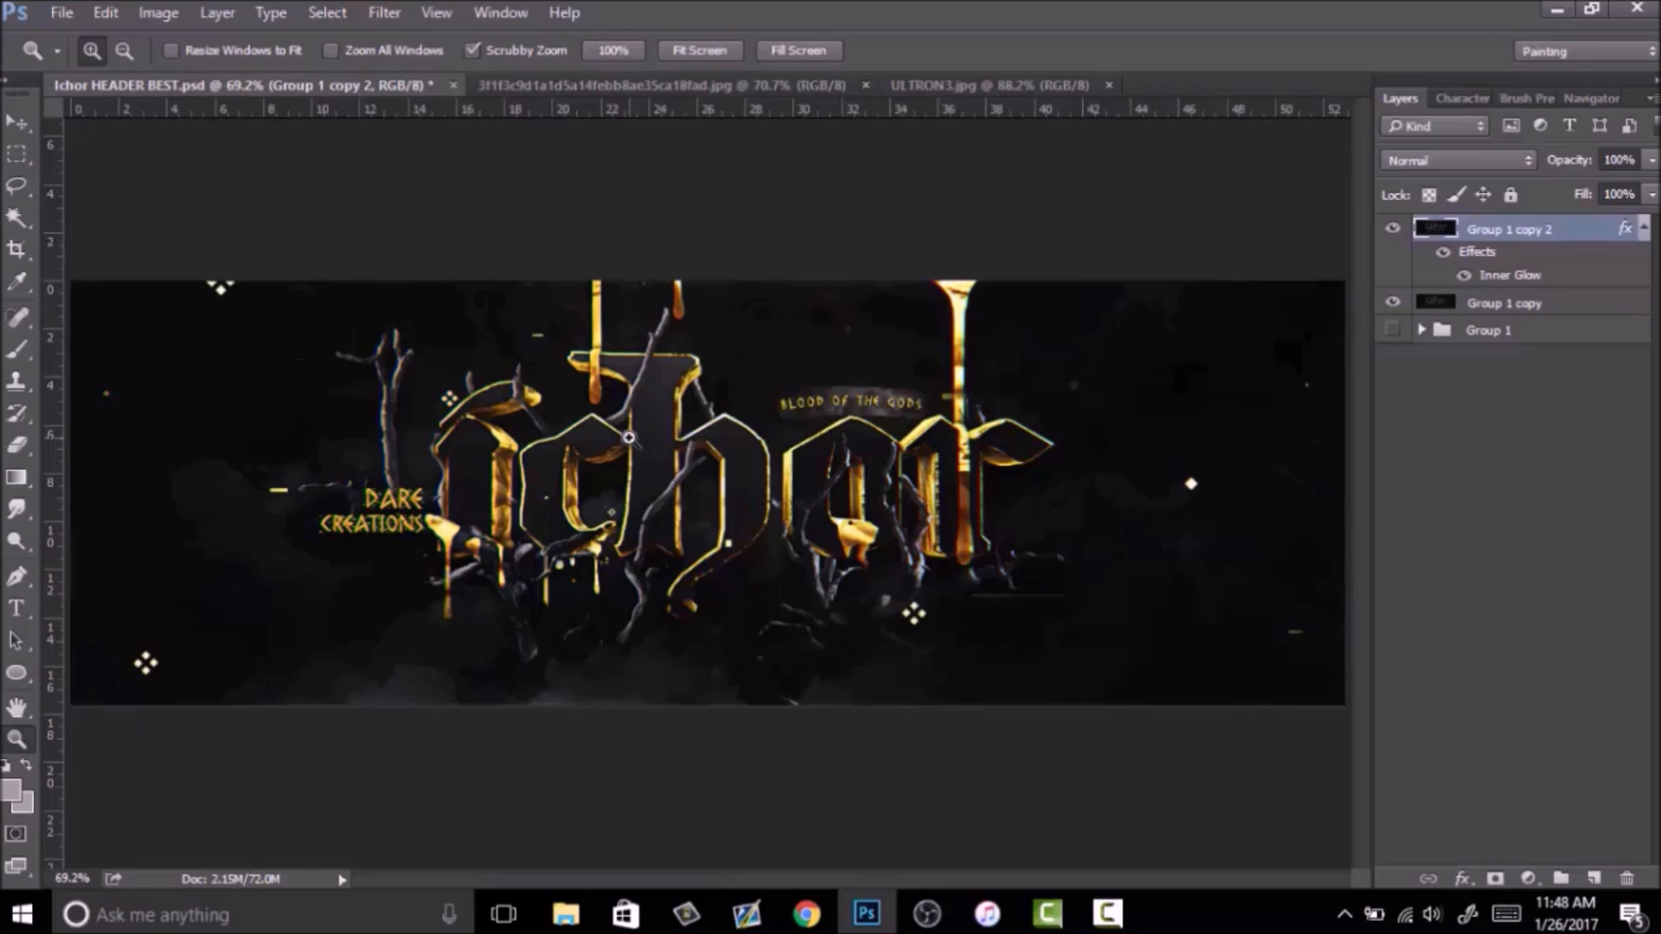
drag(686, 460, 725, 460)
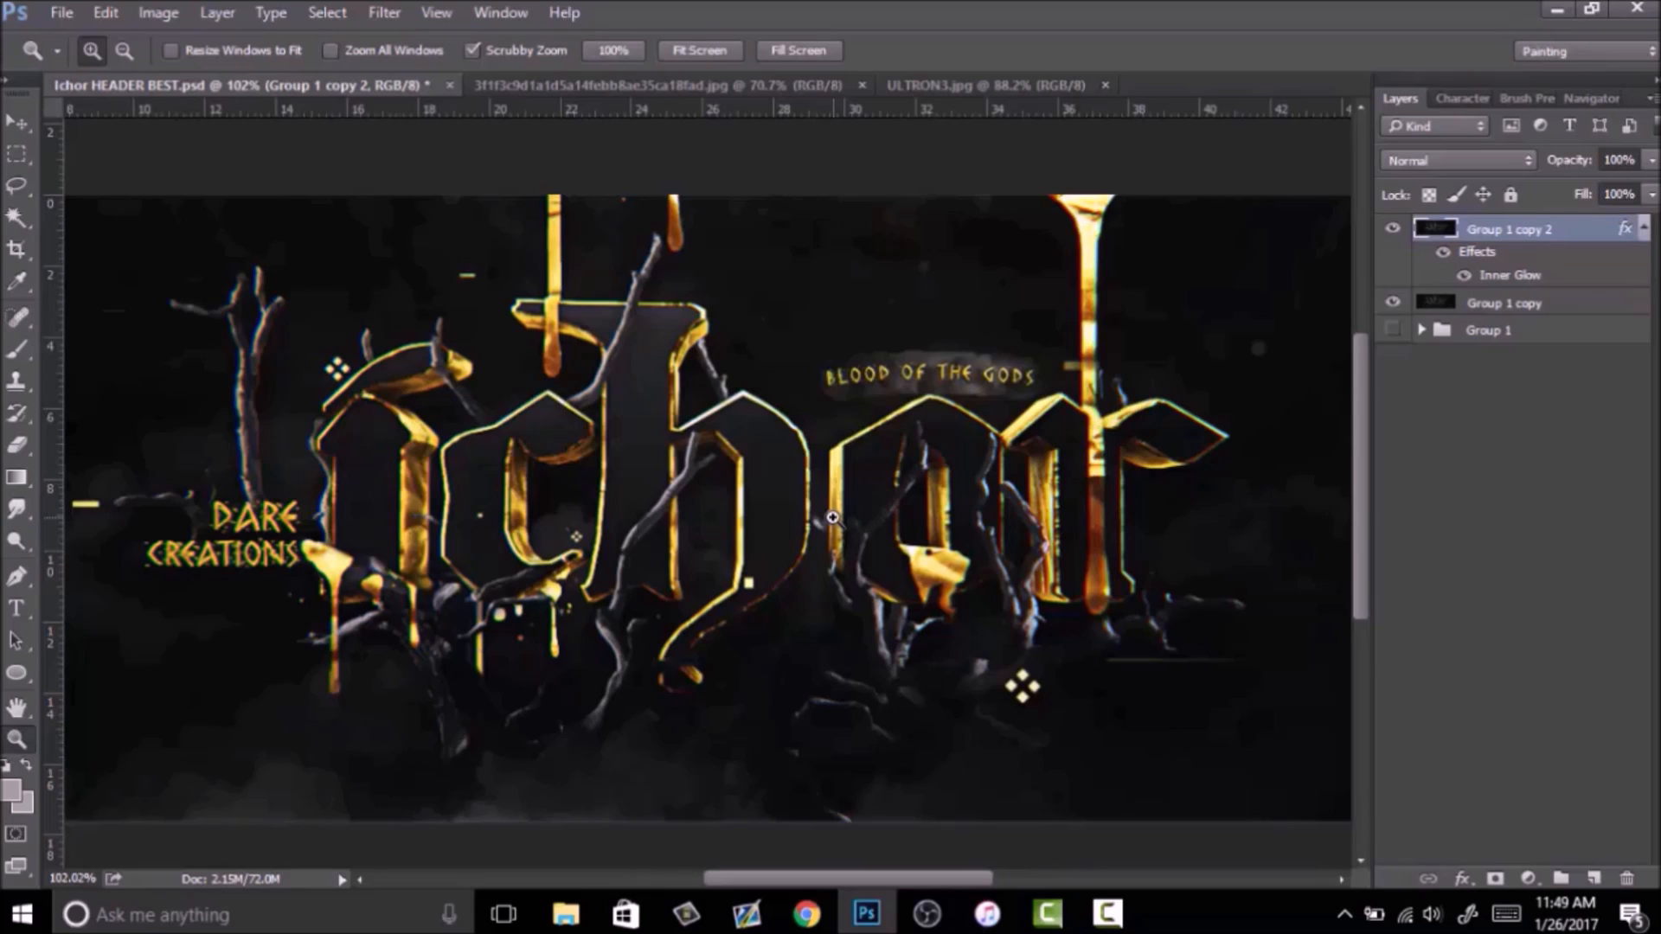
right_click(689, 535)
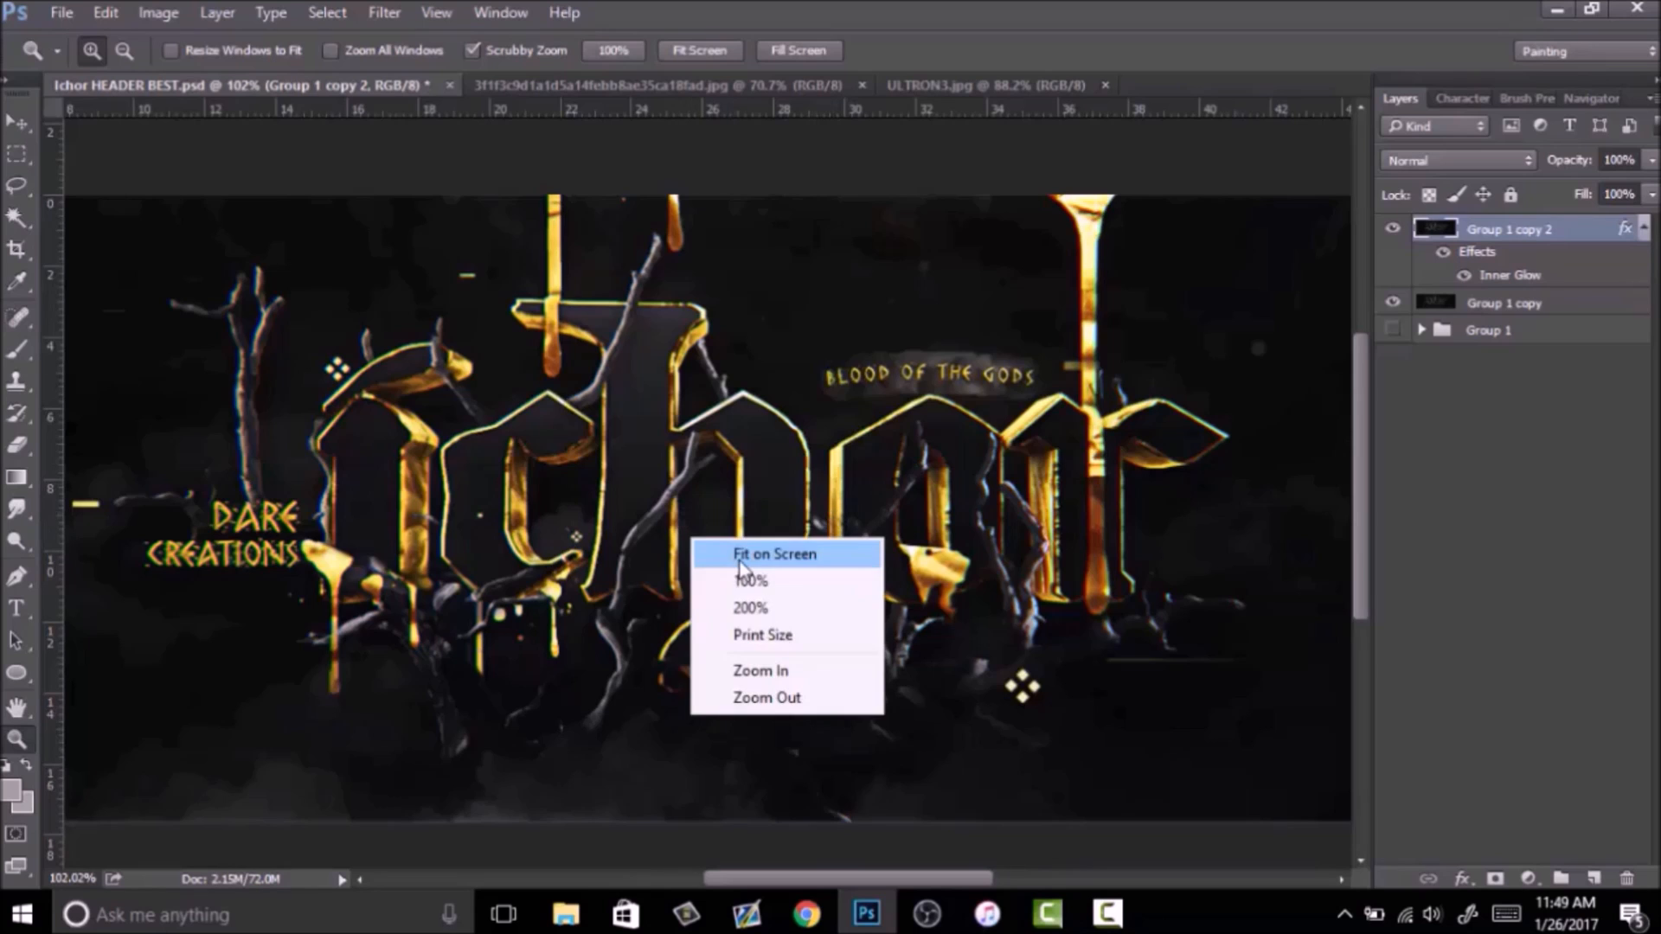
click(735, 552)
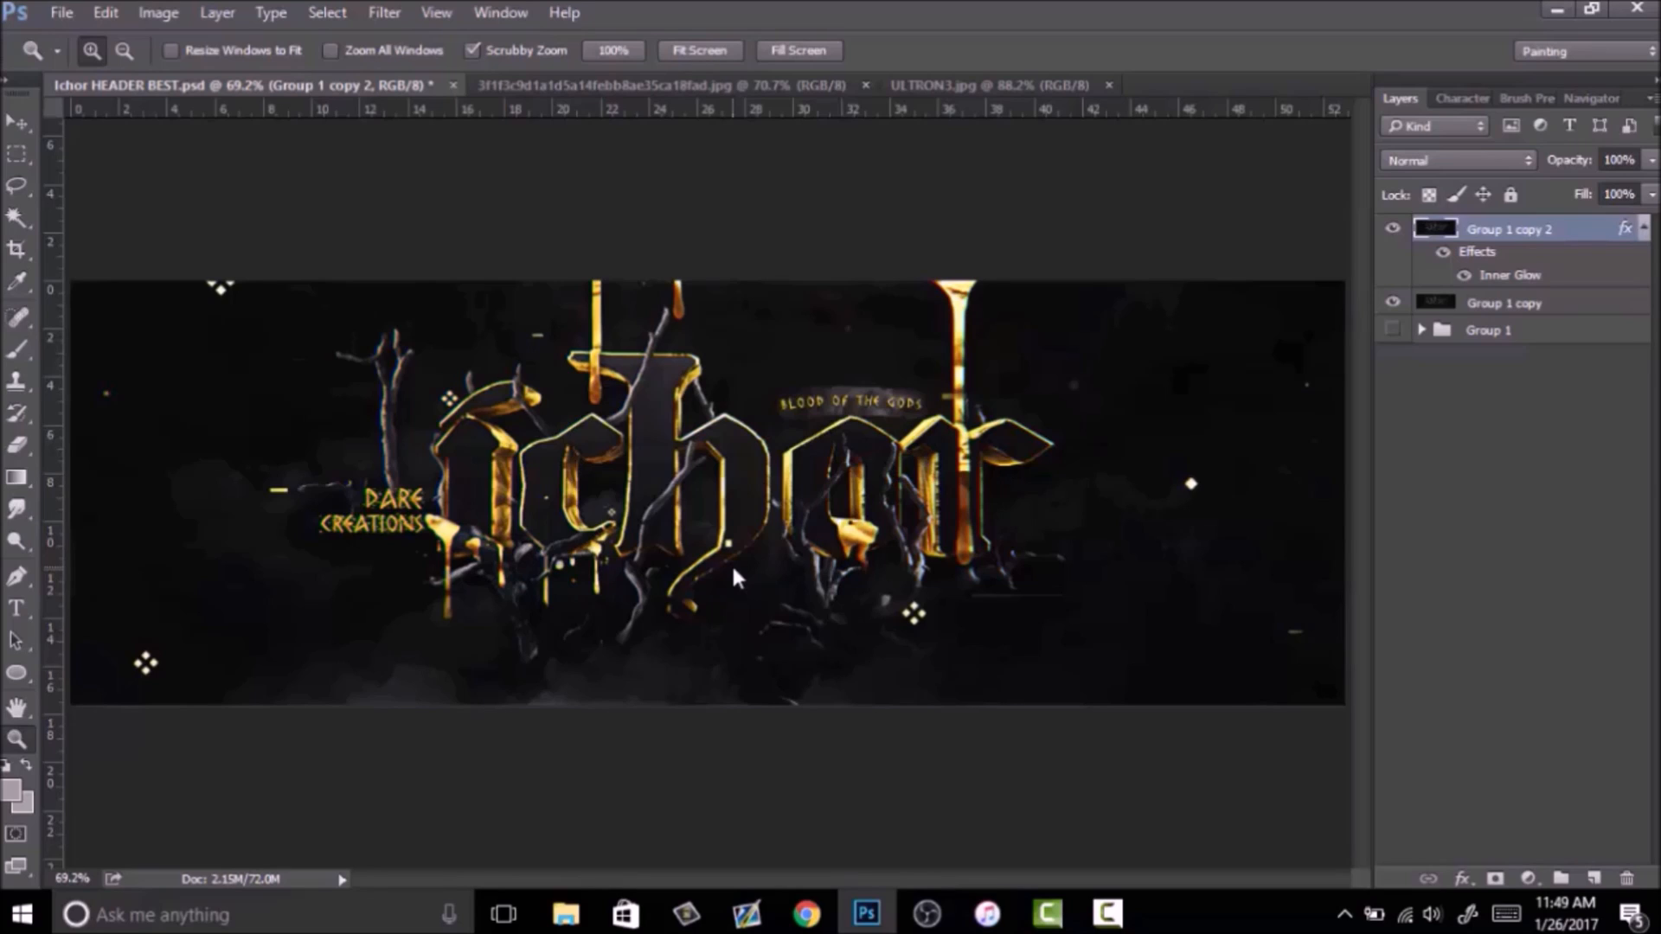
drag(744, 443, 801, 522)
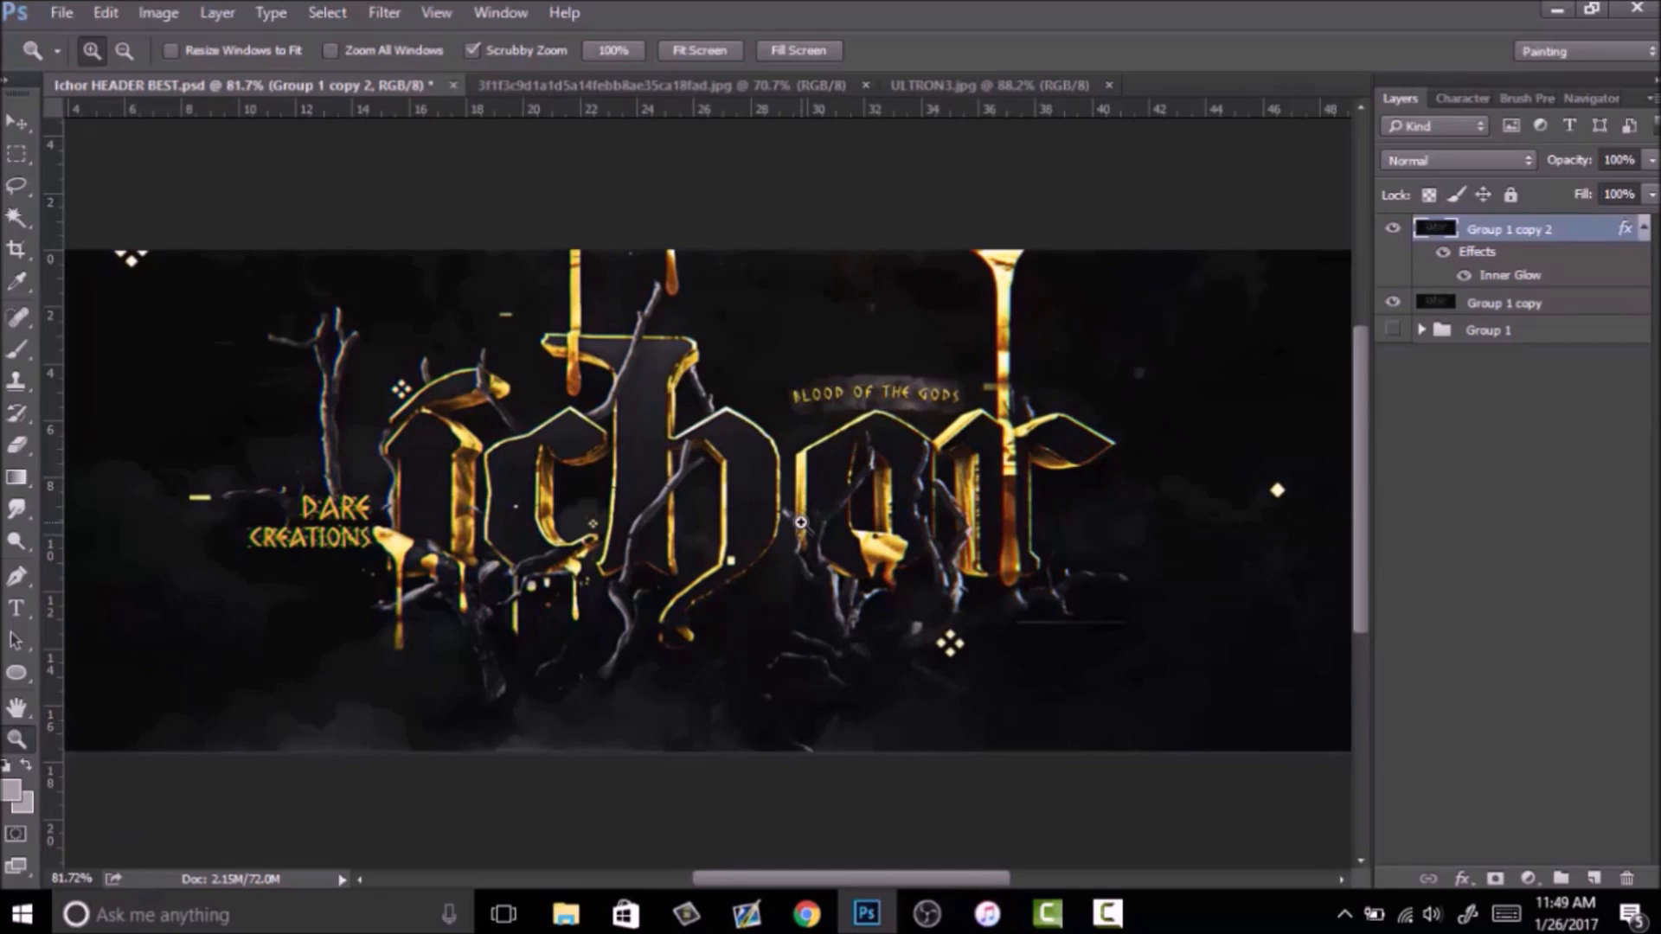
Clear the layer style from Group 1 copy 2 and merge that layer down into Group 1 copy.
right_click(1563, 236)
click(1338, 468)
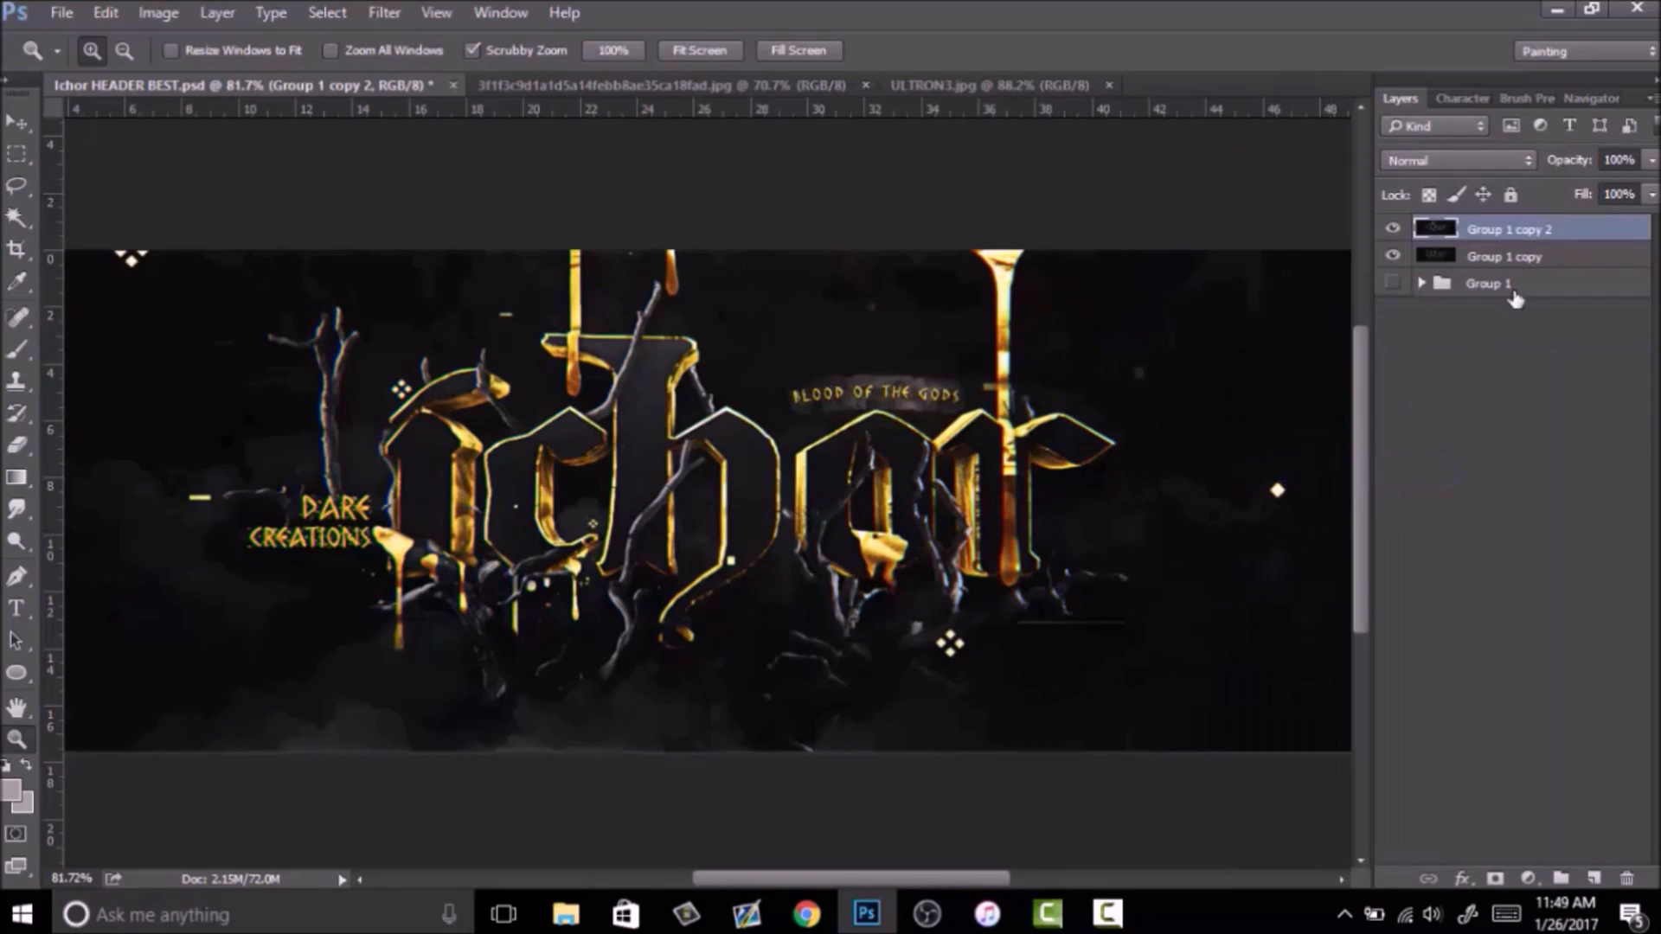
right_click(1510, 235)
click(1245, 809)
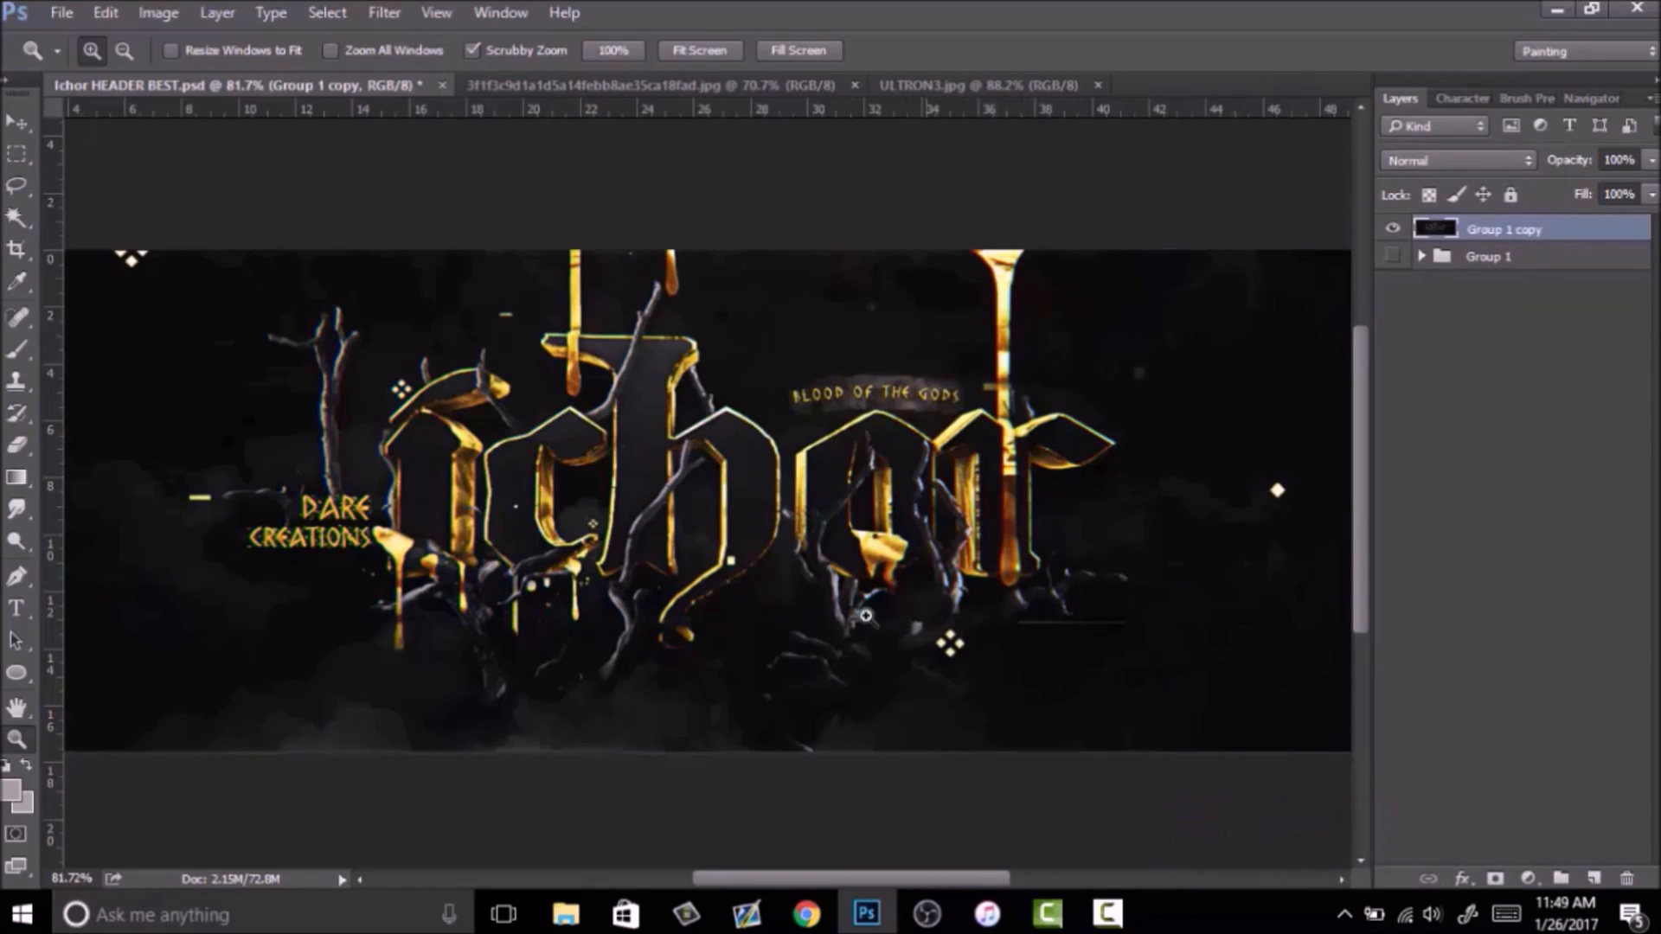
Delete the merged Group 1 copy layer and make the original Group 1 visible.
key(ctrl+0)
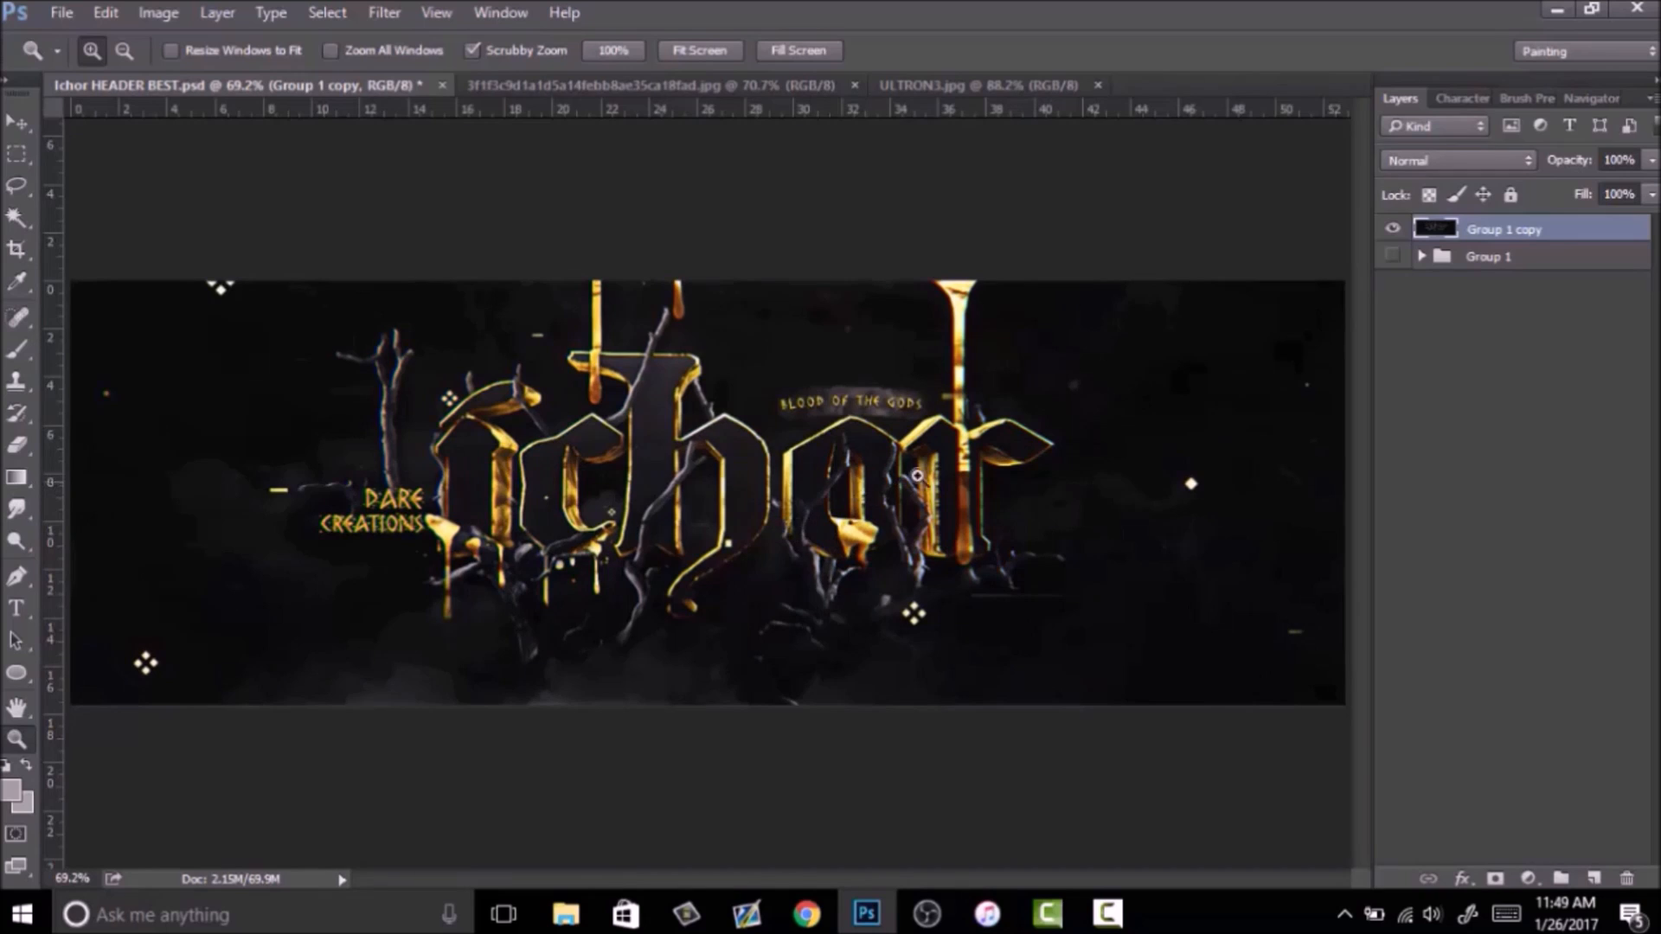
key(Delete)
click(1392, 230)
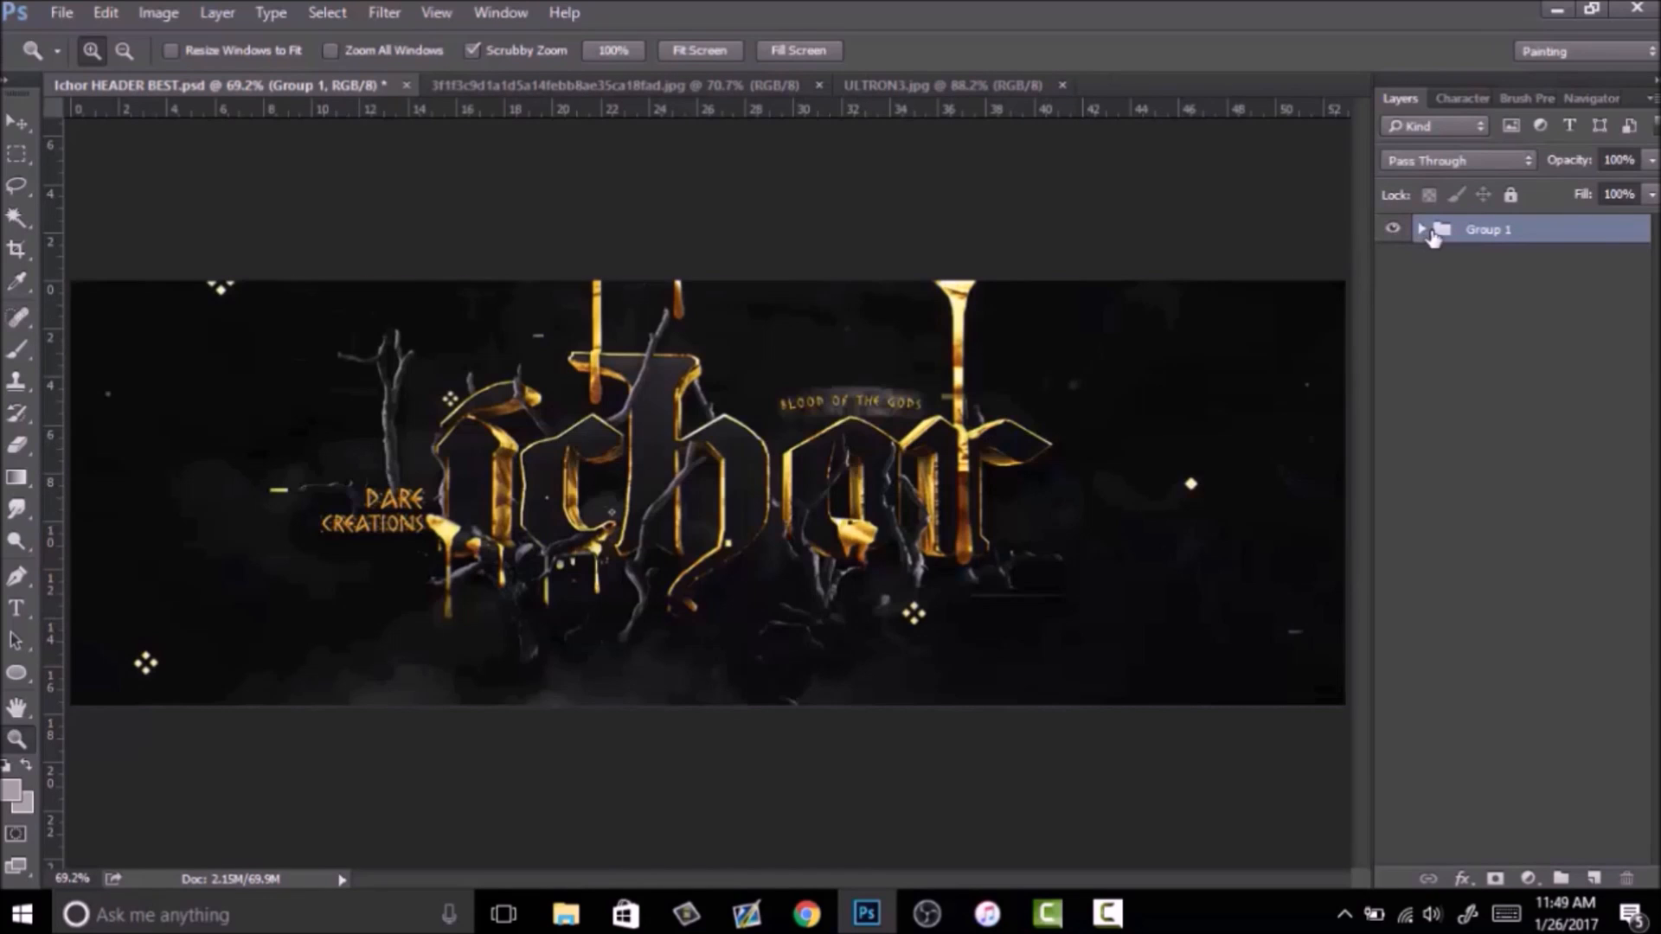
Duplicate Group 1, merge the duplicate into a single layer, and hide the original group.
drag(734, 460, 817, 457)
key(ctrl+j)
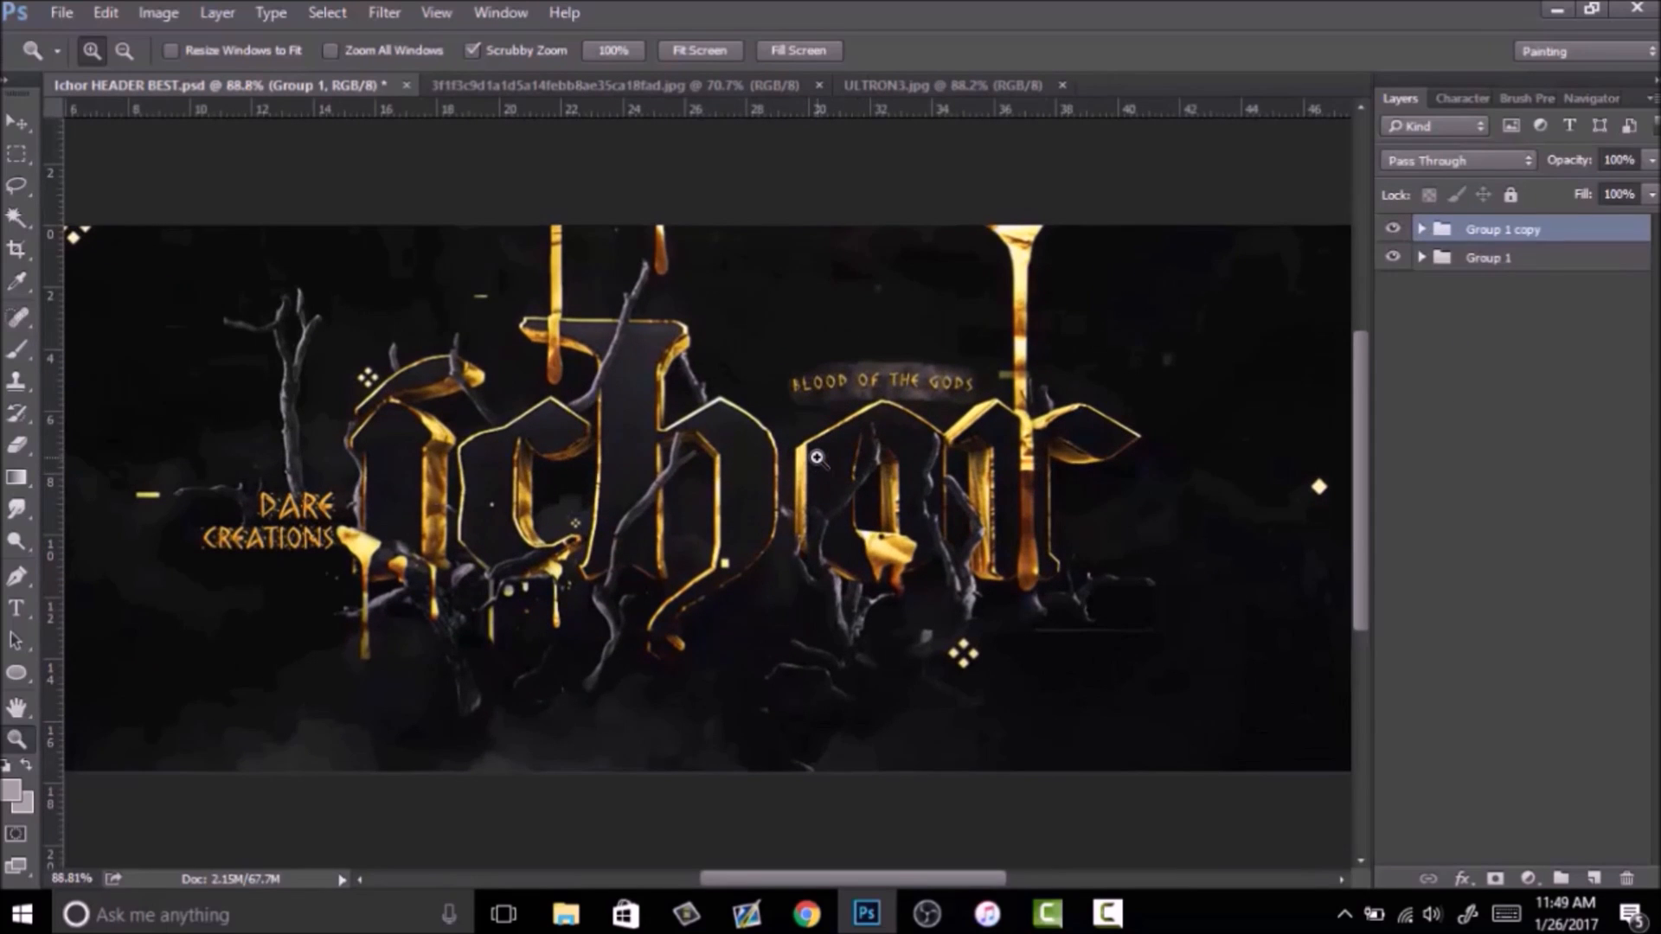
key(ctrl+e)
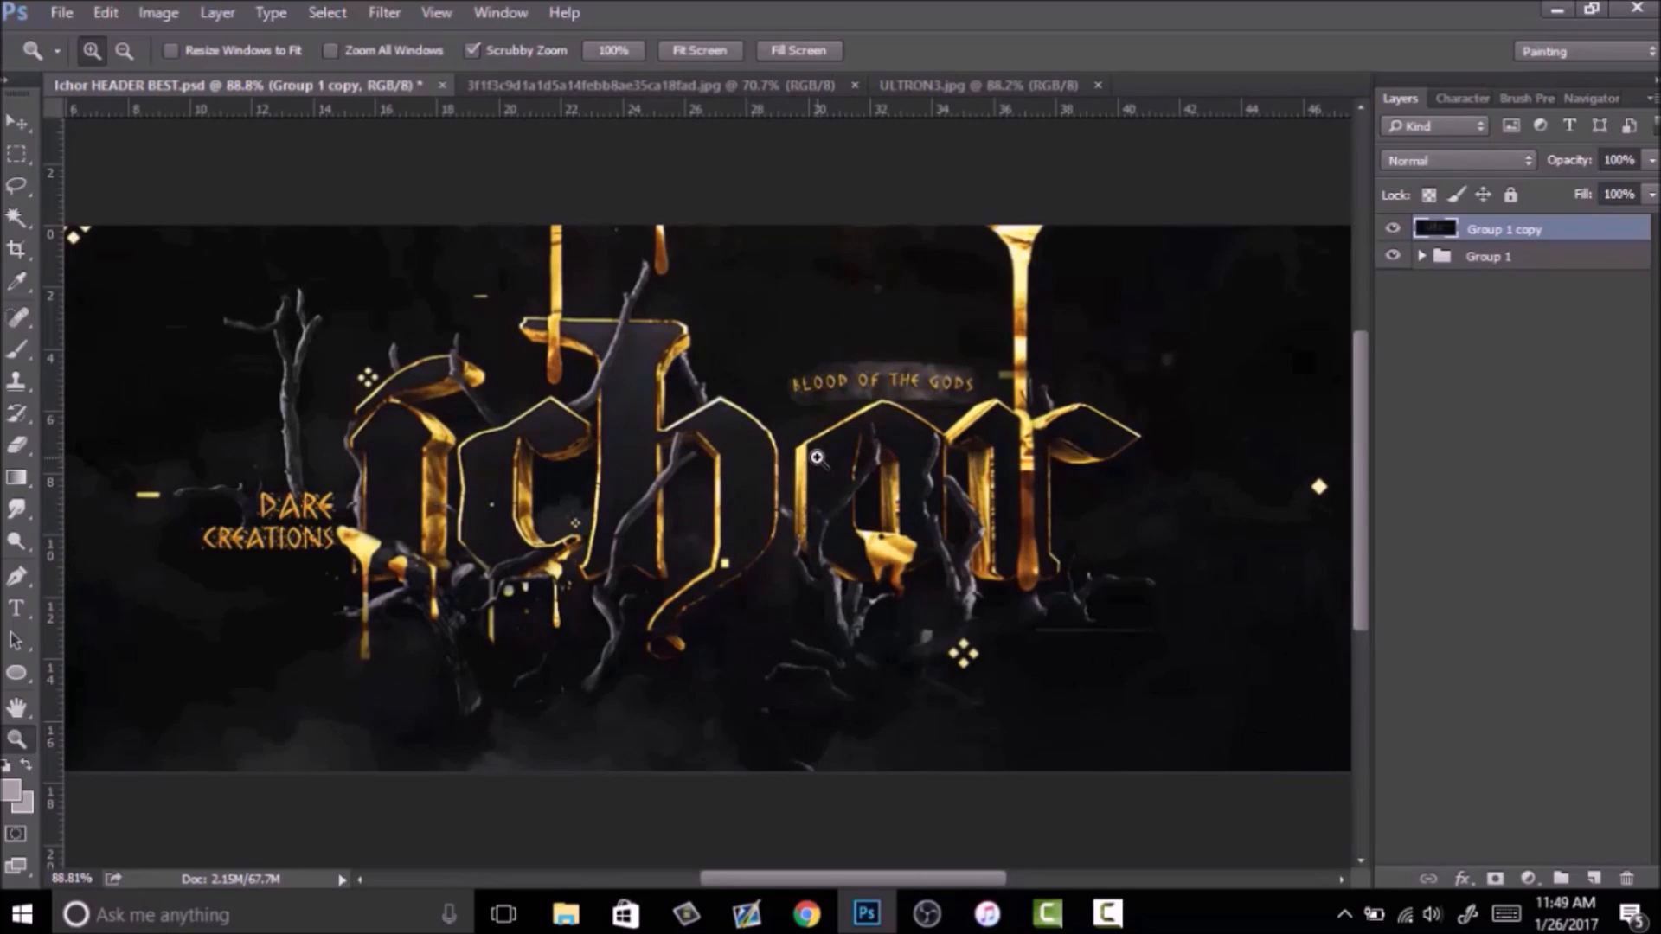
click(1393, 256)
Duplicate the flattened Group 1 copy layer.
drag(776, 521, 769, 521)
right_click(769, 521)
click(812, 540)
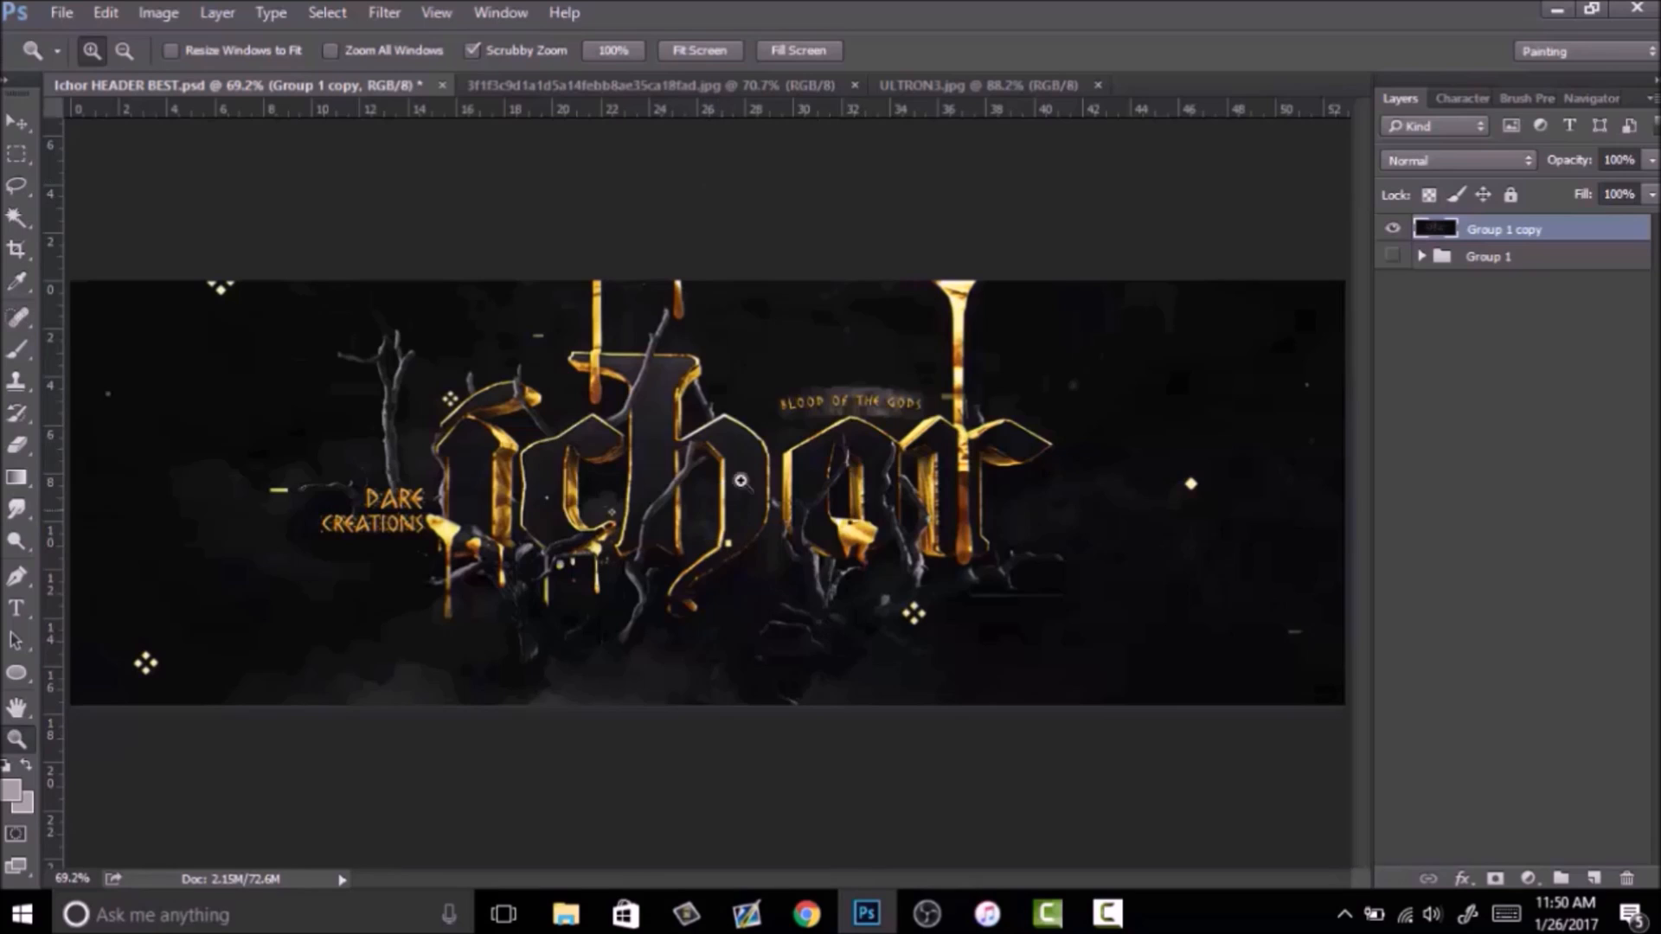
drag(942, 489, 1002, 486)
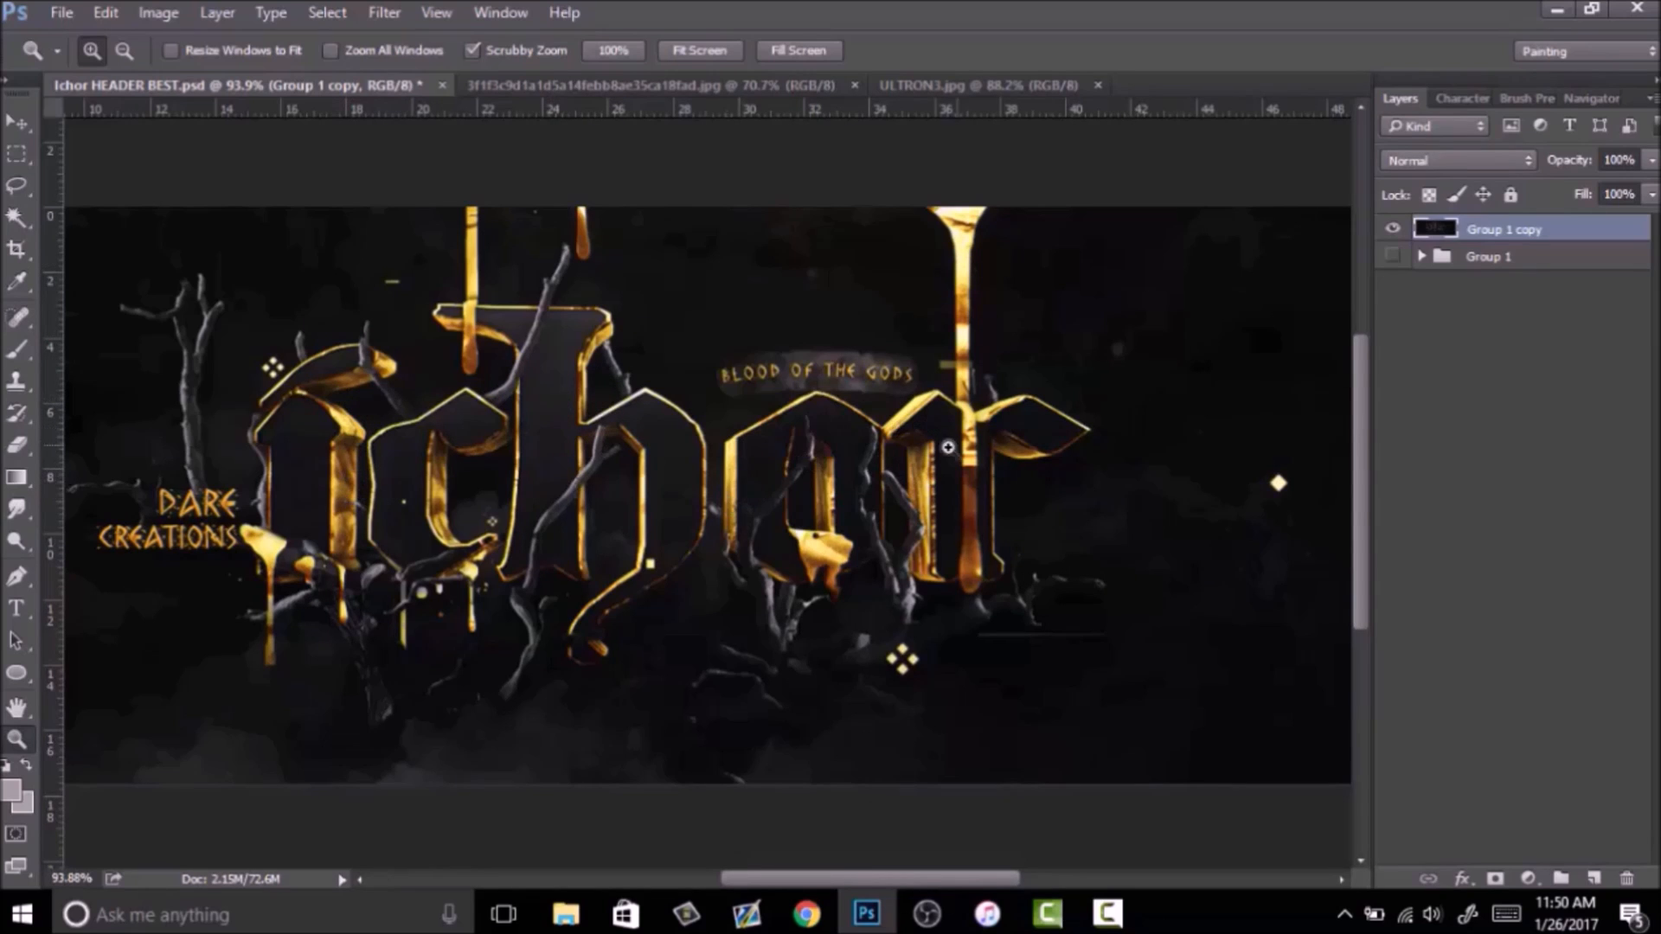
key(ctrl+j)
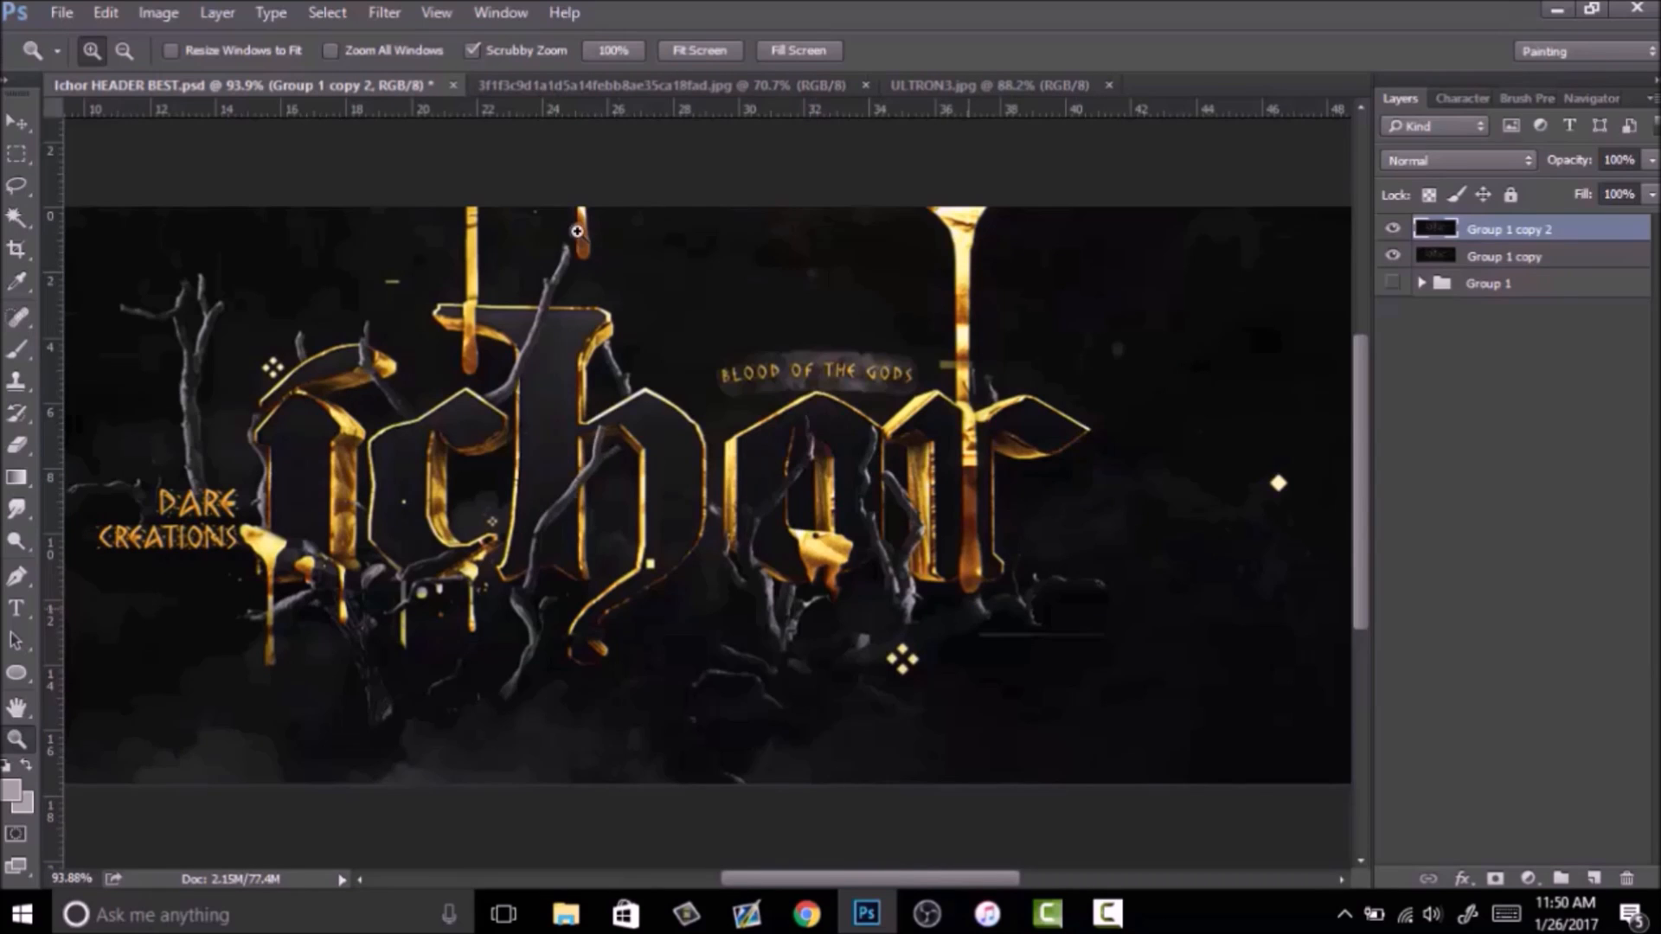
key(ctrl+t)
key(Return)
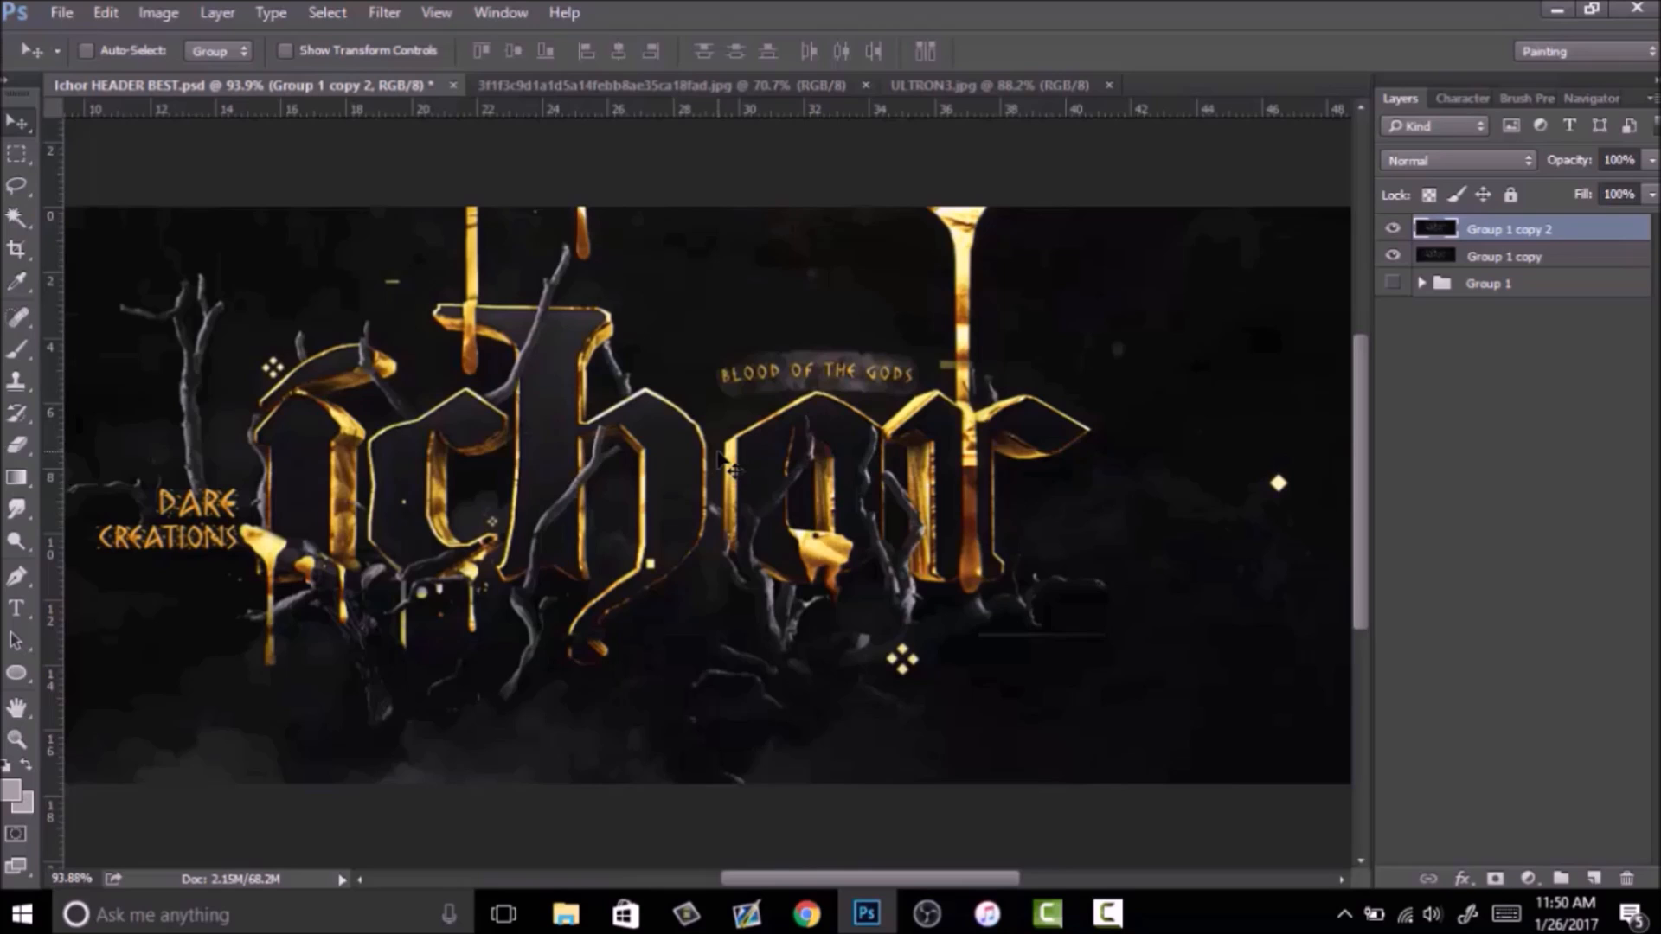
key(ctrl+t)
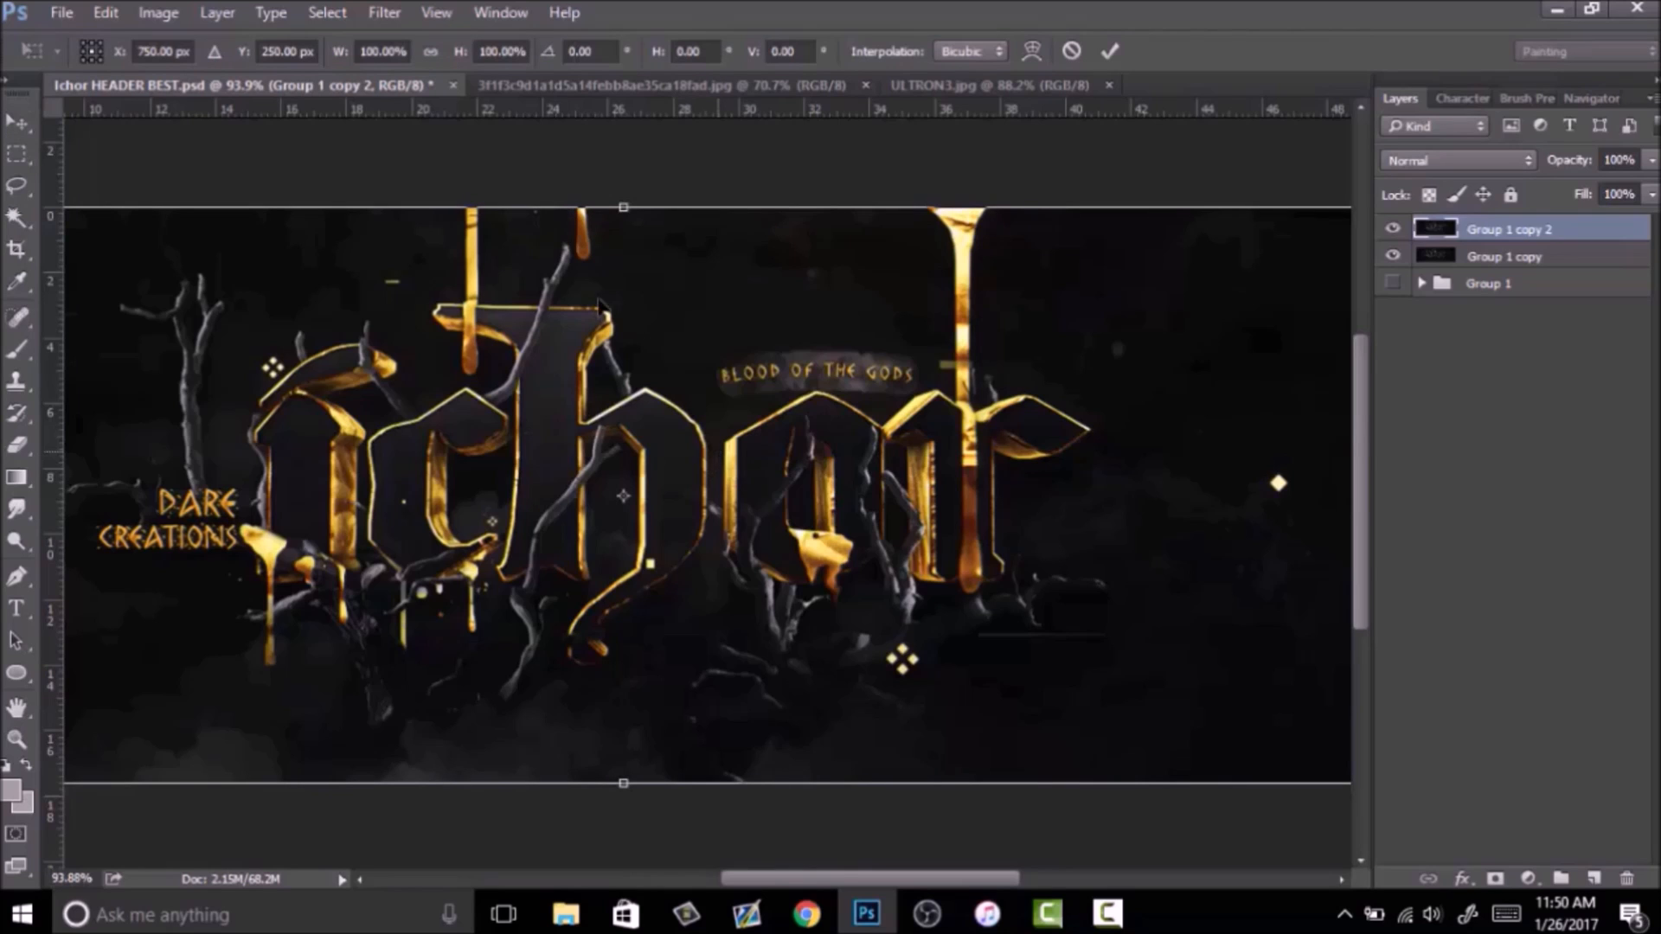
key(Return)
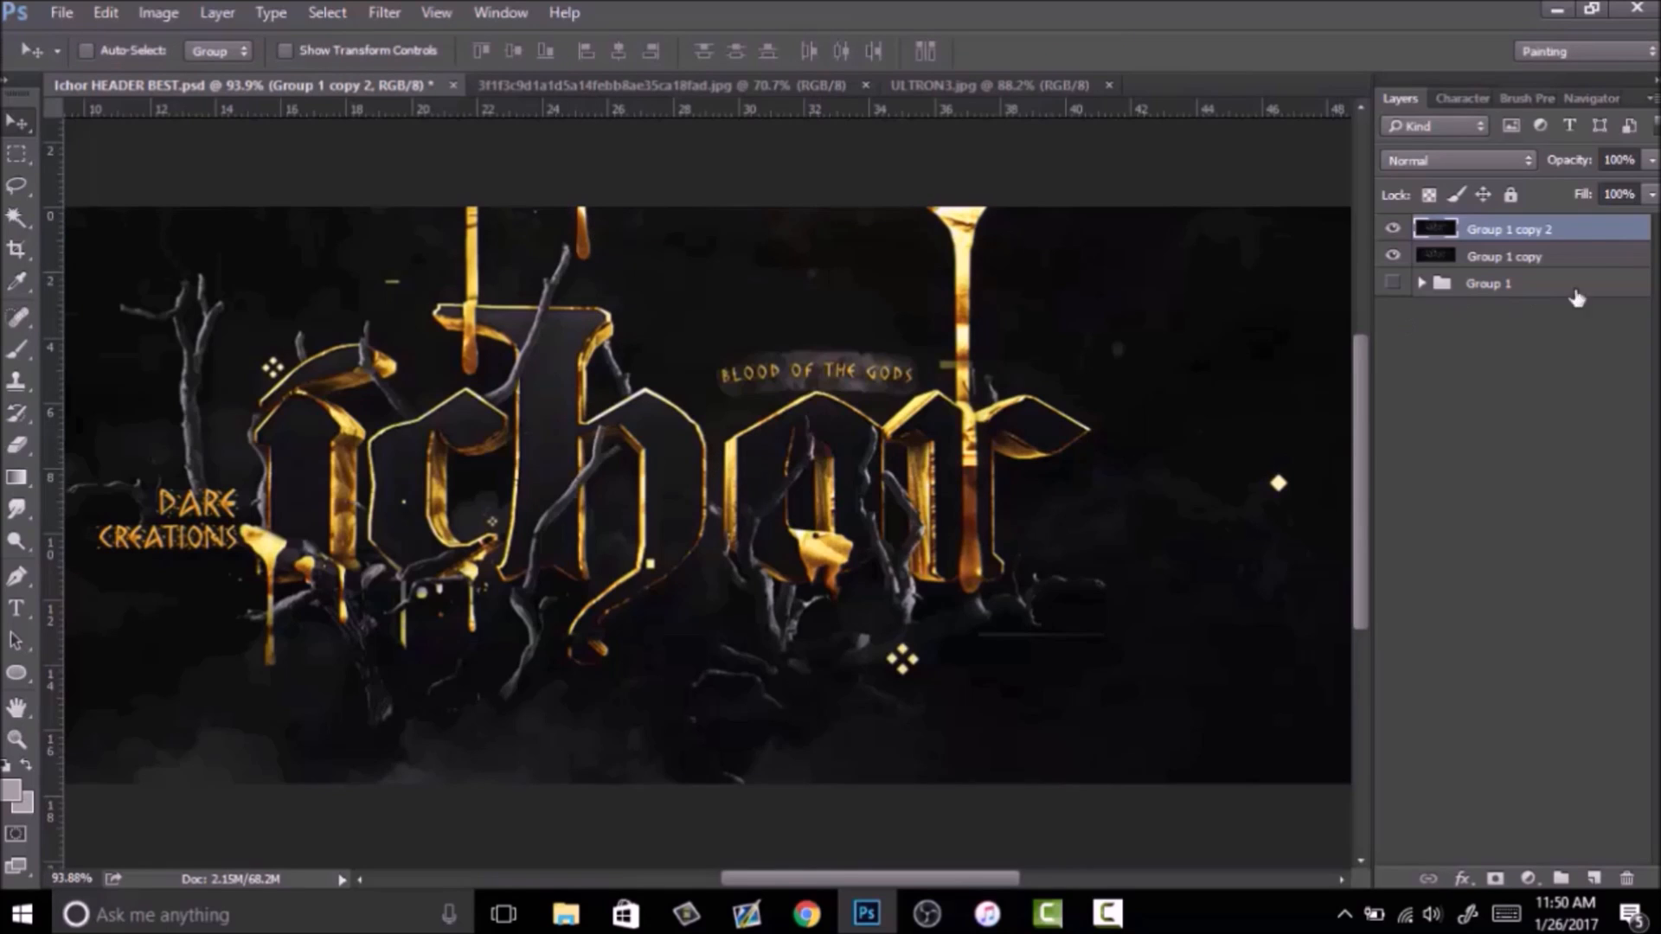
Limit the color channels in Group 1 copy 2's blending options and scale the layer up slightly, with a height of 100.08%.
double_click(1584, 236)
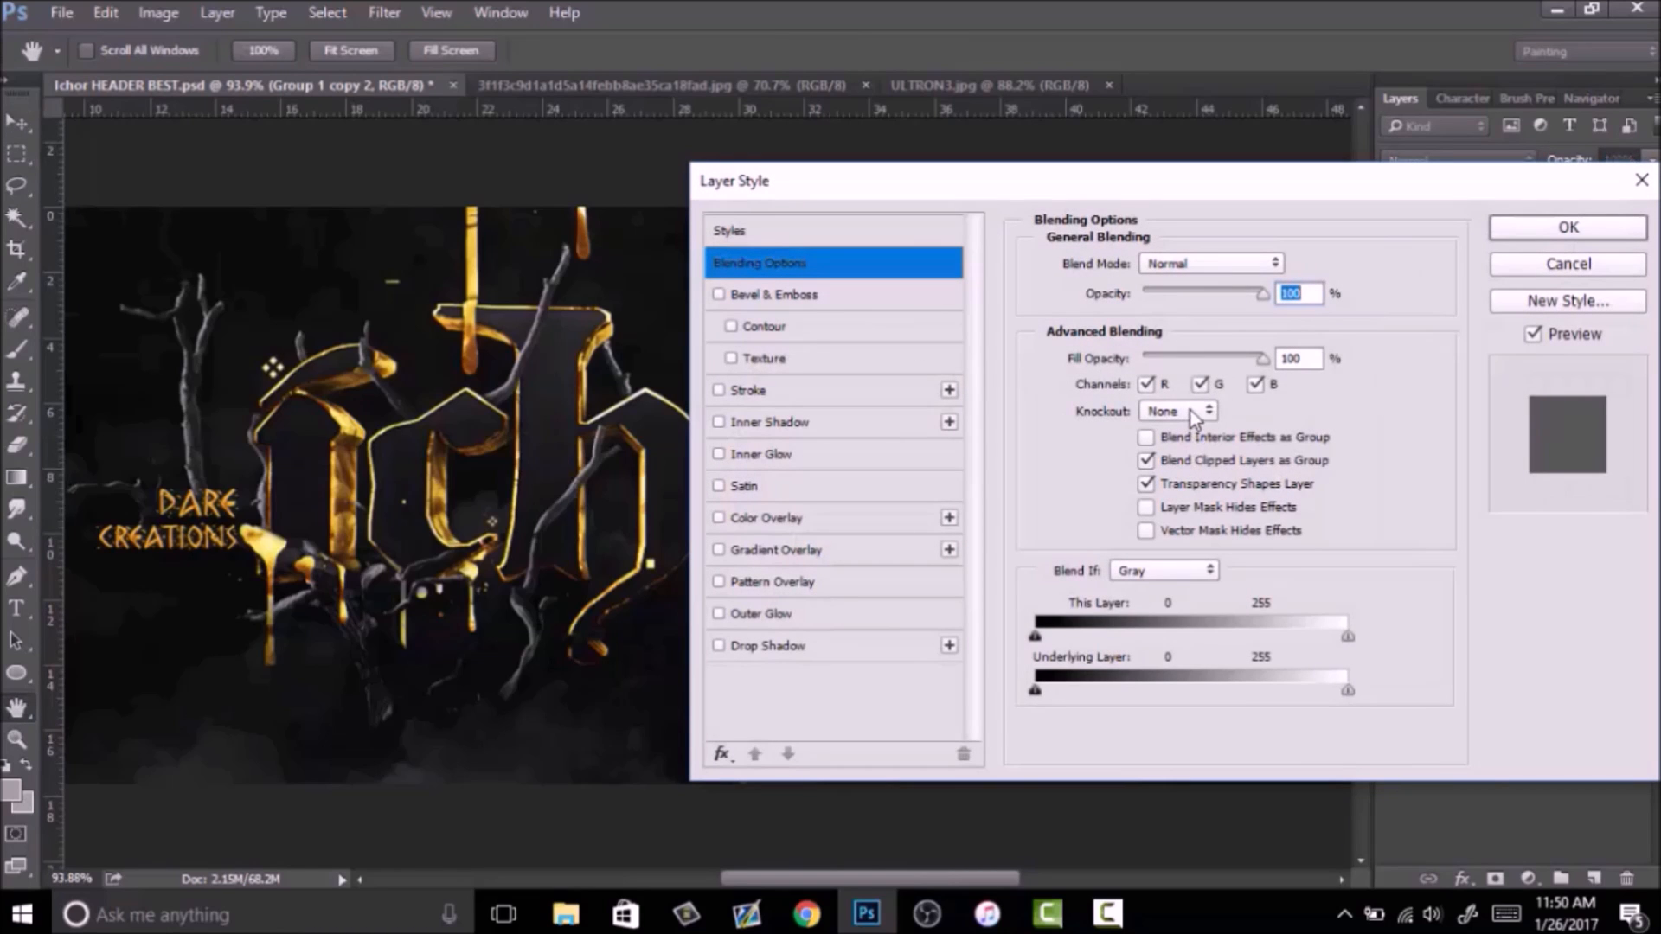
click(1527, 230)
key(ctrl+t)
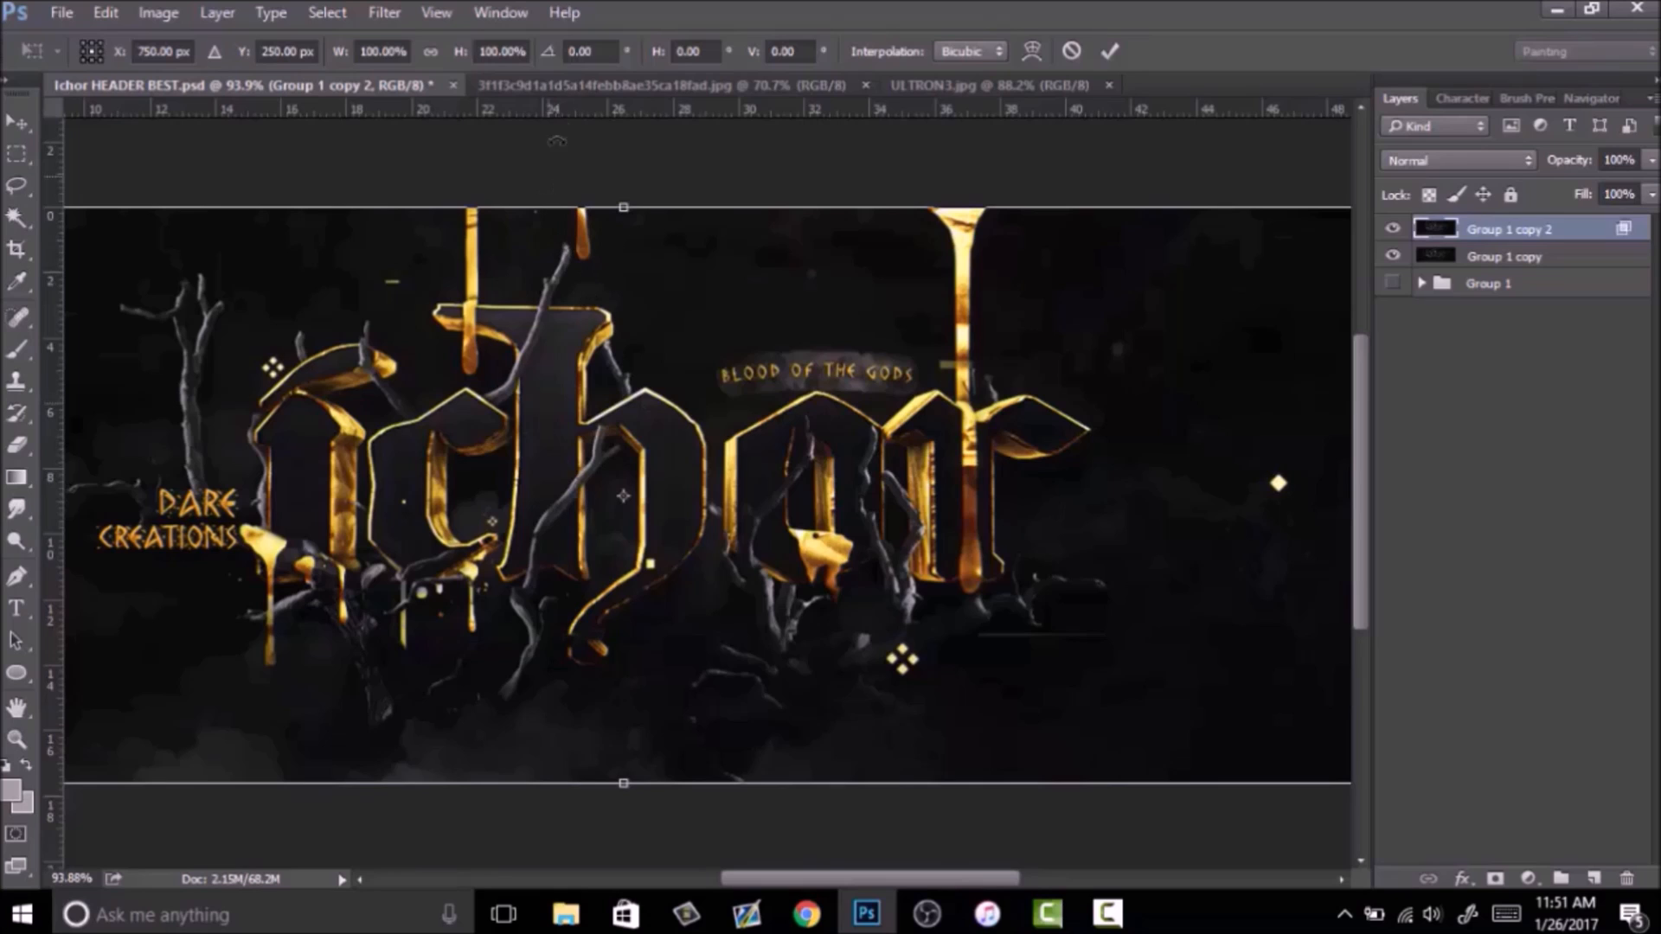
click(500, 51)
key(BackSpace)
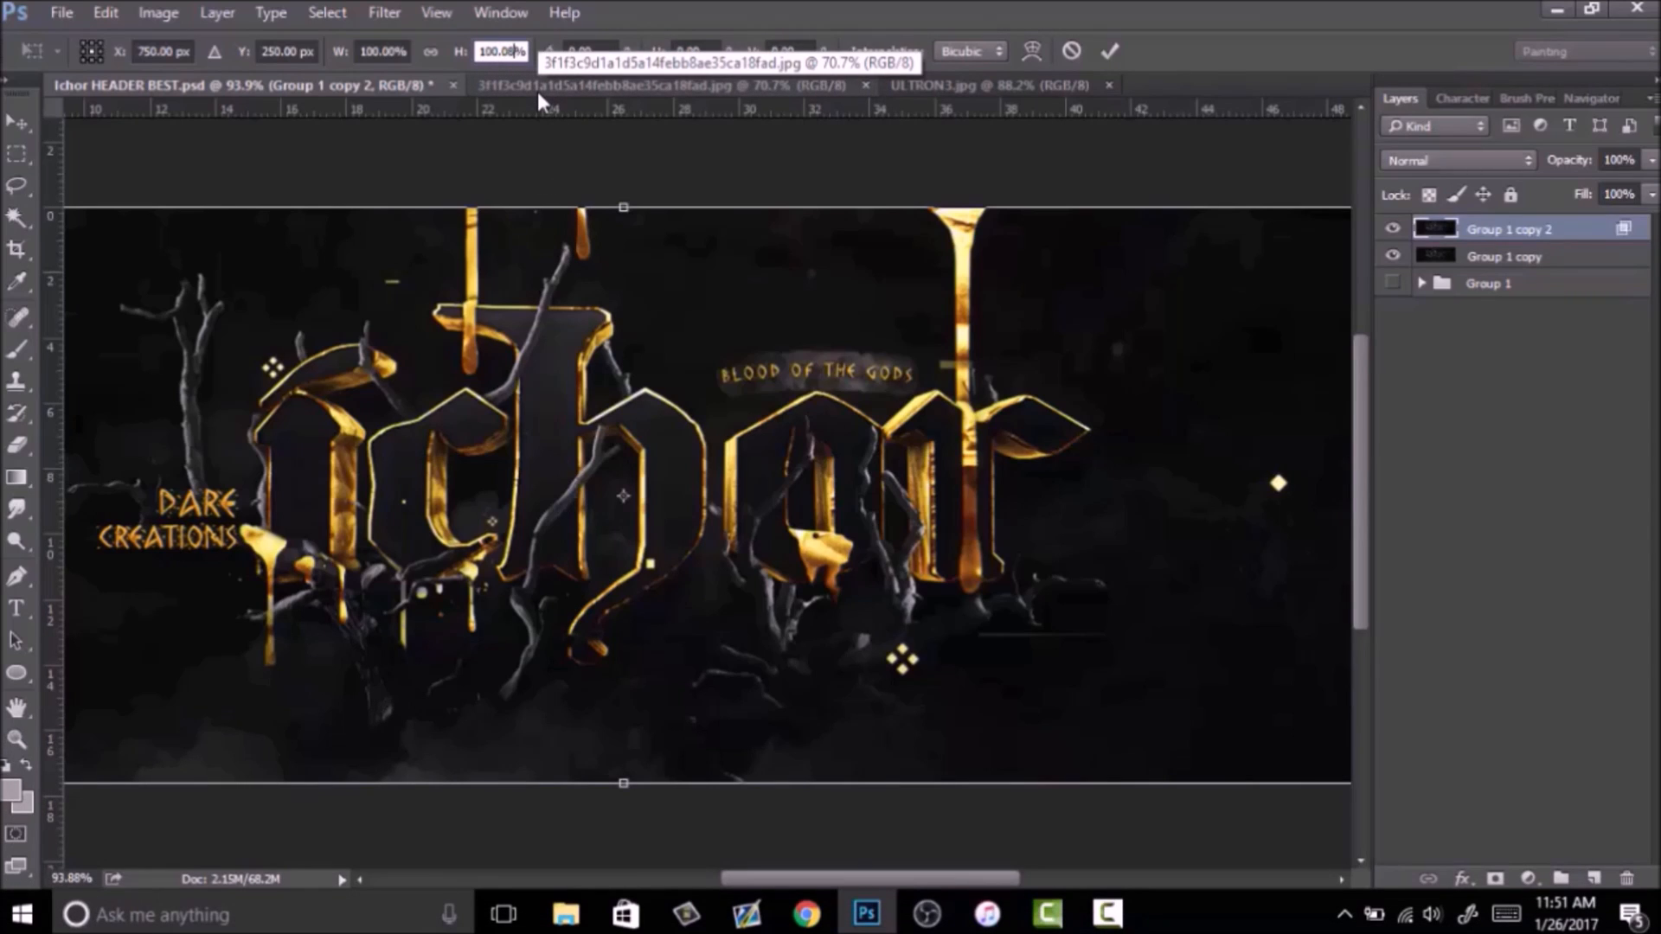
click(395, 52)
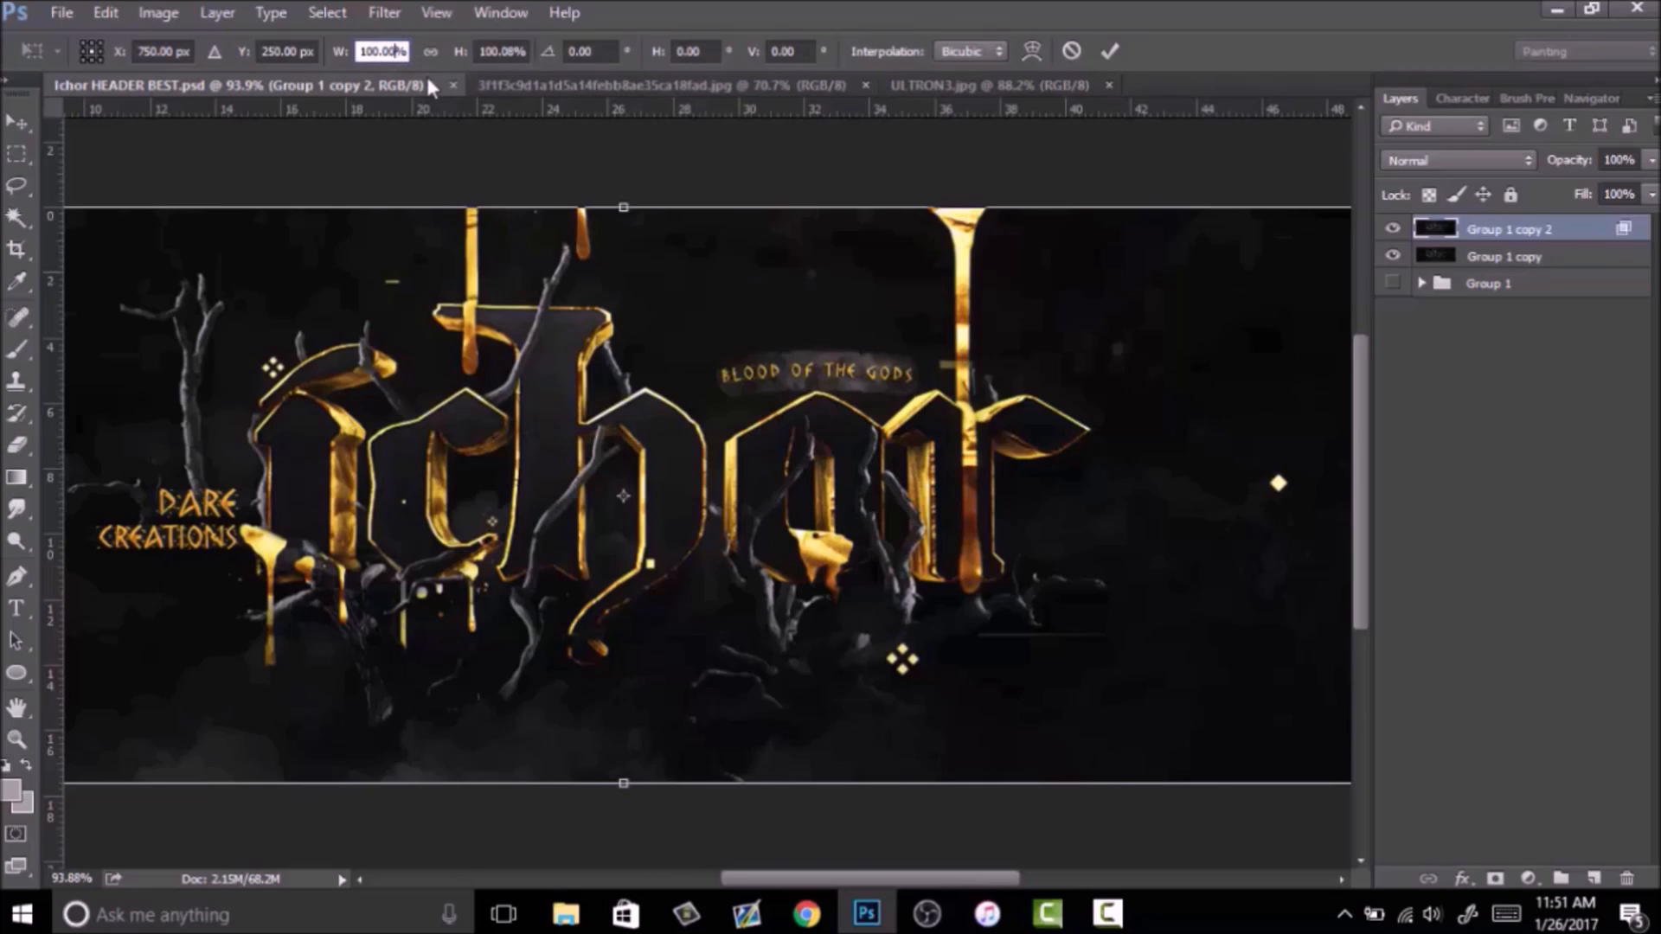
key(Return)
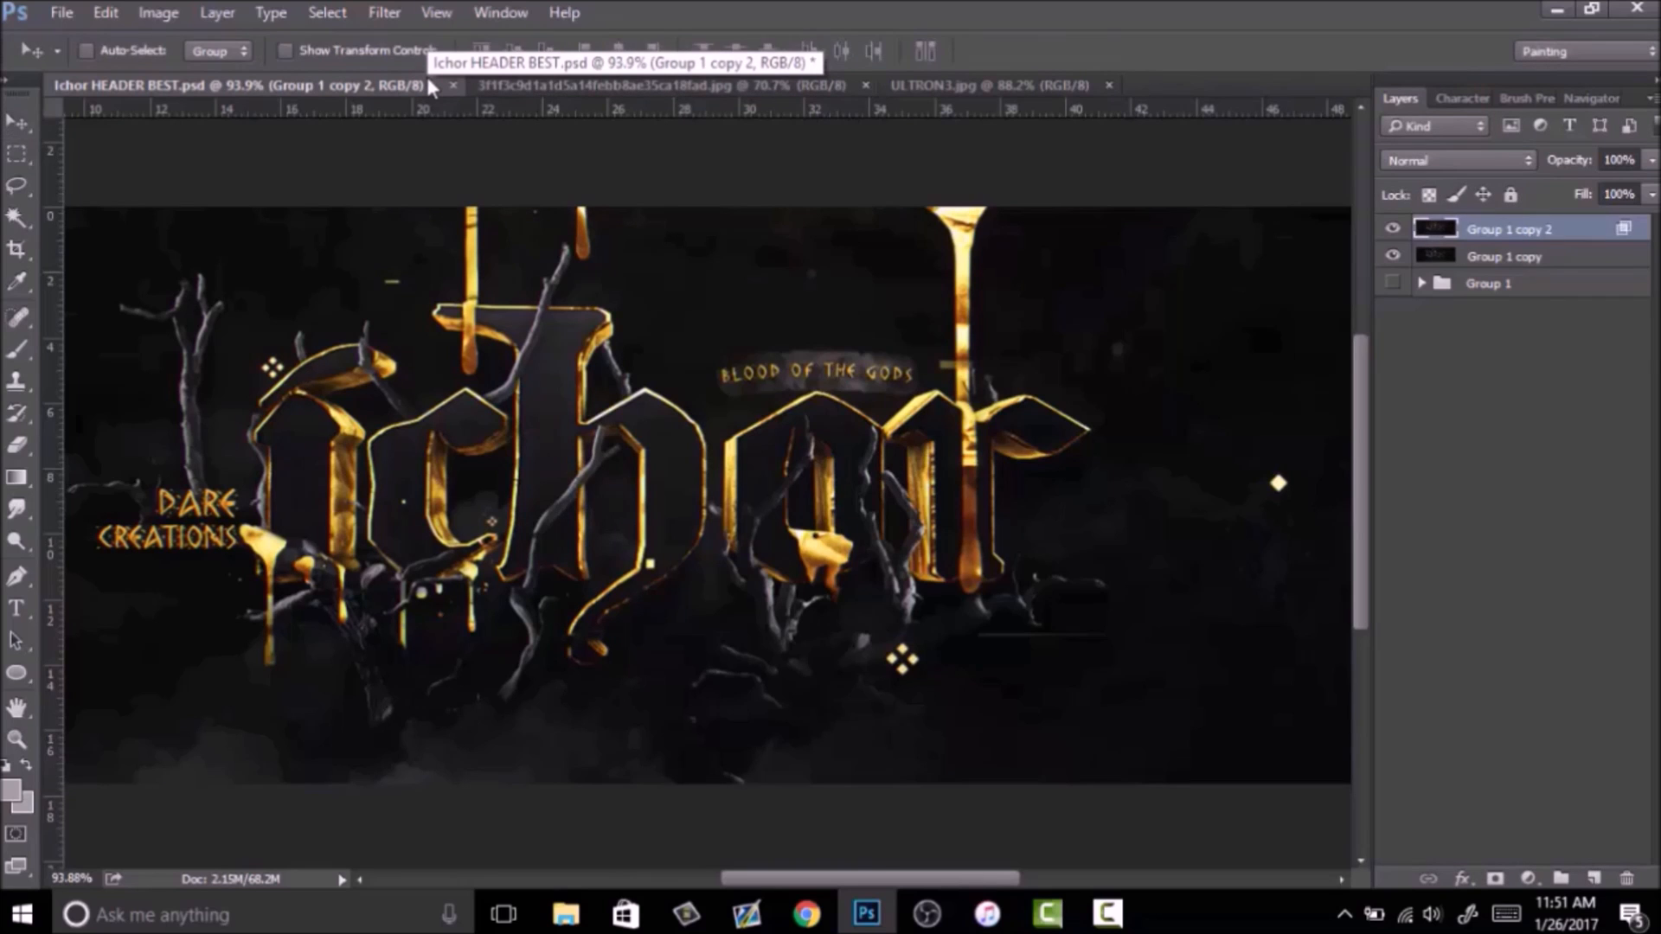
Examine the color fringing on the lettering edges up close by comparing the artwork with Group 1 copy 2 hidden and shown.
key(z)
drag(773, 439, 868, 419)
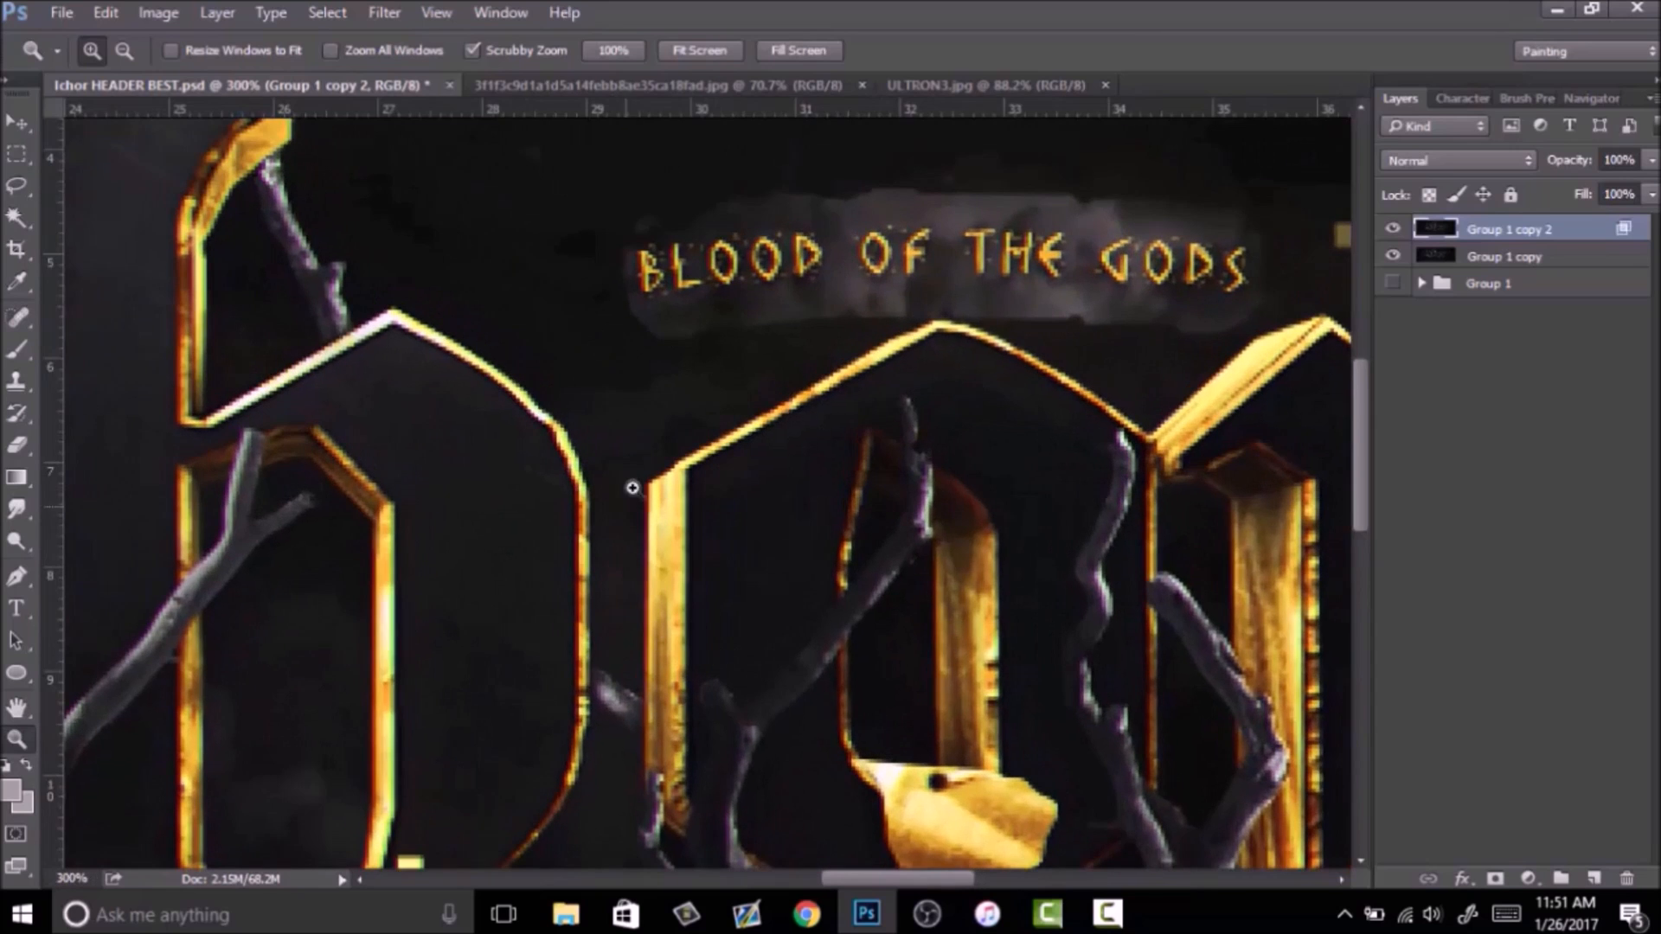
drag(660, 557, 750, 522)
click(1392, 229)
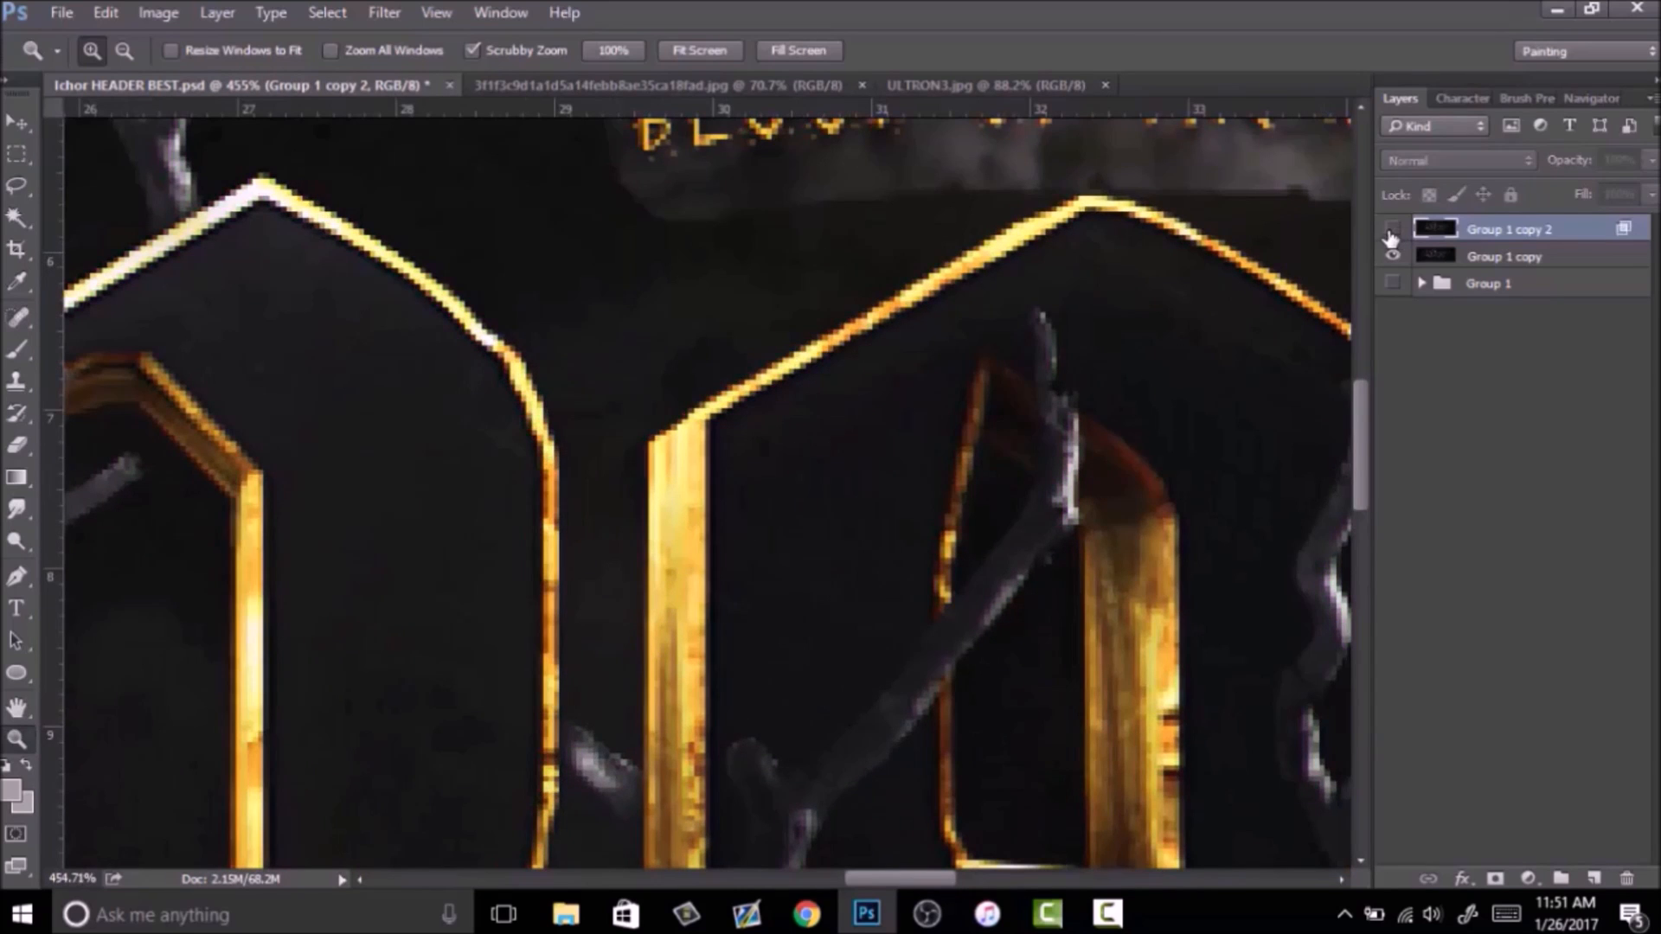
click(1391, 228)
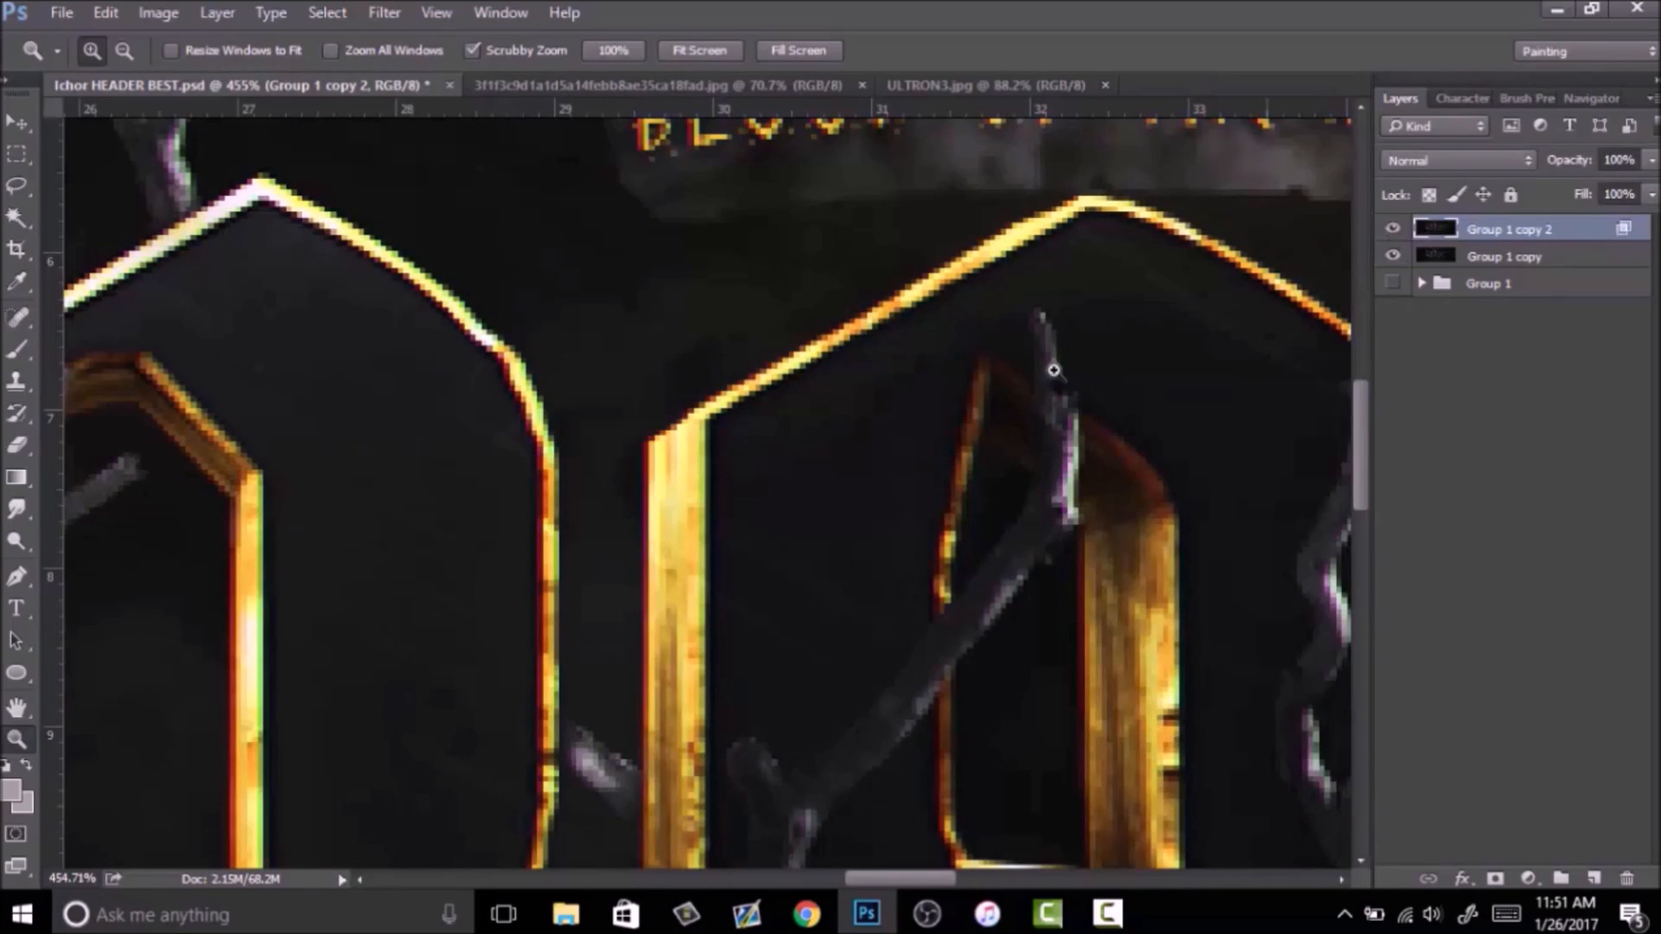
Enlarge Group 1 copy 2 slightly once more with a free transform, setting the height to 100.08%.
drag(1145, 335, 926, 398)
key(ctrl+t)
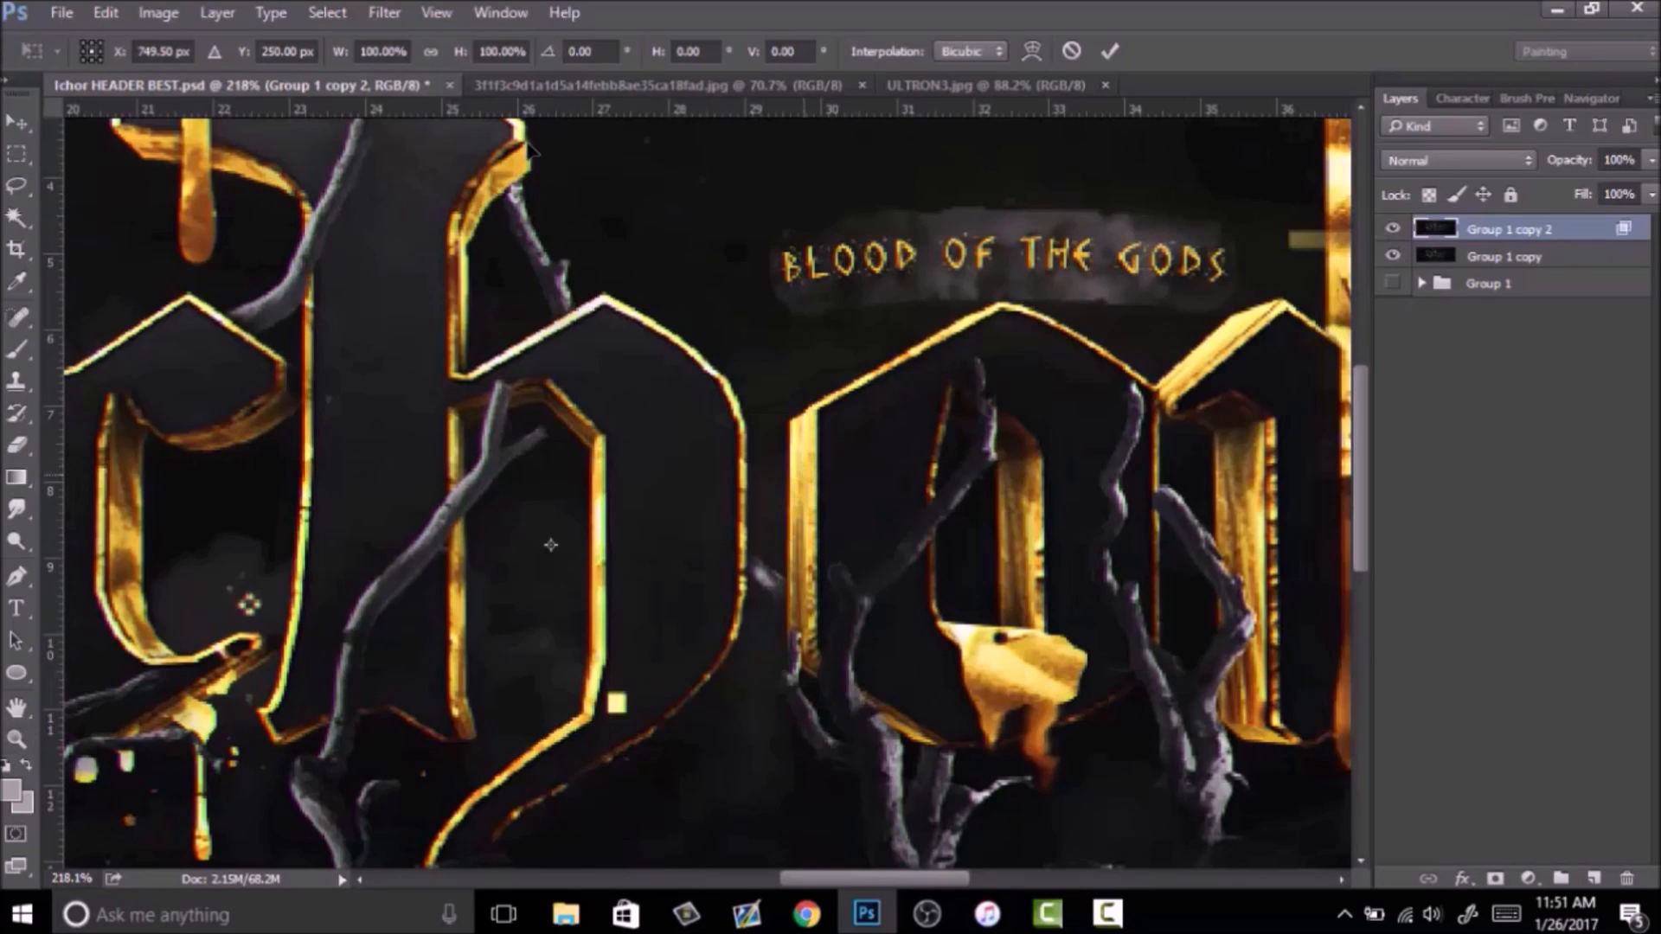
click(501, 52)
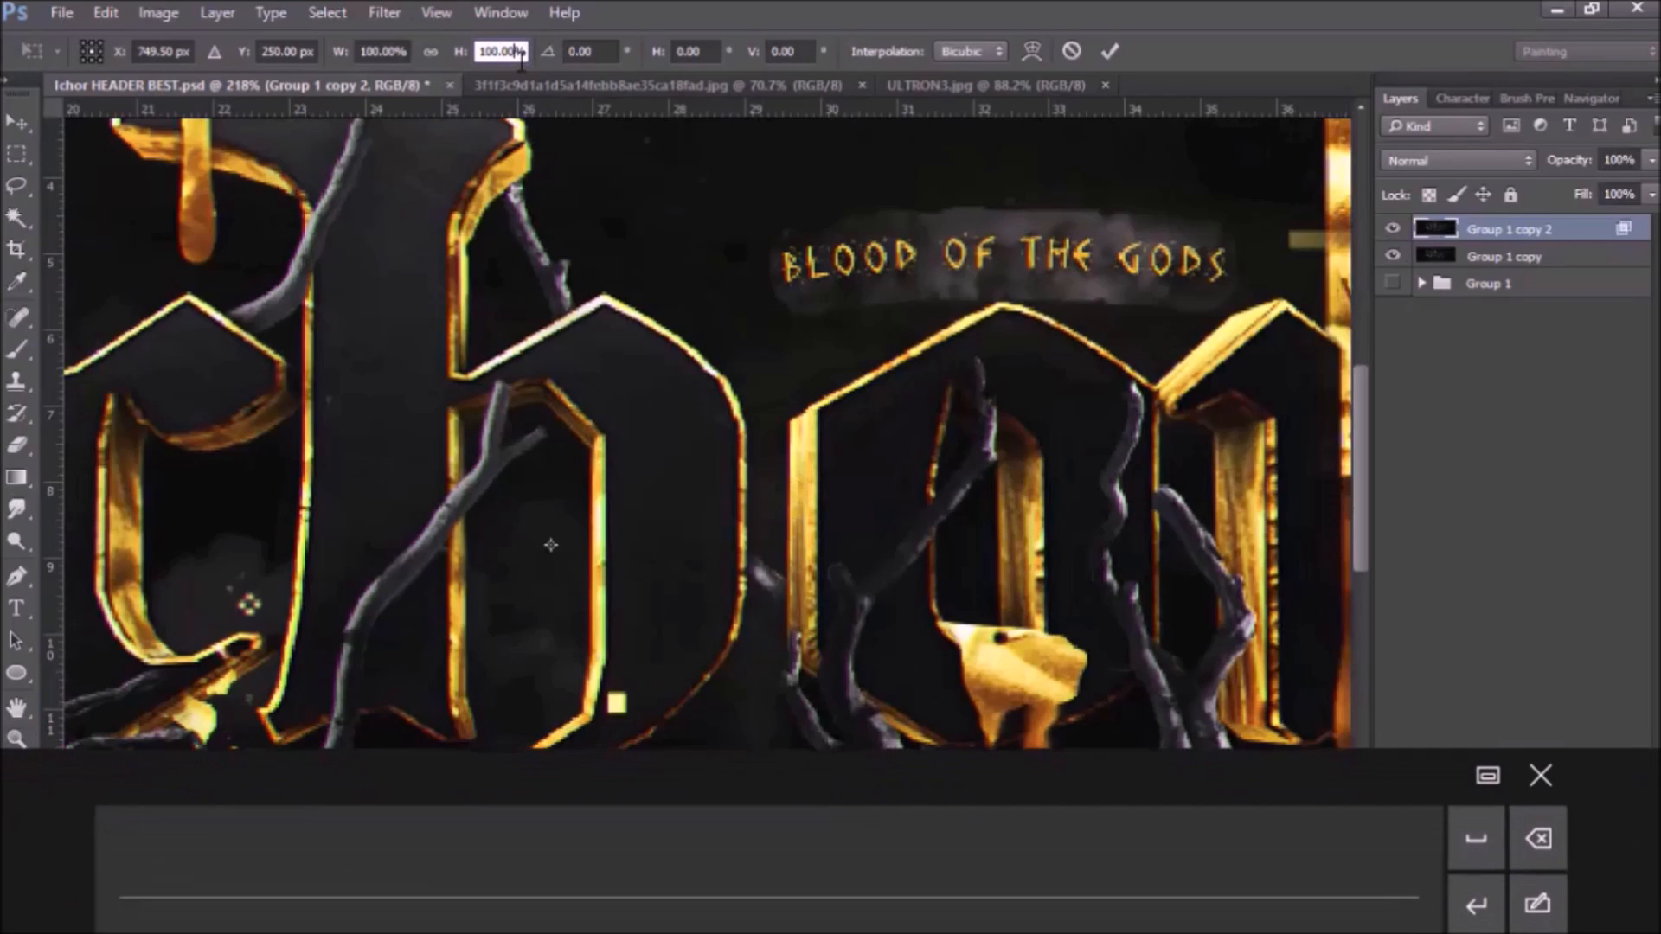
click(394, 51)
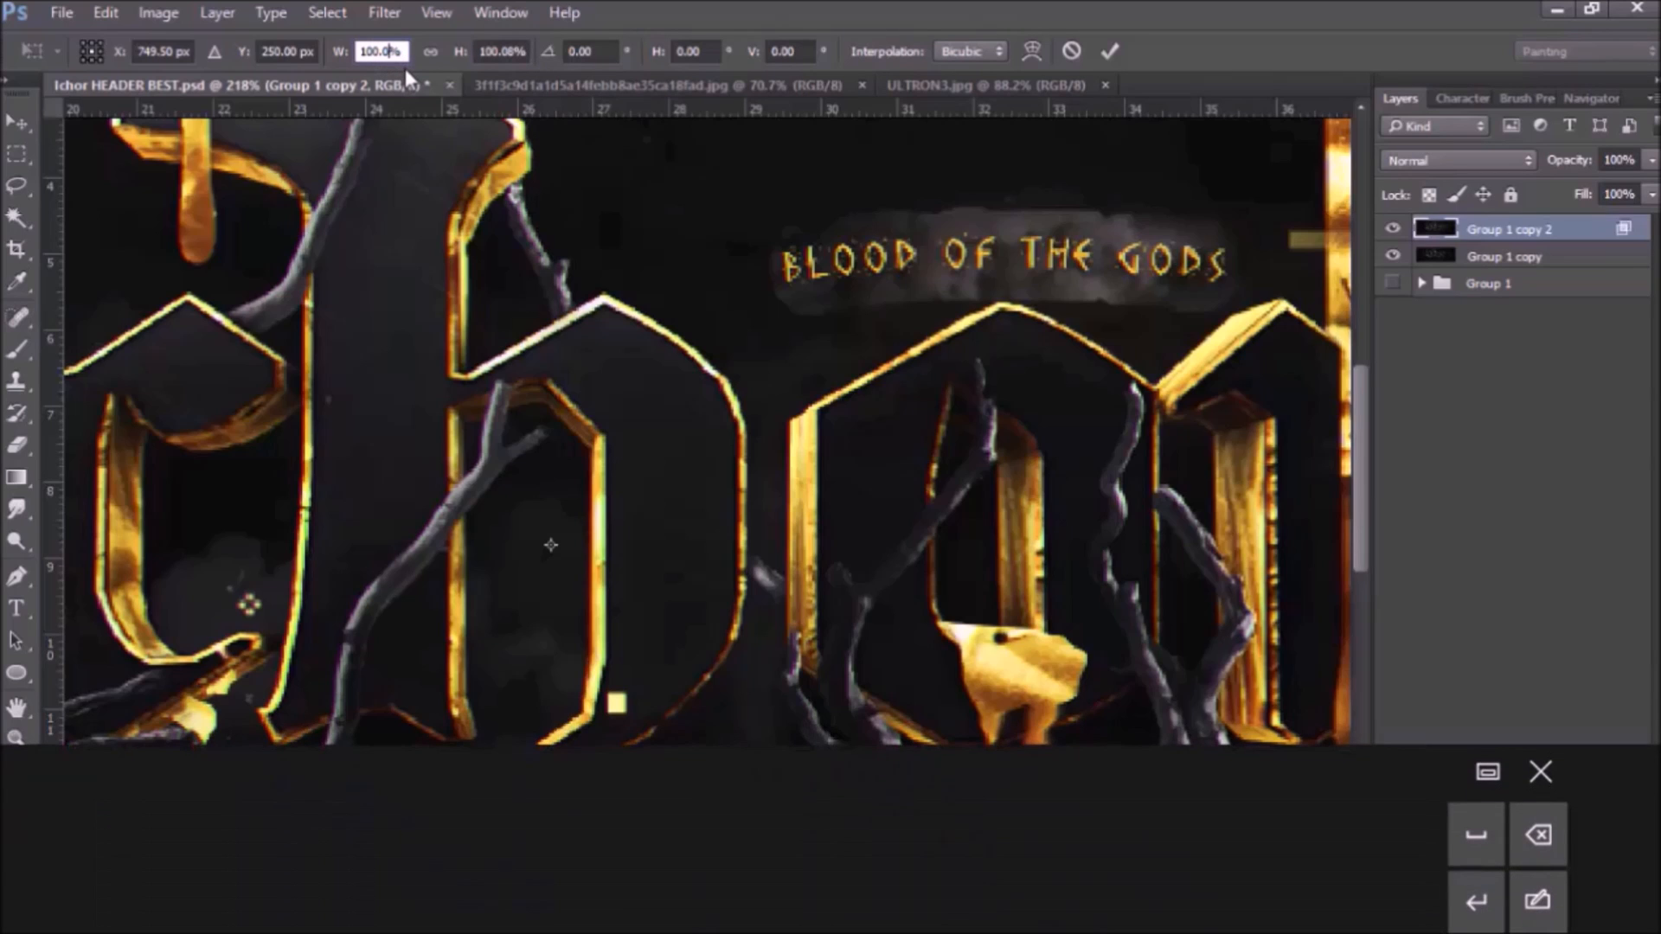
key(Return)
key(Return)
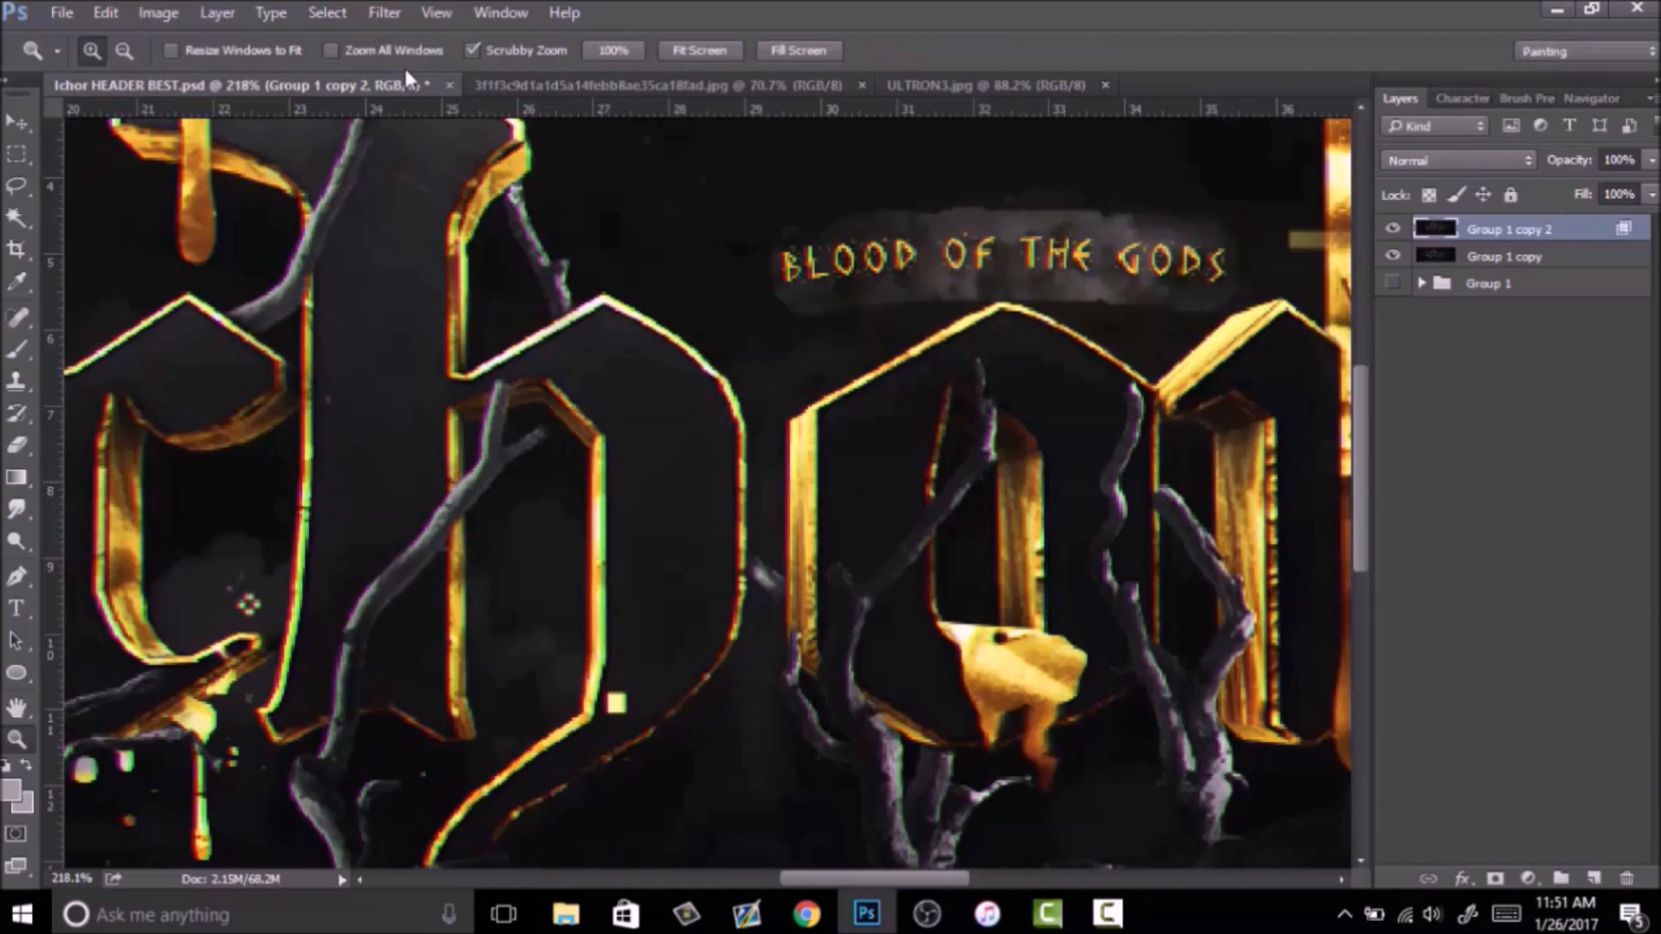
drag(859, 559, 692, 690)
right_click(809, 549)
drag(770, 564, 785, 506)
click(852, 567)
key(ctrl+r)
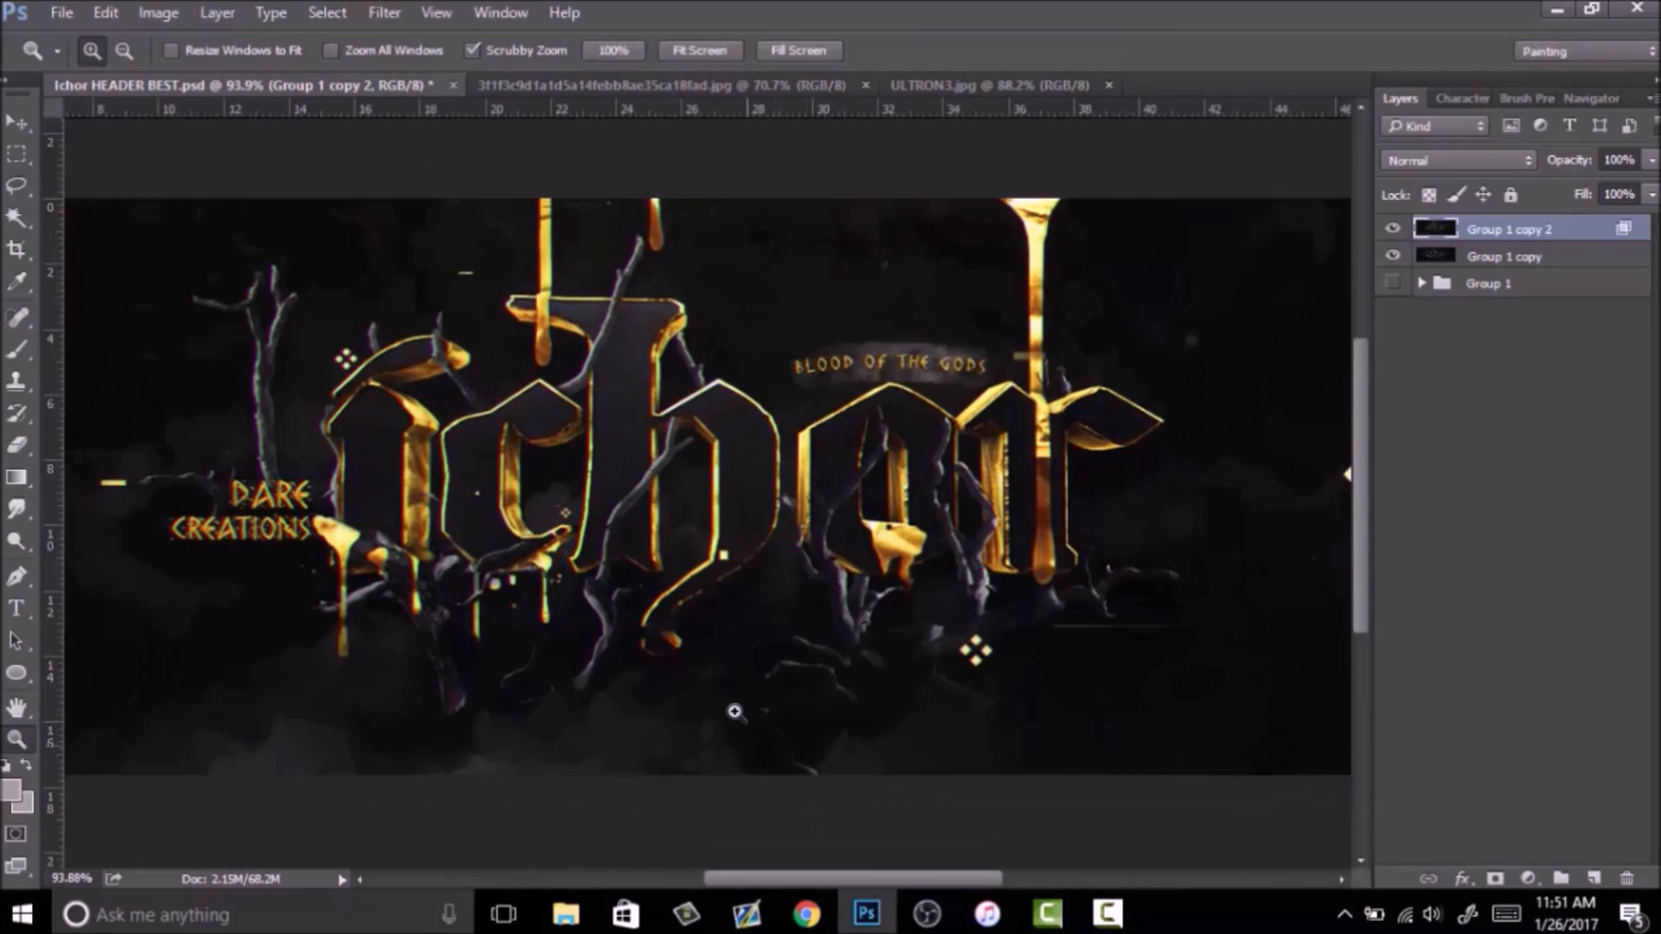
Switch to Chrome and search Google Images for "prism refraction".
click(806, 911)
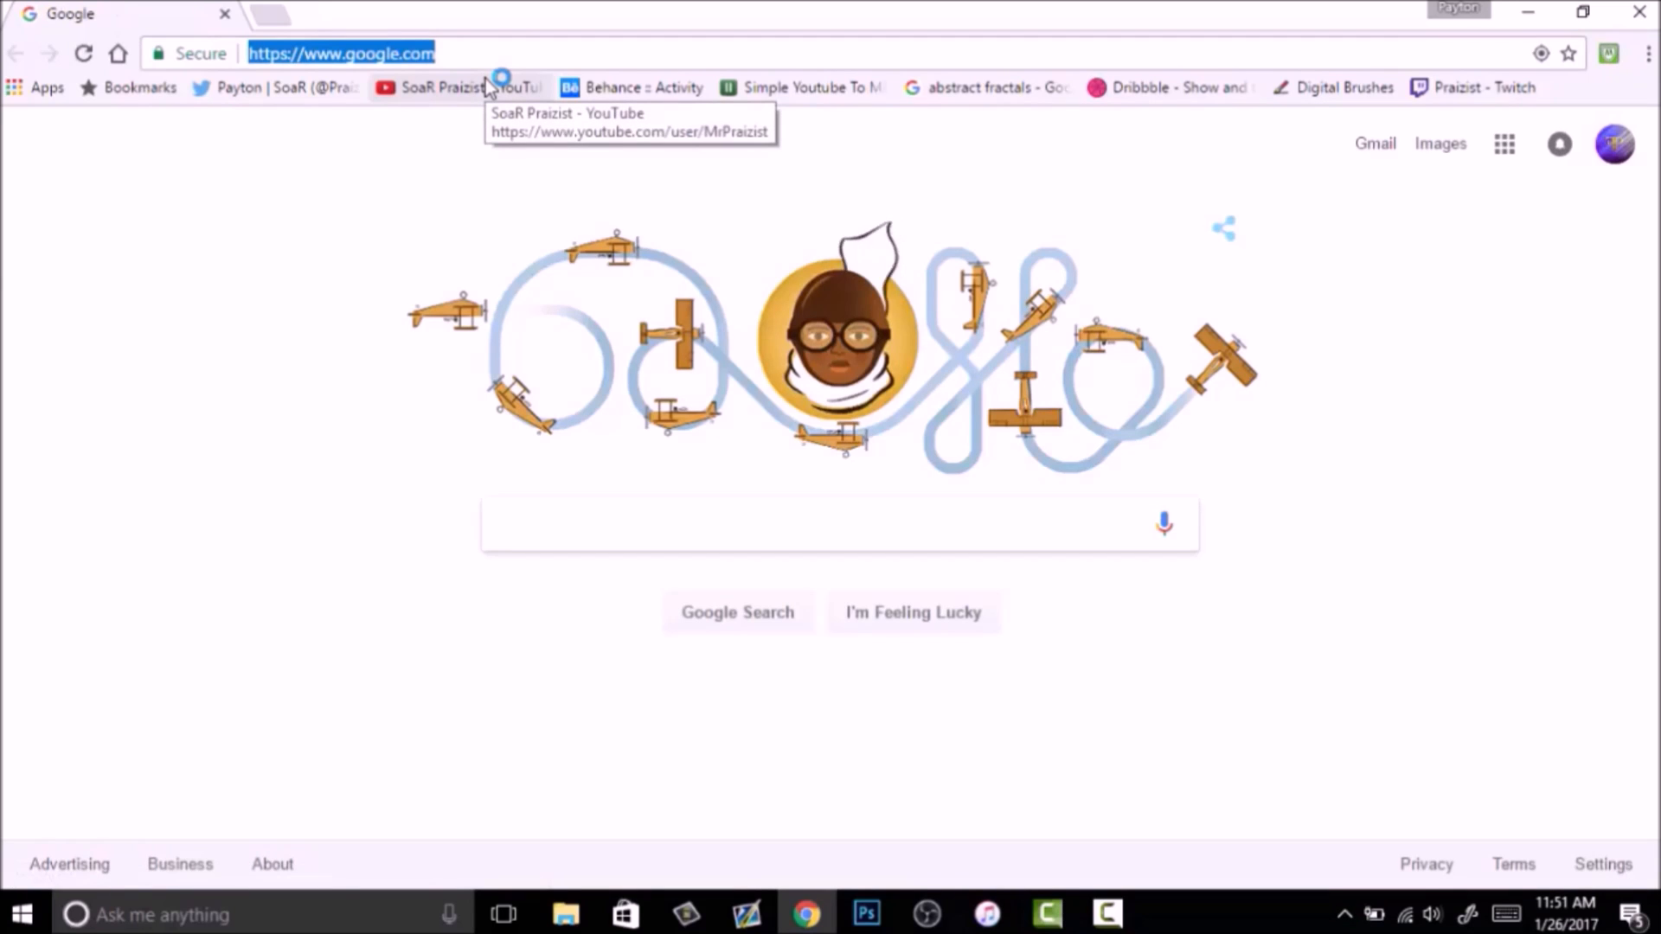
text(re)
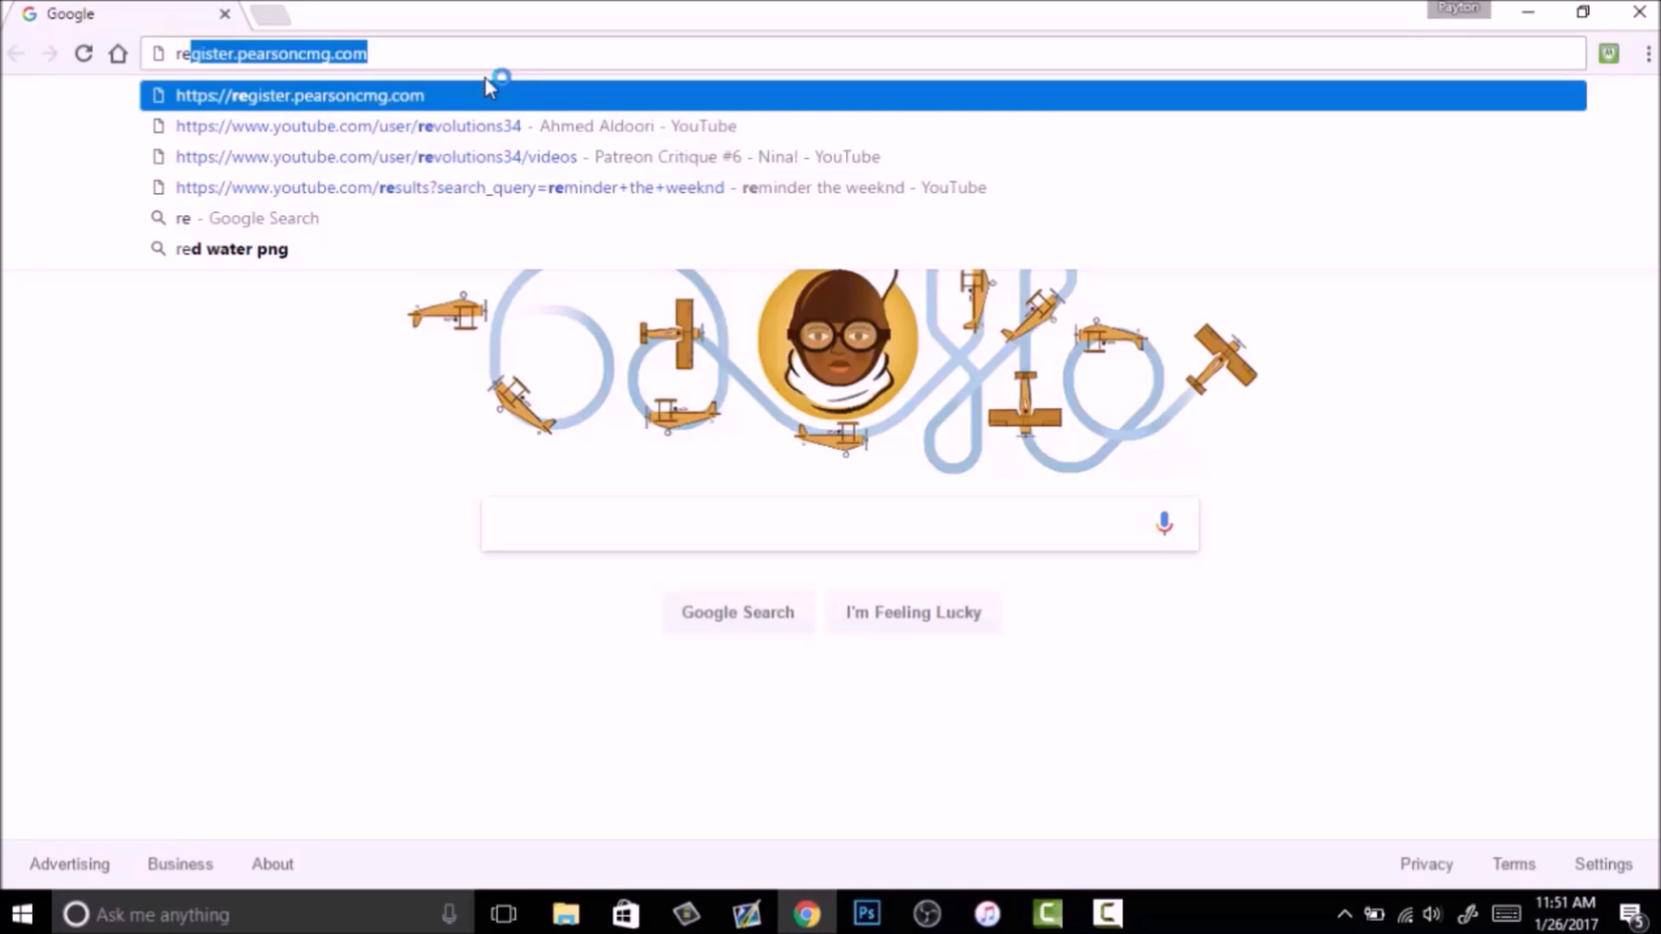
key(BackSpace)
key(BackSpace)
key(BackSpace)
text(prism )
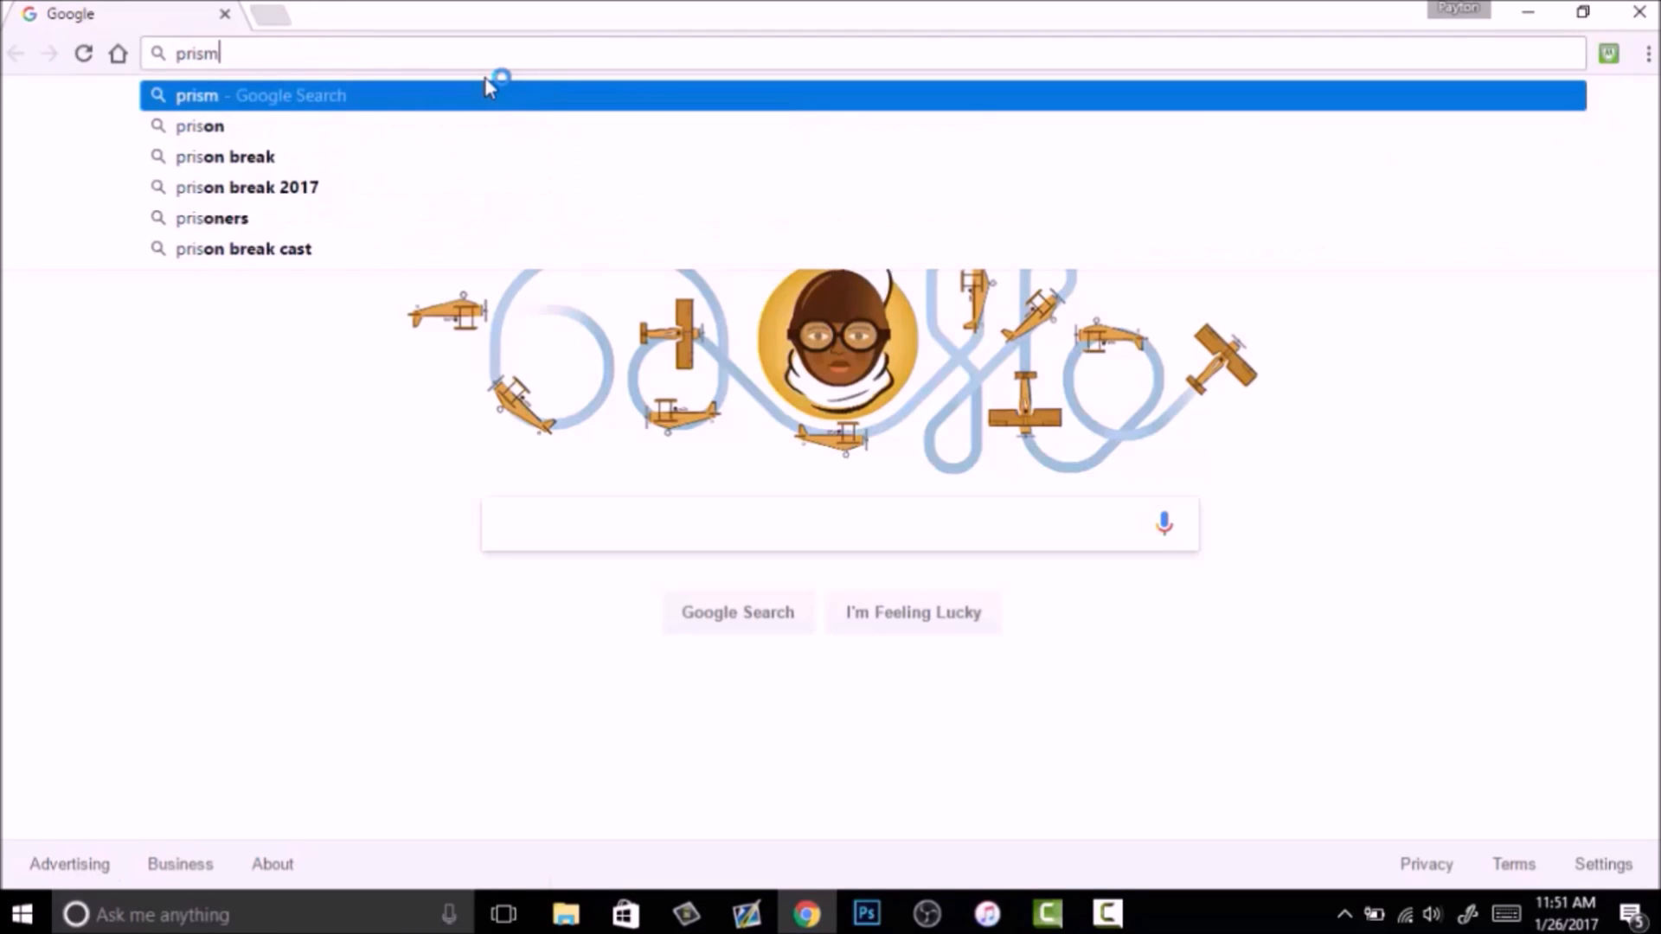
text(refr)
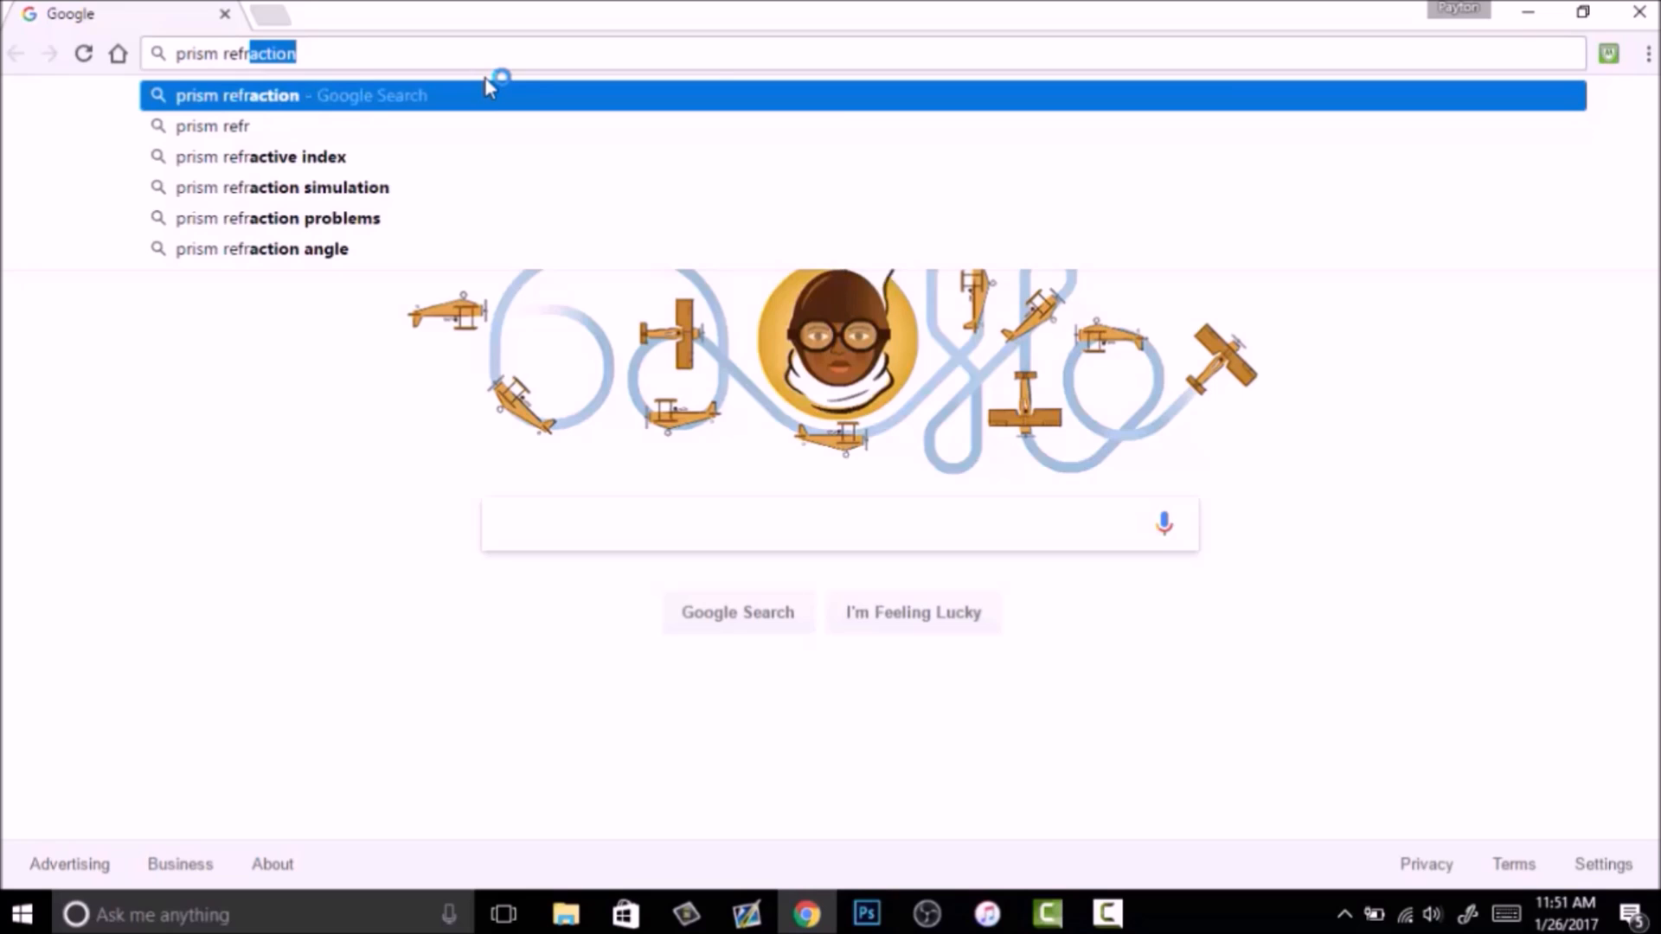
key(Return)
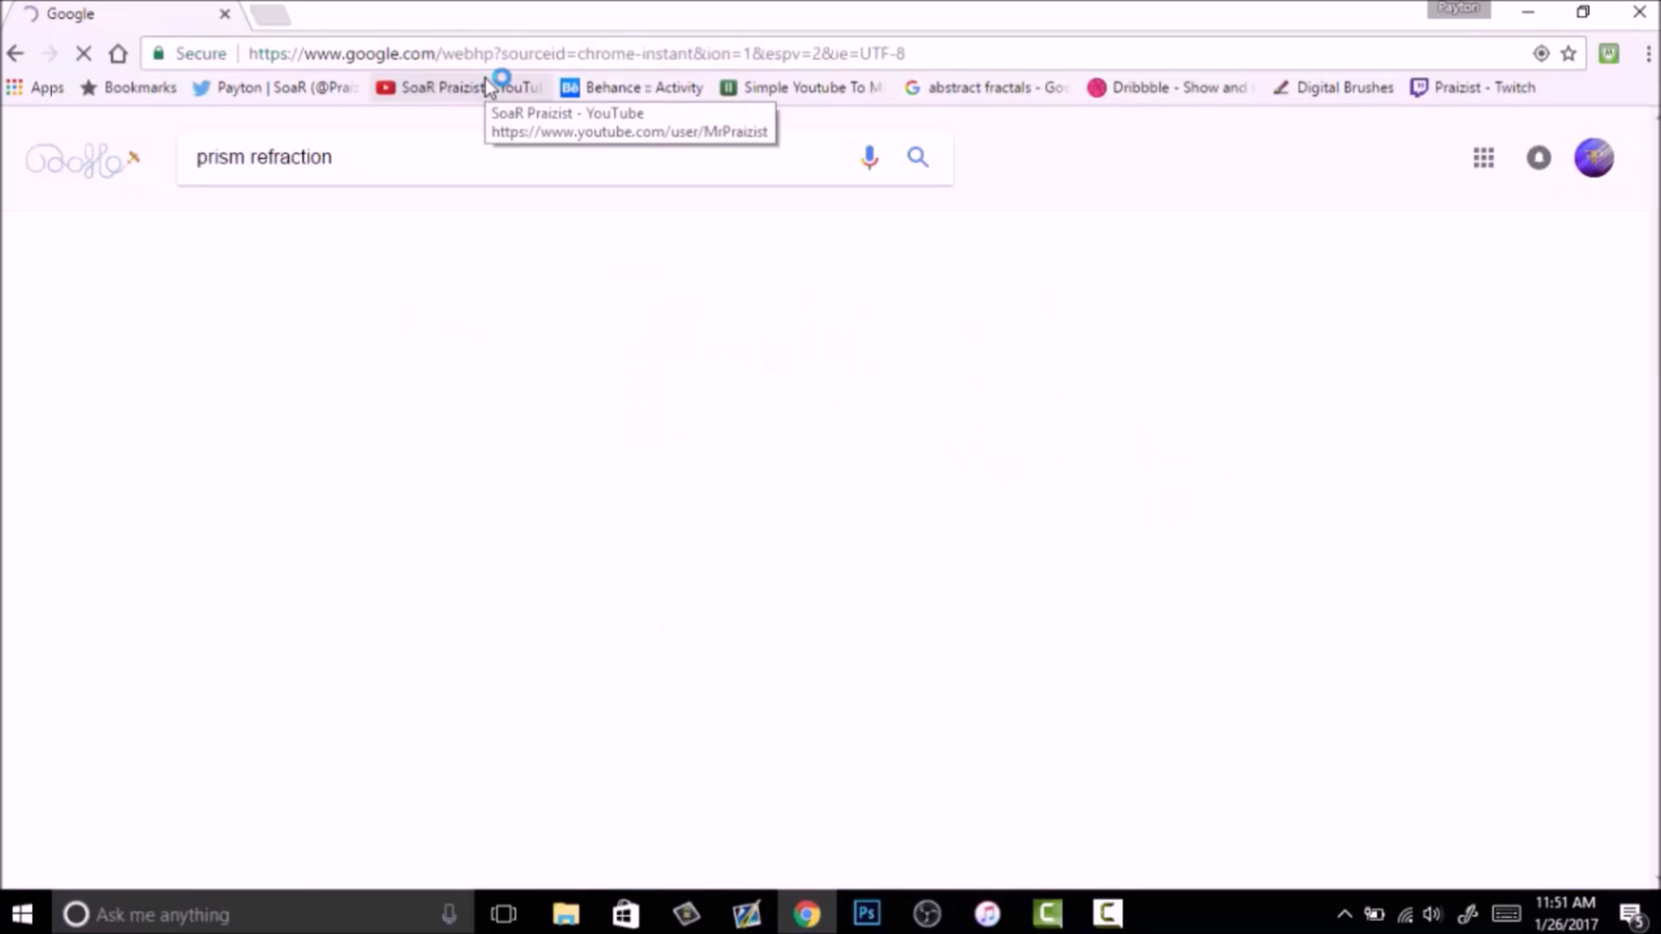
click(675, 335)
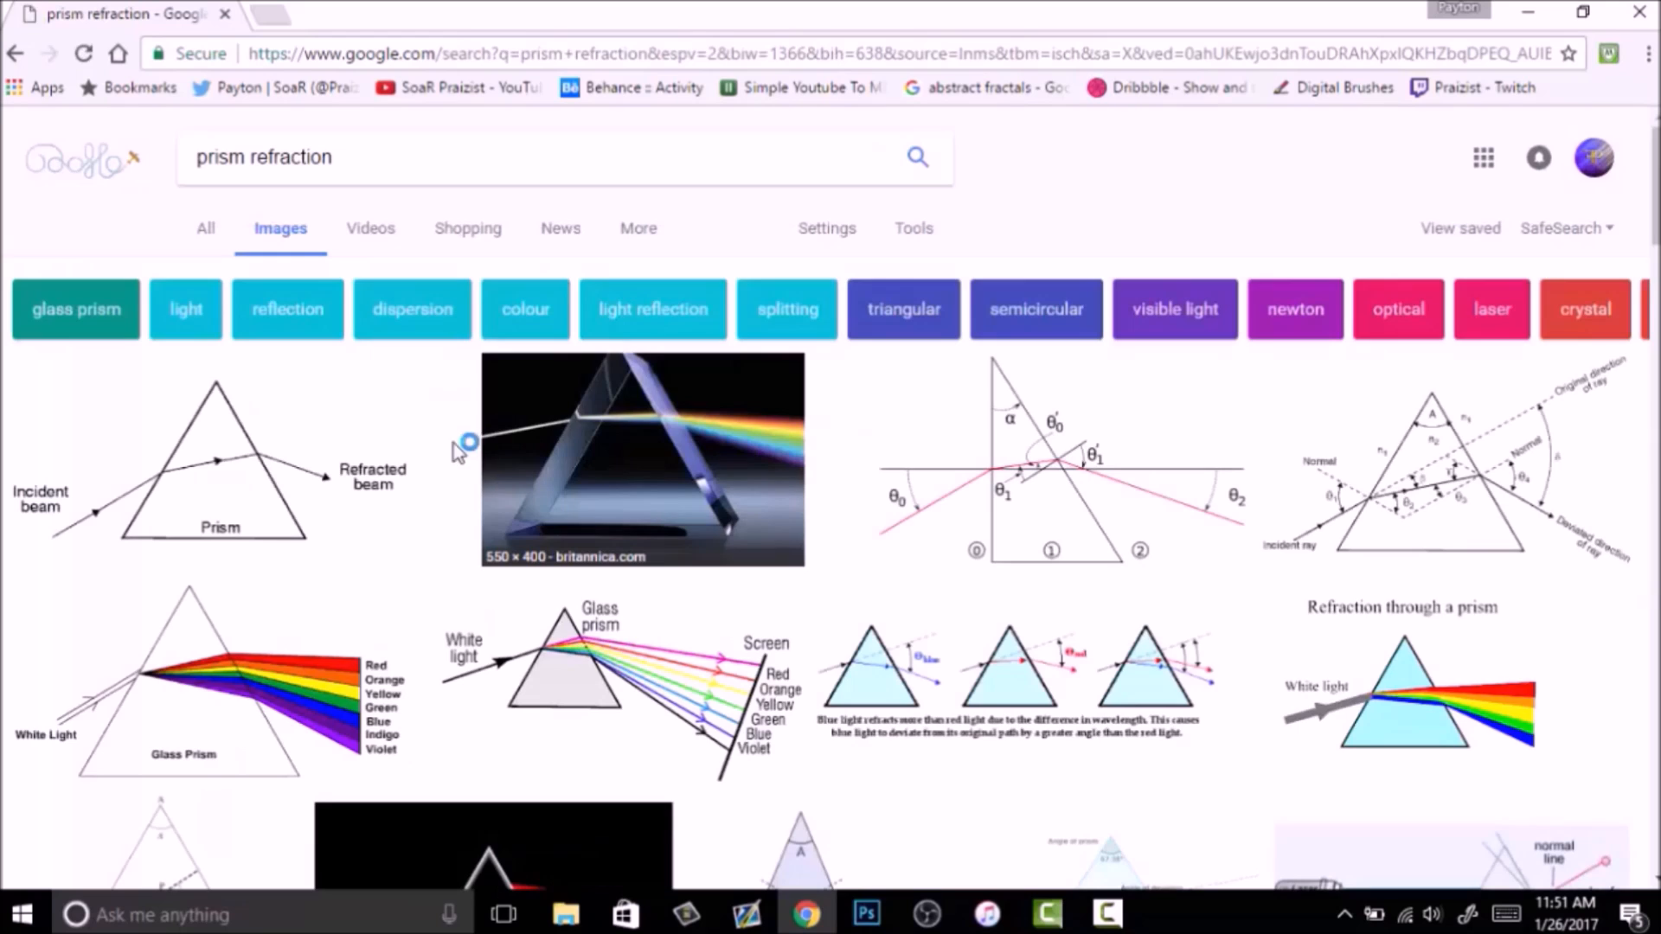
View the Britannica glass prism photo, switch back to Photoshop and inspect the color fringing on the header's lettering.
click(666, 485)
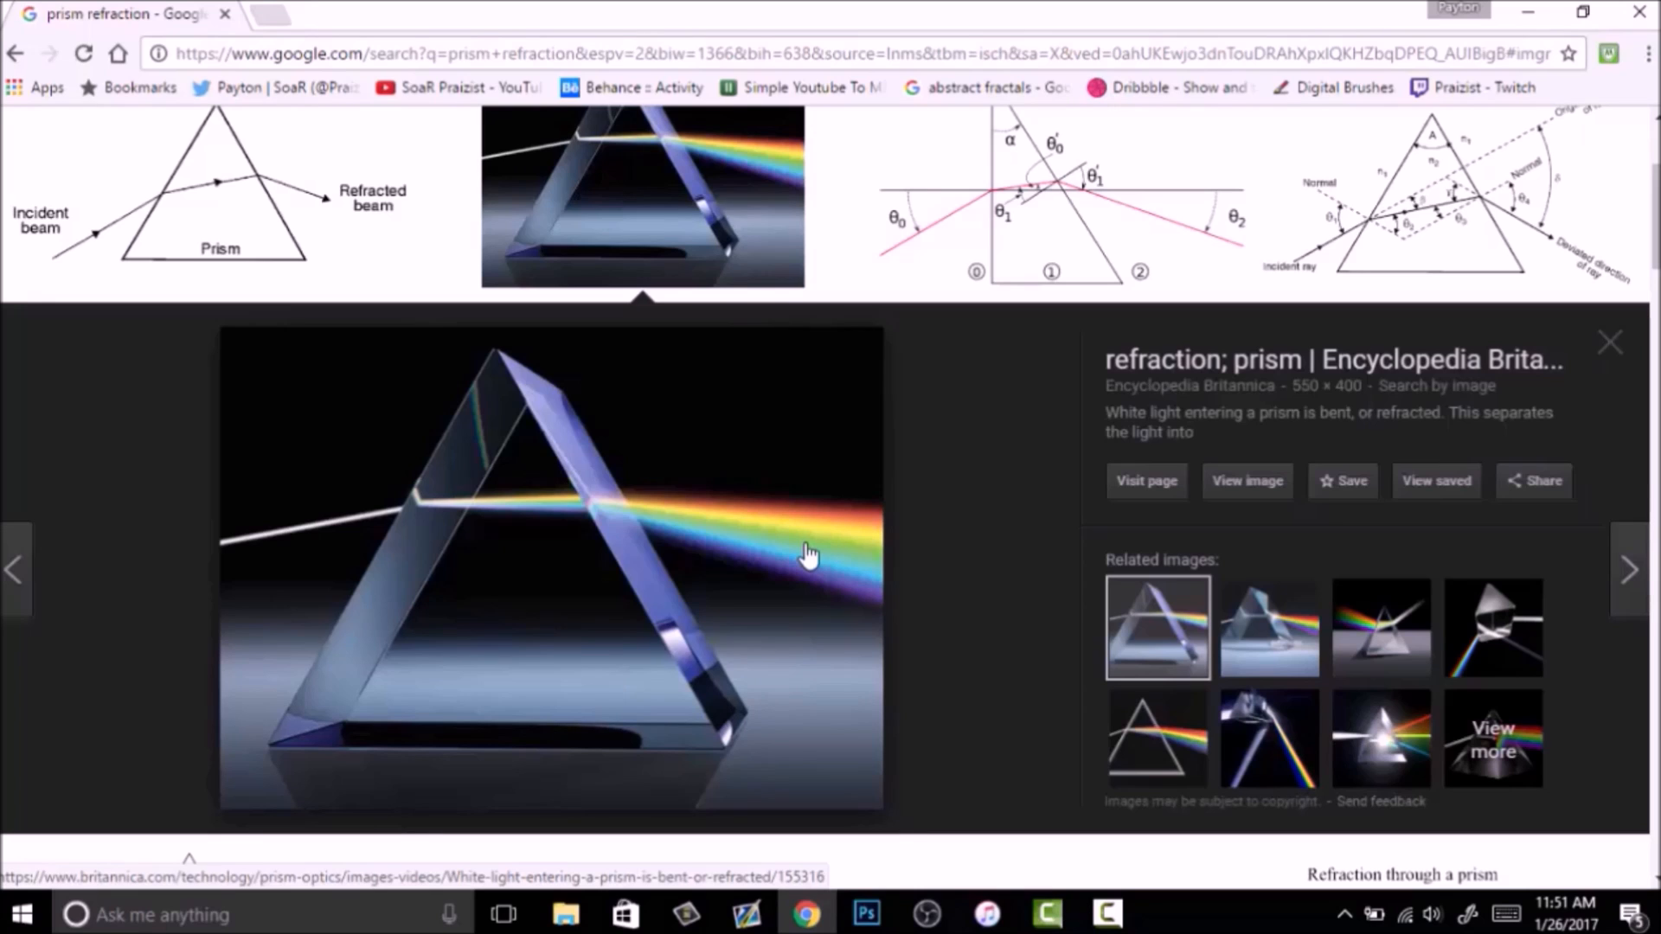
click(1527, 12)
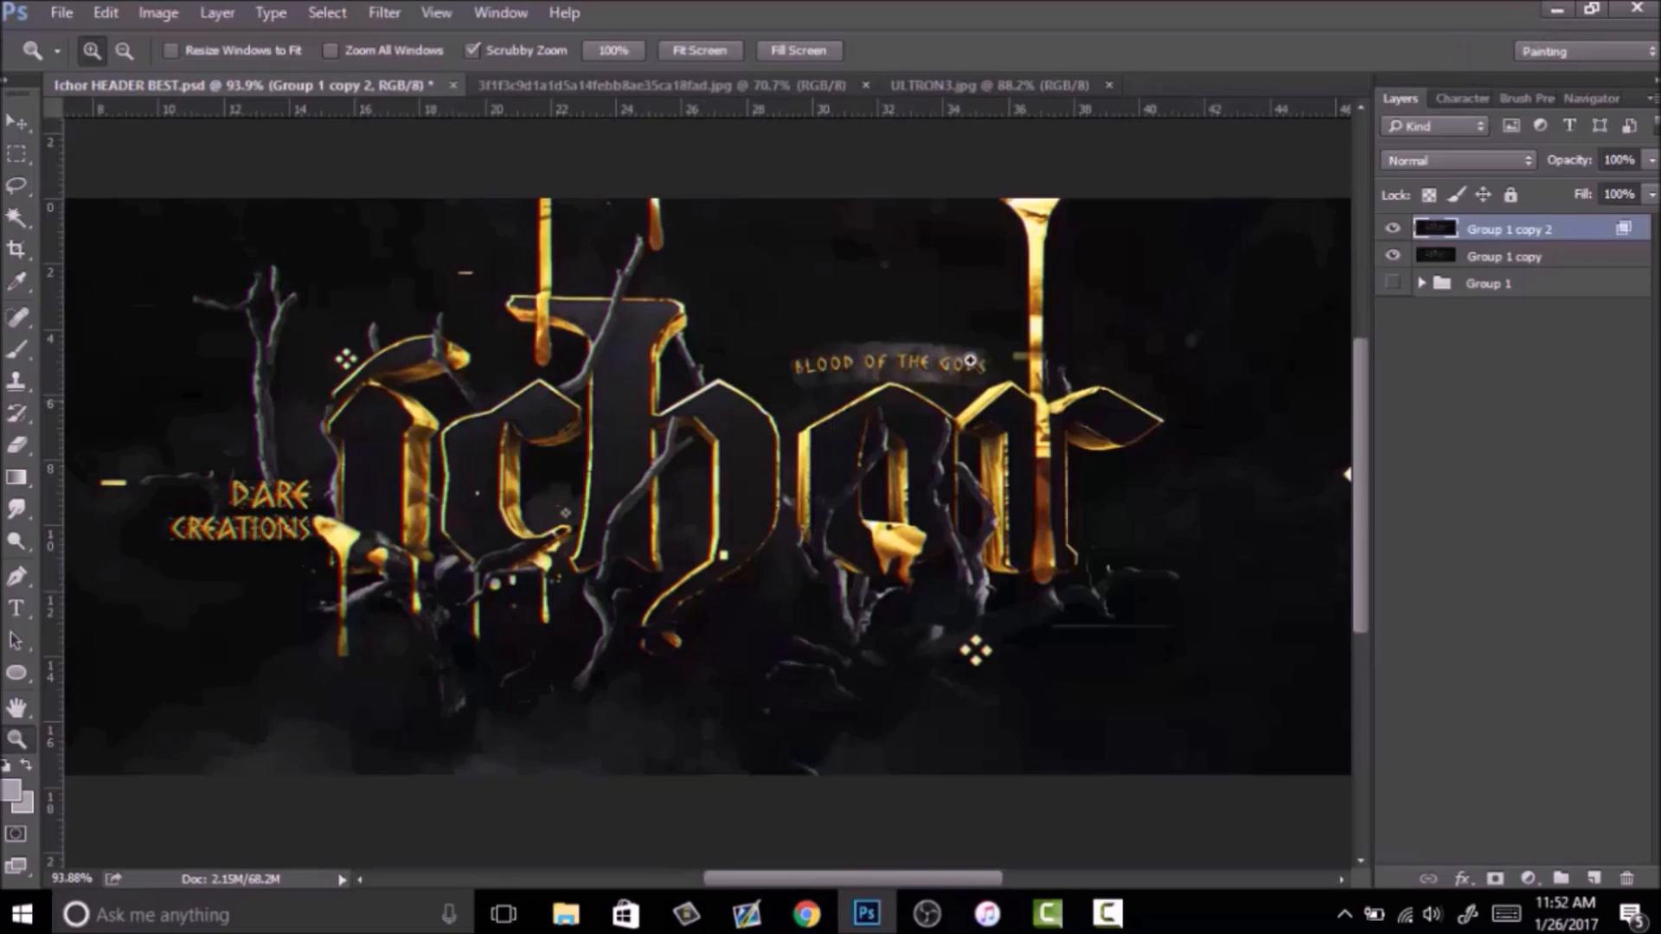
drag(896, 478, 927, 527)
right_click(950, 481)
click(975, 499)
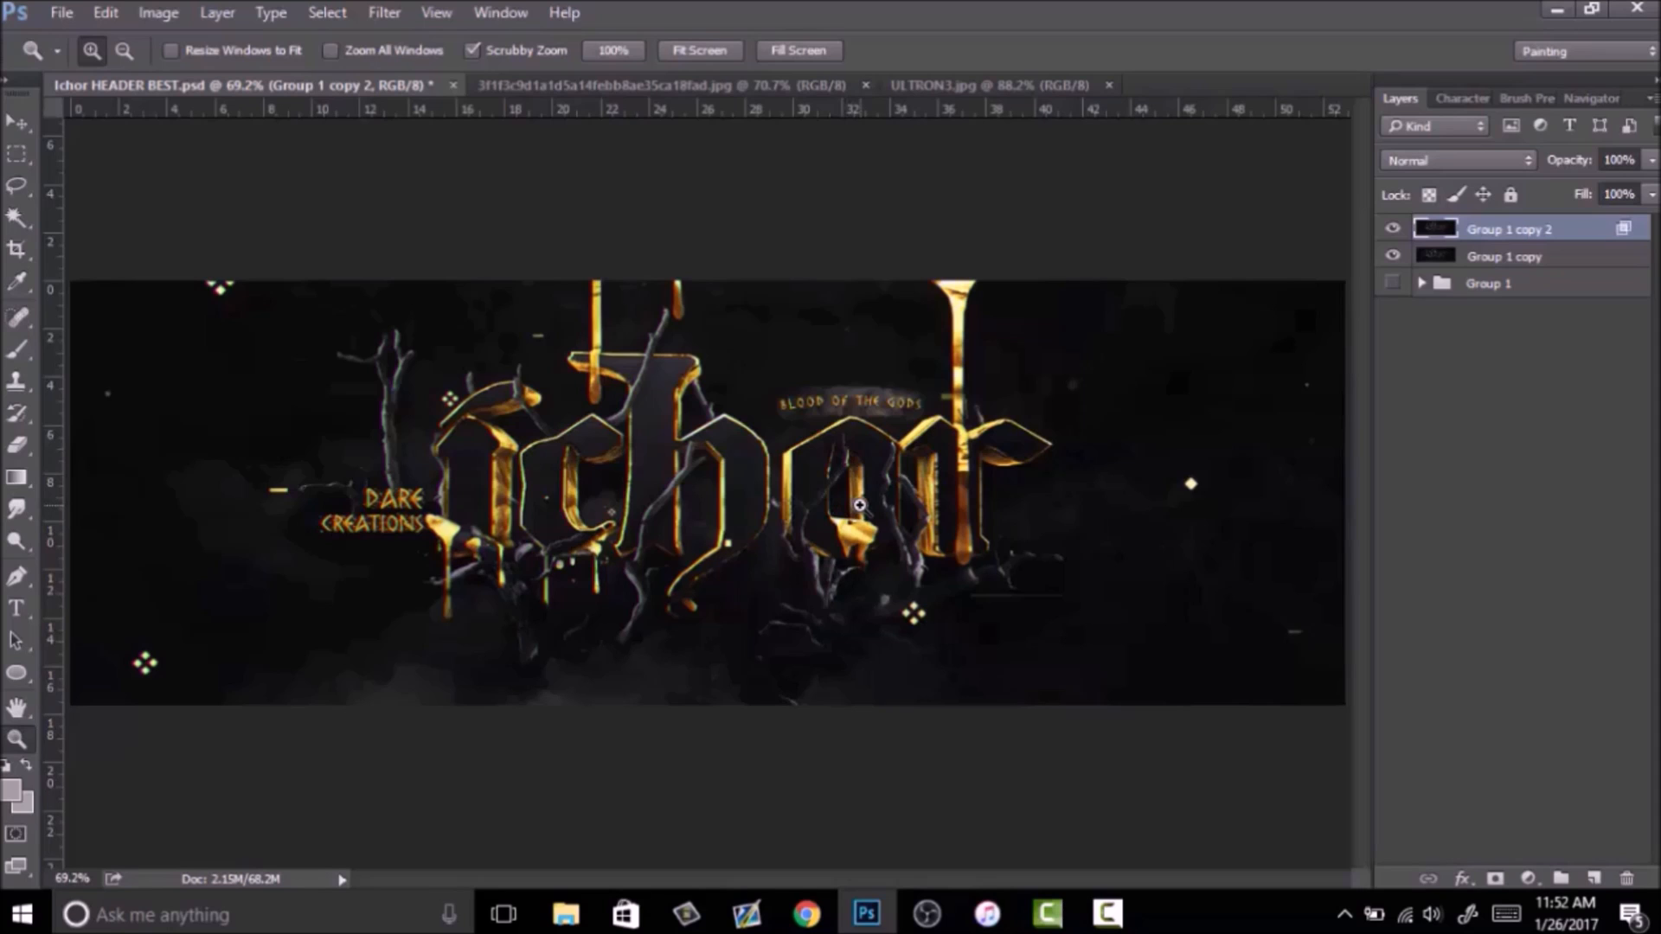
drag(723, 506, 766, 504)
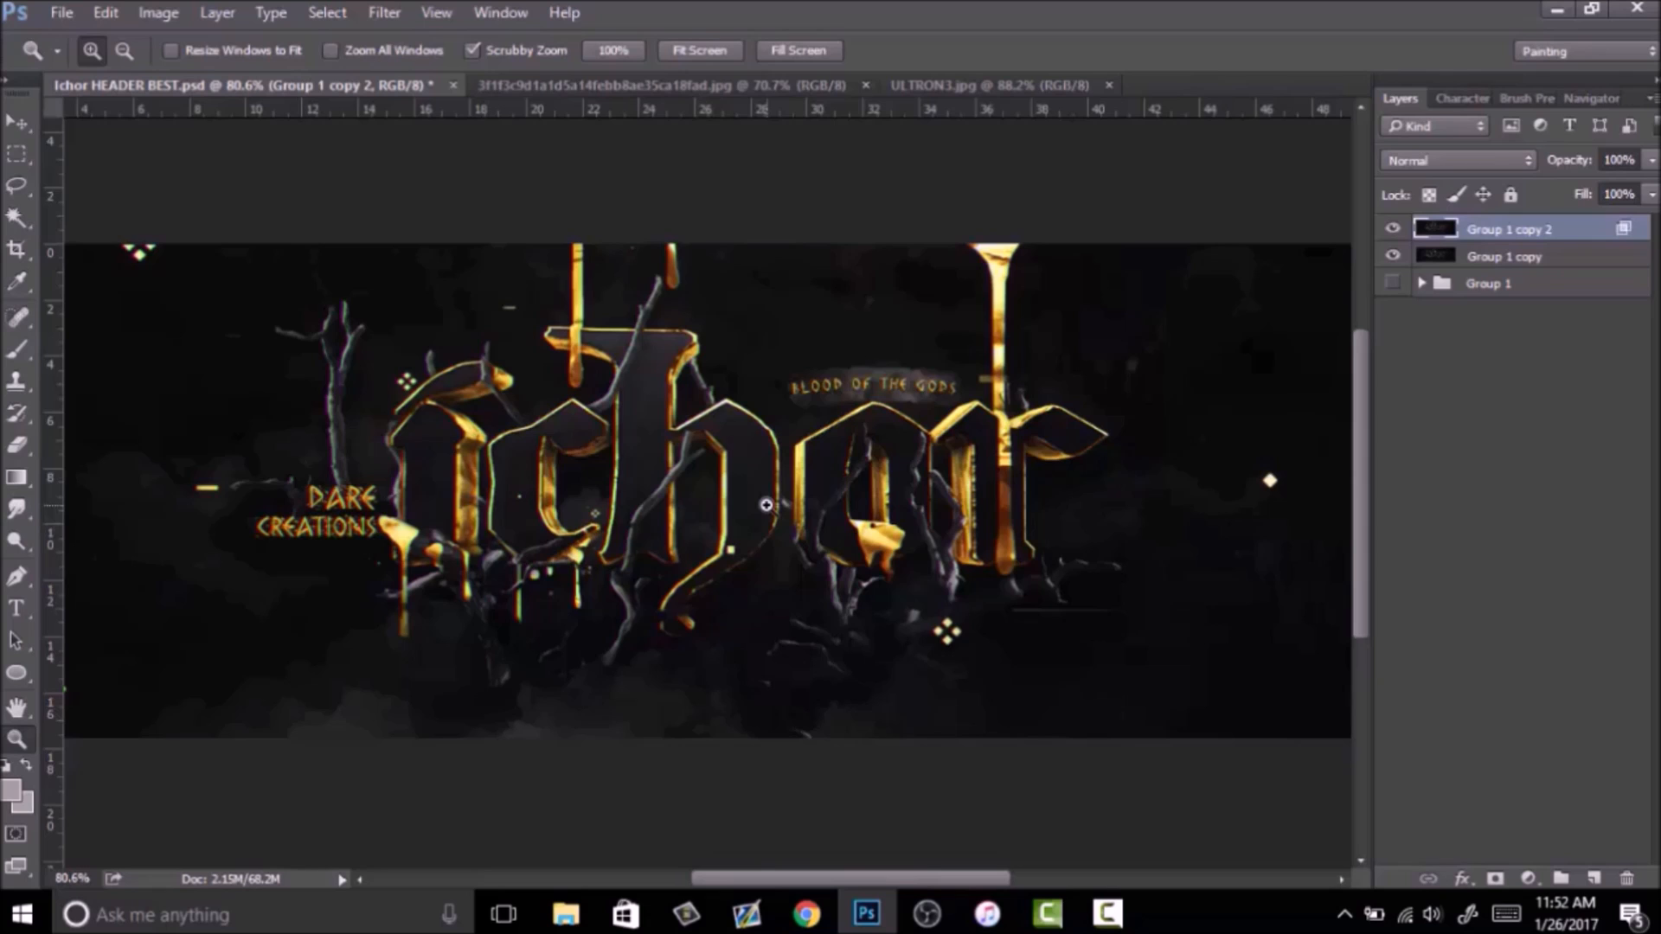
drag(777, 461, 841, 458)
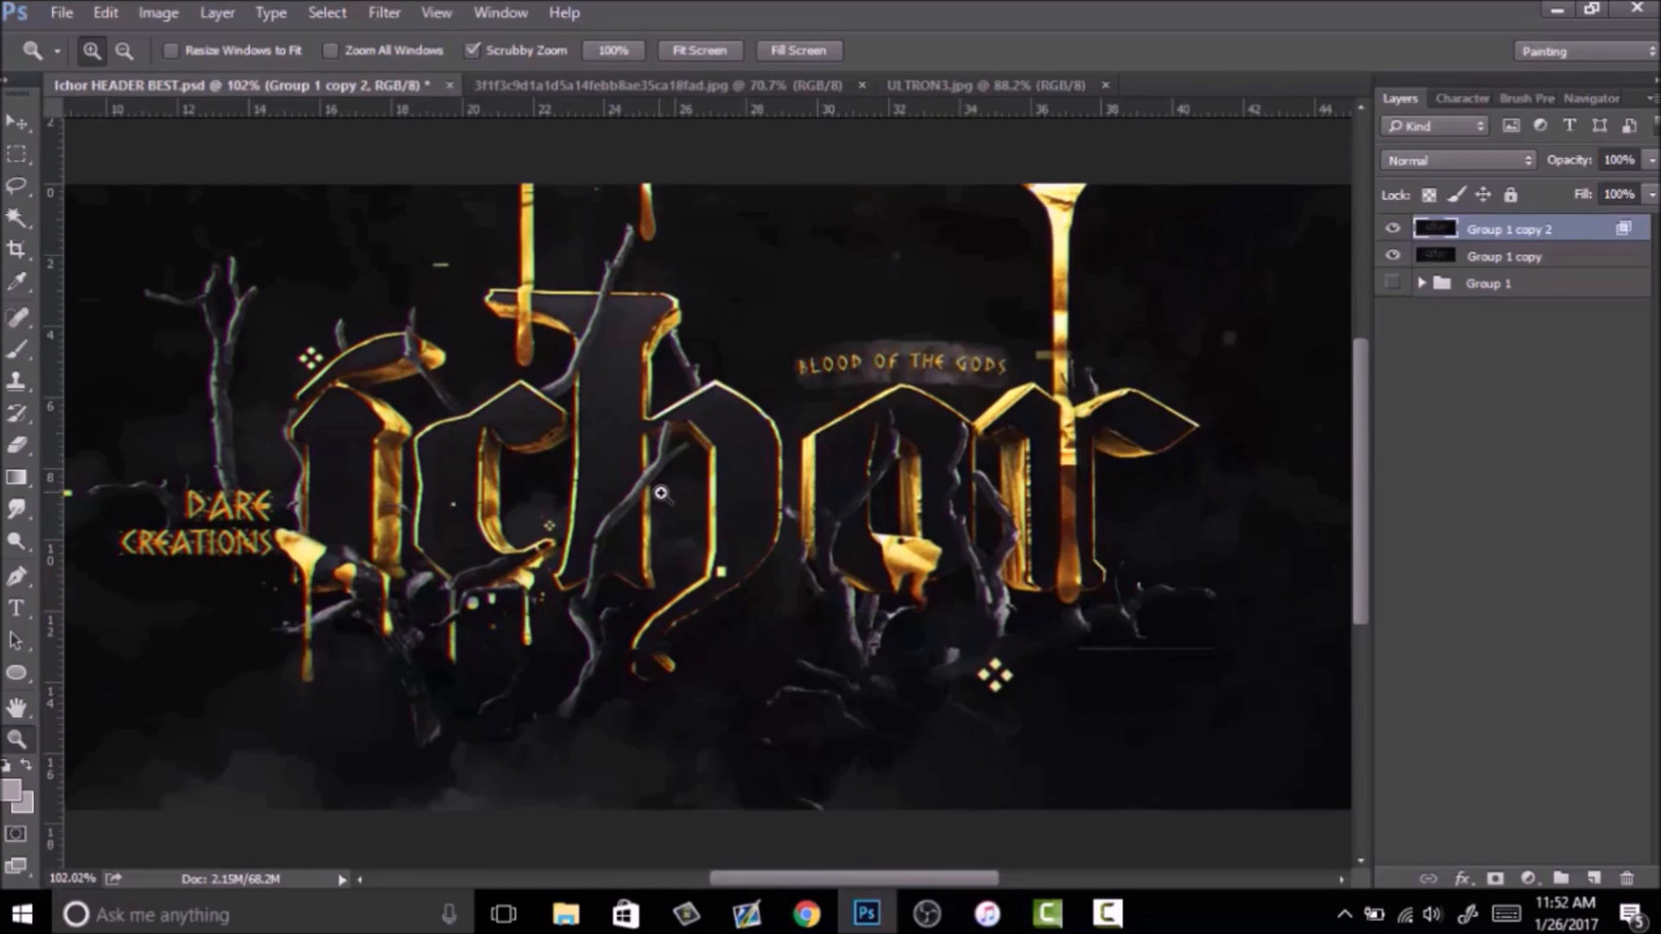
Replace Group 1 copy 2 with a fresh duplicate of Group 1 copy and scale it to 100.10% in width and height.
key(Delete)
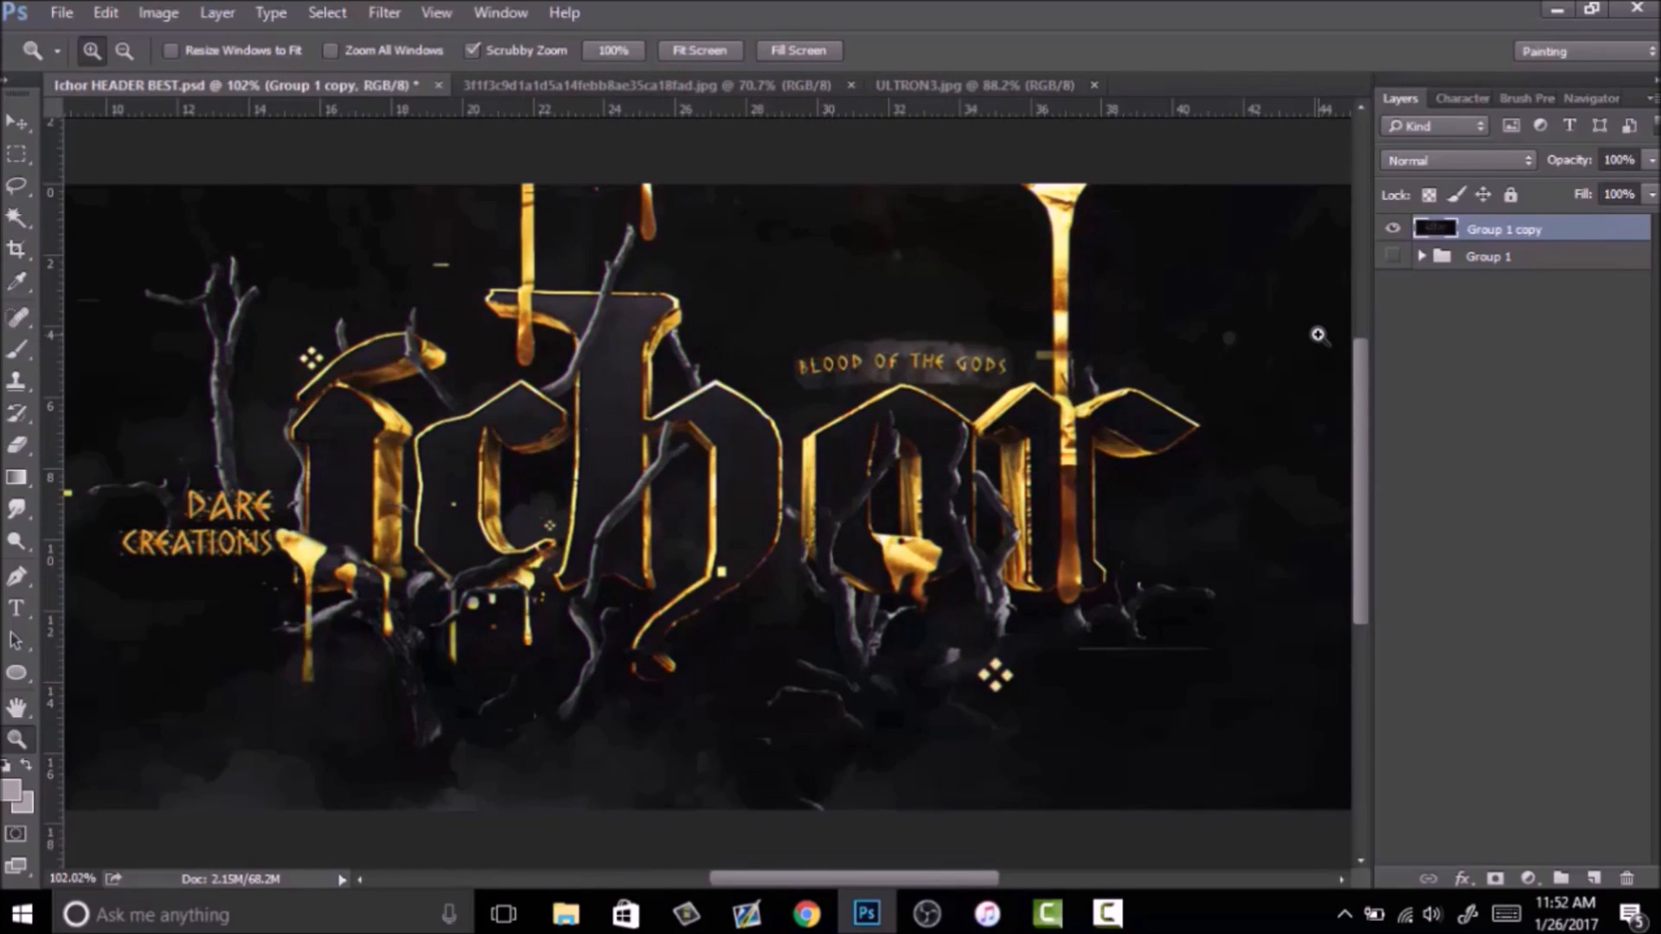
key(ctrl+j)
key(ctrl+t)
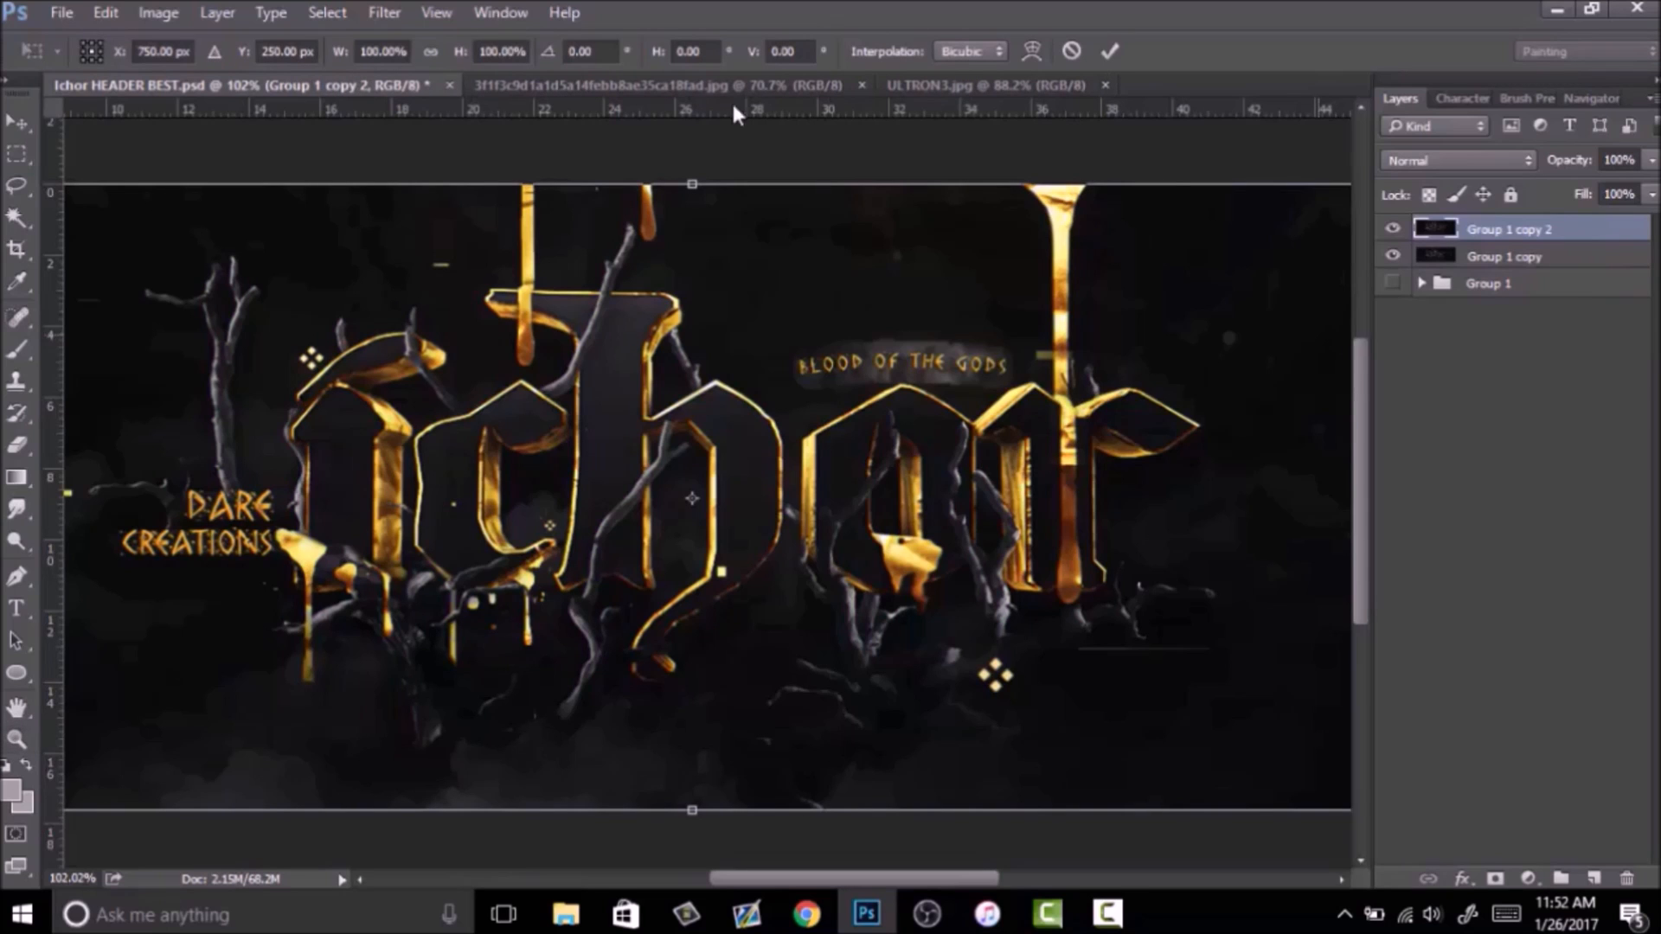
click(502, 51)
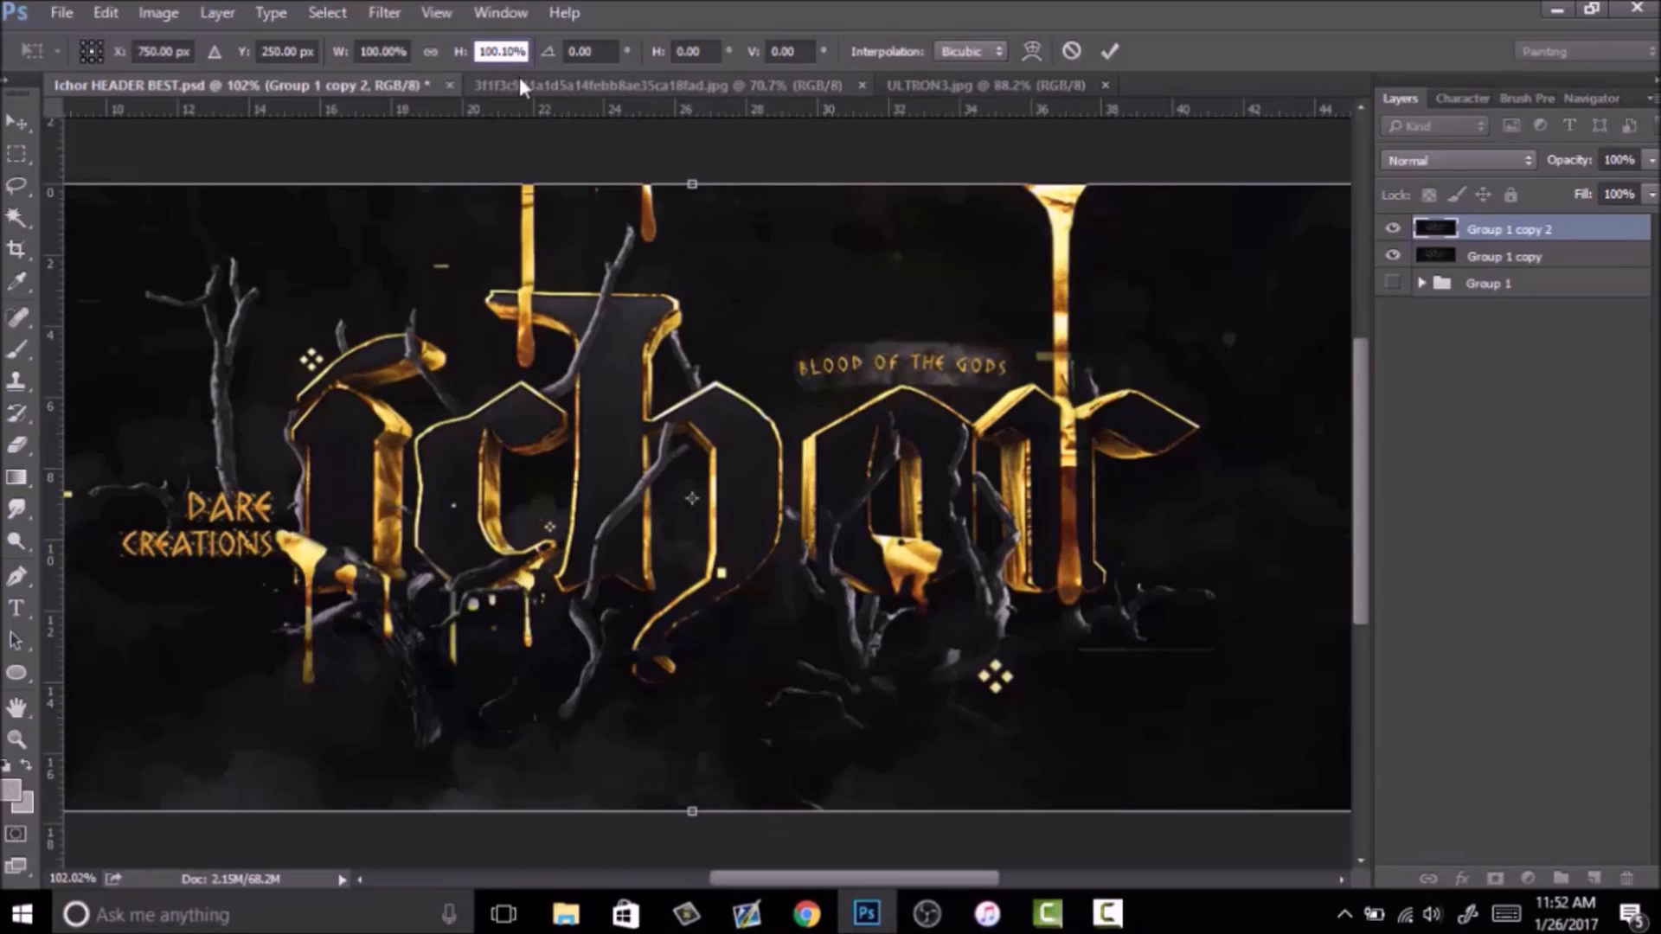
click(381, 51)
text(1)
key(Return)
key(Return)
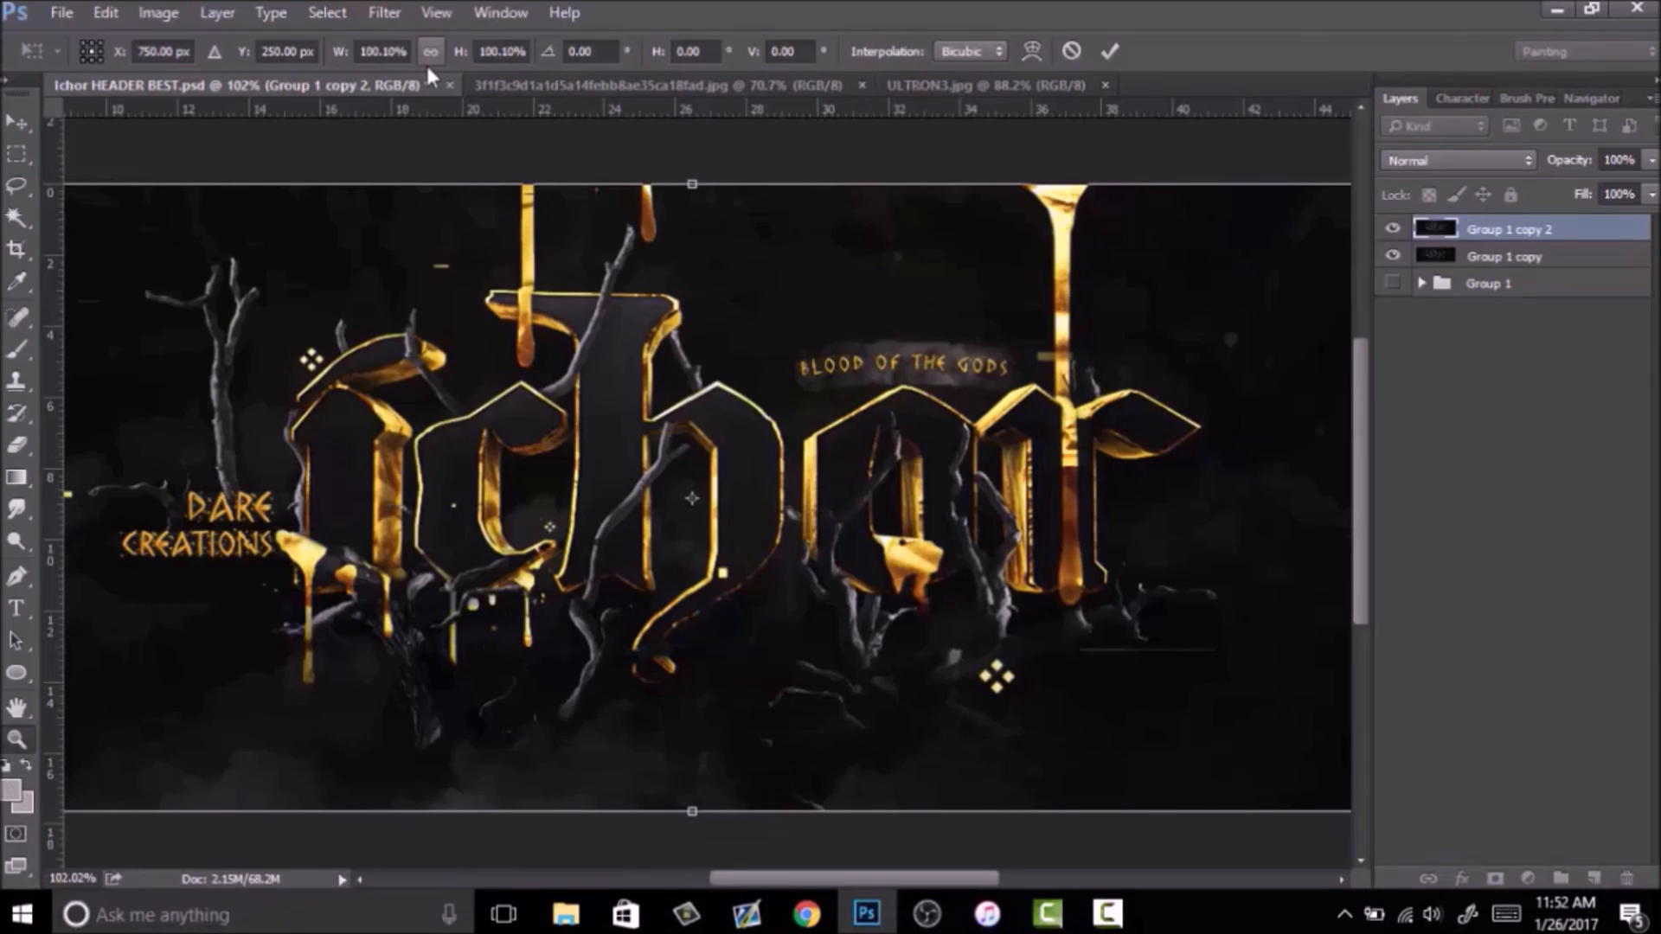
Limit the color channels in Group 1 copy 2's blending options and fit the whole header in view to judge the fringing.
drag(807, 436, 897, 435)
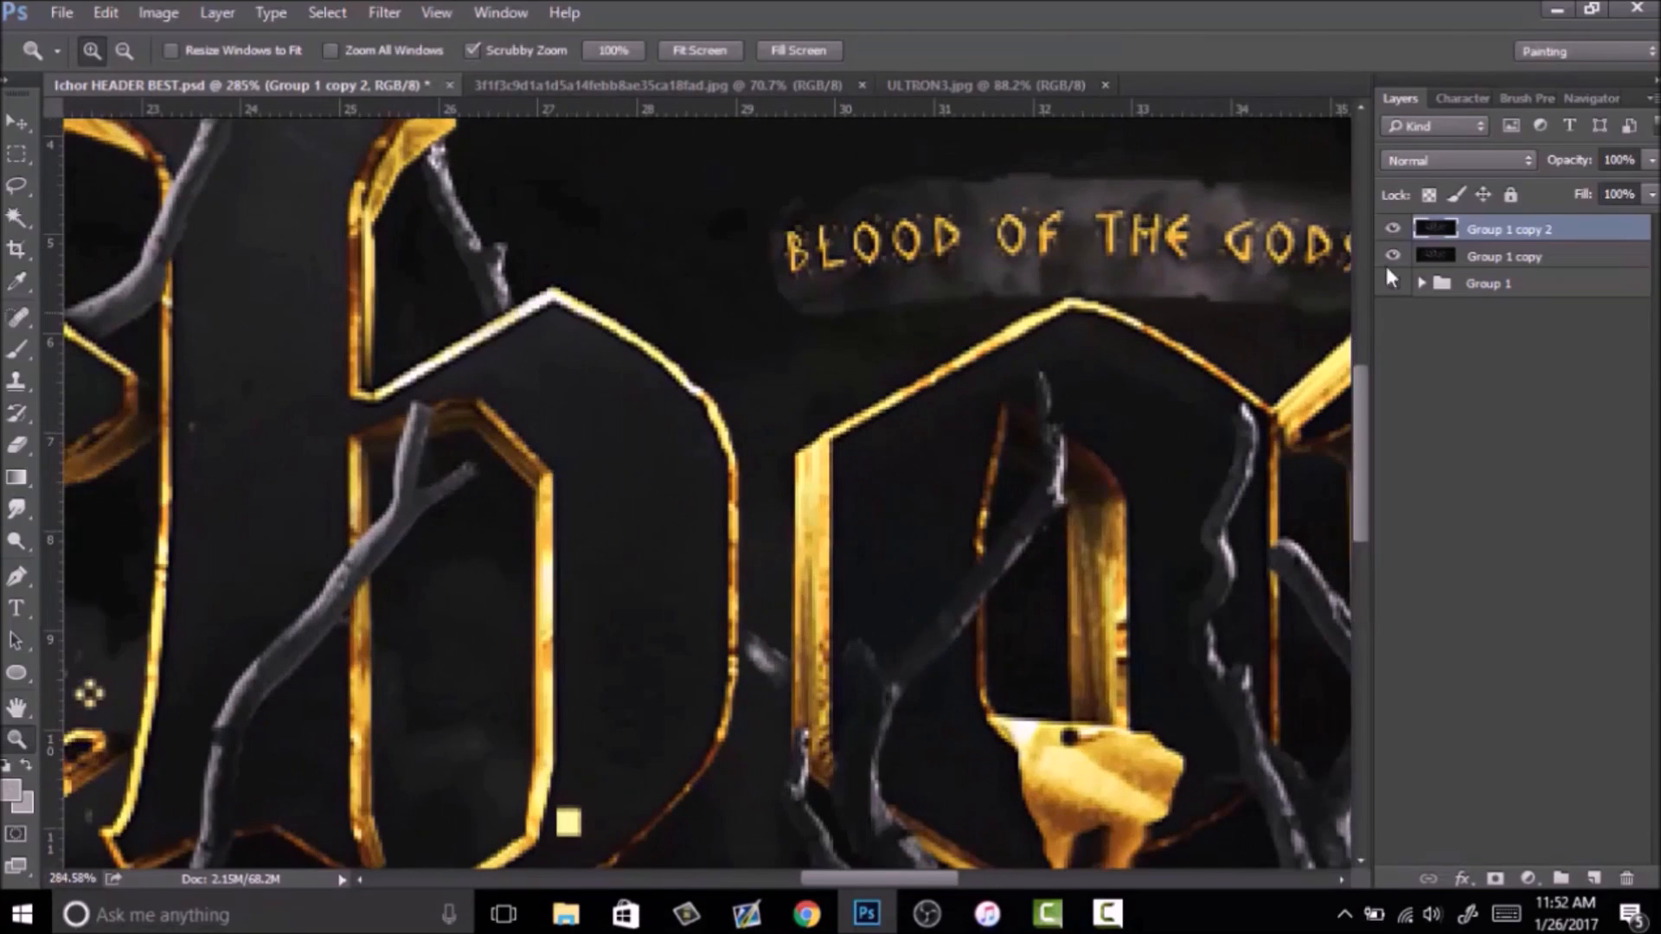
double_click(1603, 232)
click(1199, 386)
click(1521, 232)
drag(835, 485, 770, 554)
right_click(774, 562)
click(806, 574)
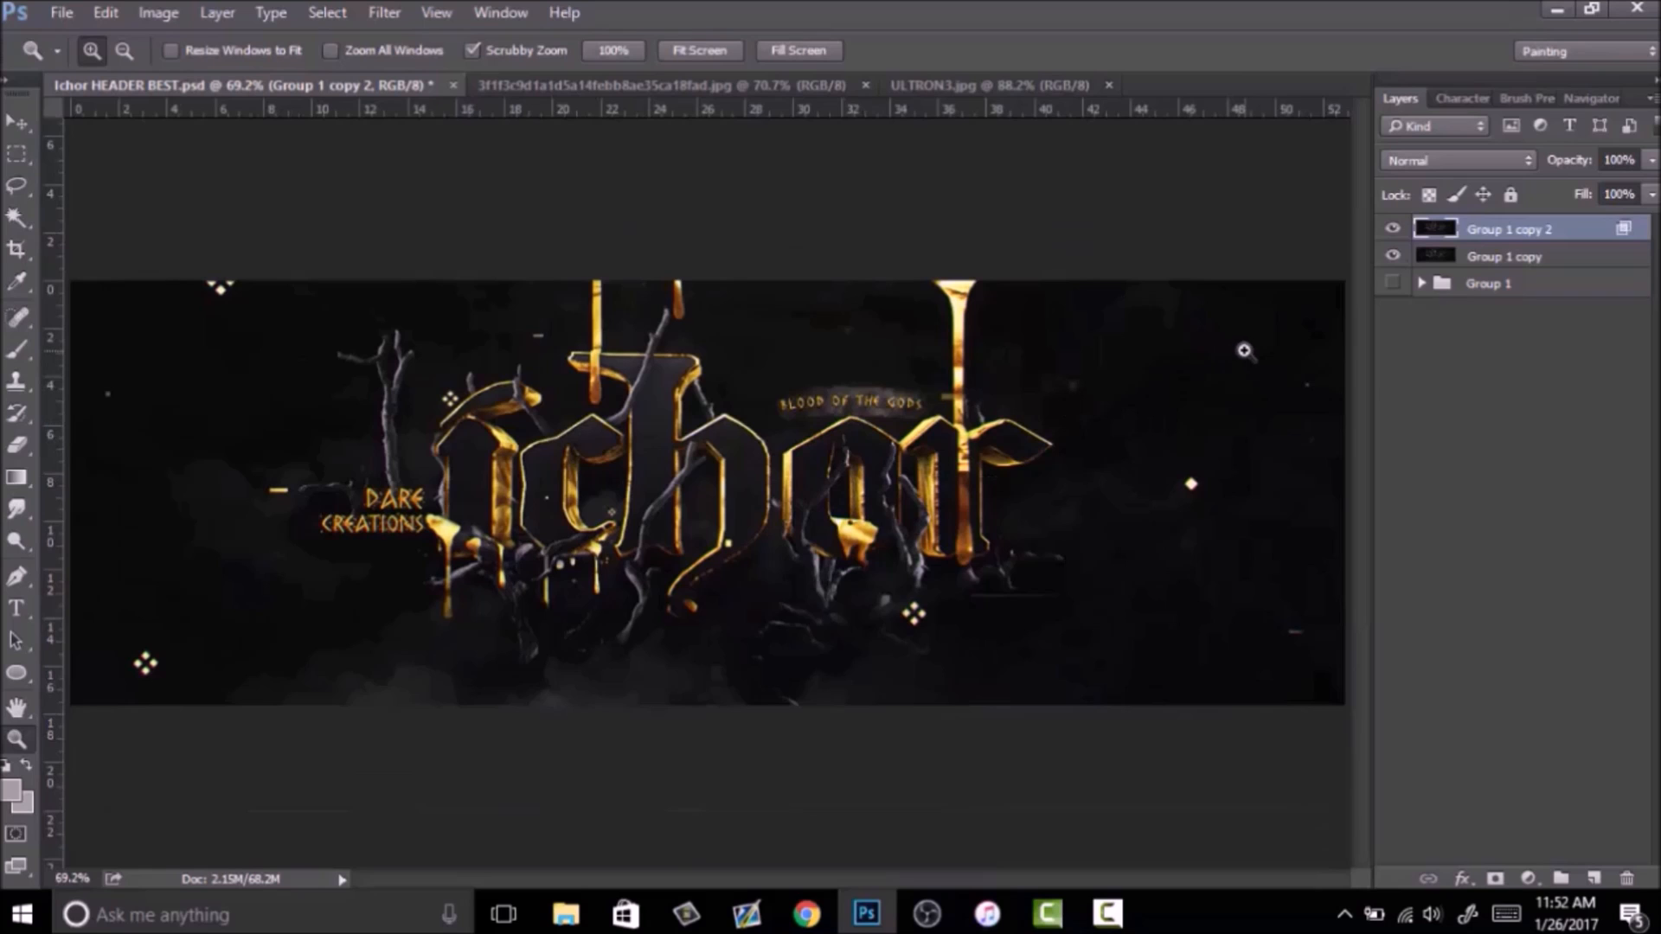
Merge Group 1 copy 2 down into Group 1 copy and duplicate the merged layer.
right_click(1578, 226)
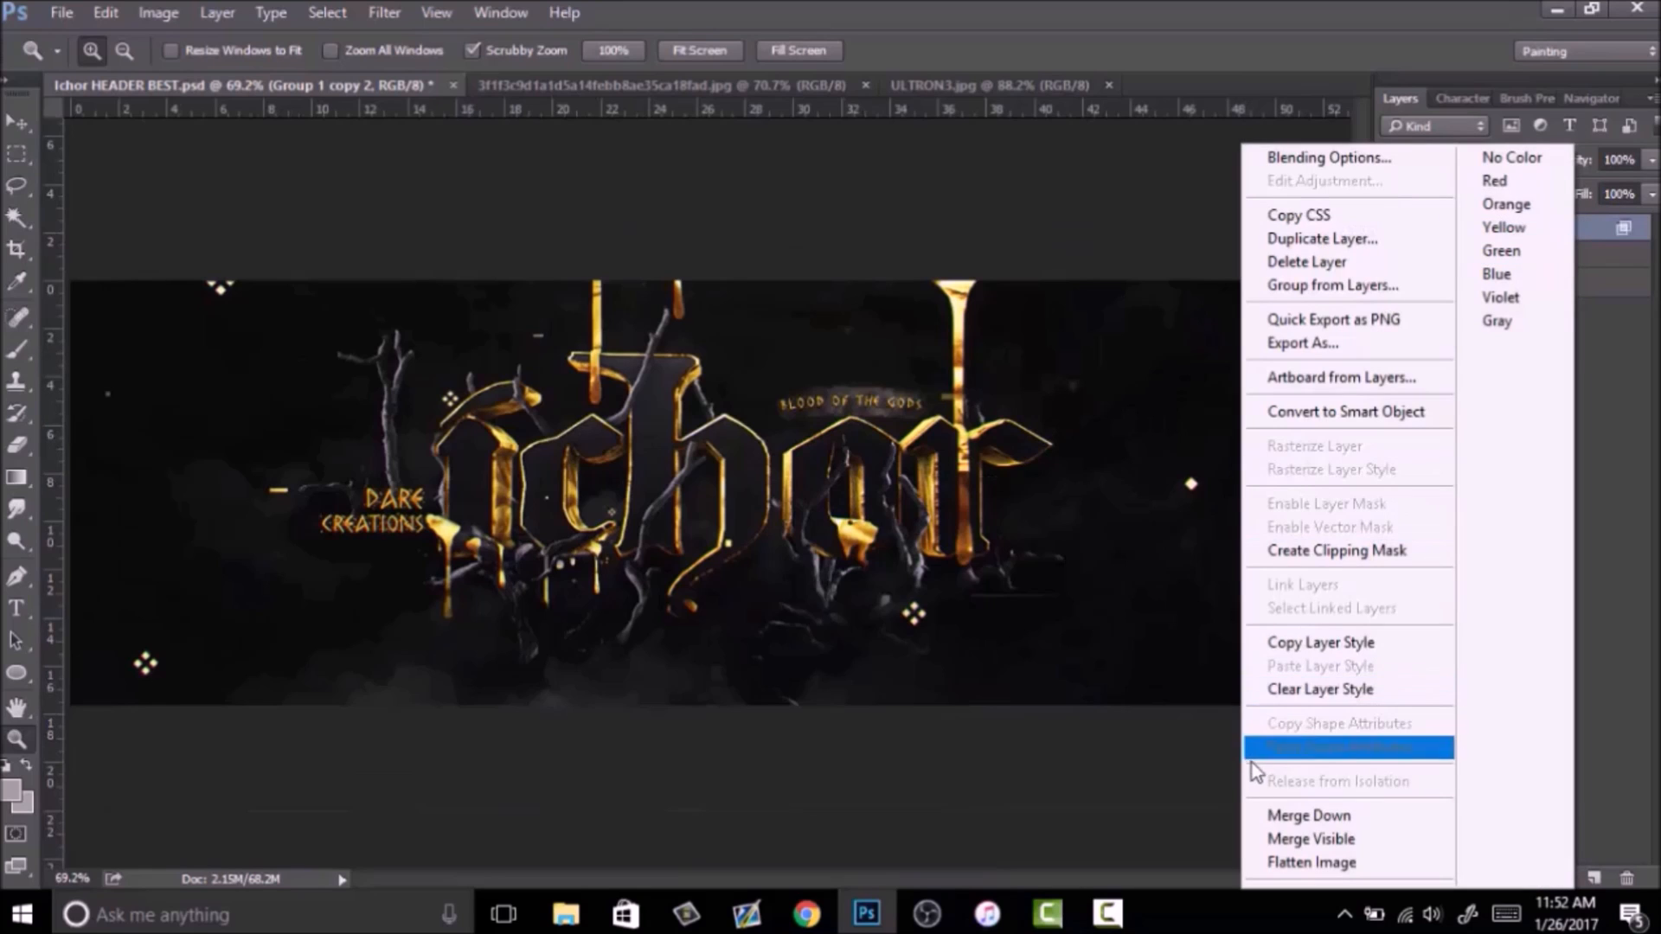
click(1258, 806)
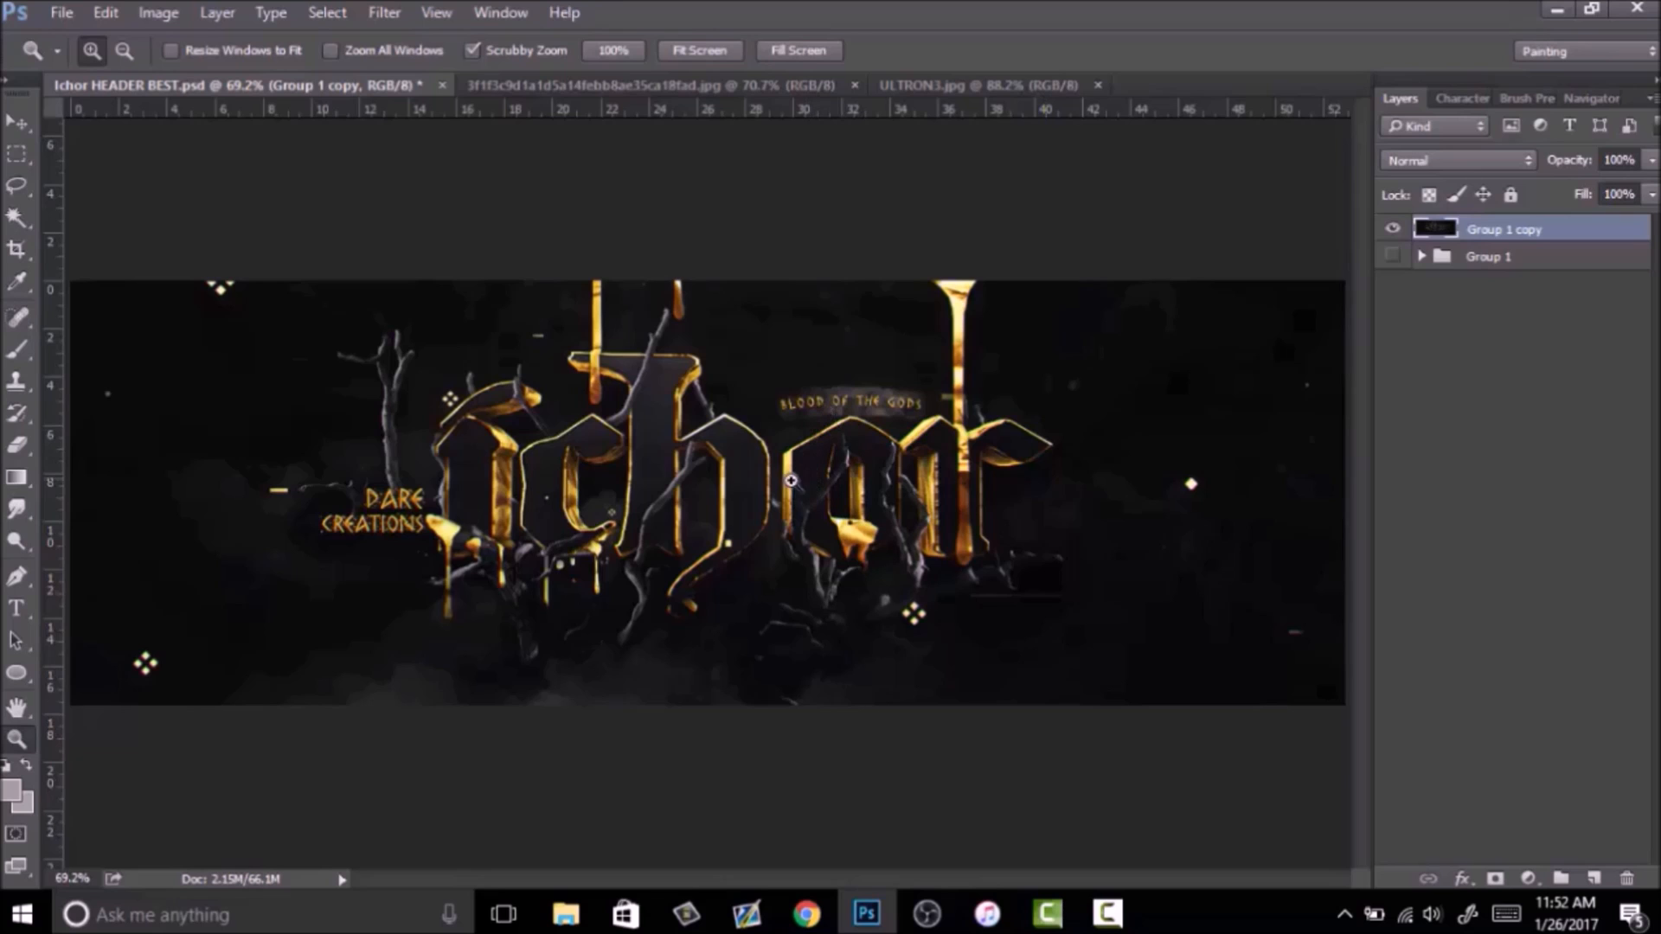
drag(767, 496, 811, 457)
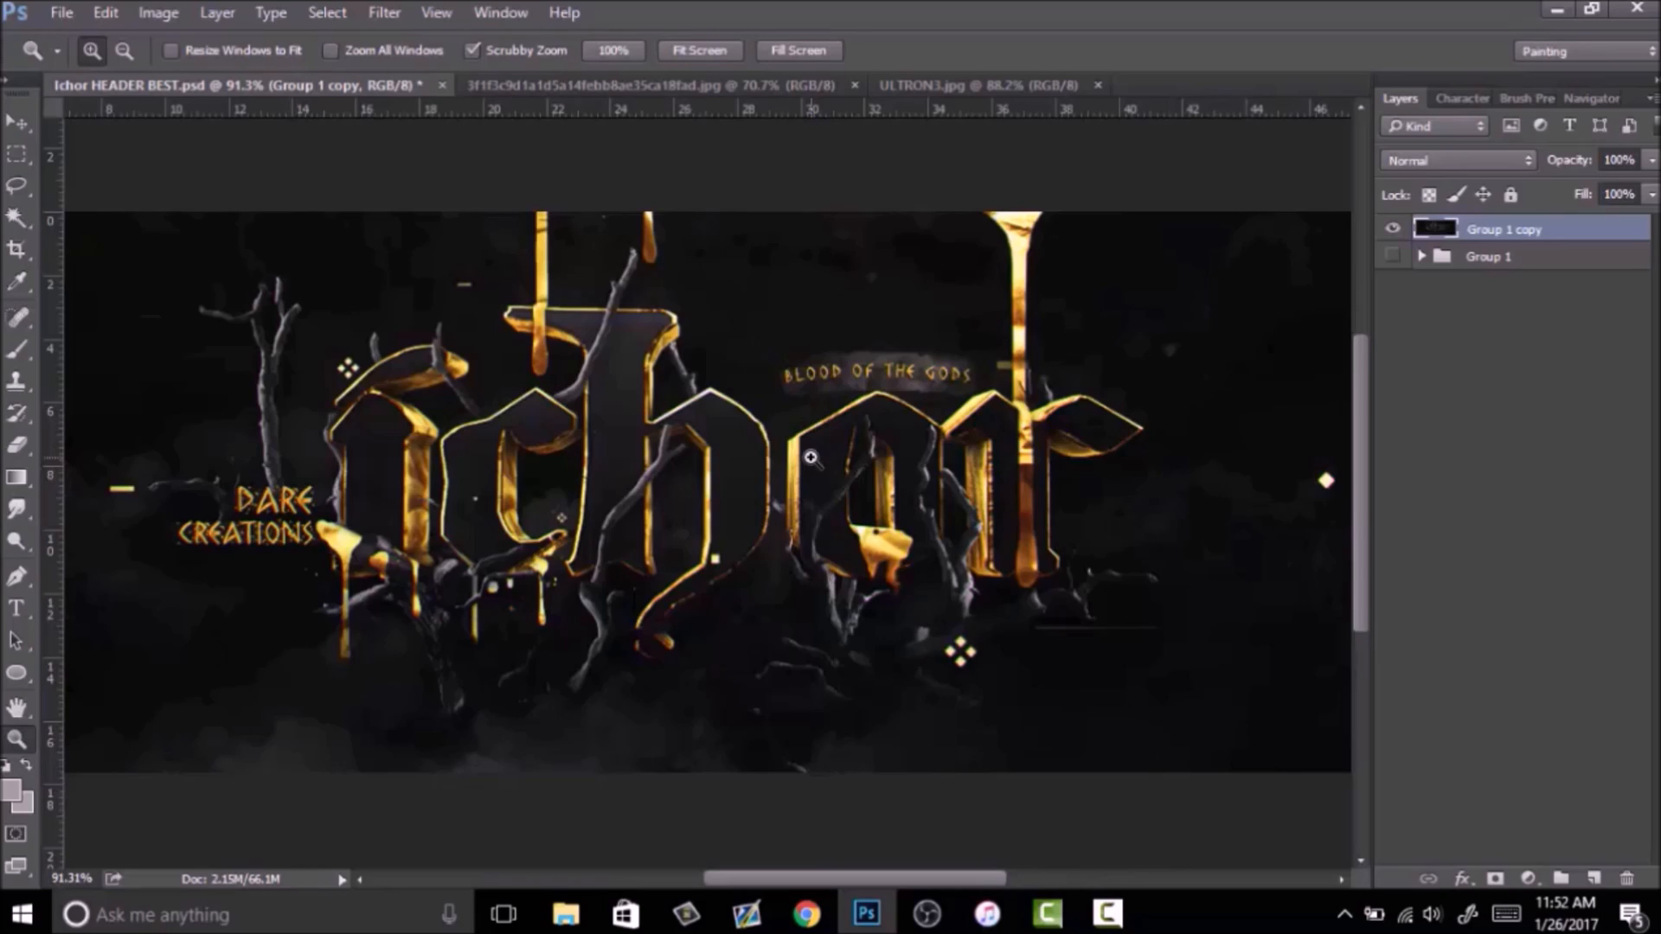
key(ctrl+j)
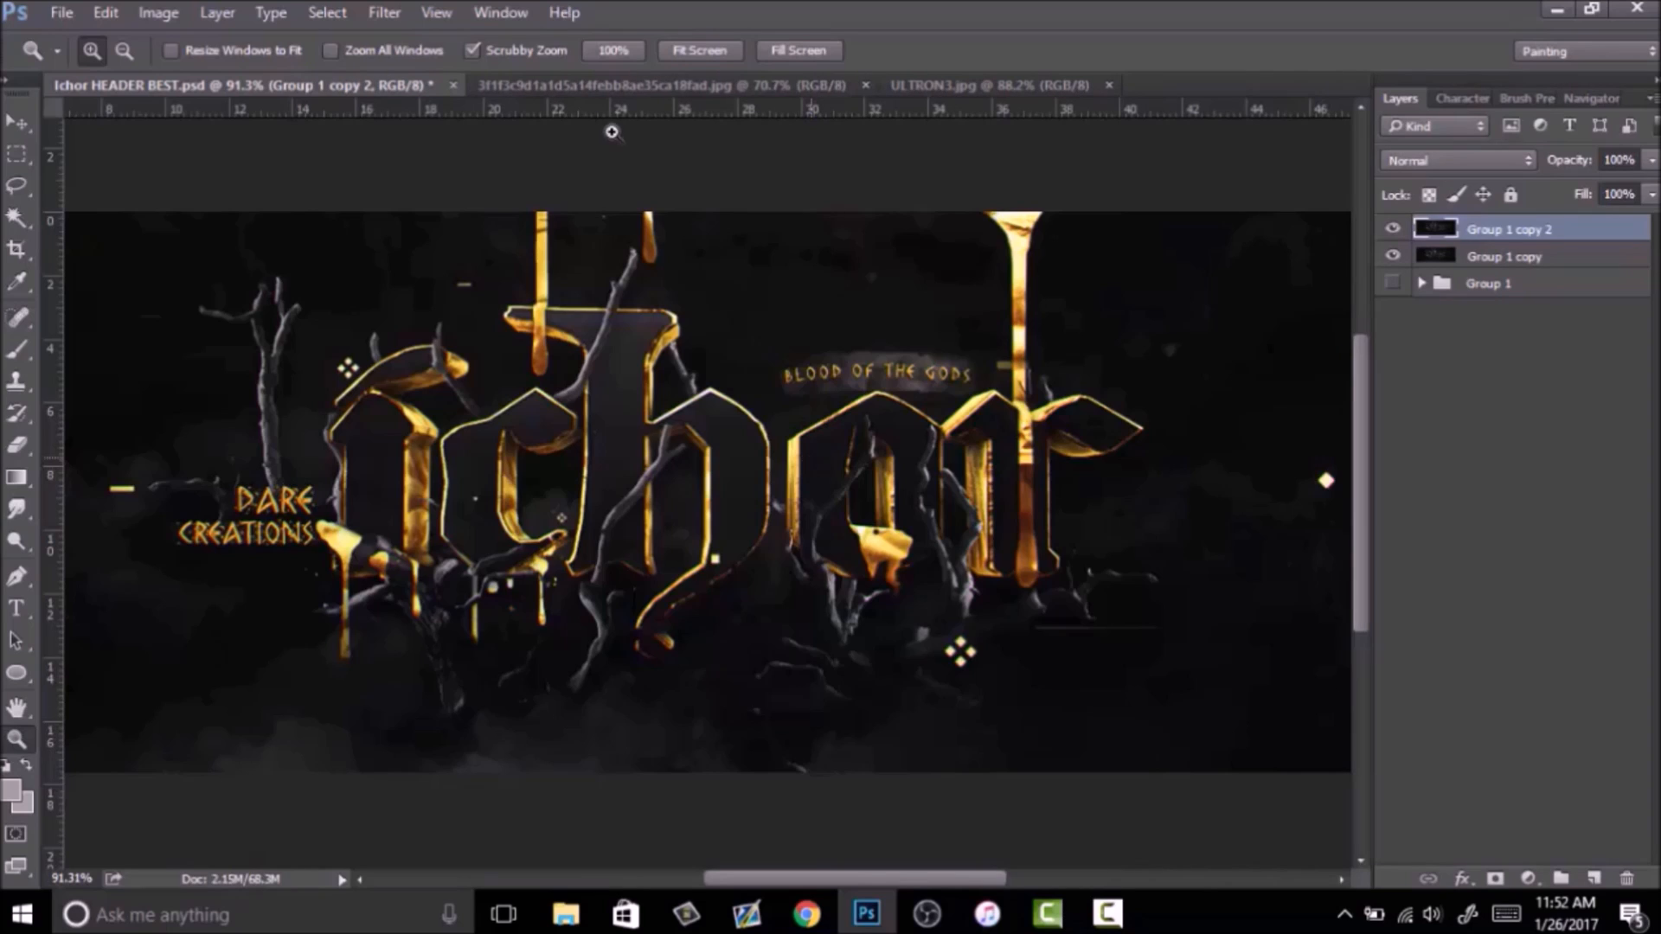
drag(835, 463, 1175, 422)
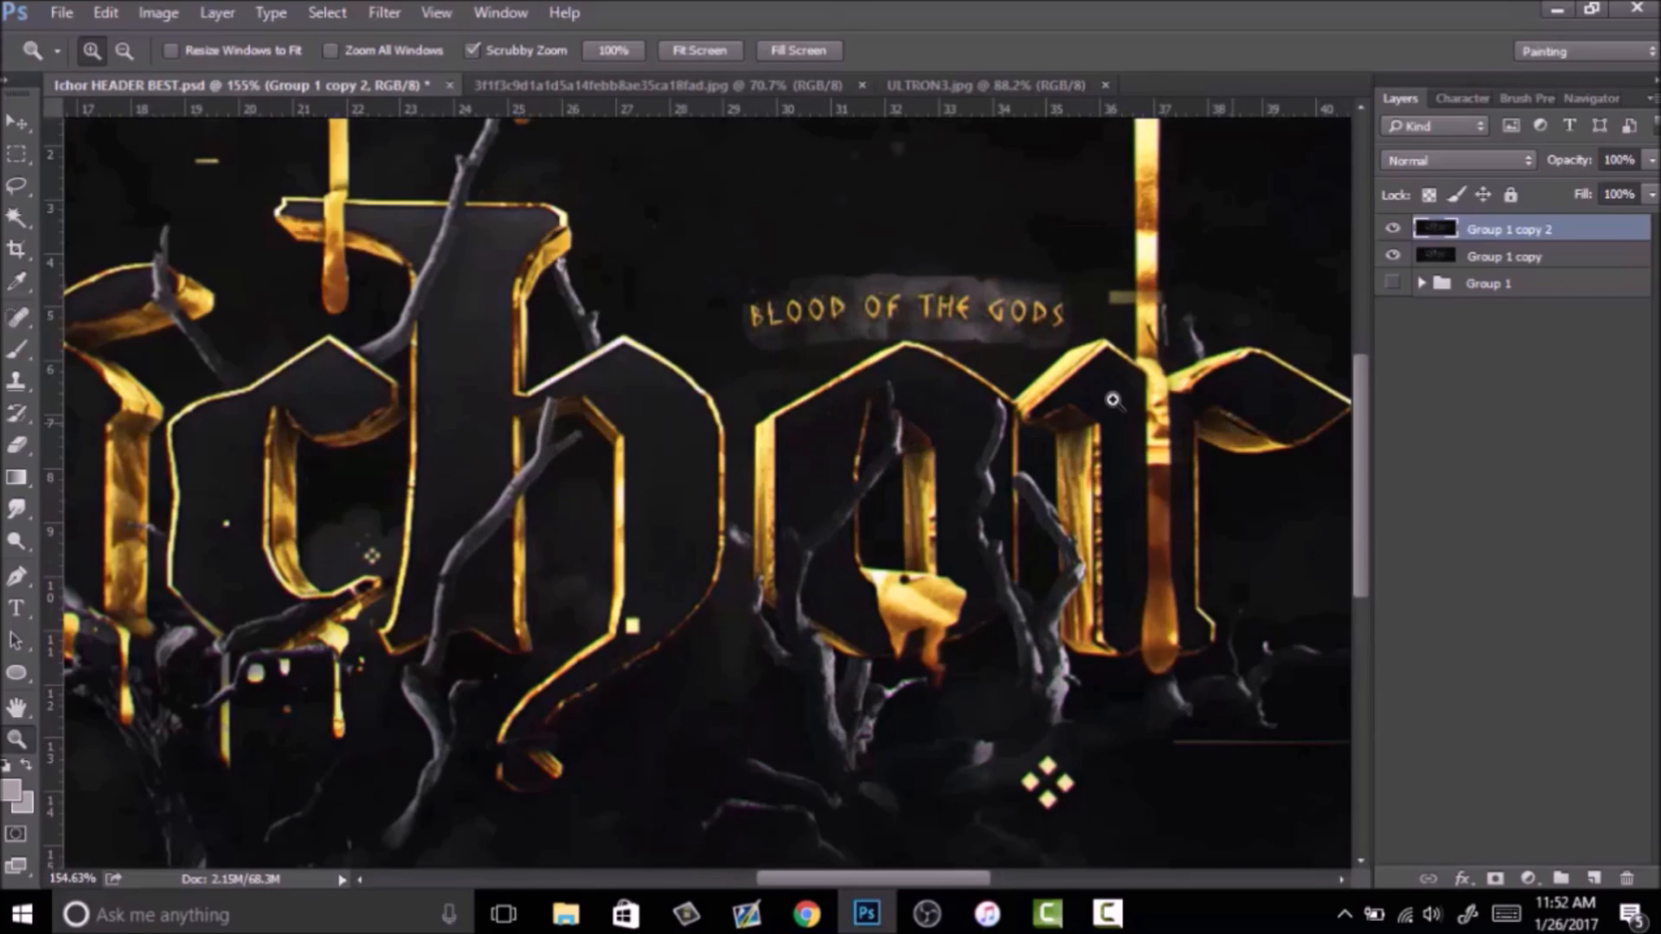
Delete both flattened copies, show Group 1 and create a new flattened duplicate of it.
key(Delete)
key(Delete)
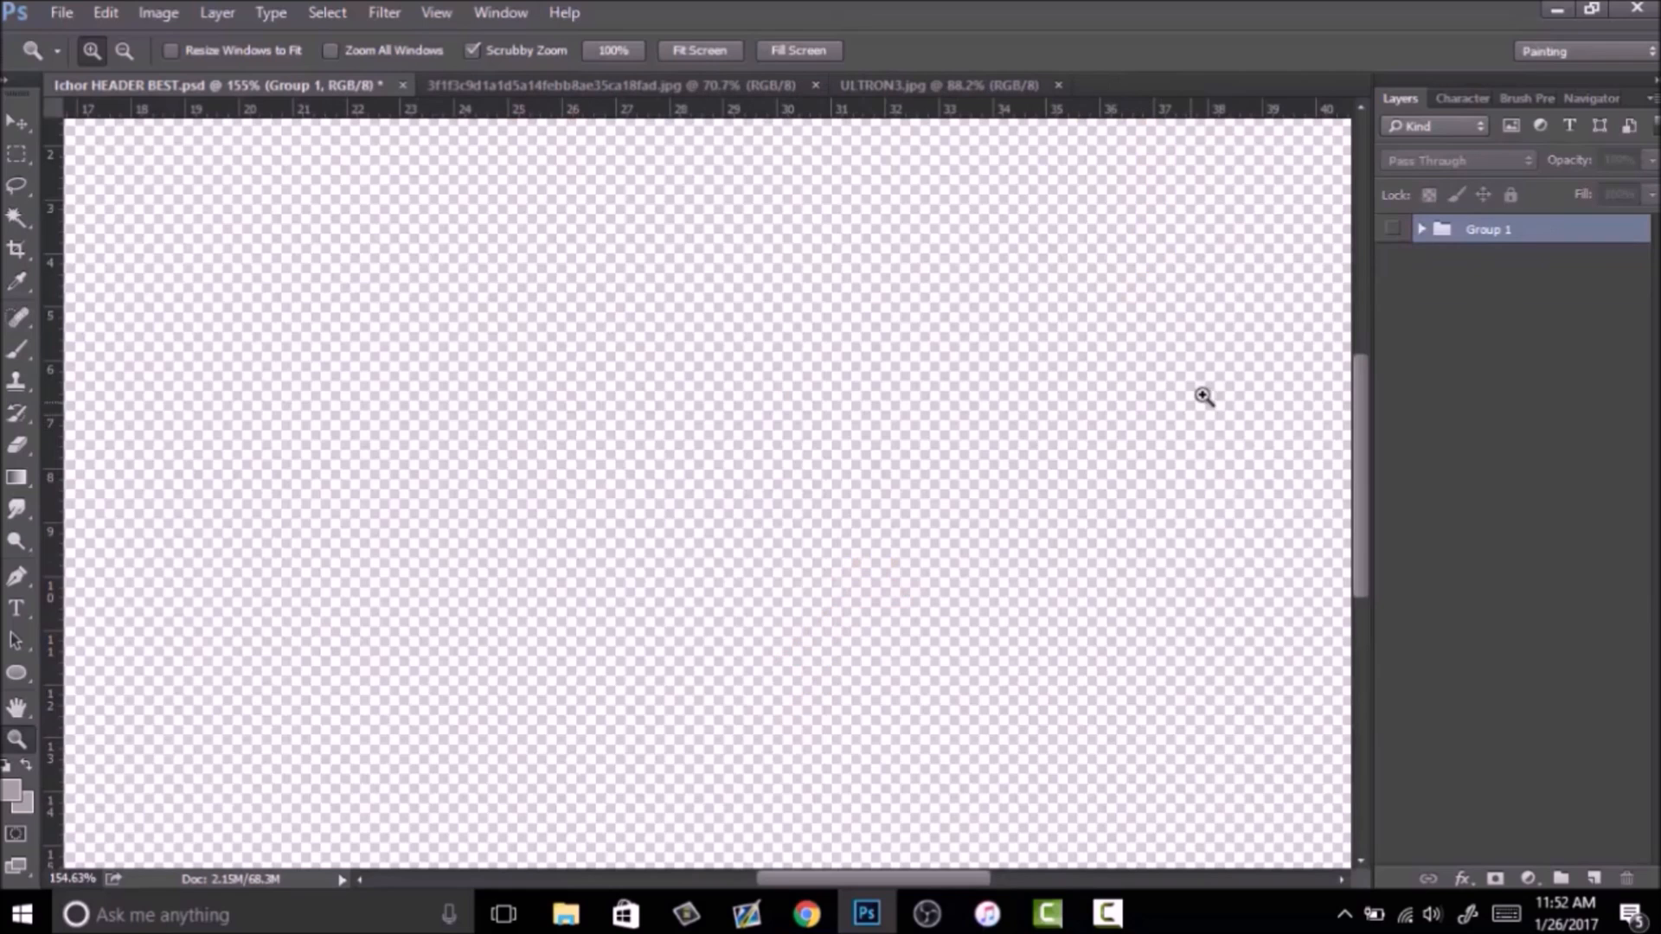
click(1392, 230)
key(ctrl+j)
key(ctrl+e)
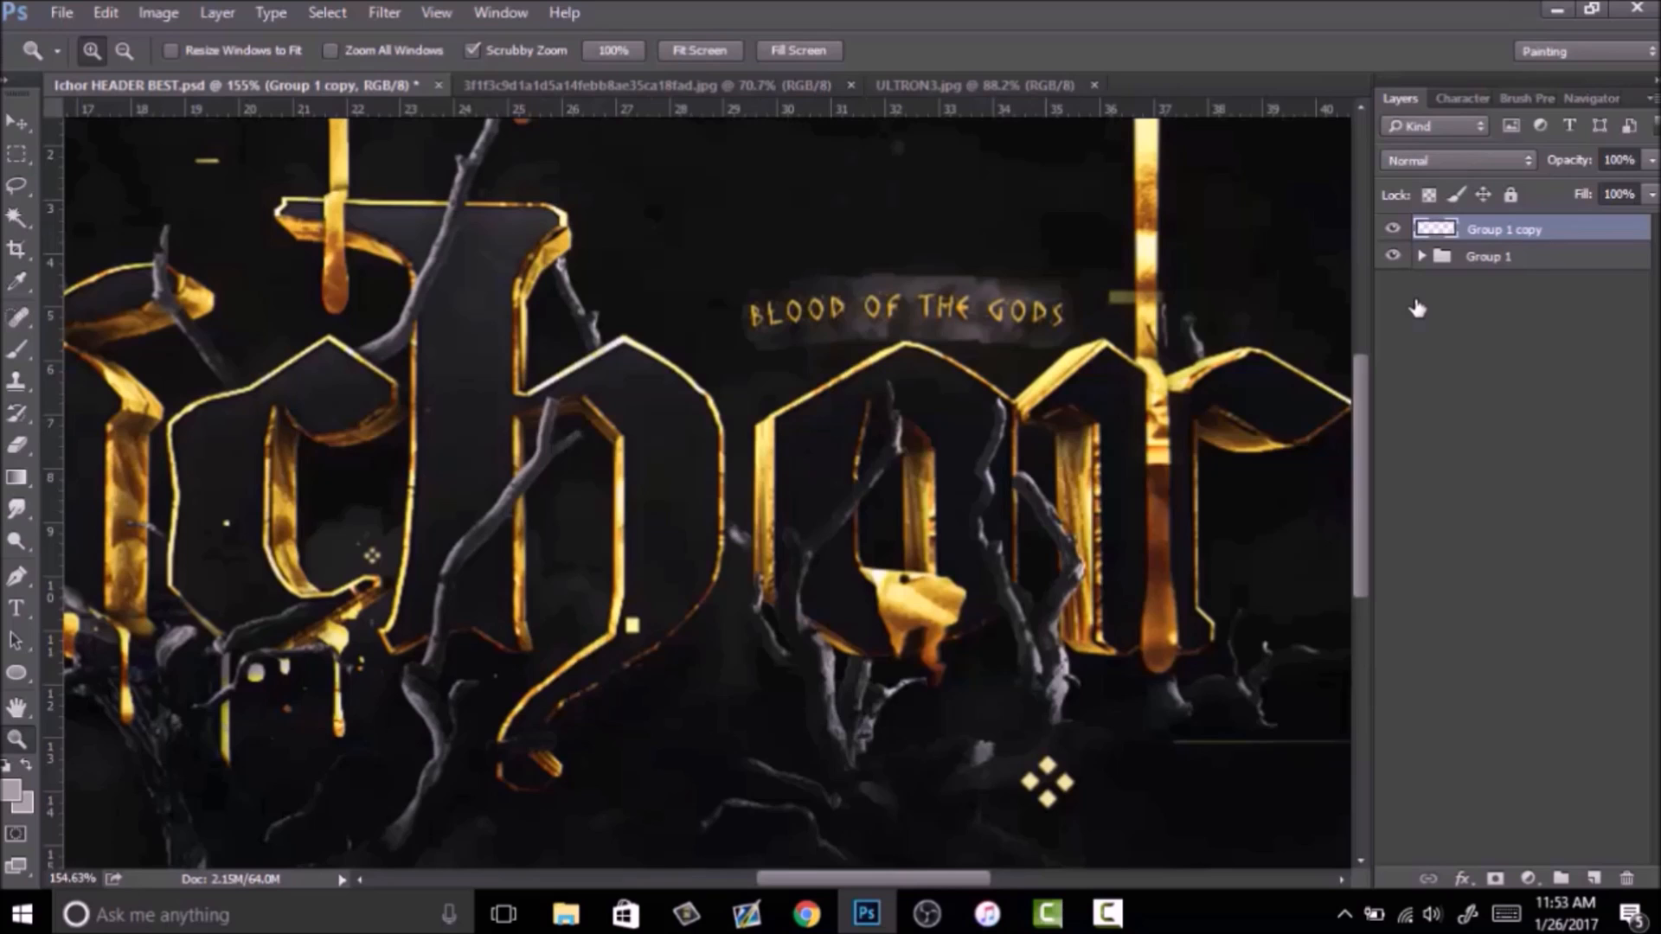
drag(750, 422, 647, 493)
drag(904, 509, 863, 501)
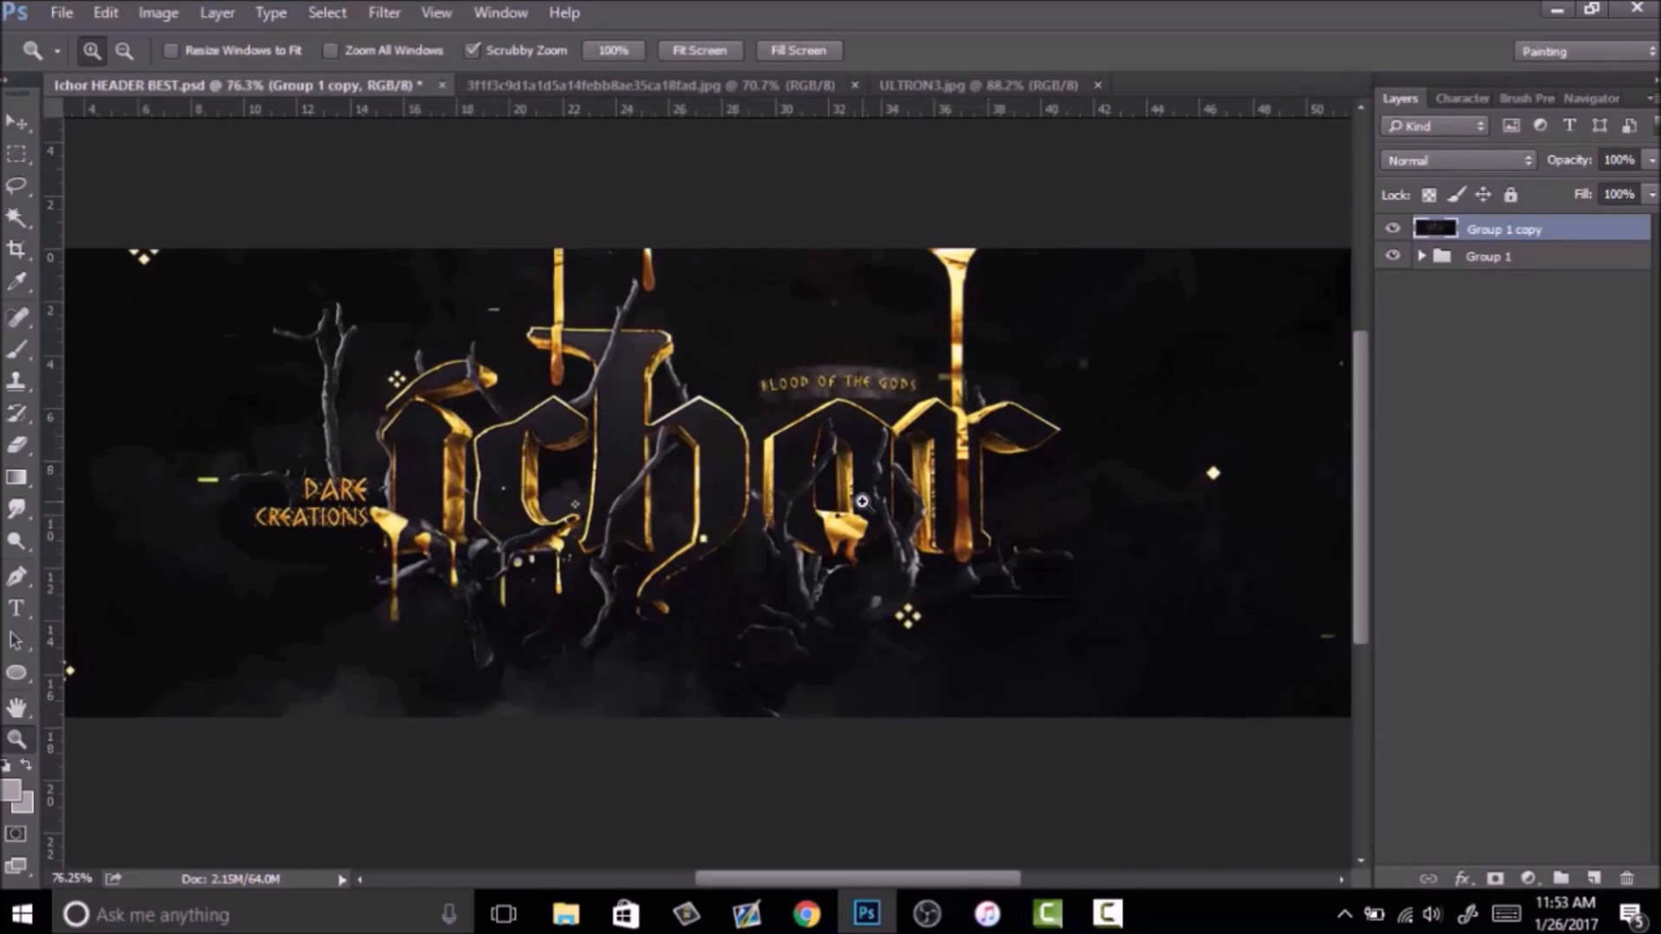
Duplicate Group 1 copy and apply a Gaussian Blur with a 1.8 pixel radius to the duplicate.
key(ctrl+j)
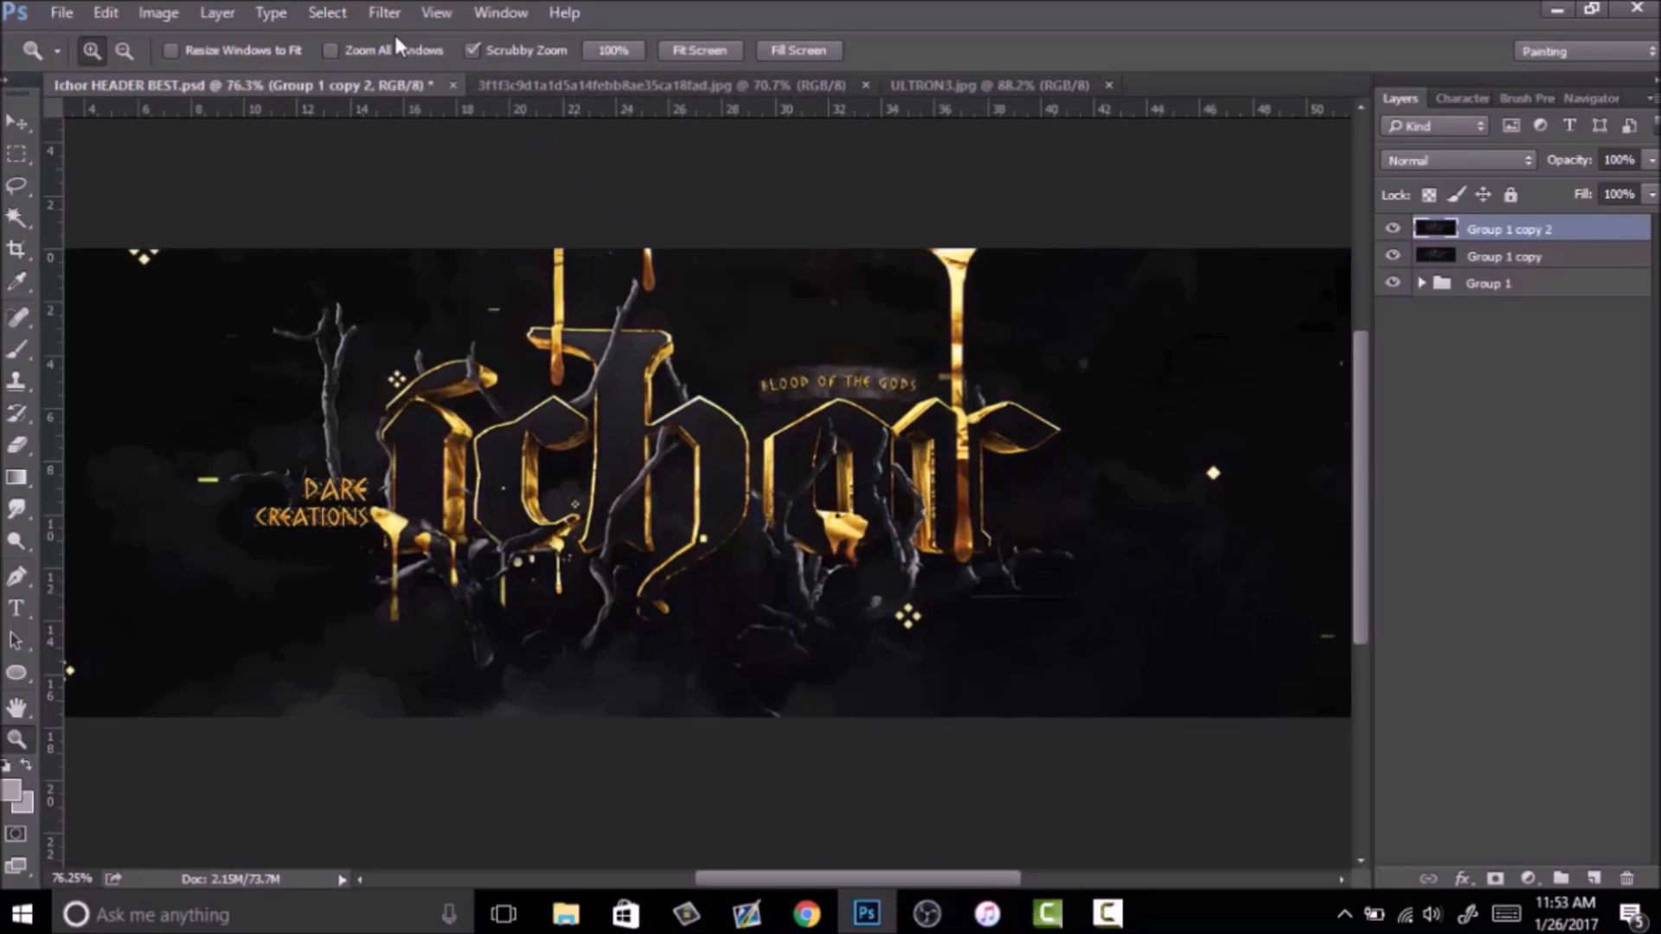
click(384, 13)
mouse_move(433, 283)
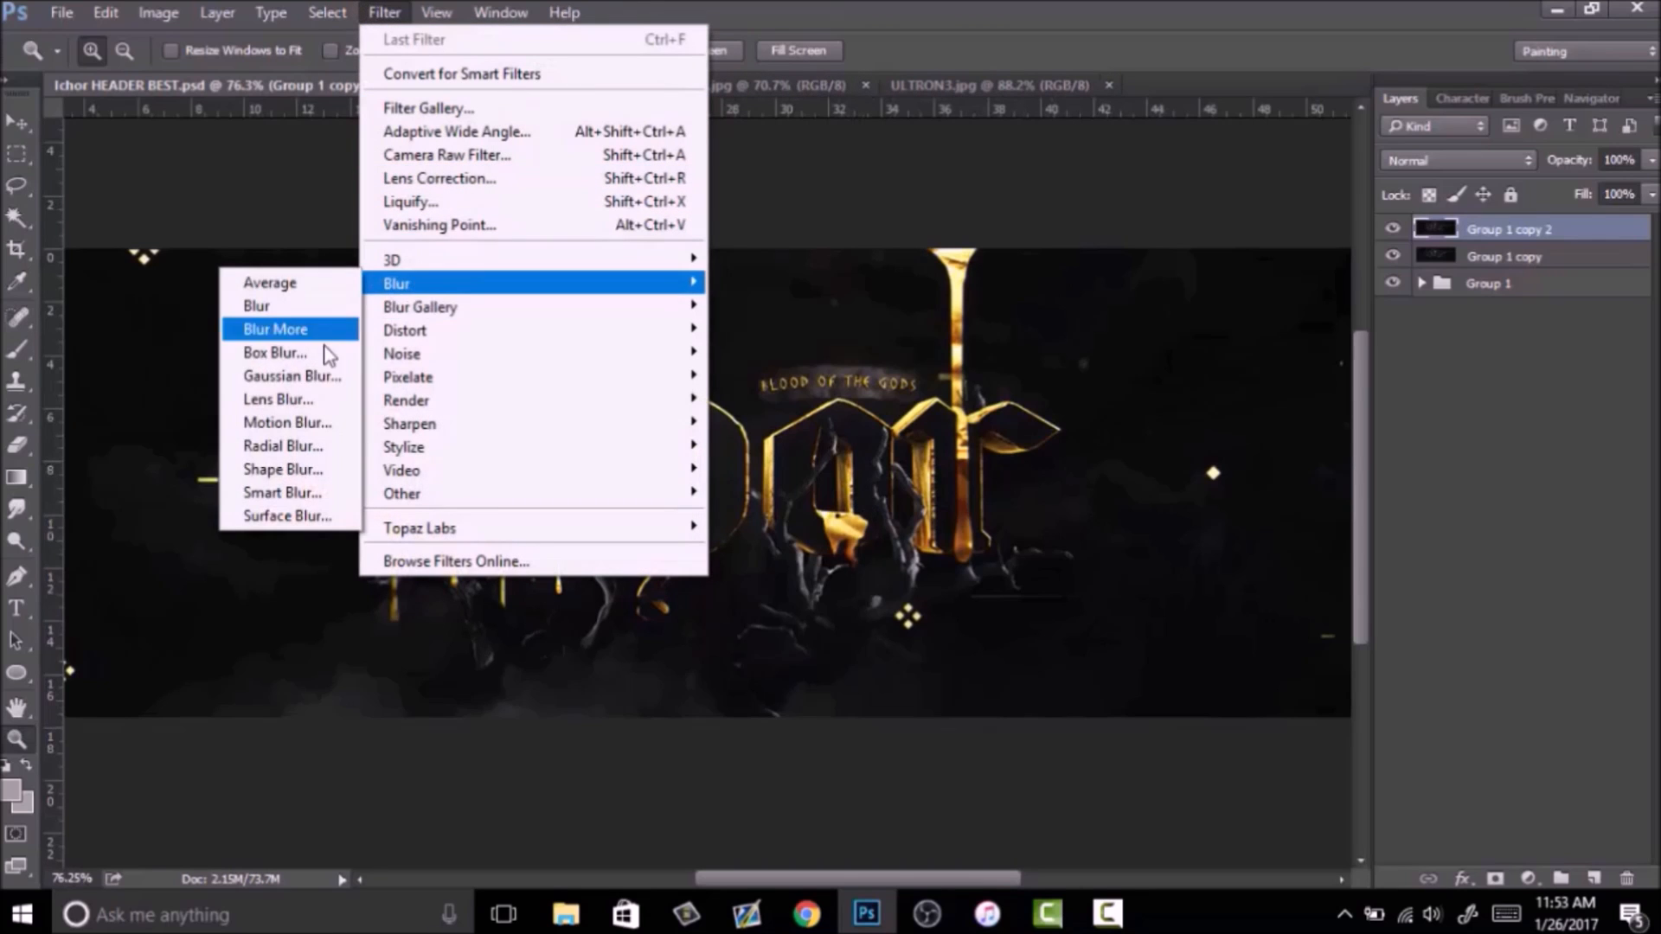
click(292, 375)
drag(1189, 723, 1205, 735)
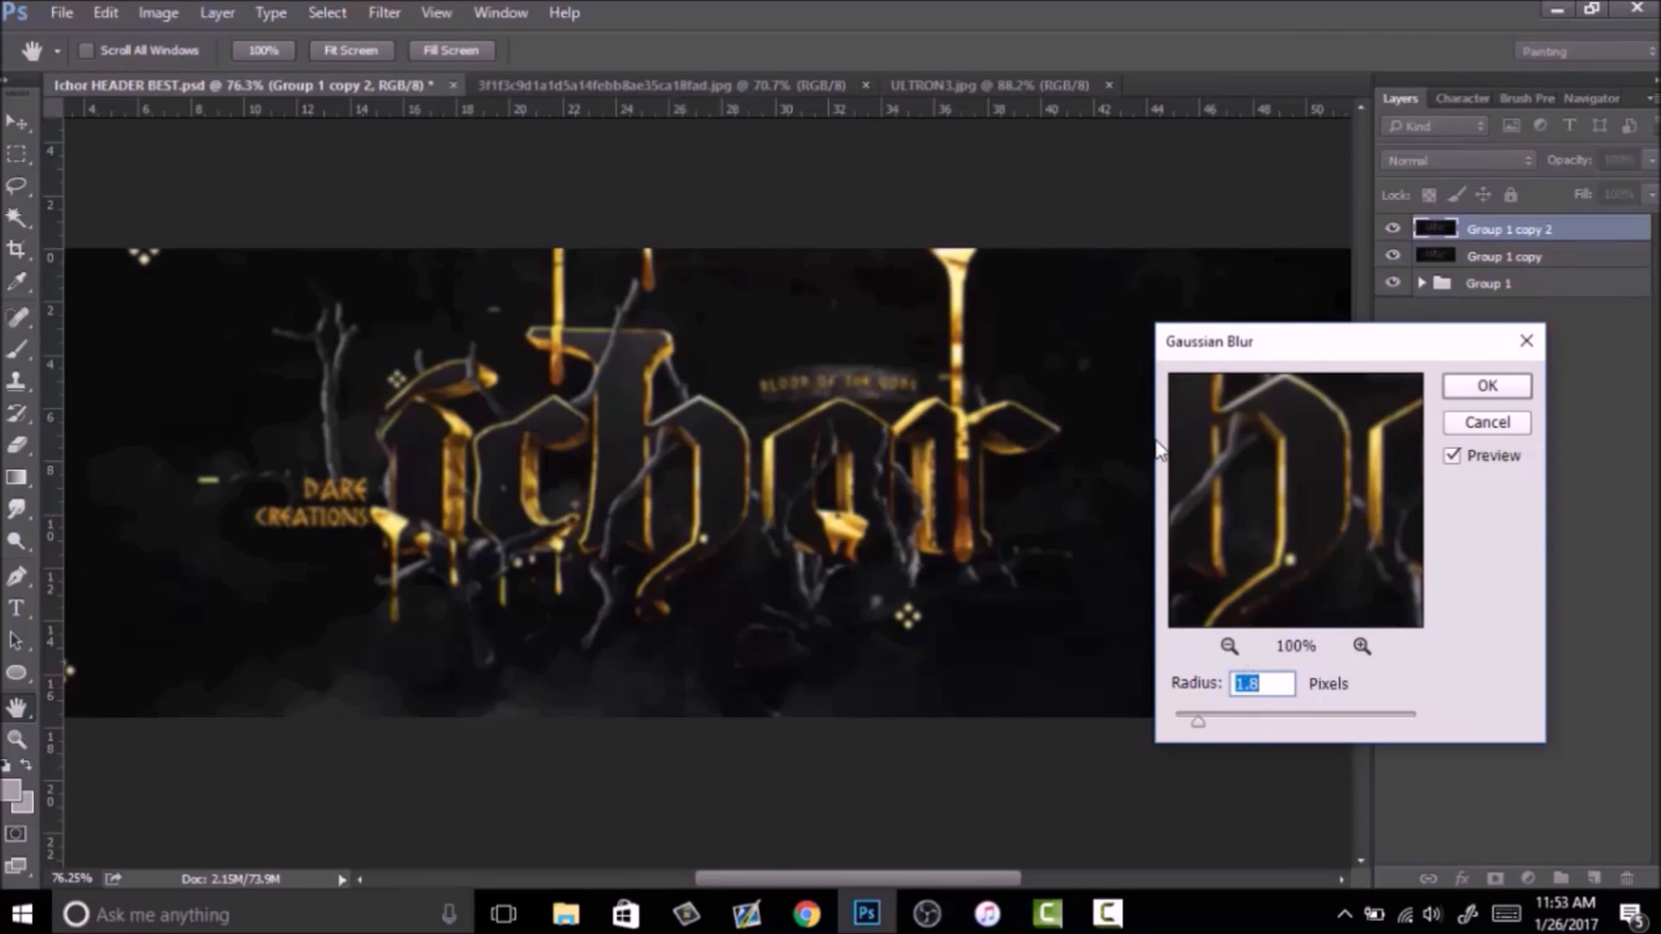
click(1446, 385)
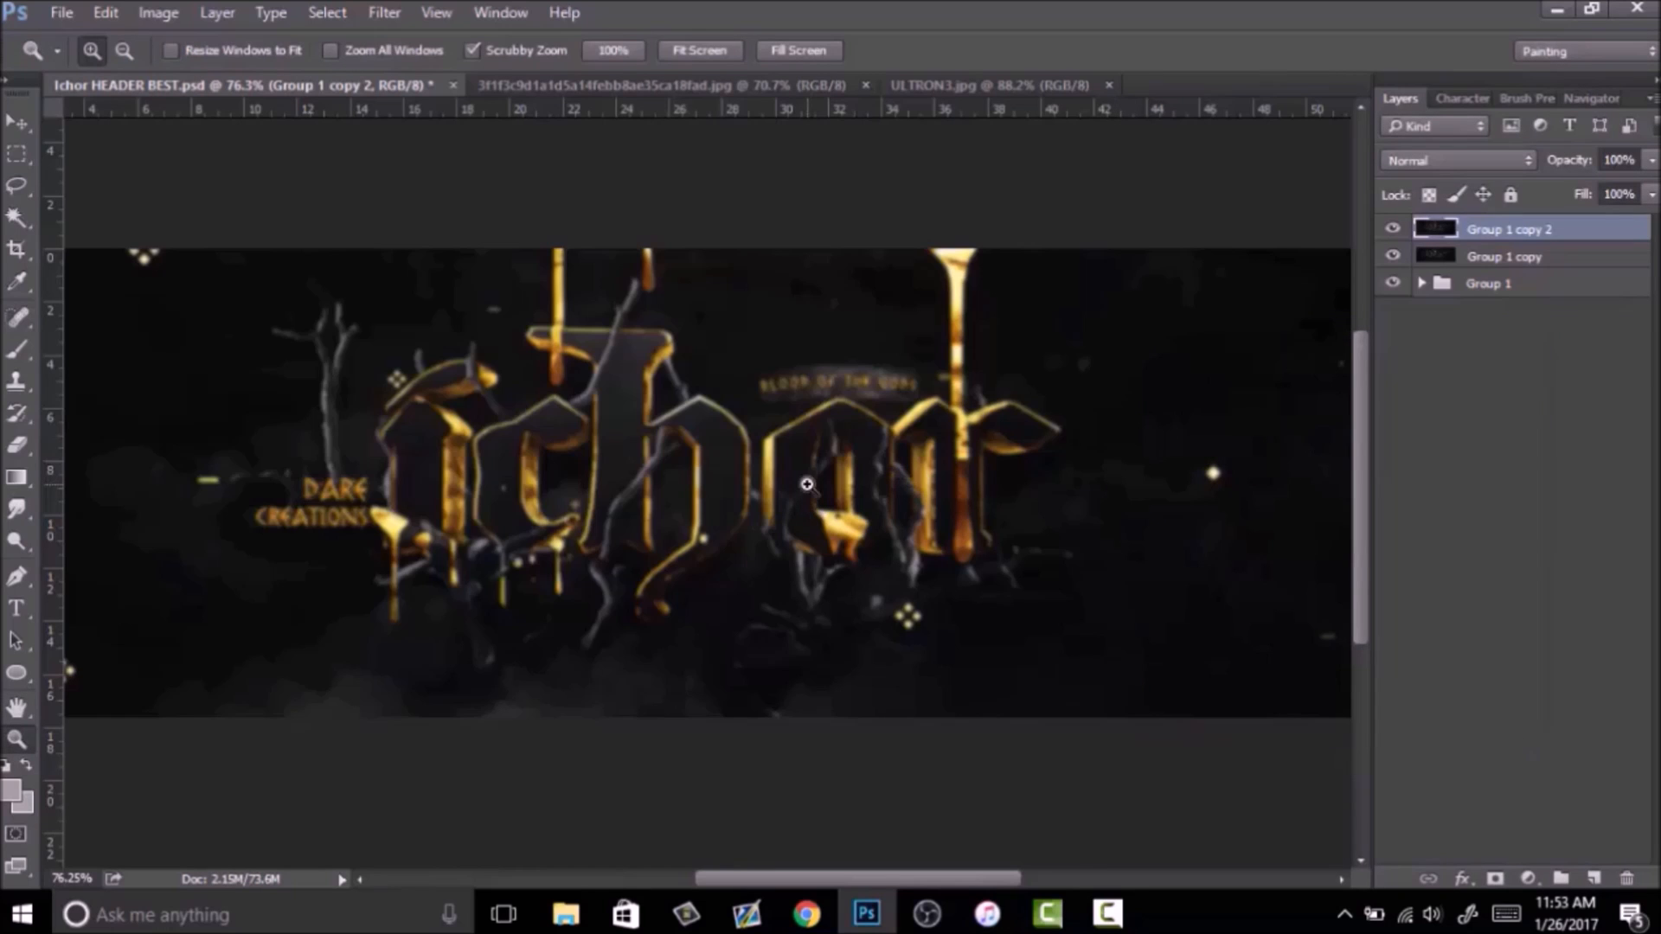
Erase the blurred layer over the Ichor lettering with a soft eraser enlarged to 176 px.
key(e)
right_click(865, 528)
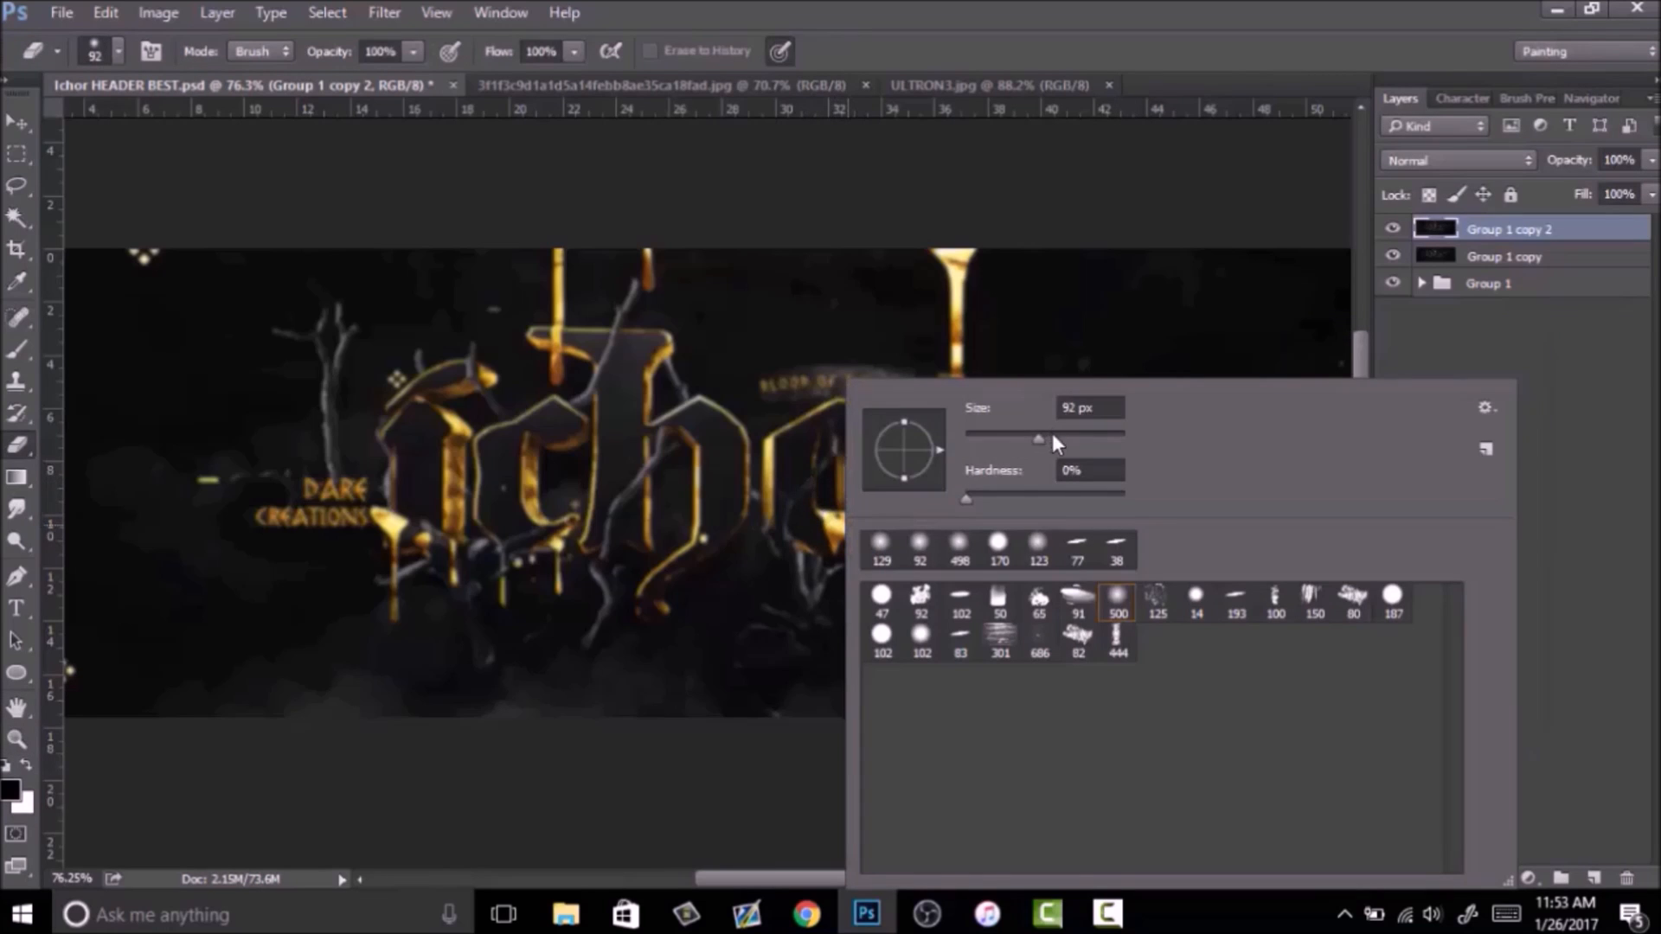
drag(1055, 438, 1075, 437)
key(Return)
mouse_move(850, 515)
mouse_down()
mouse_move(848, 441)
mouse_move(821, 405)
mouse_move(953, 378)
mouse_move(956, 286)
mouse_up()
mouse_move(947, 400)
mouse_down()
mouse_move(1030, 439)
mouse_move(956, 558)
mouse_move(882, 623)
mouse_move(823, 586)
mouse_move(783, 450)
mouse_move(675, 458)
mouse_move(653, 580)
mouse_up()
mouse_move(593, 407)
mouse_down()
mouse_move(537, 278)
mouse_move(649, 277)
mouse_move(558, 467)
mouse_move(541, 441)
mouse_move(554, 483)
mouse_move(502, 523)
mouse_move(482, 474)
mouse_move(428, 450)
mouse_move(433, 430)
mouse_up()
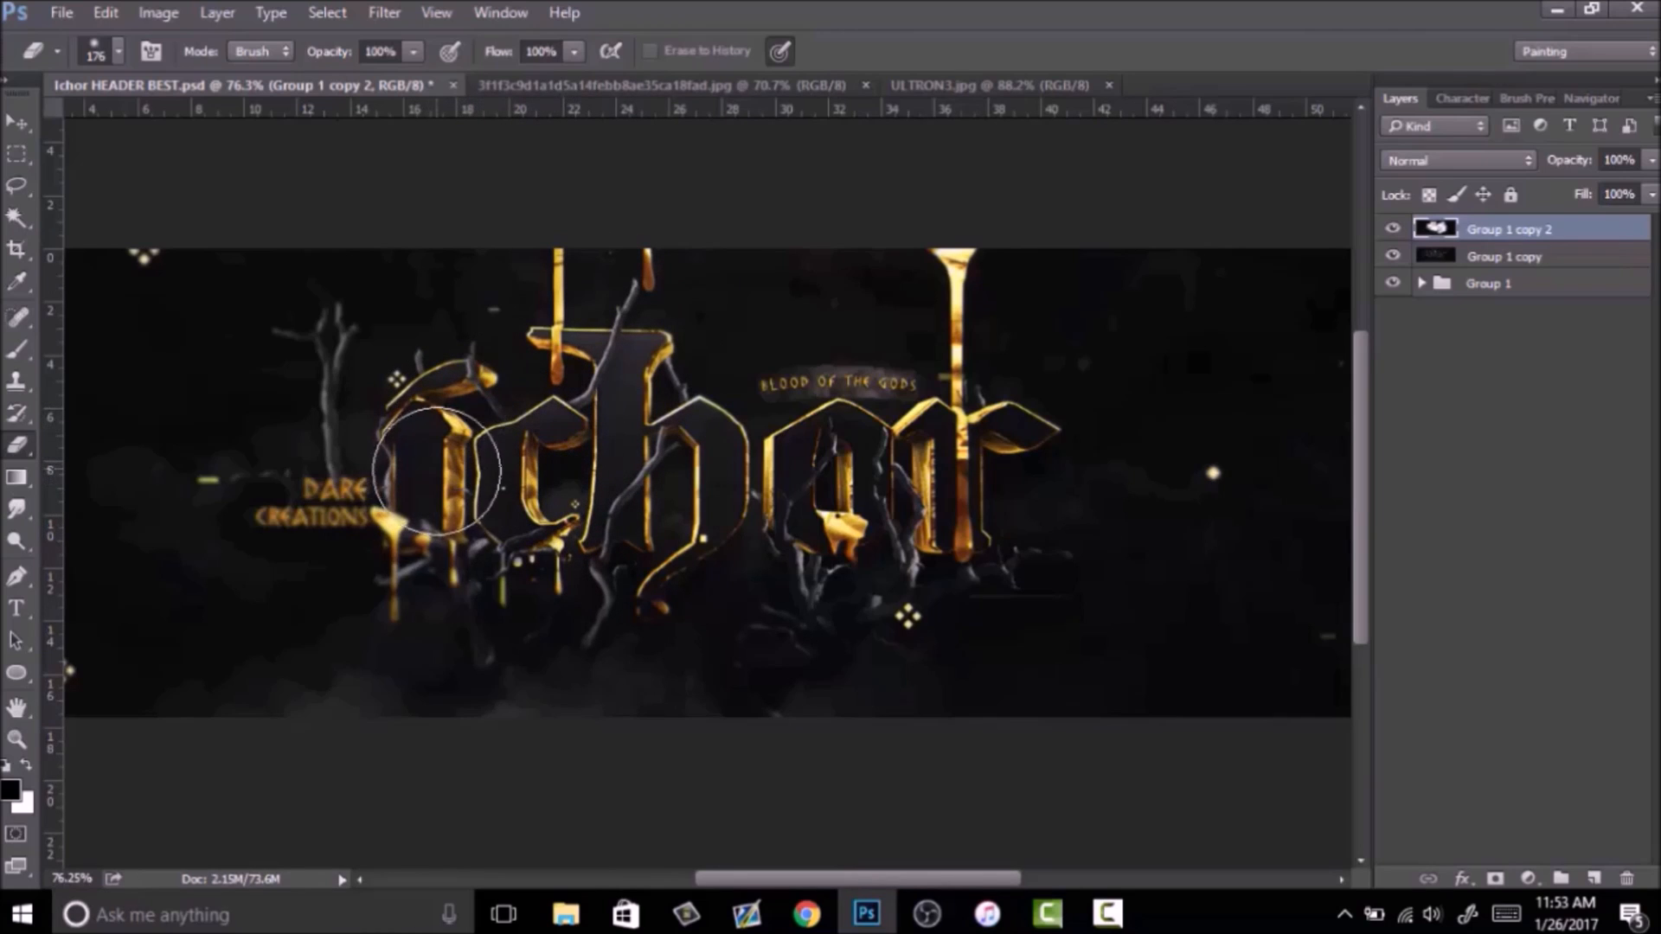
Reduce the eraser size slightly and erase the blur over the Dare Creations text and along the lower lettering.
right_click(363, 519)
drag(555, 444, 545, 444)
mouse_move(295, 499)
mouse_down()
mouse_move(365, 496)
mouse_move(266, 515)
mouse_move(442, 505)
mouse_move(389, 604)
mouse_move(394, 555)
mouse_move(457, 540)
mouse_move(486, 568)
mouse_move(655, 573)
mouse_up()
key(z)
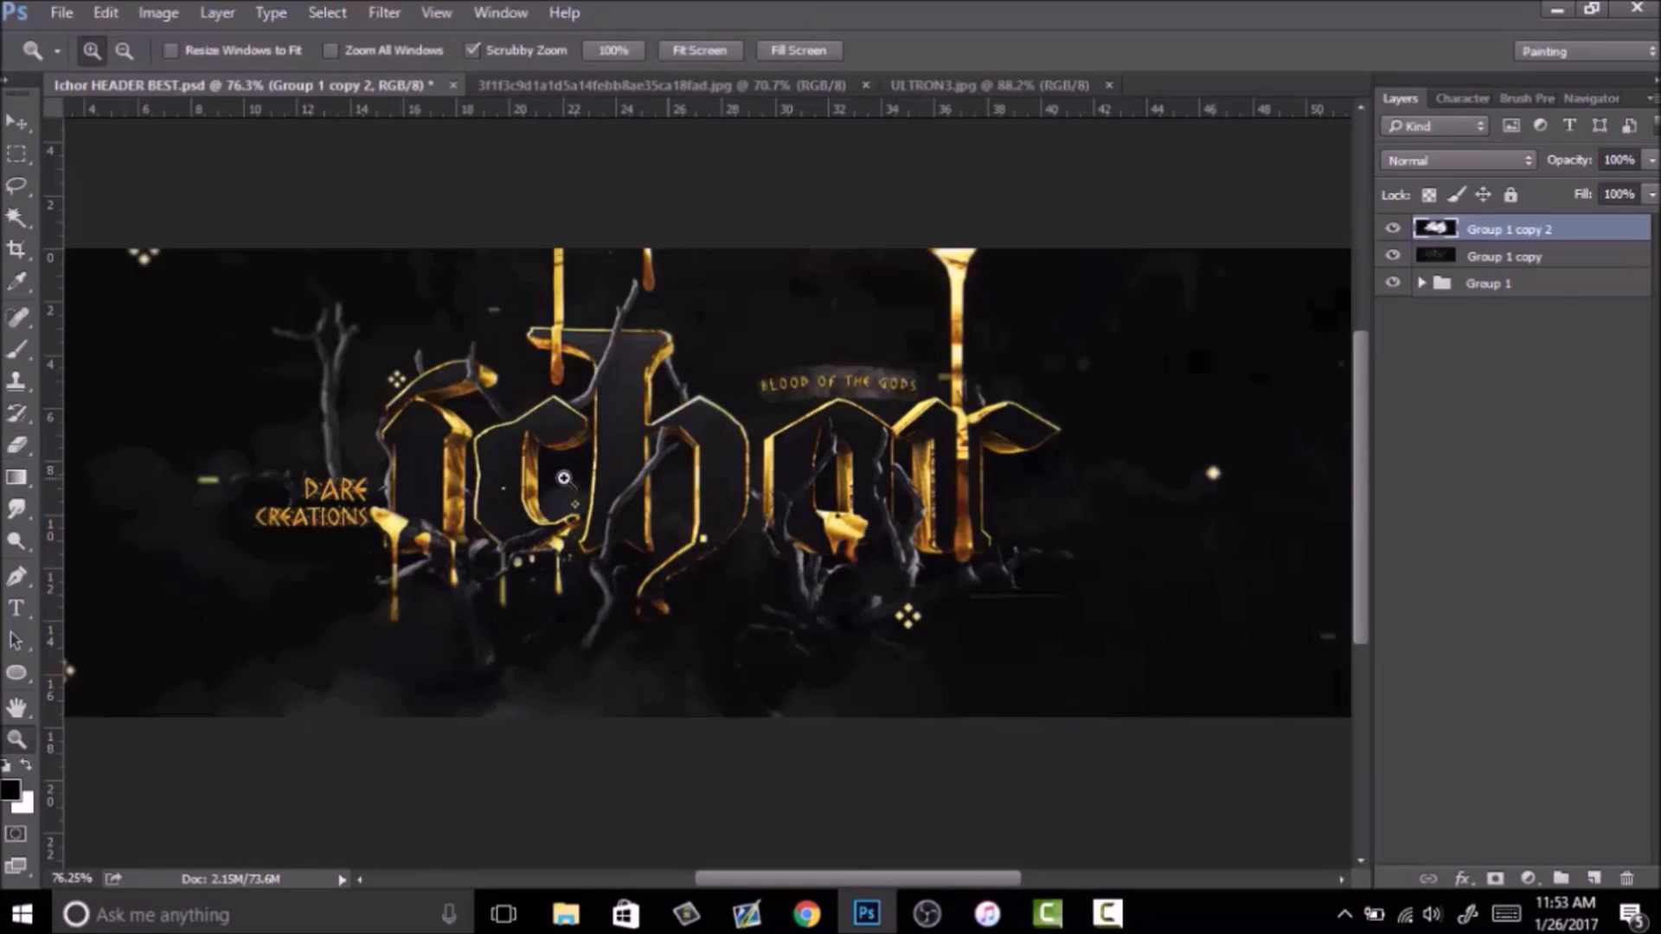
Examine the depth-of-field effect up close and at full view, comparing the artwork with the blurred layer hidden and shown.
click(359, 382)
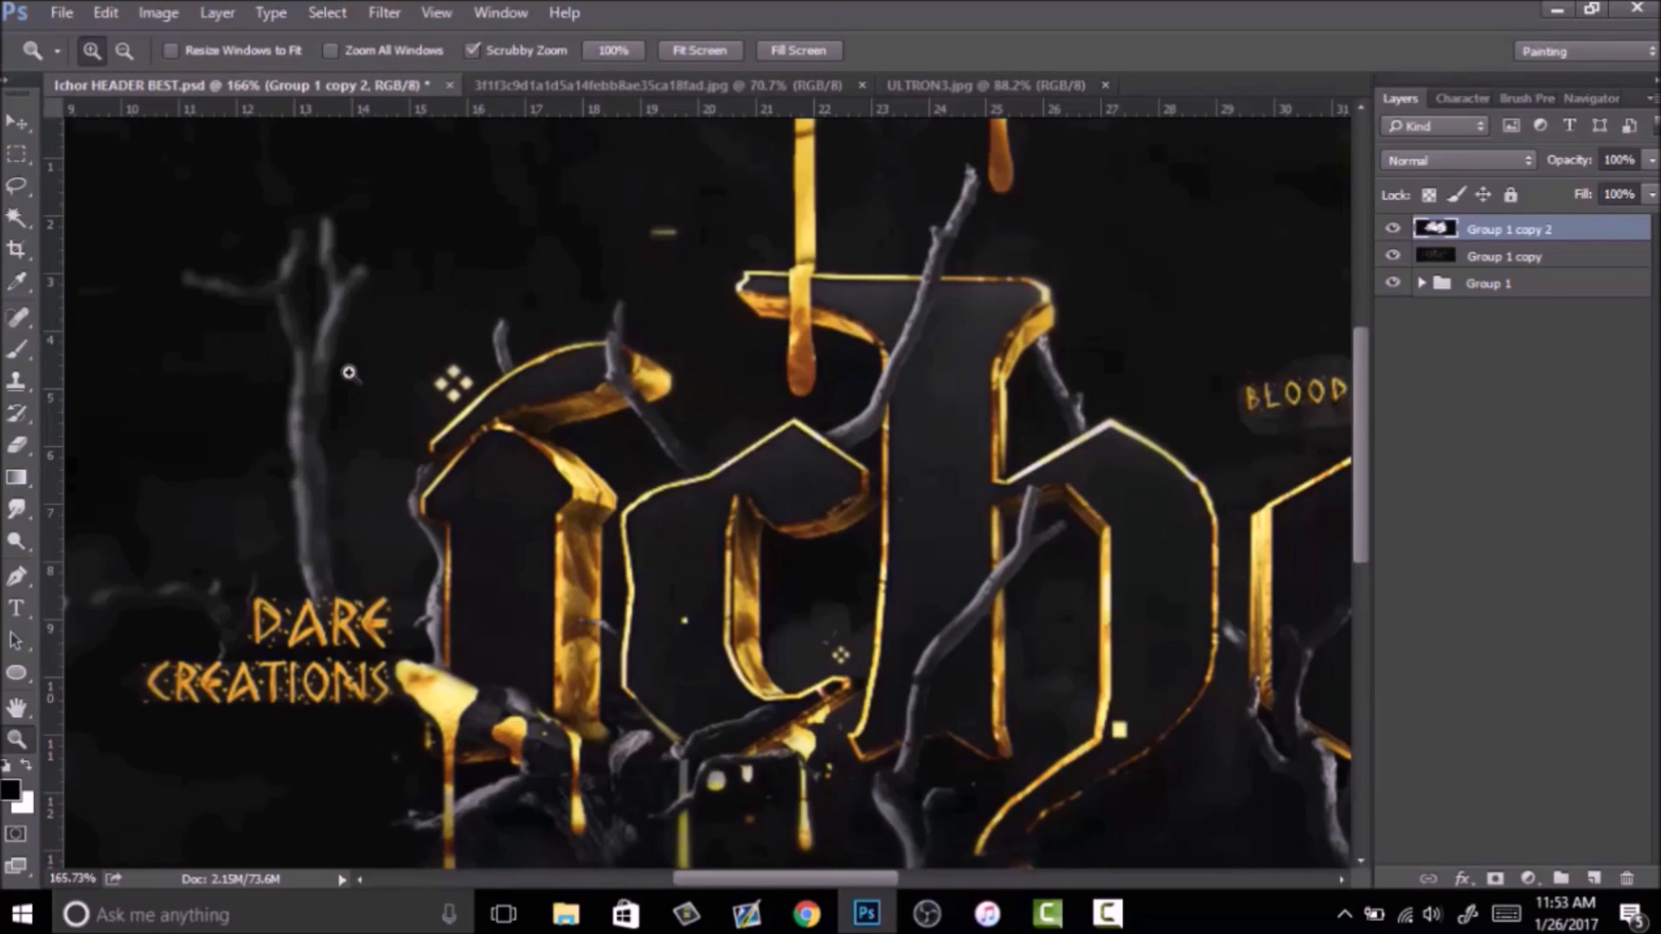
click(1392, 228)
click(1398, 230)
drag(760, 545, 640, 627)
drag(917, 605, 831, 623)
drag(778, 534, 853, 549)
right_click(855, 550)
click(926, 571)
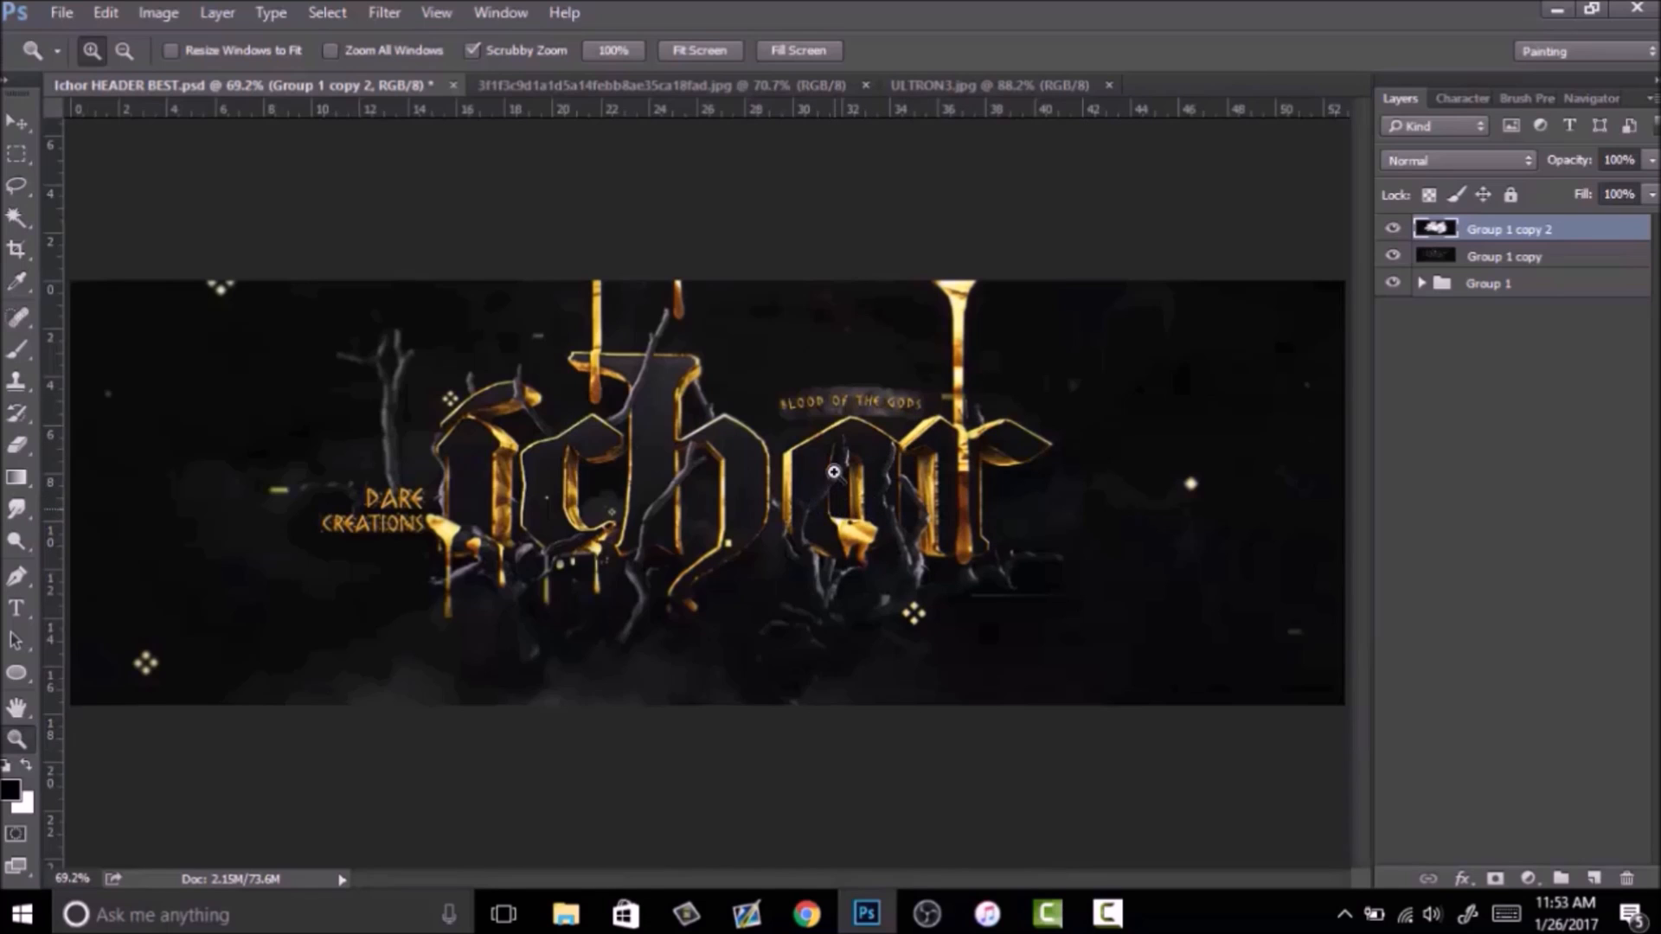
drag(776, 503, 797, 554)
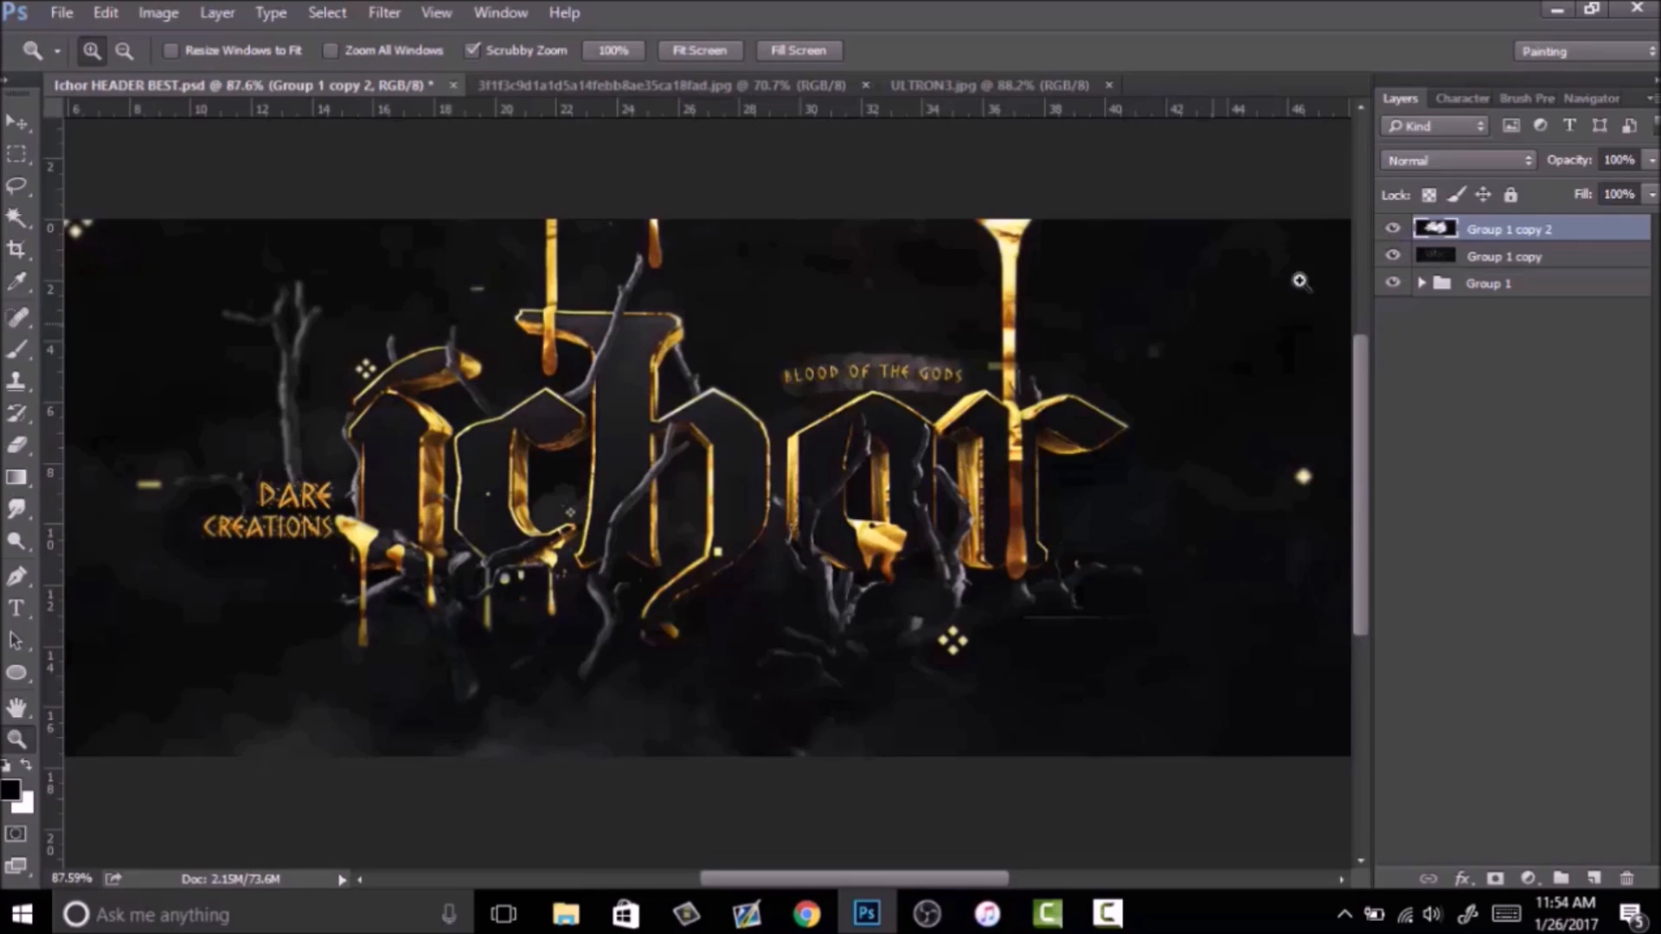
Merge the blurred layer into Group 1 copy with Group 1 hidden, and duplicate the merged layer.
right_click(1563, 257)
click(1297, 811)
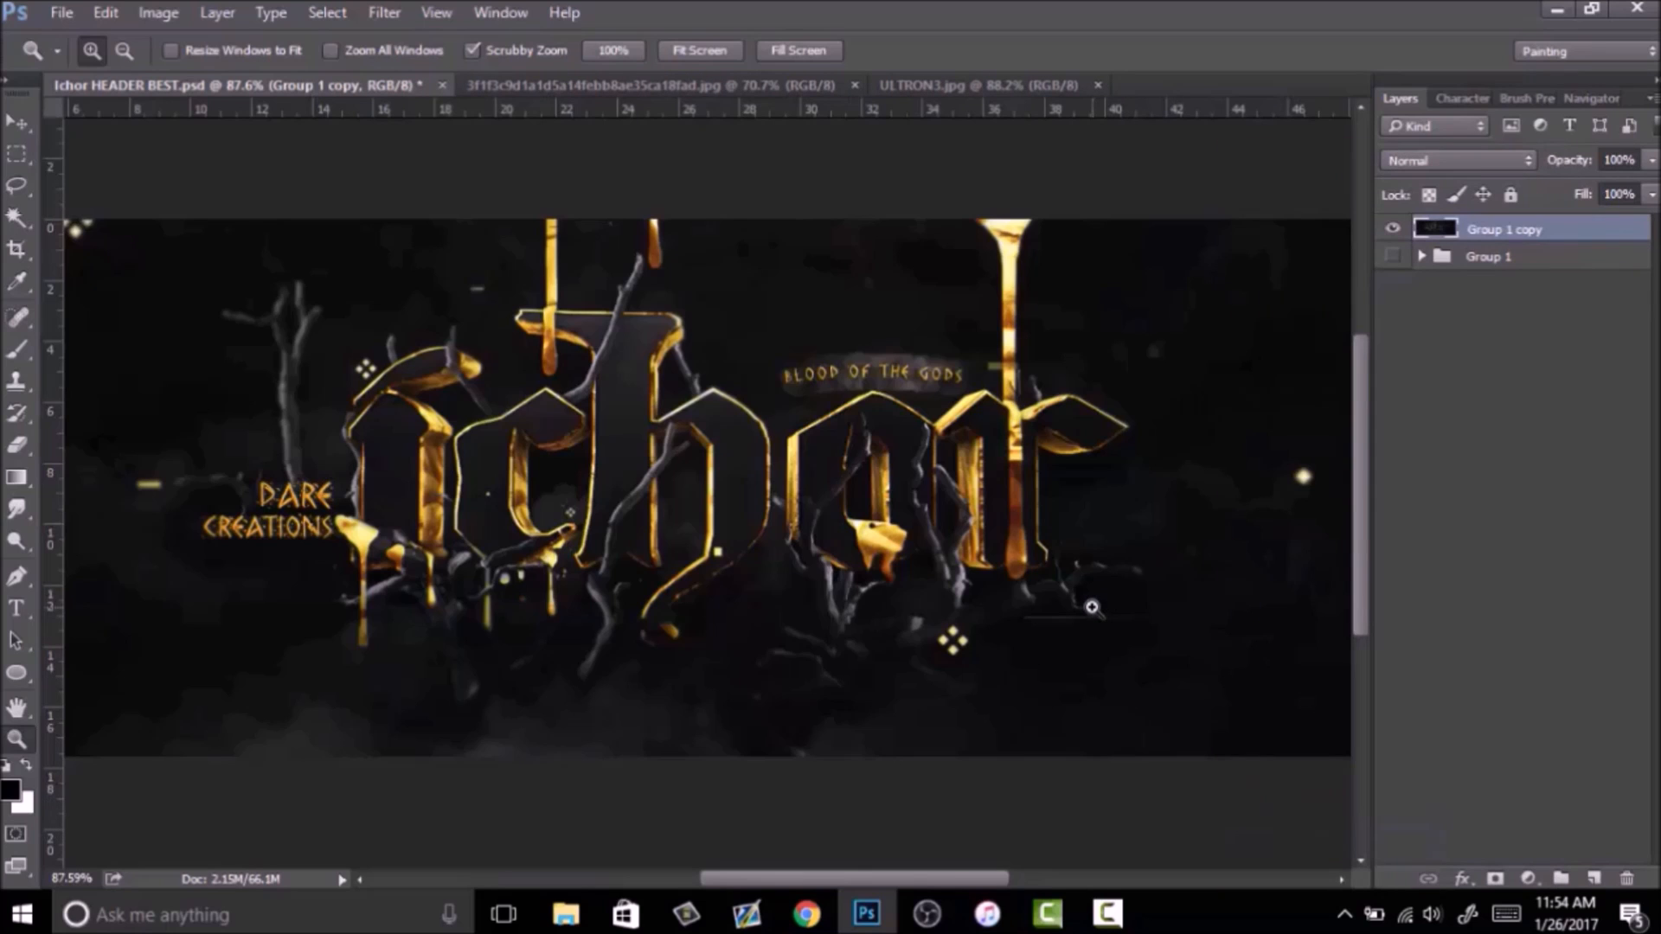
key(ctrl+j)
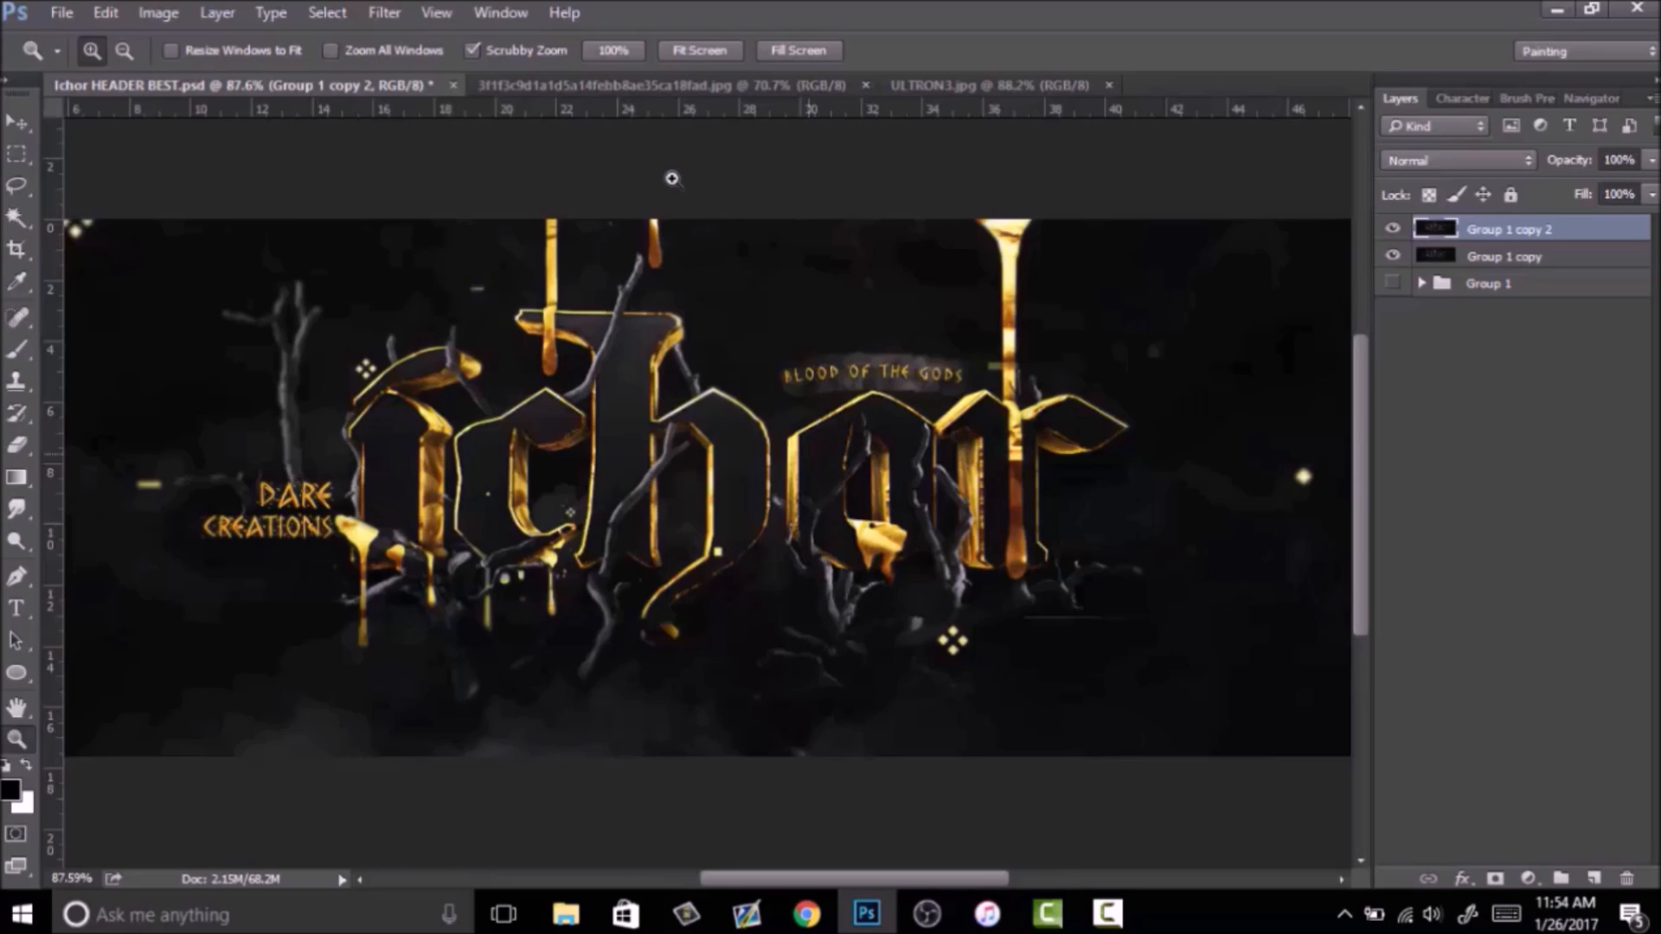
click(385, 14)
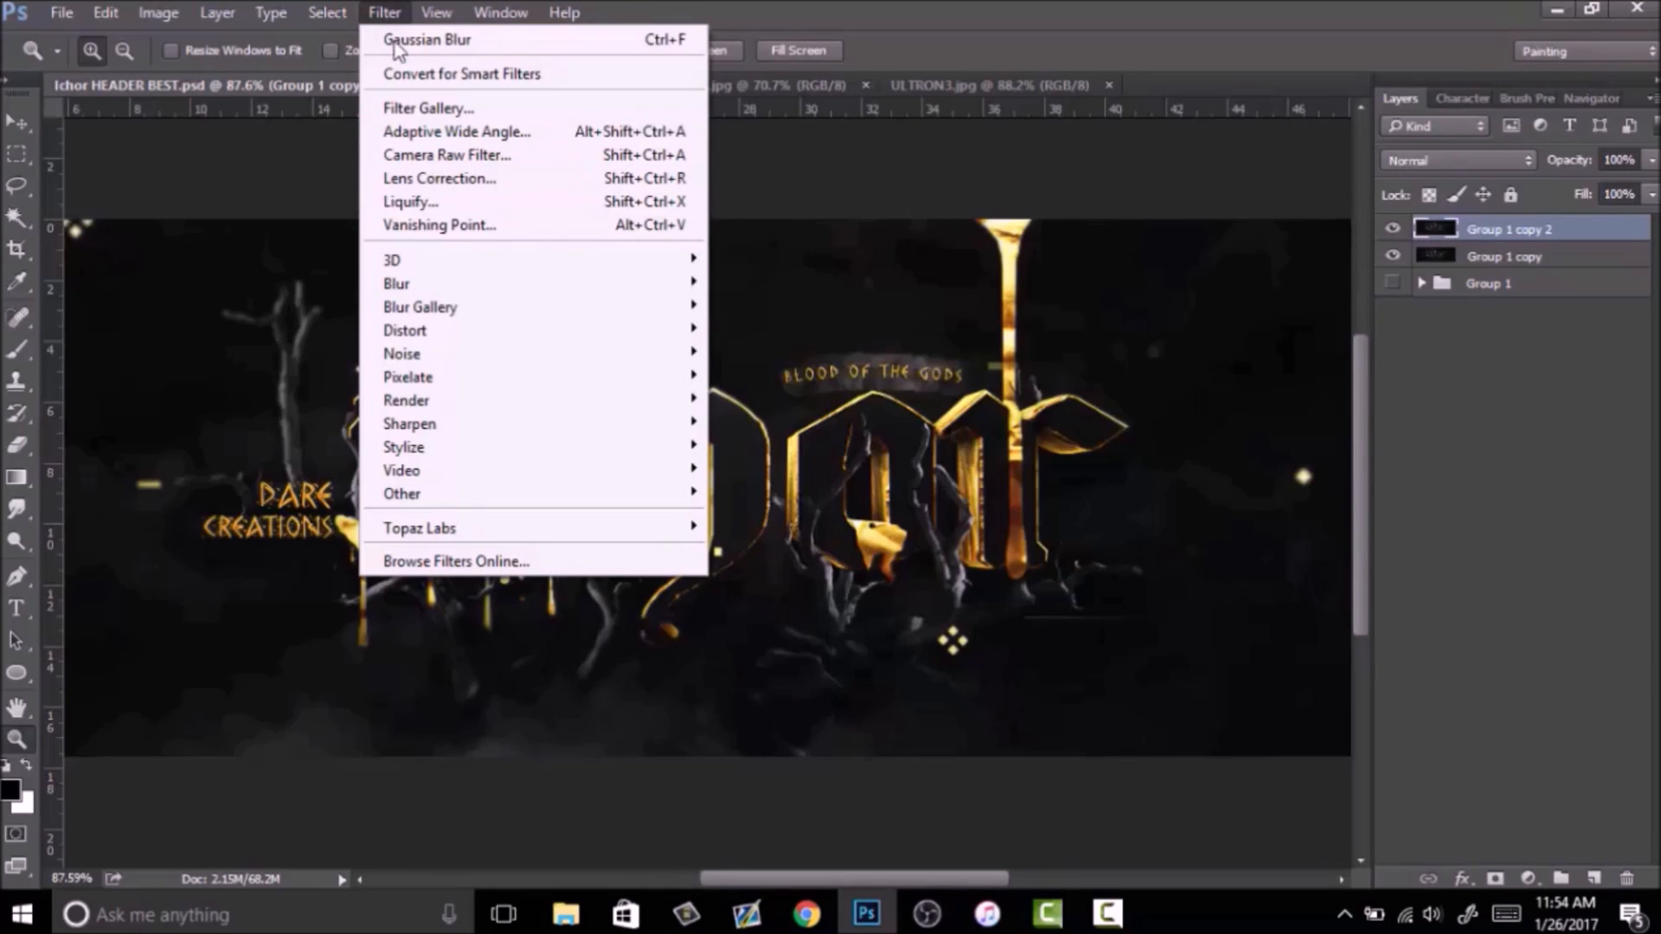
mouse_move(475, 310)
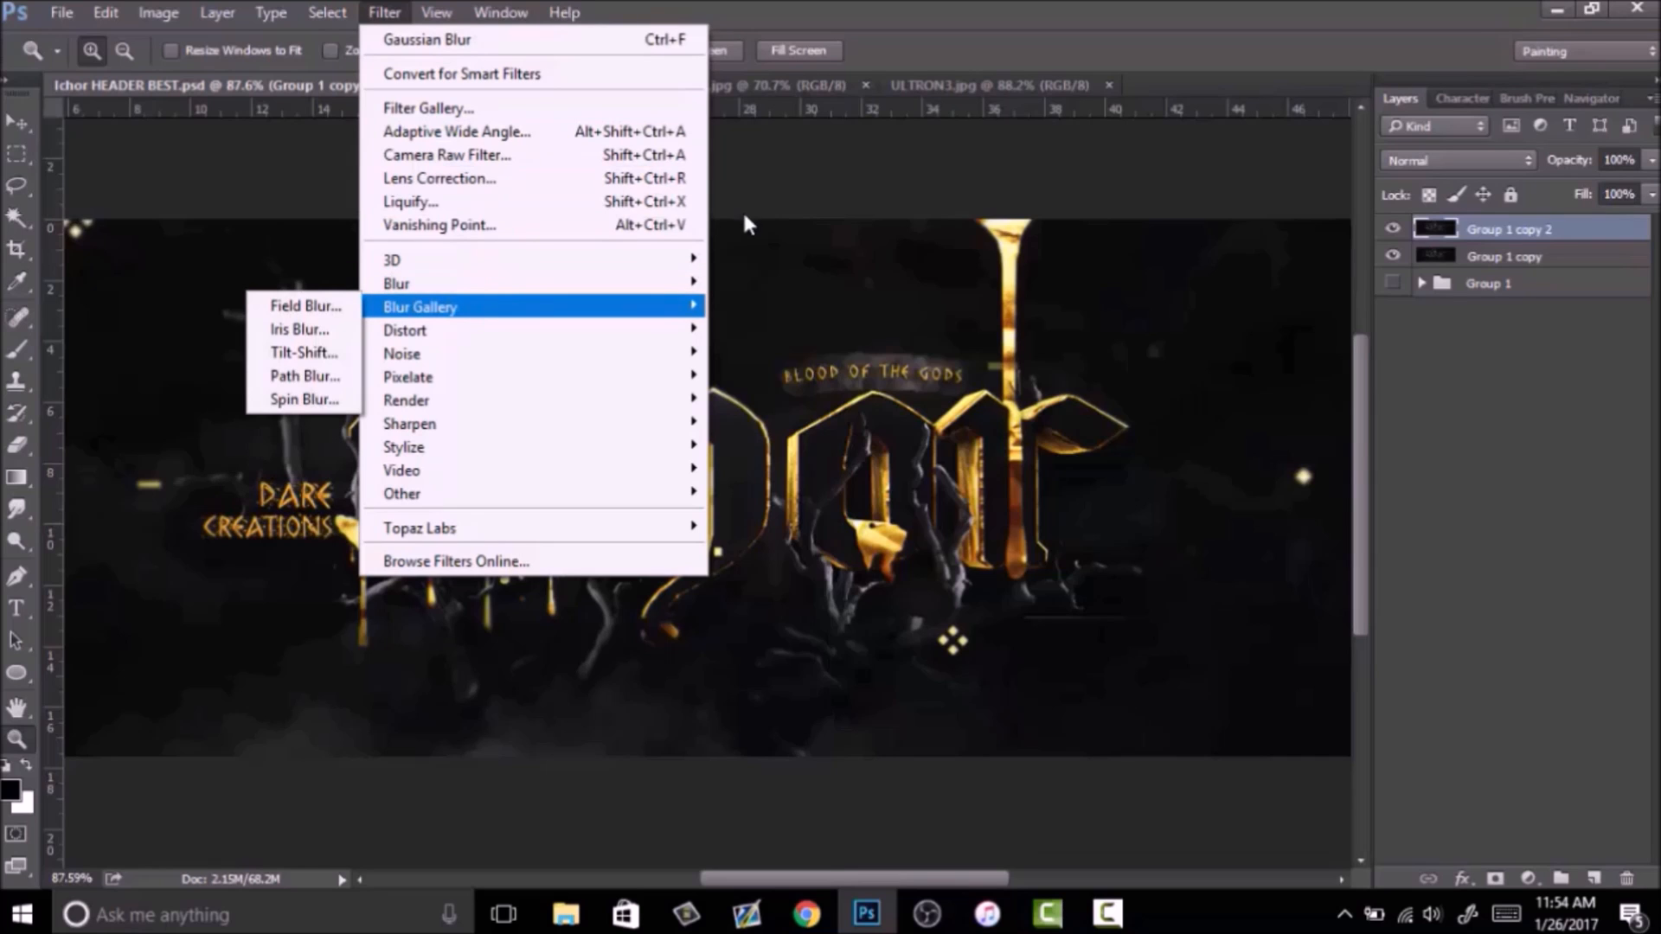
click(916, 328)
click(857, 326)
right_click(859, 340)
click(878, 352)
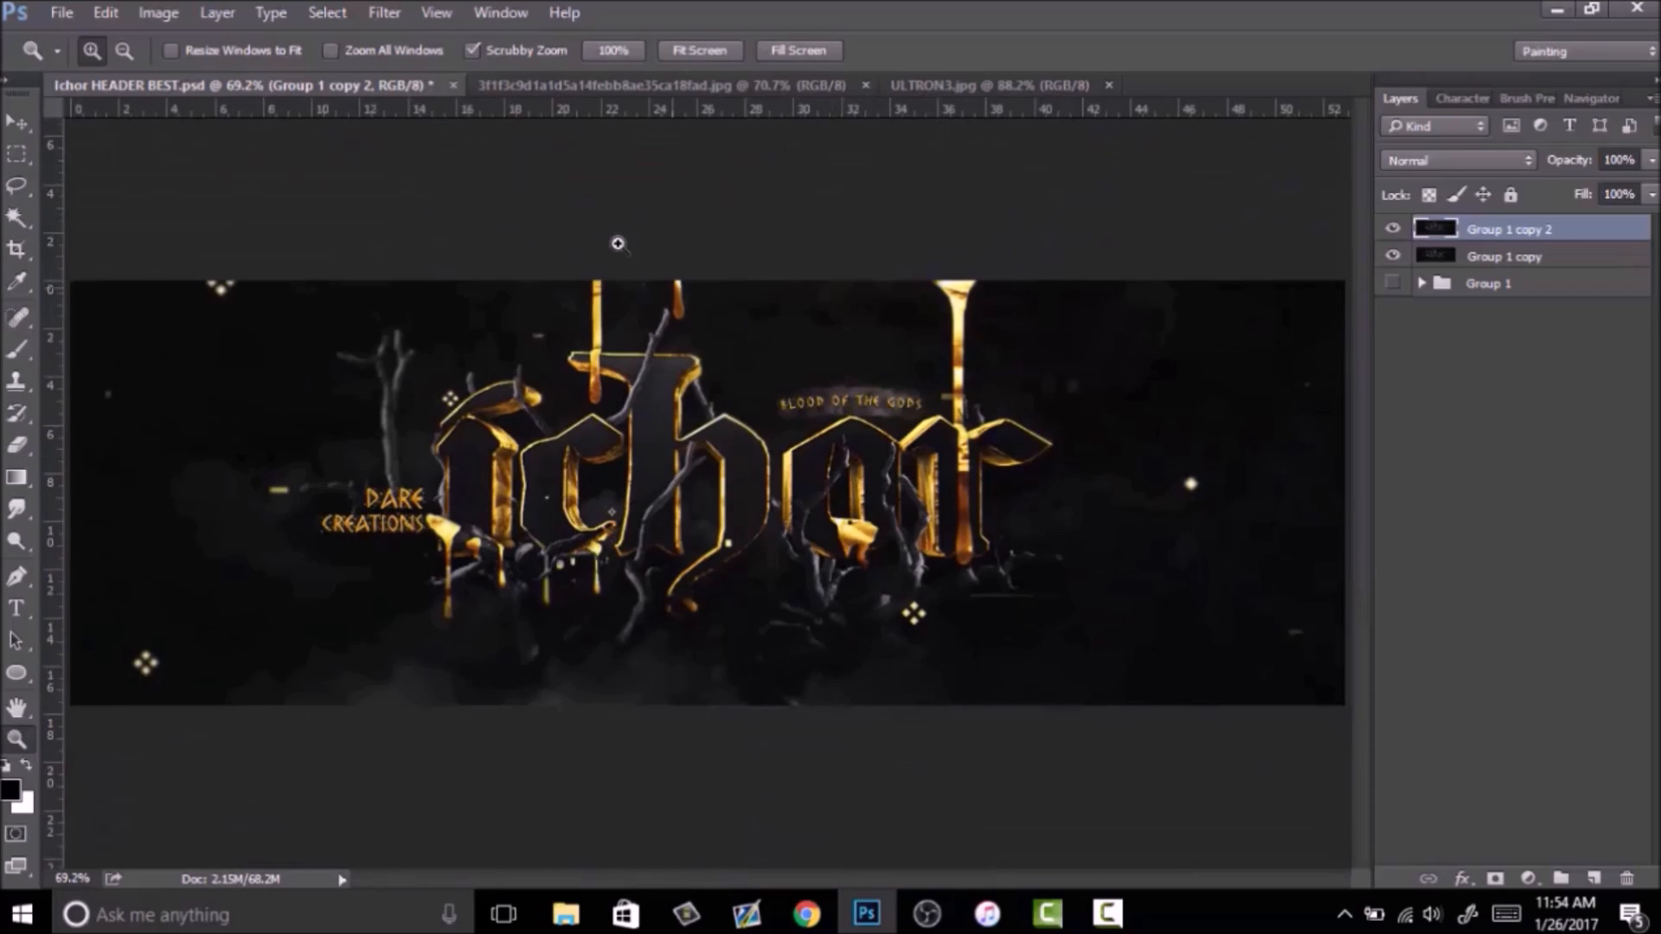
Add 0.5% Gaussian monochromatic noise to Group 1 copy 2 and inspect the lettering up close.
click(384, 12)
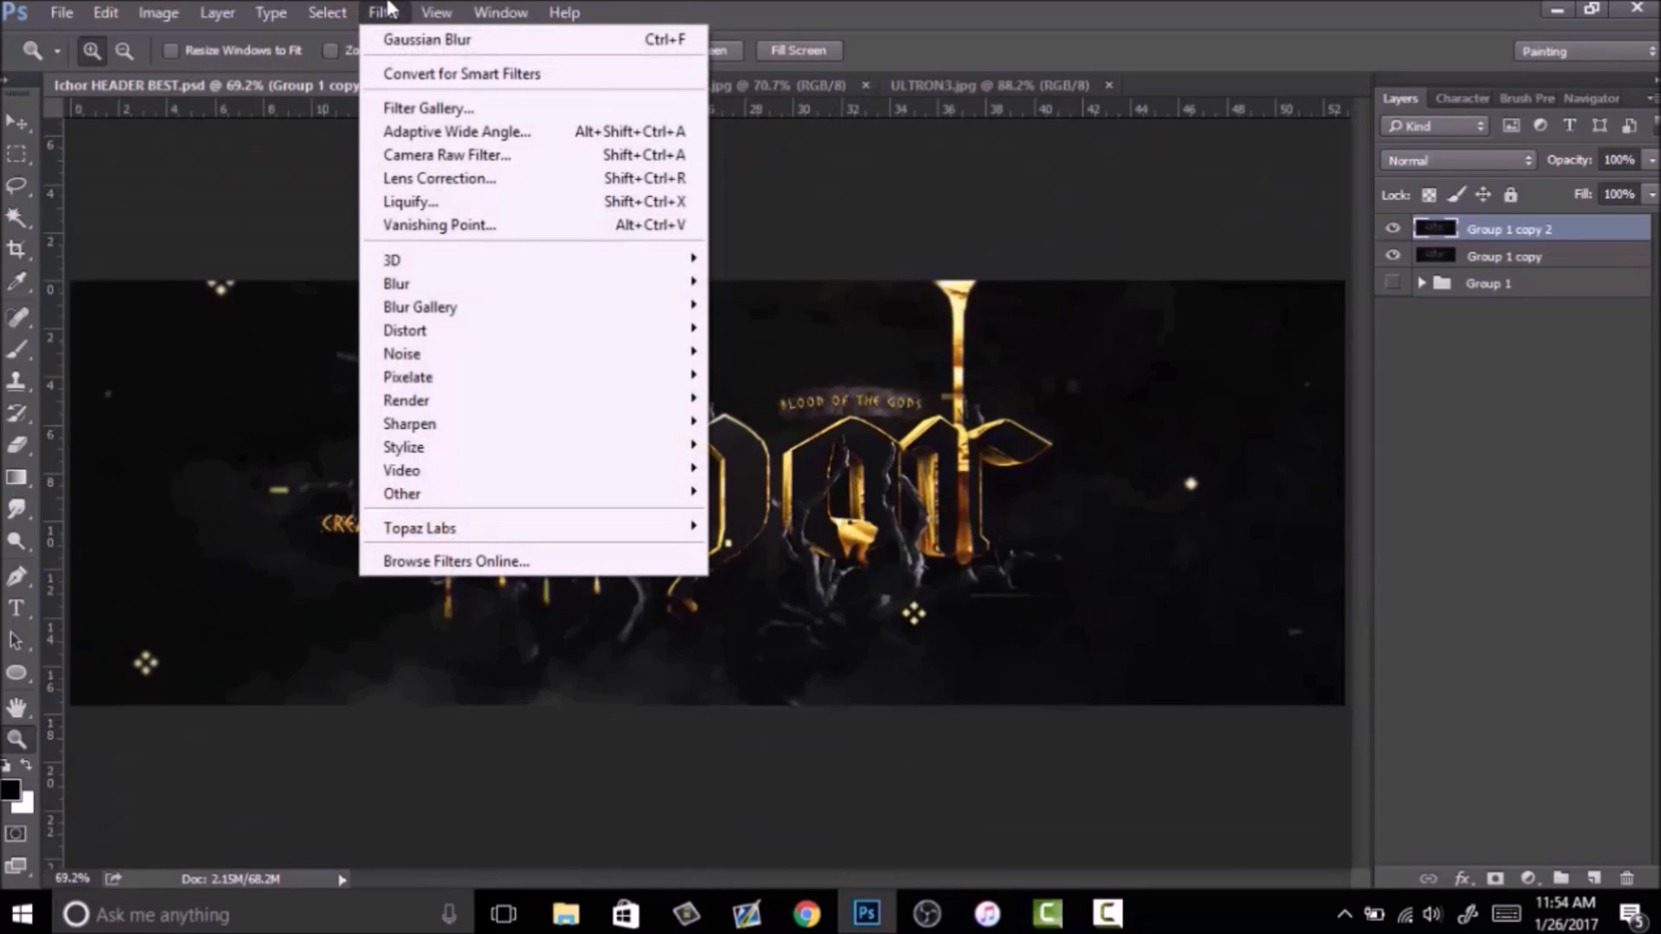
mouse_move(437, 355)
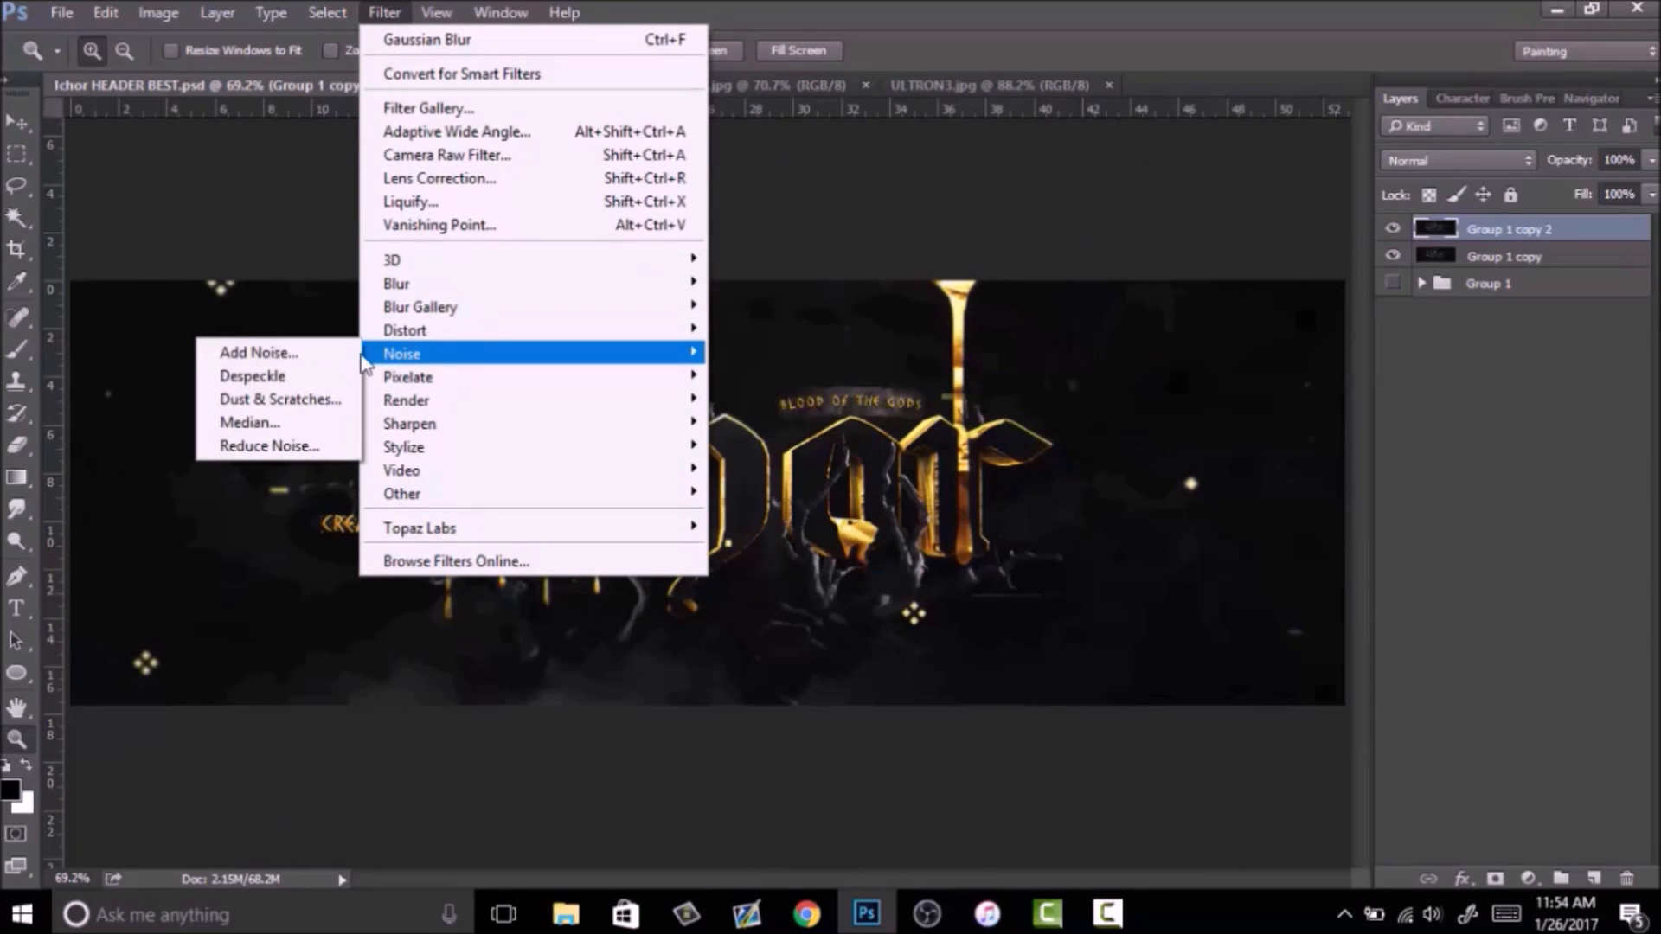
click(317, 354)
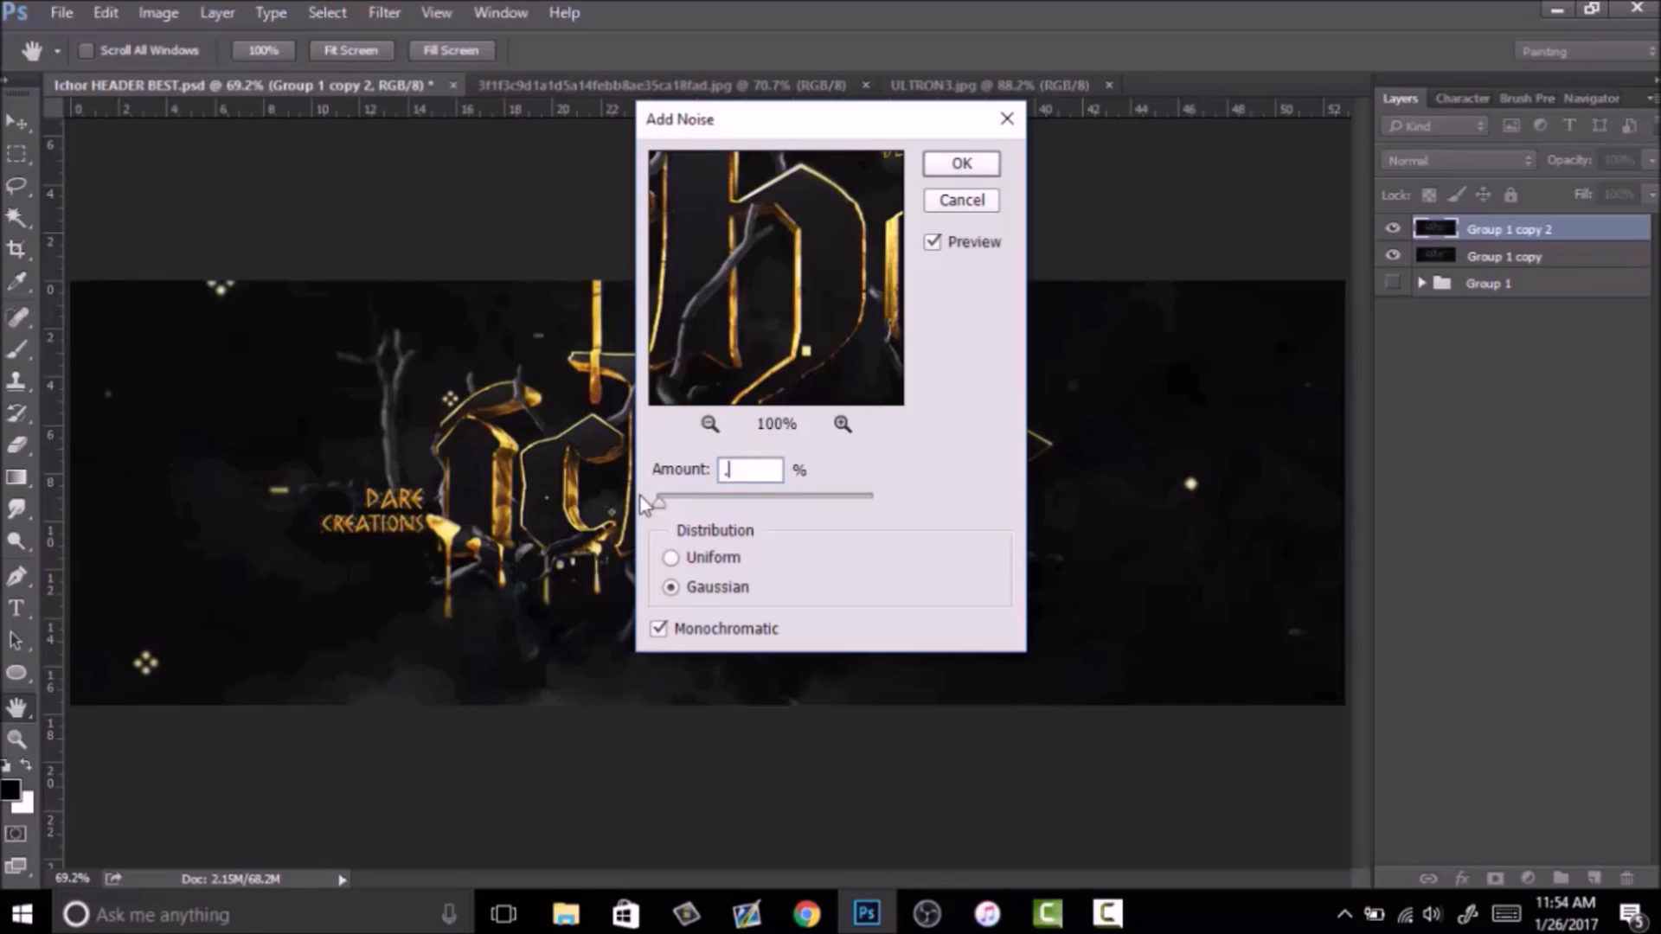
key(Return)
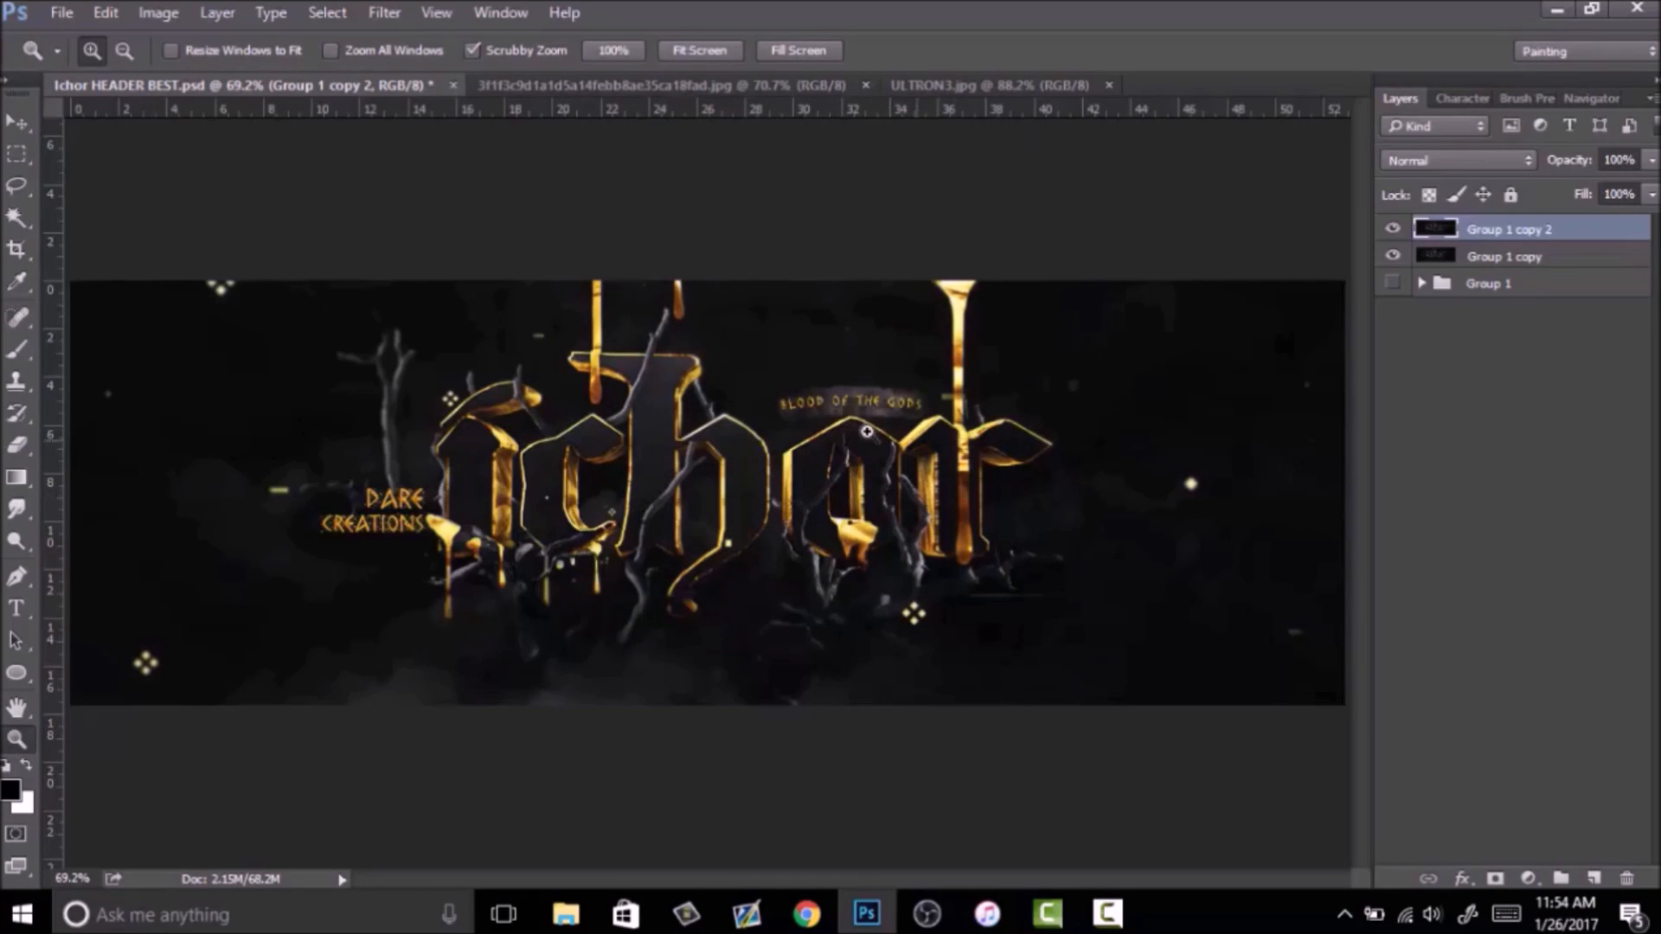
drag(815, 416, 905, 411)
drag(652, 374, 707, 360)
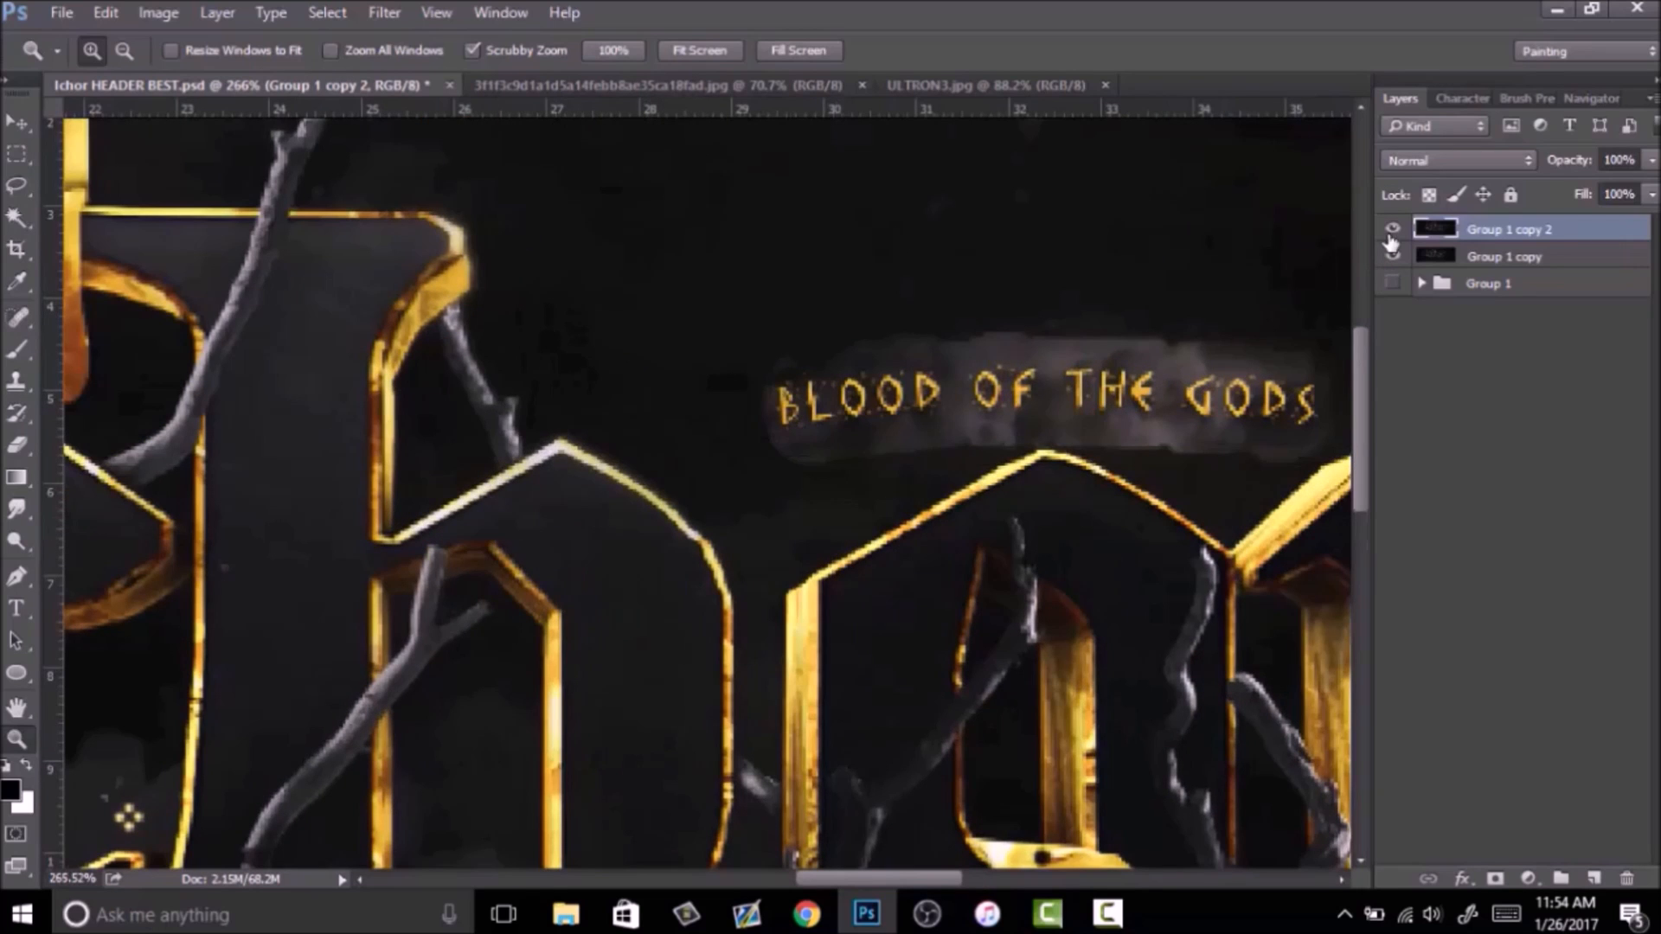
click(755, 457)
right_click(753, 541)
click(783, 543)
drag(838, 431, 924, 303)
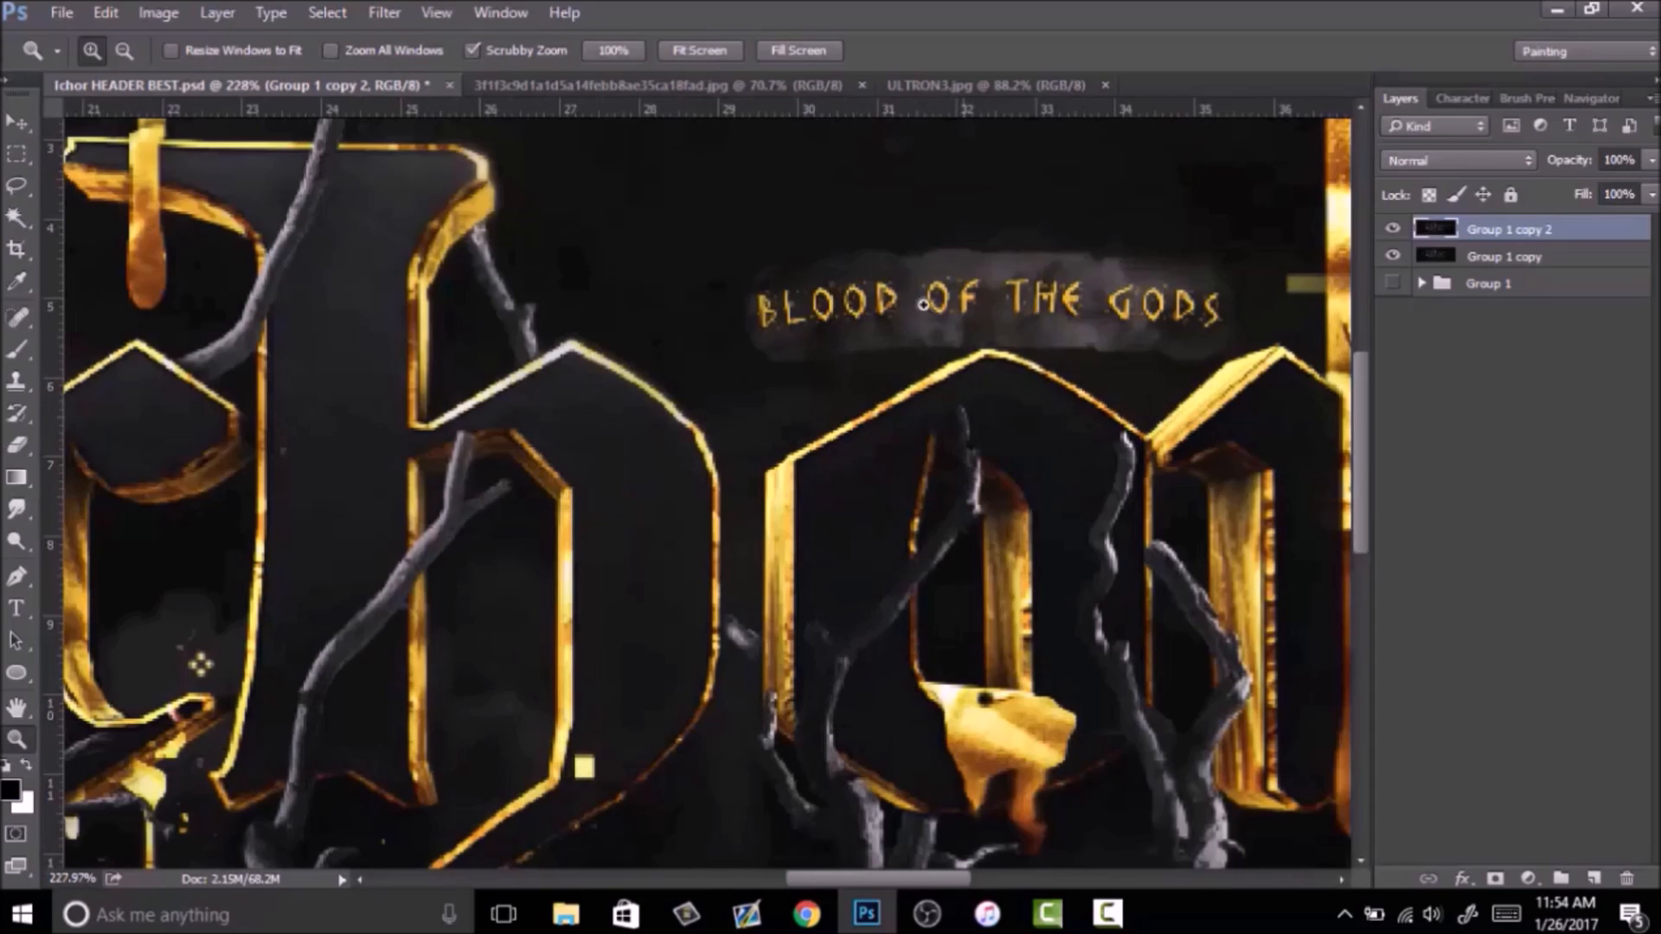
Add another 1% of Gaussian monochromatic noise to Group 1 copy 2 and merge it down into Group 1 copy.
click(379, 13)
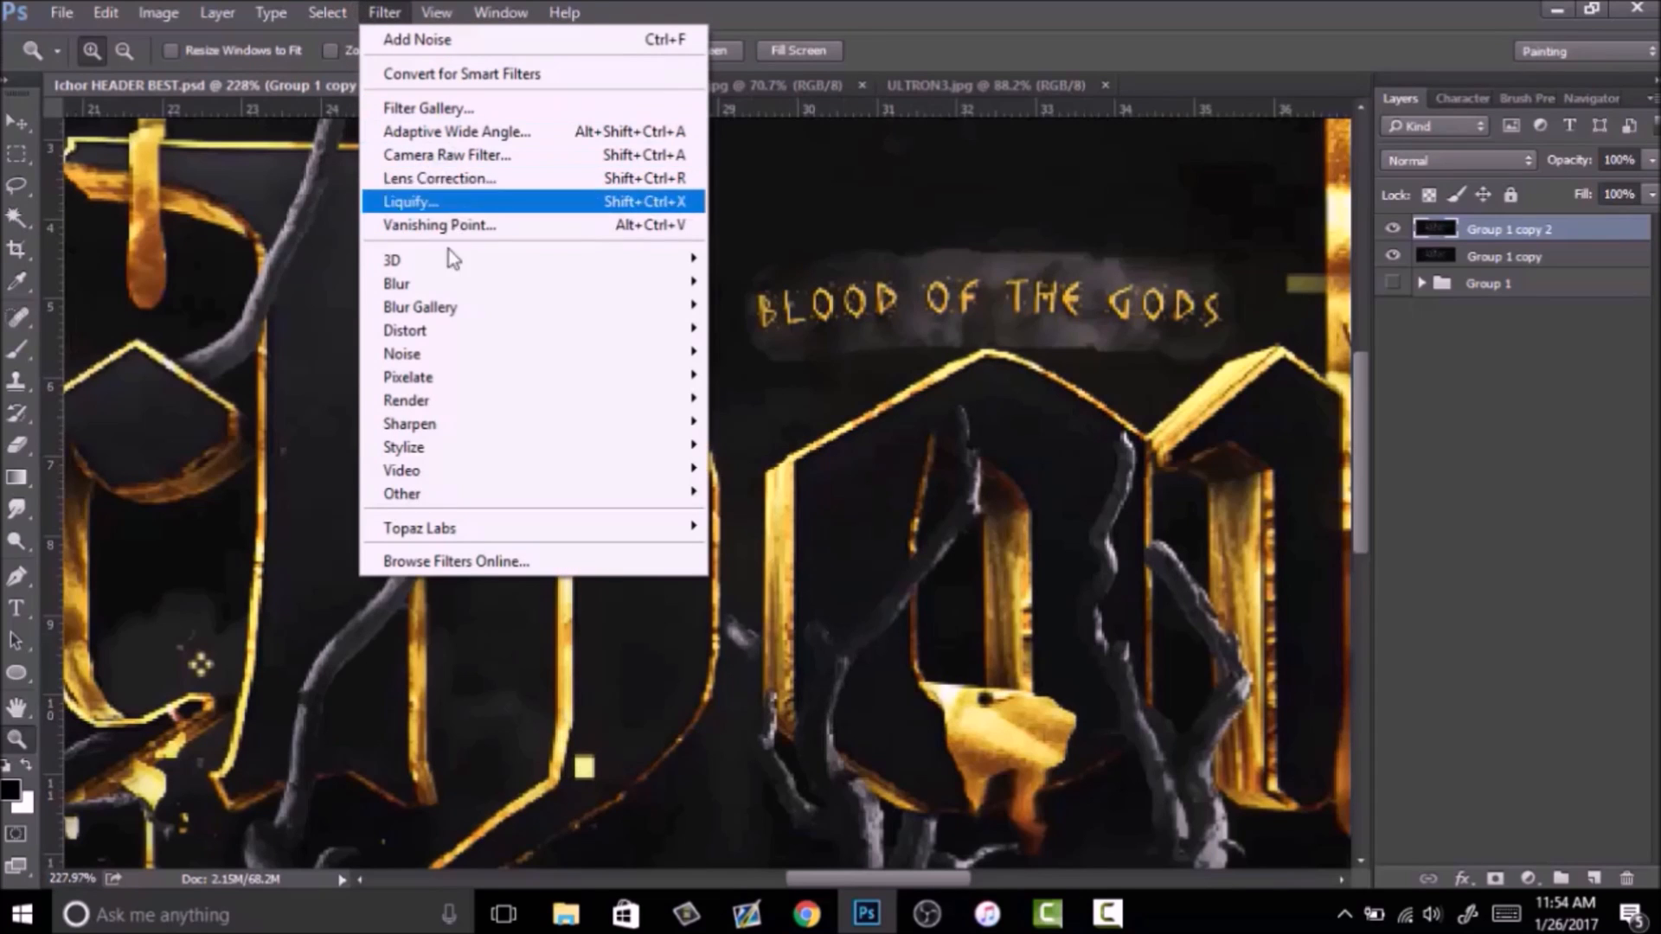
mouse_move(409, 354)
click(259, 353)
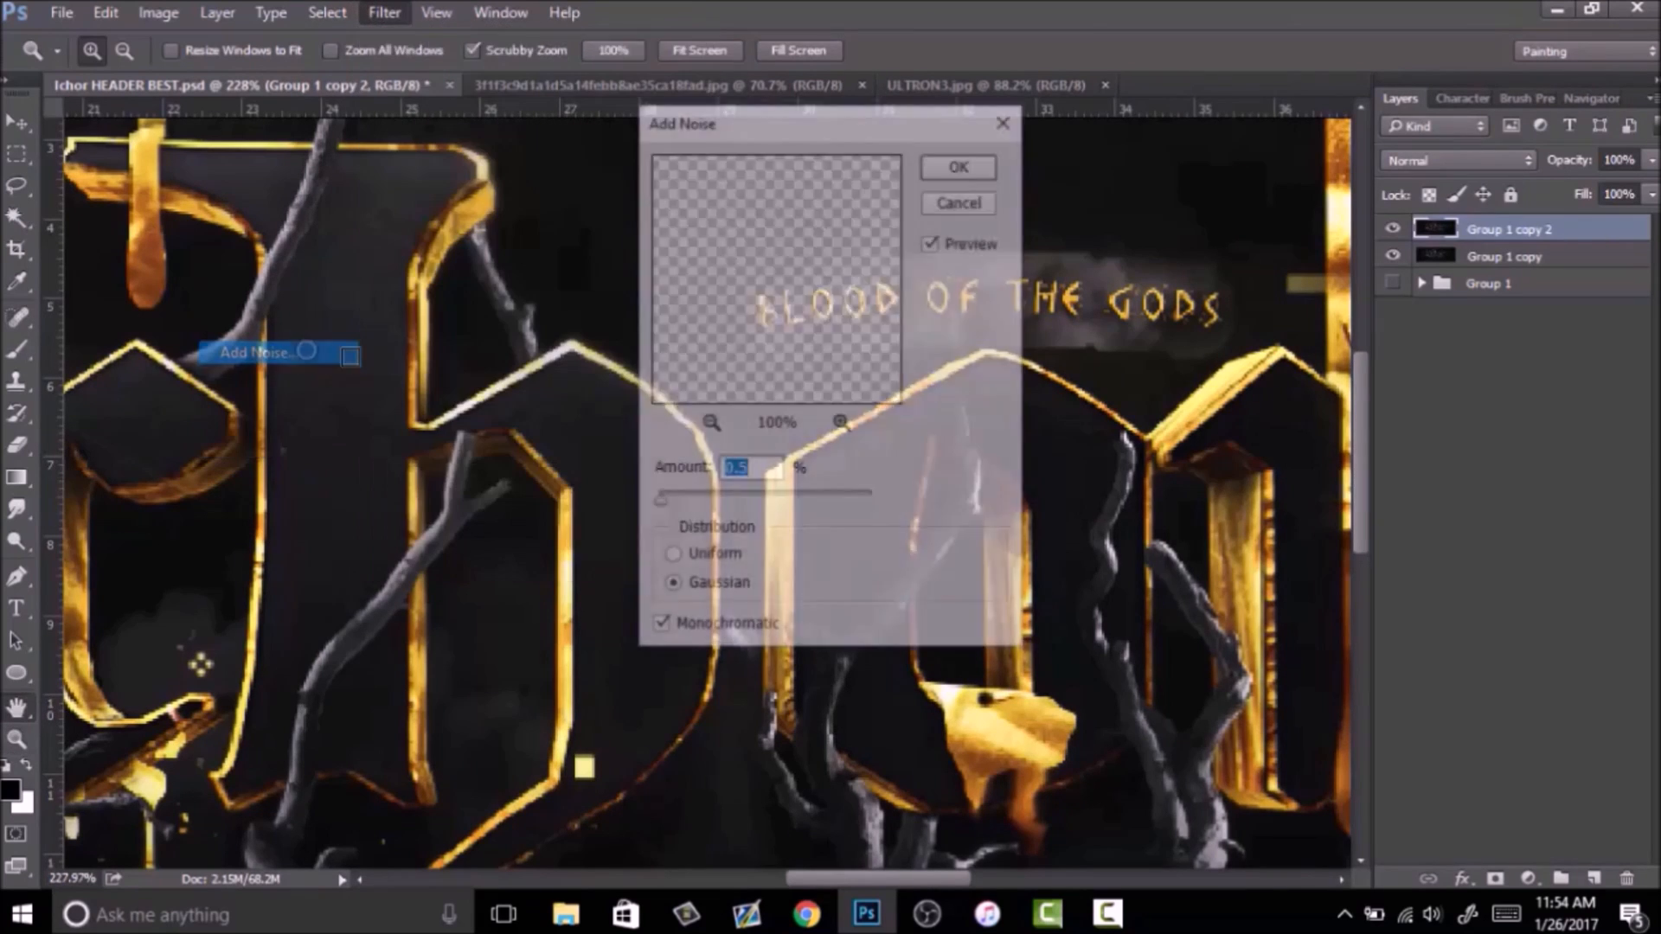
text(1)
click(961, 164)
key(ctrl+0)
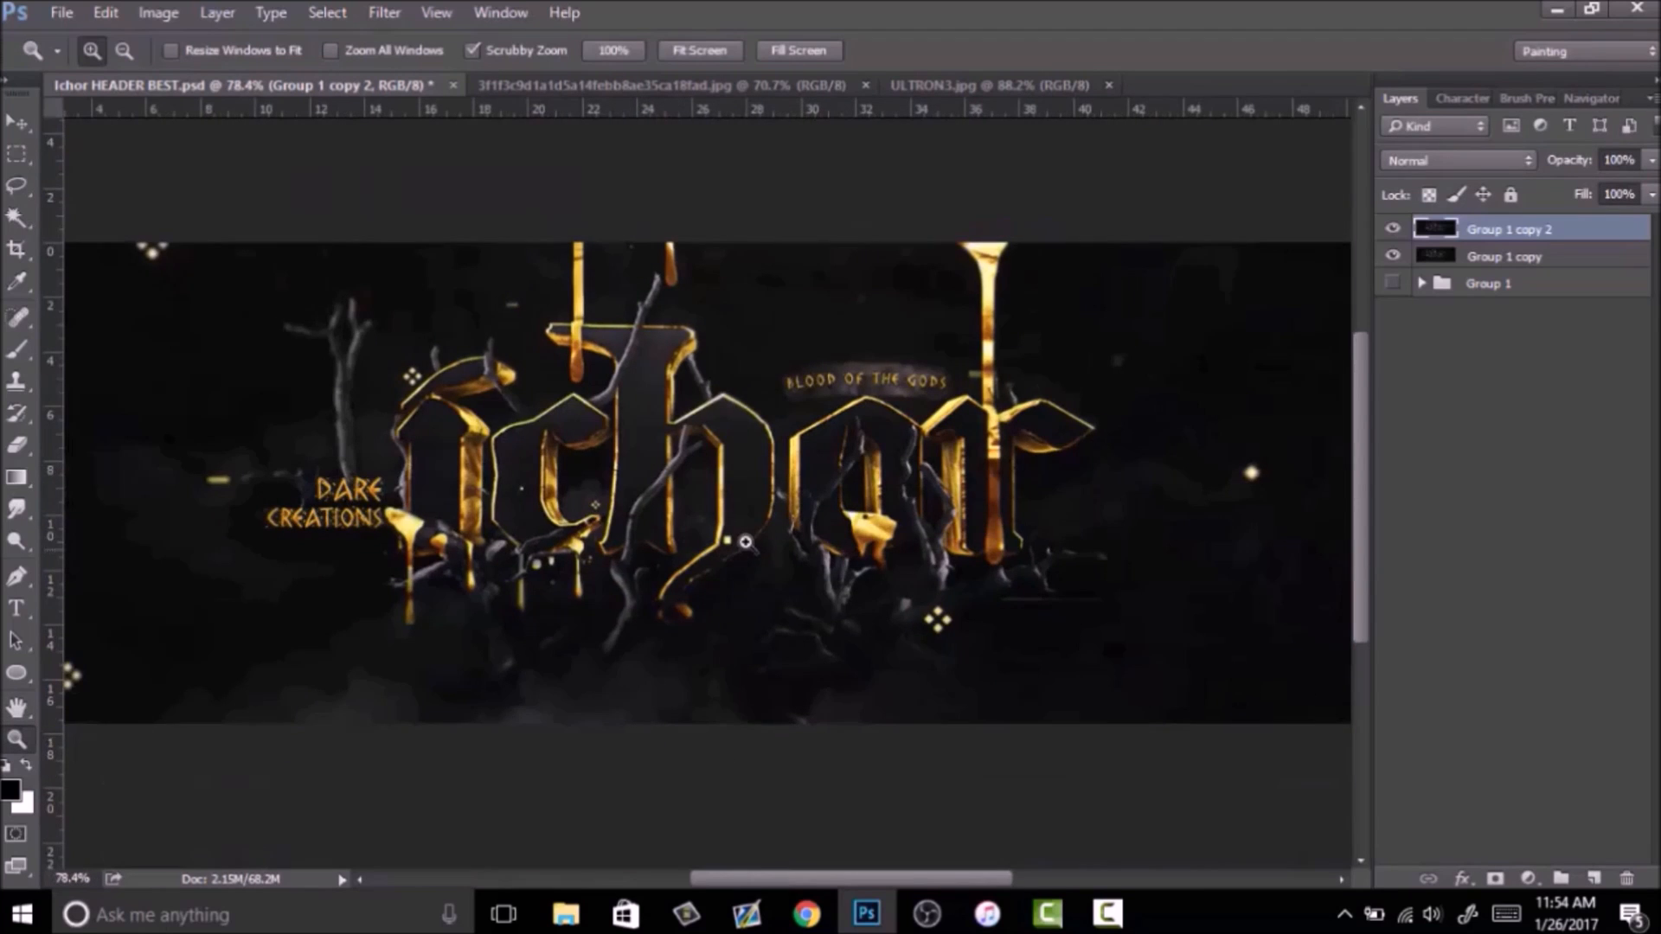
scroll(694, 573, down, 2)
scroll(745, 523, up, 2)
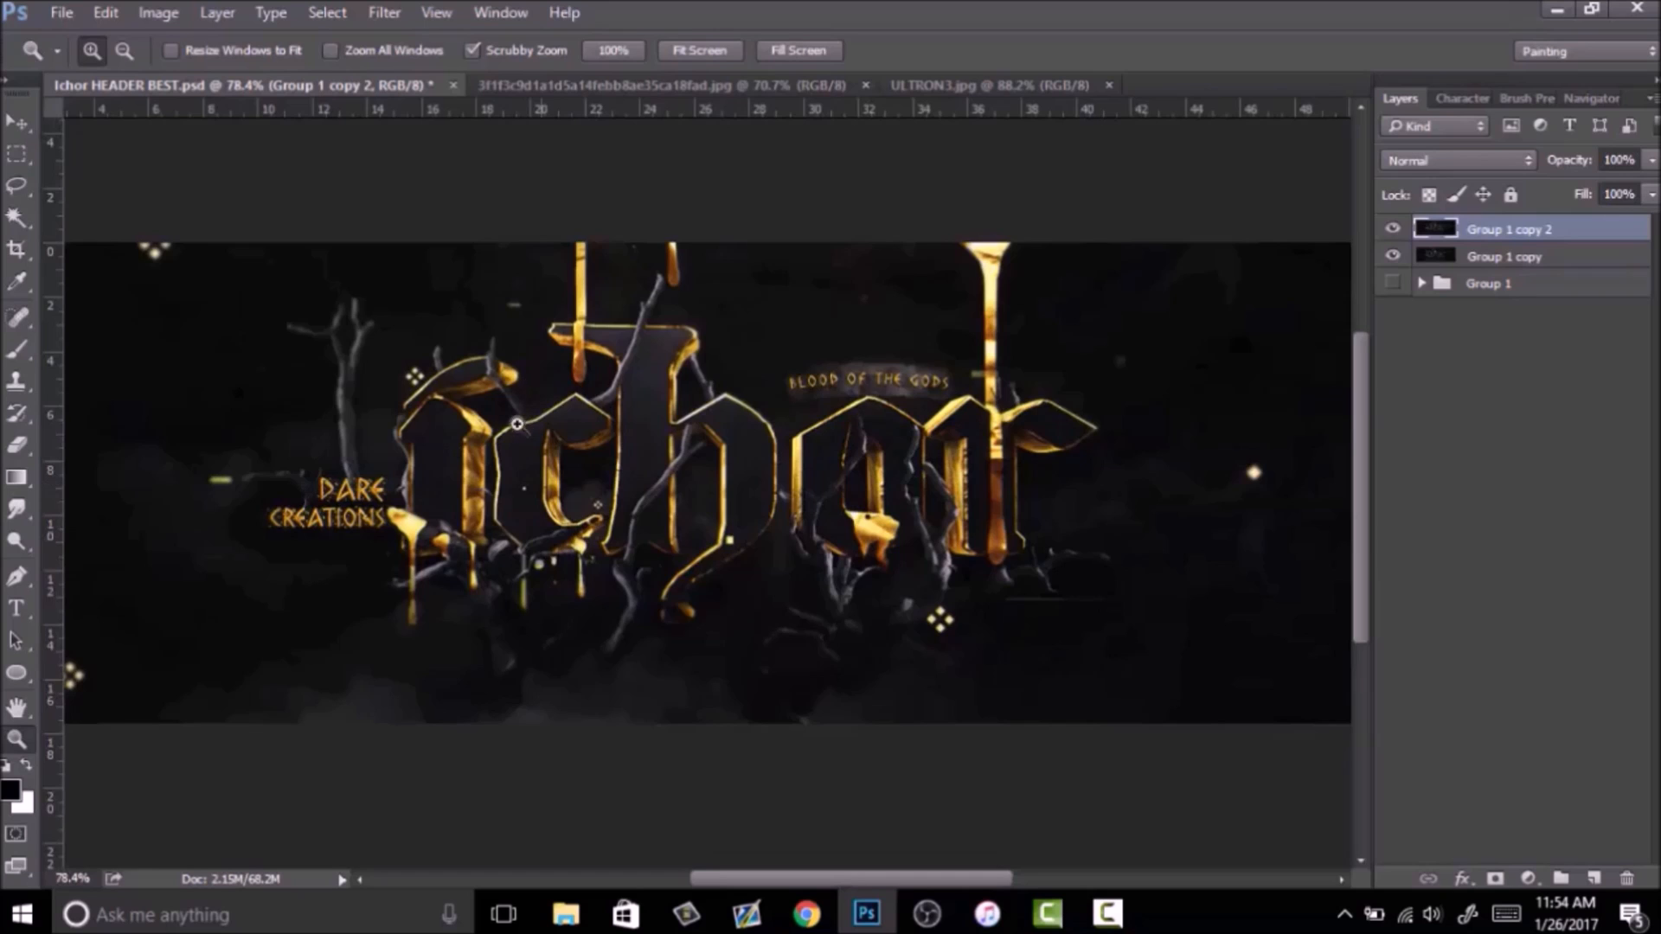
scroll(517, 424, up, 6)
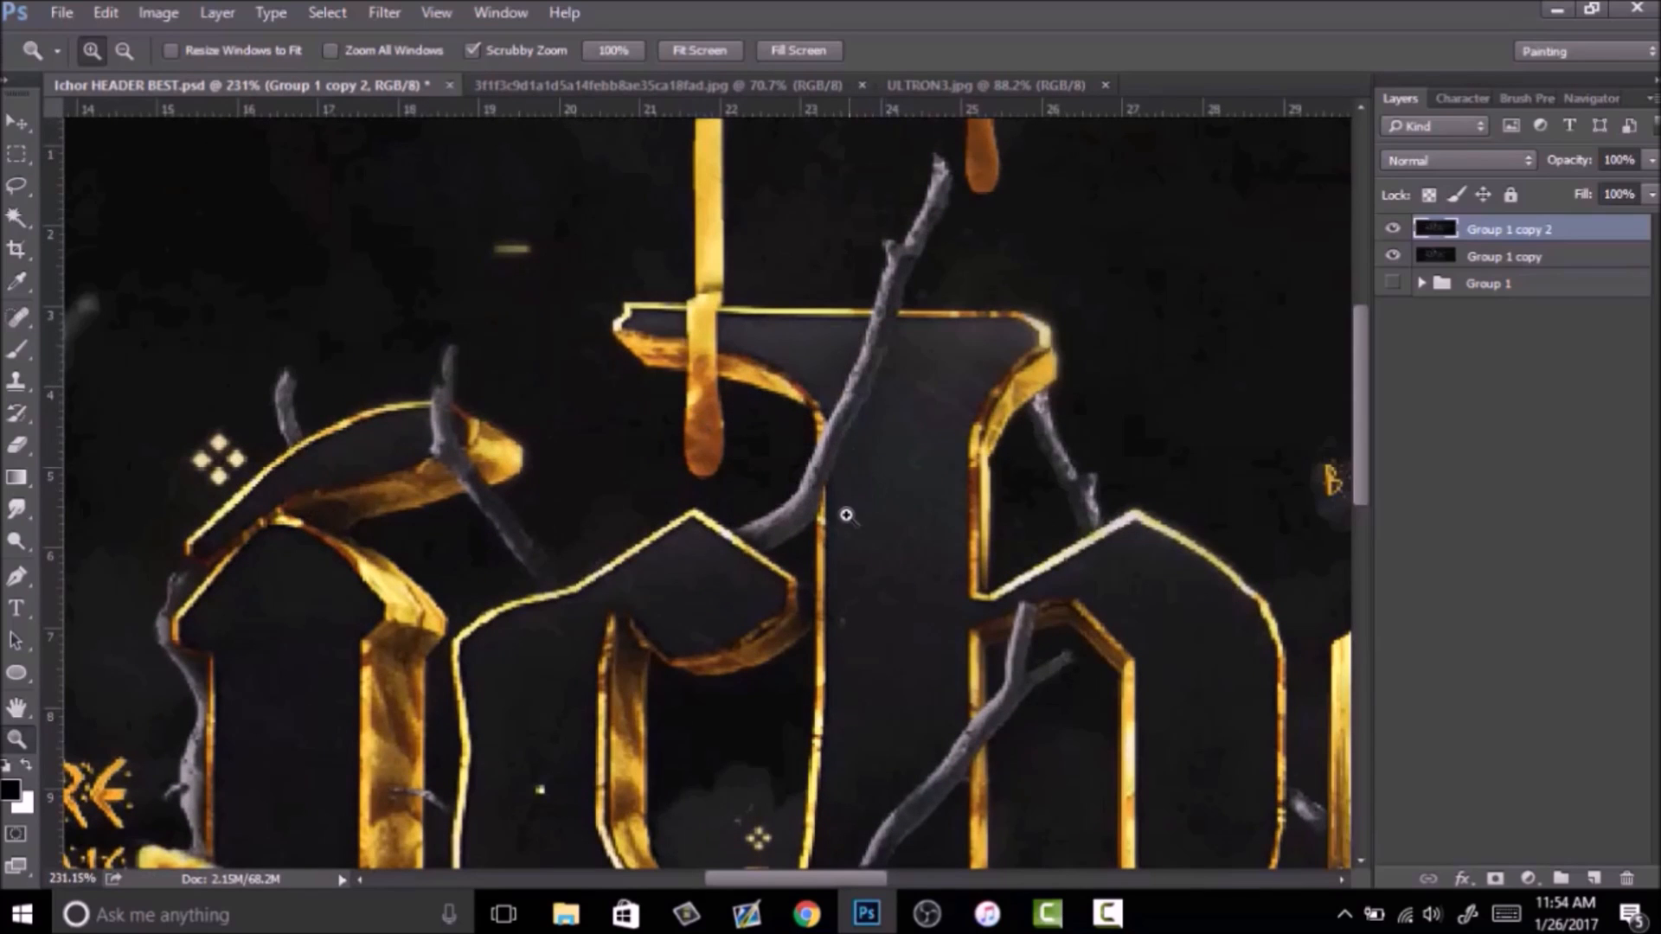
scroll(846, 516, down, 5)
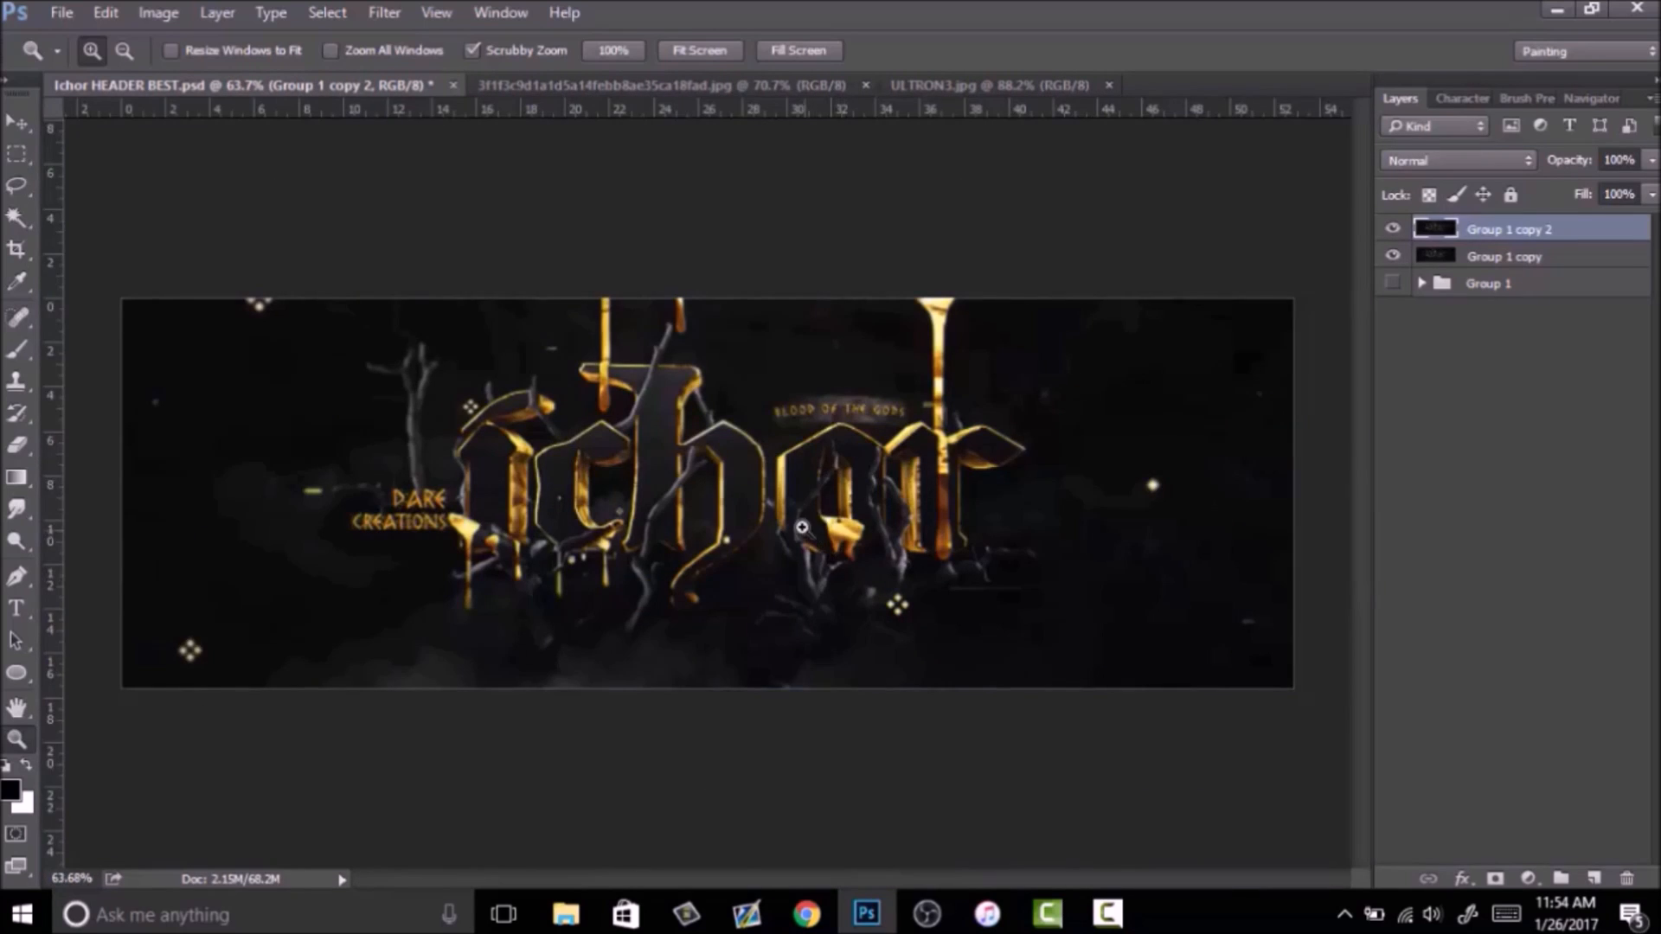
scroll(802, 527, up, 1)
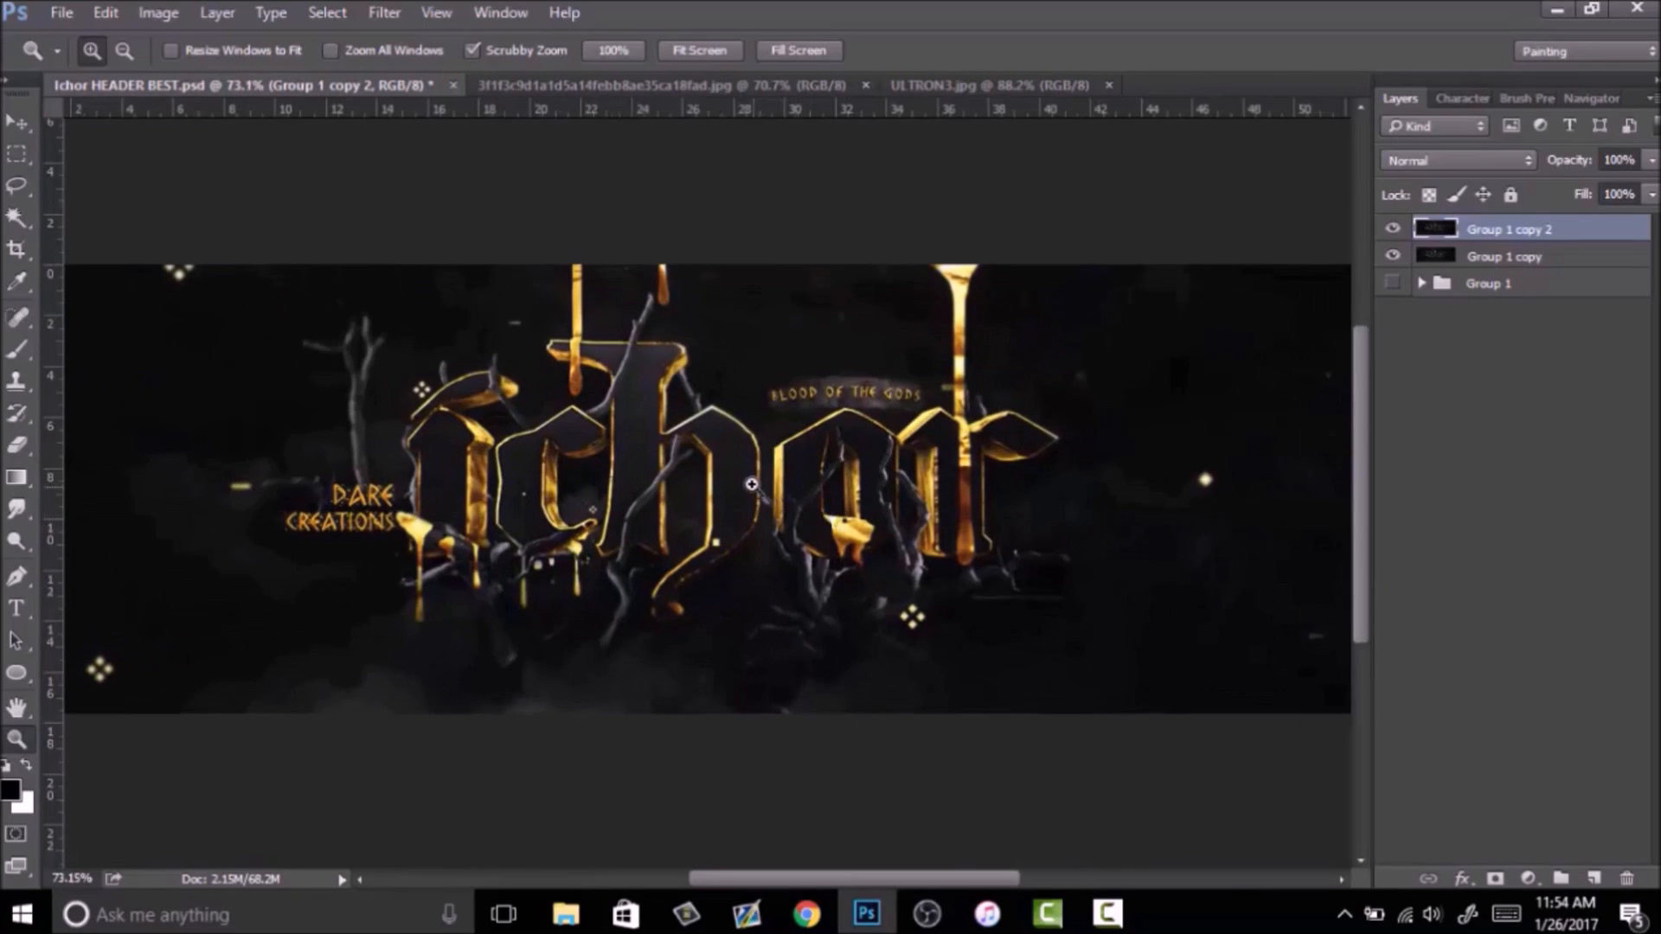
right_click(1524, 235)
click(1211, 812)
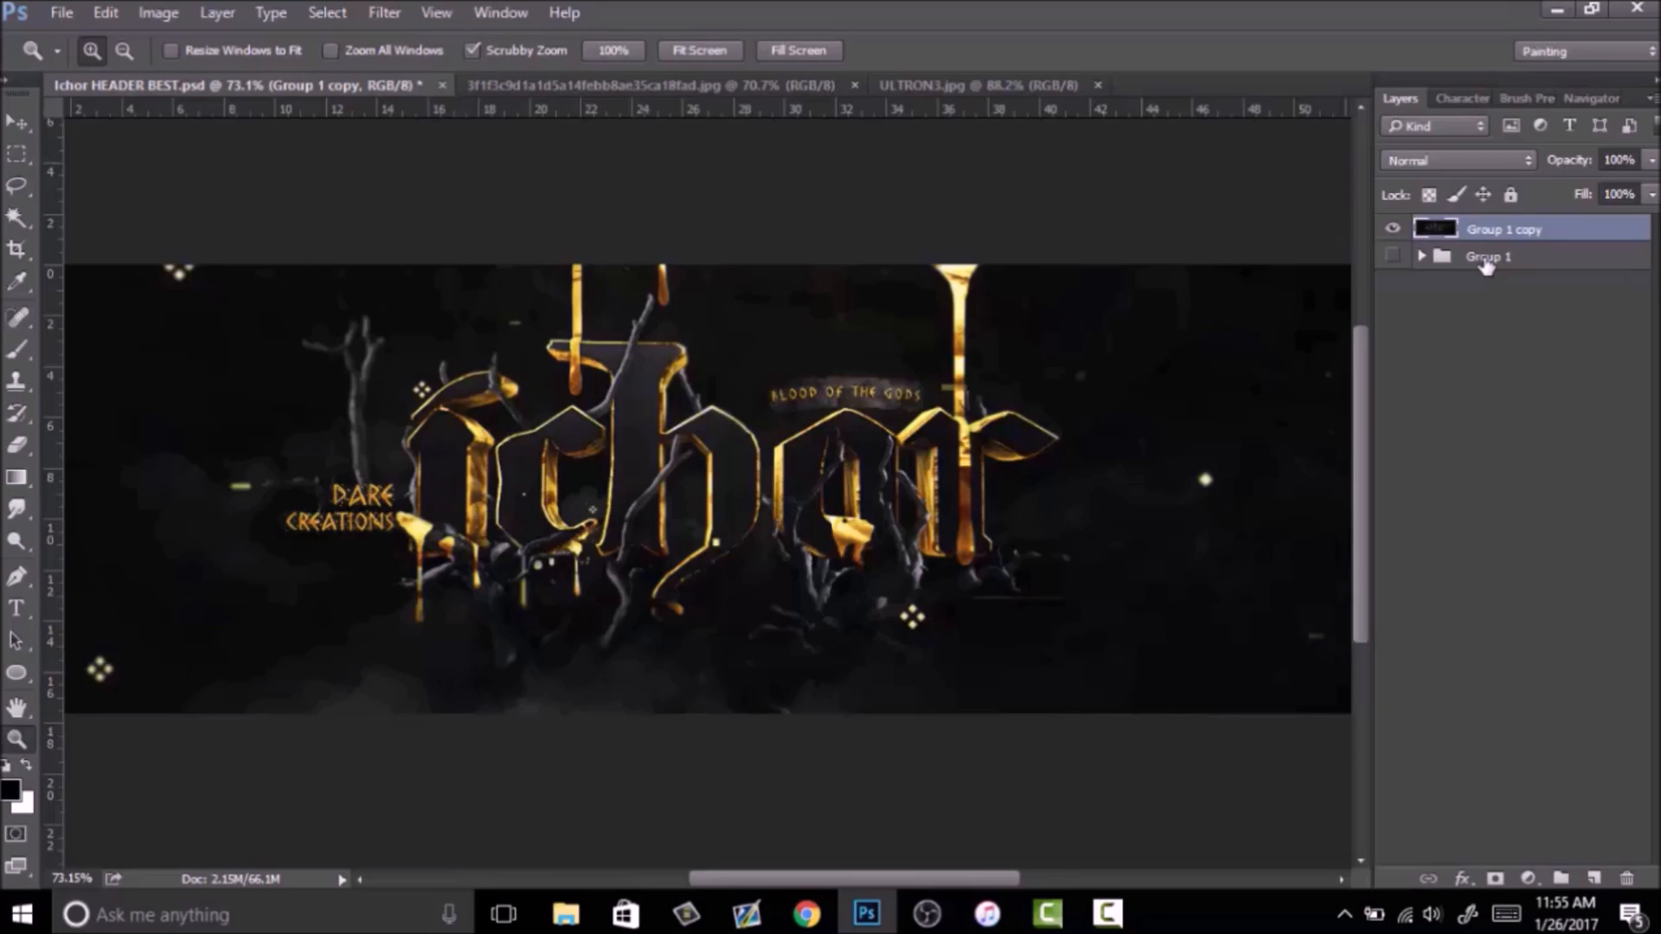
Delete Group 1 copy and replace it with a fresh merged duplicate of the visible Group 1.
key(Delete)
key(ctrl+z)
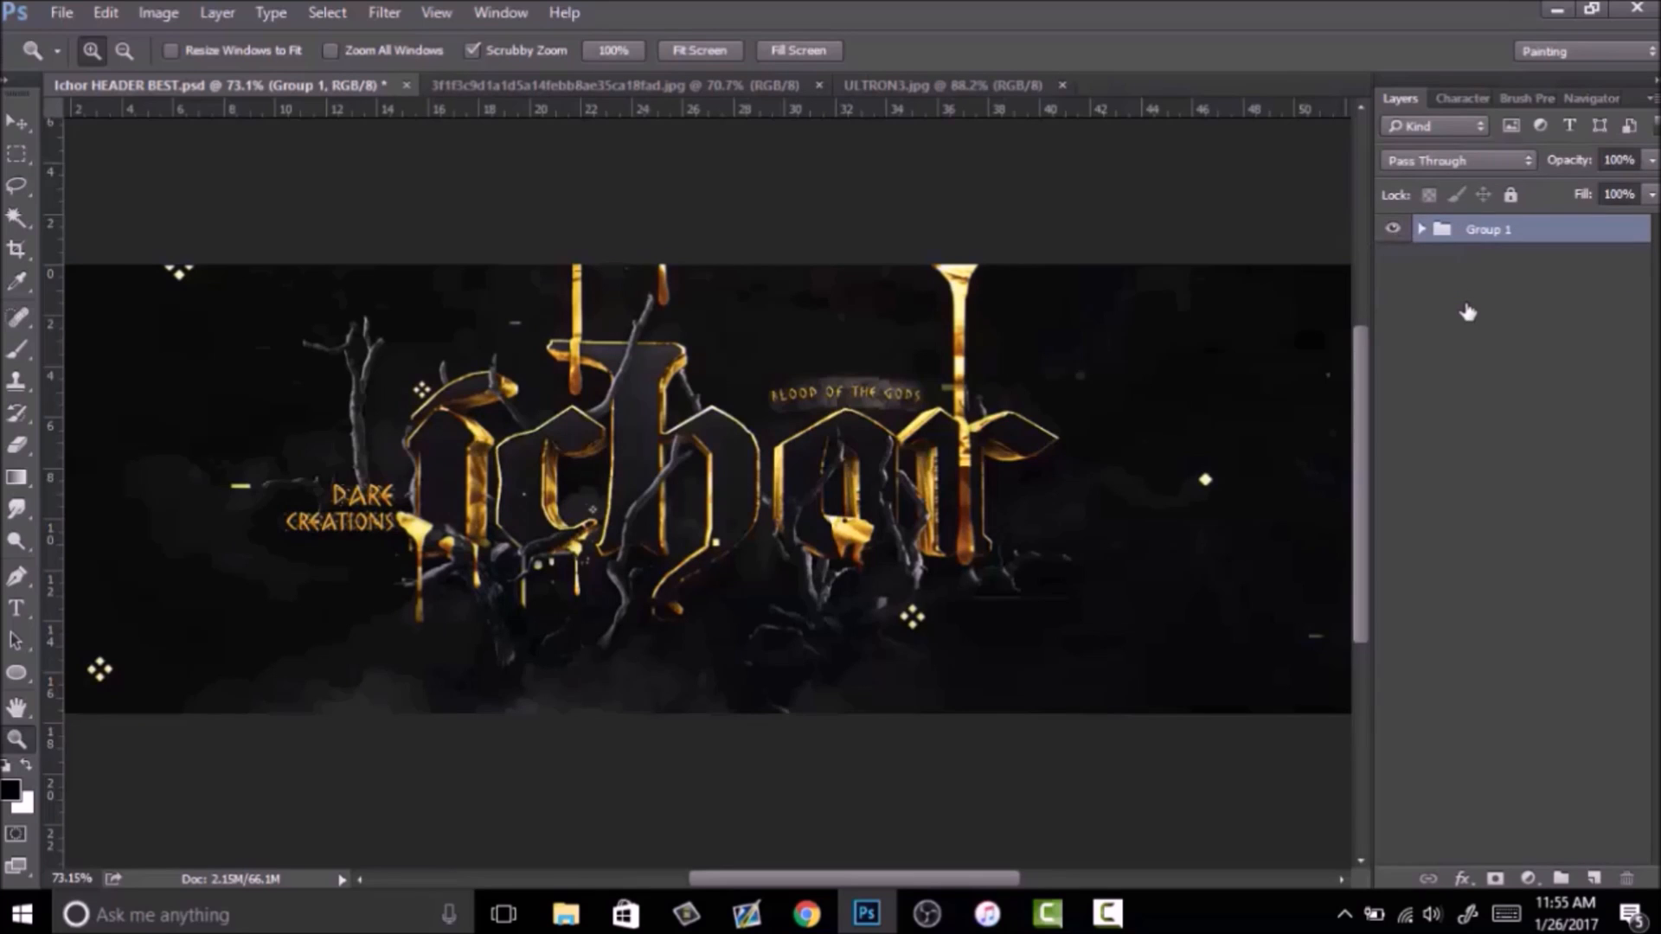
key(ctrl+e)
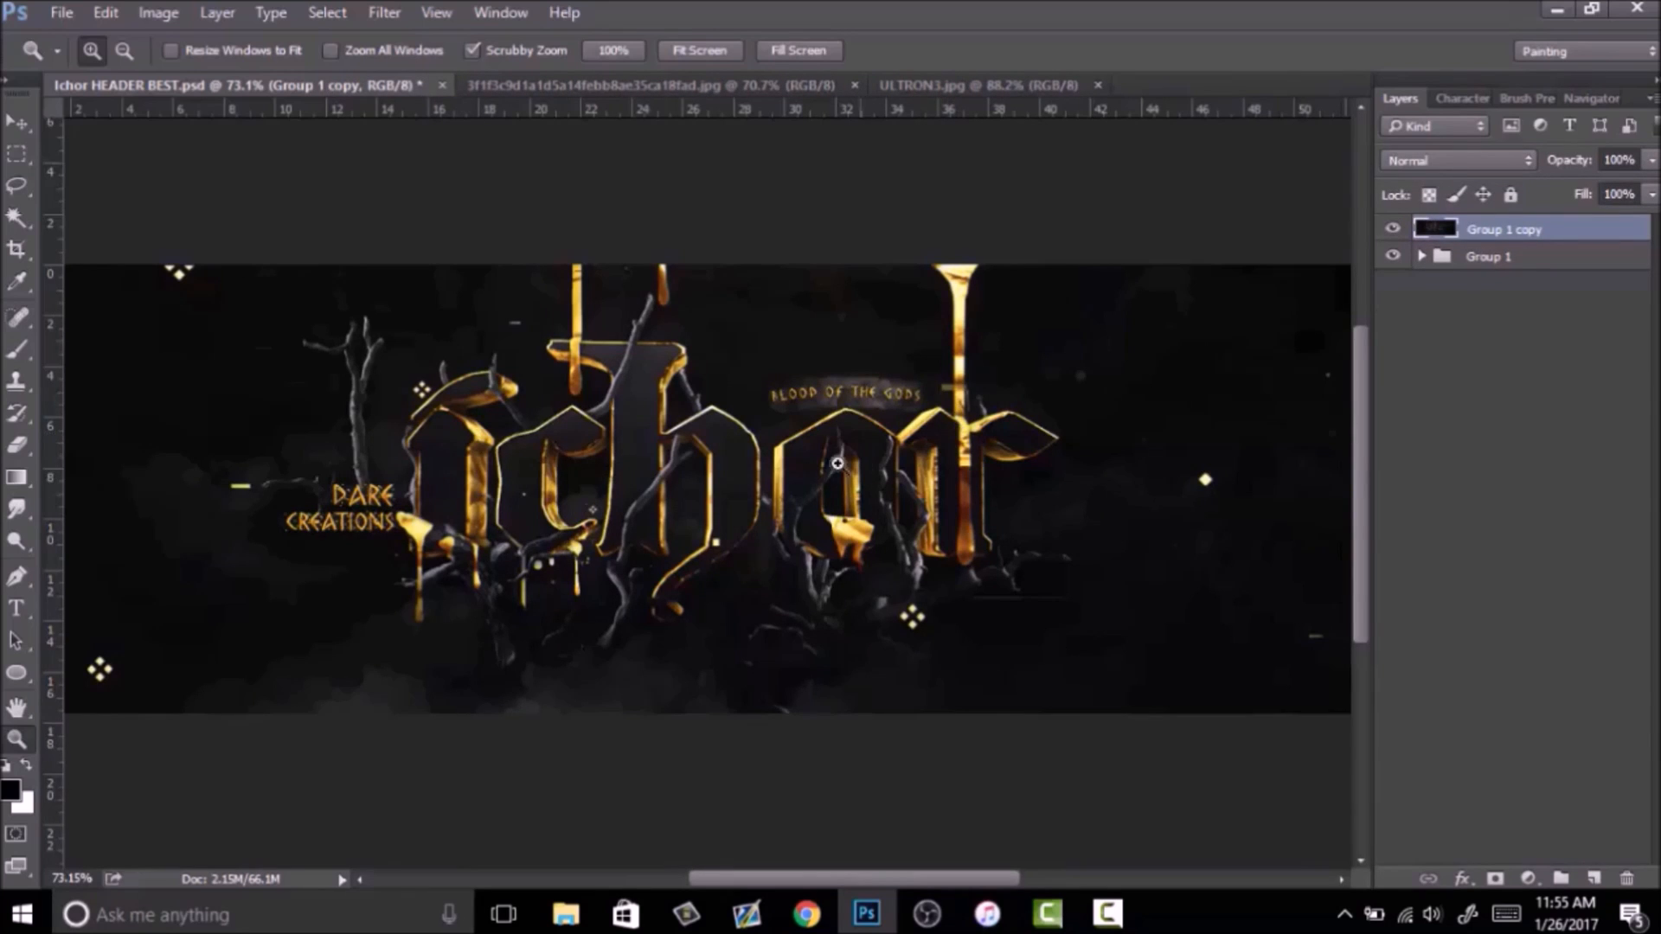
Duplicate the Group 1 copy layer and apply a Gaussian Blur to the duplicate.
drag(764, 486, 852, 488)
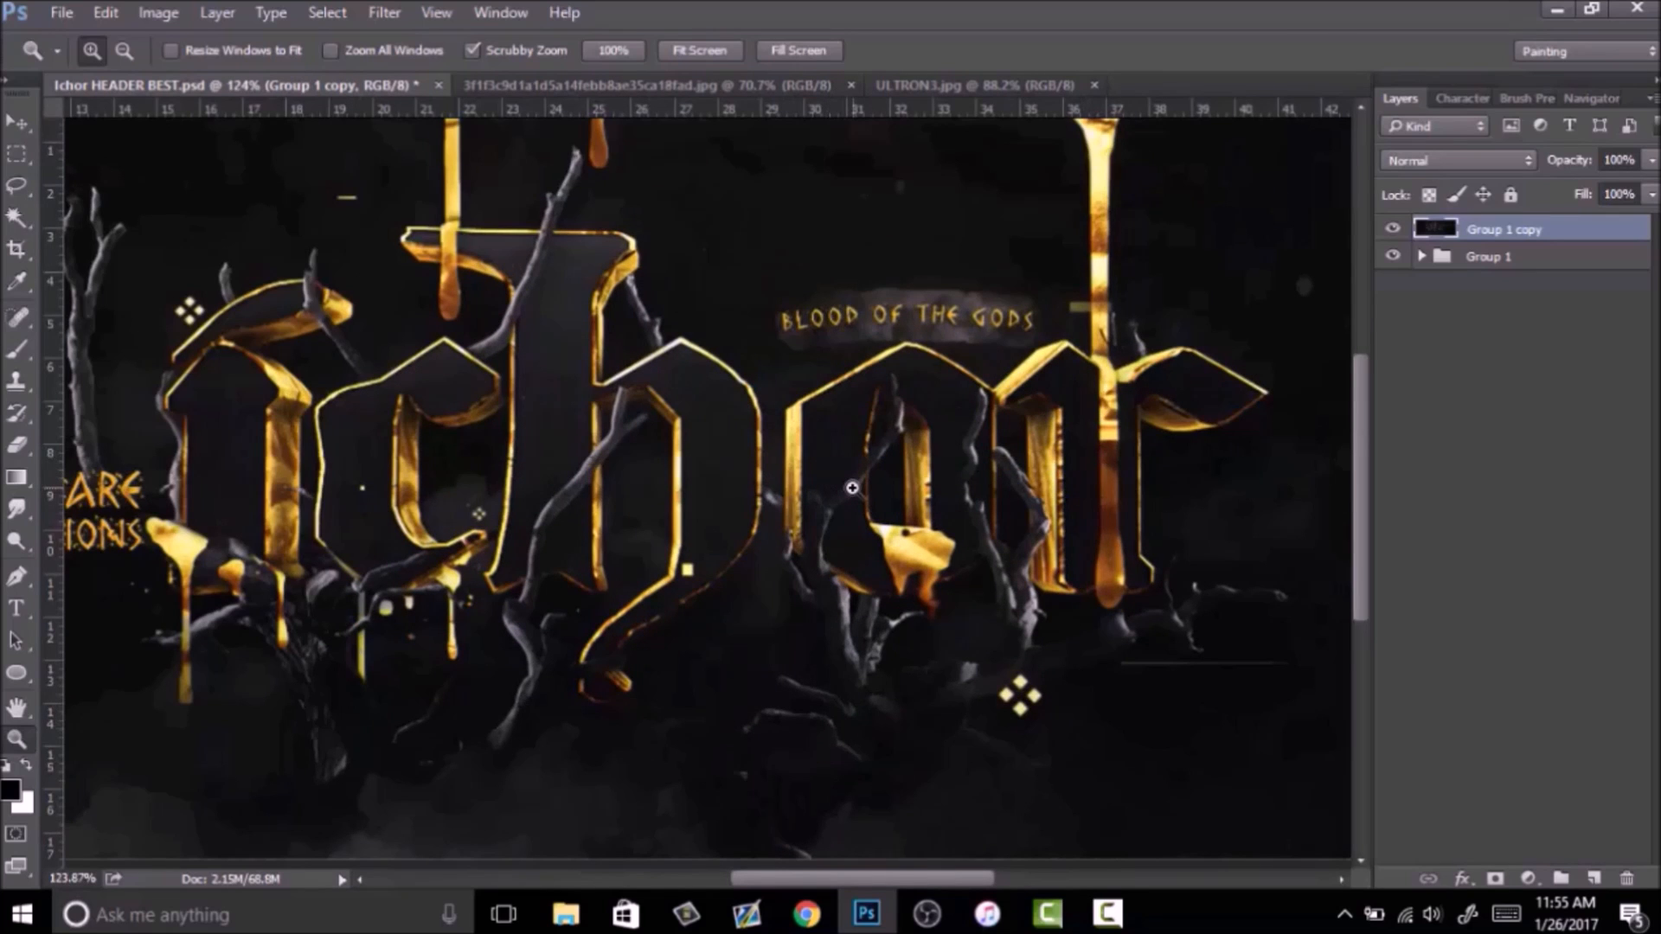
key(ctrl+j)
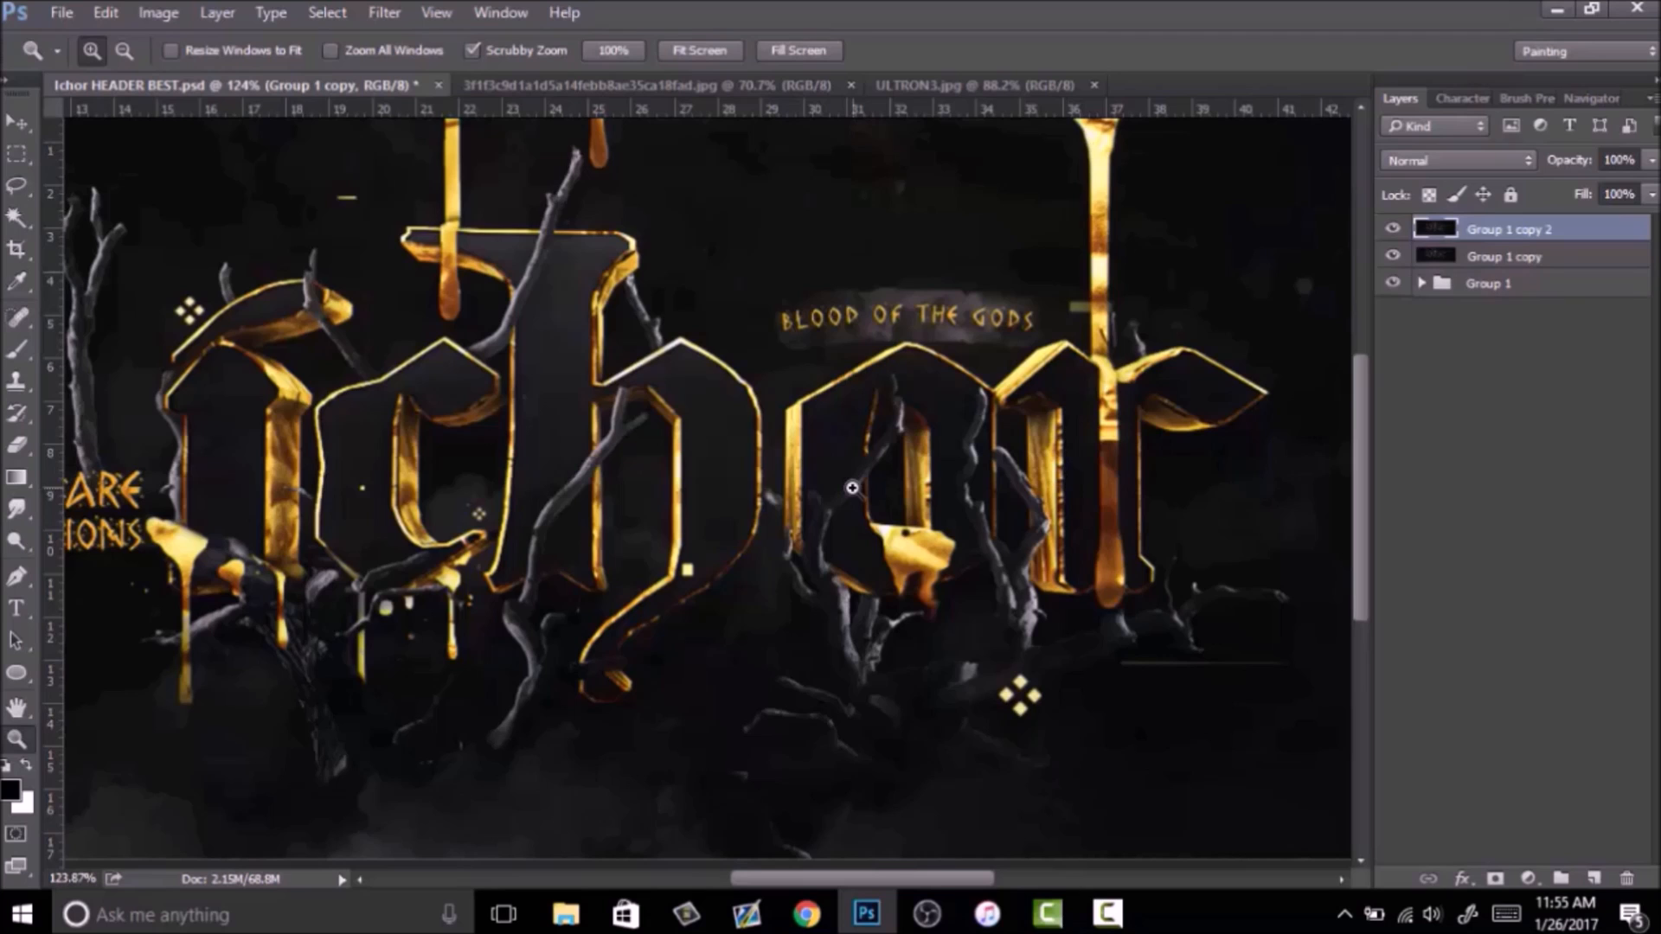
click(384, 12)
mouse_move(406, 283)
click(294, 394)
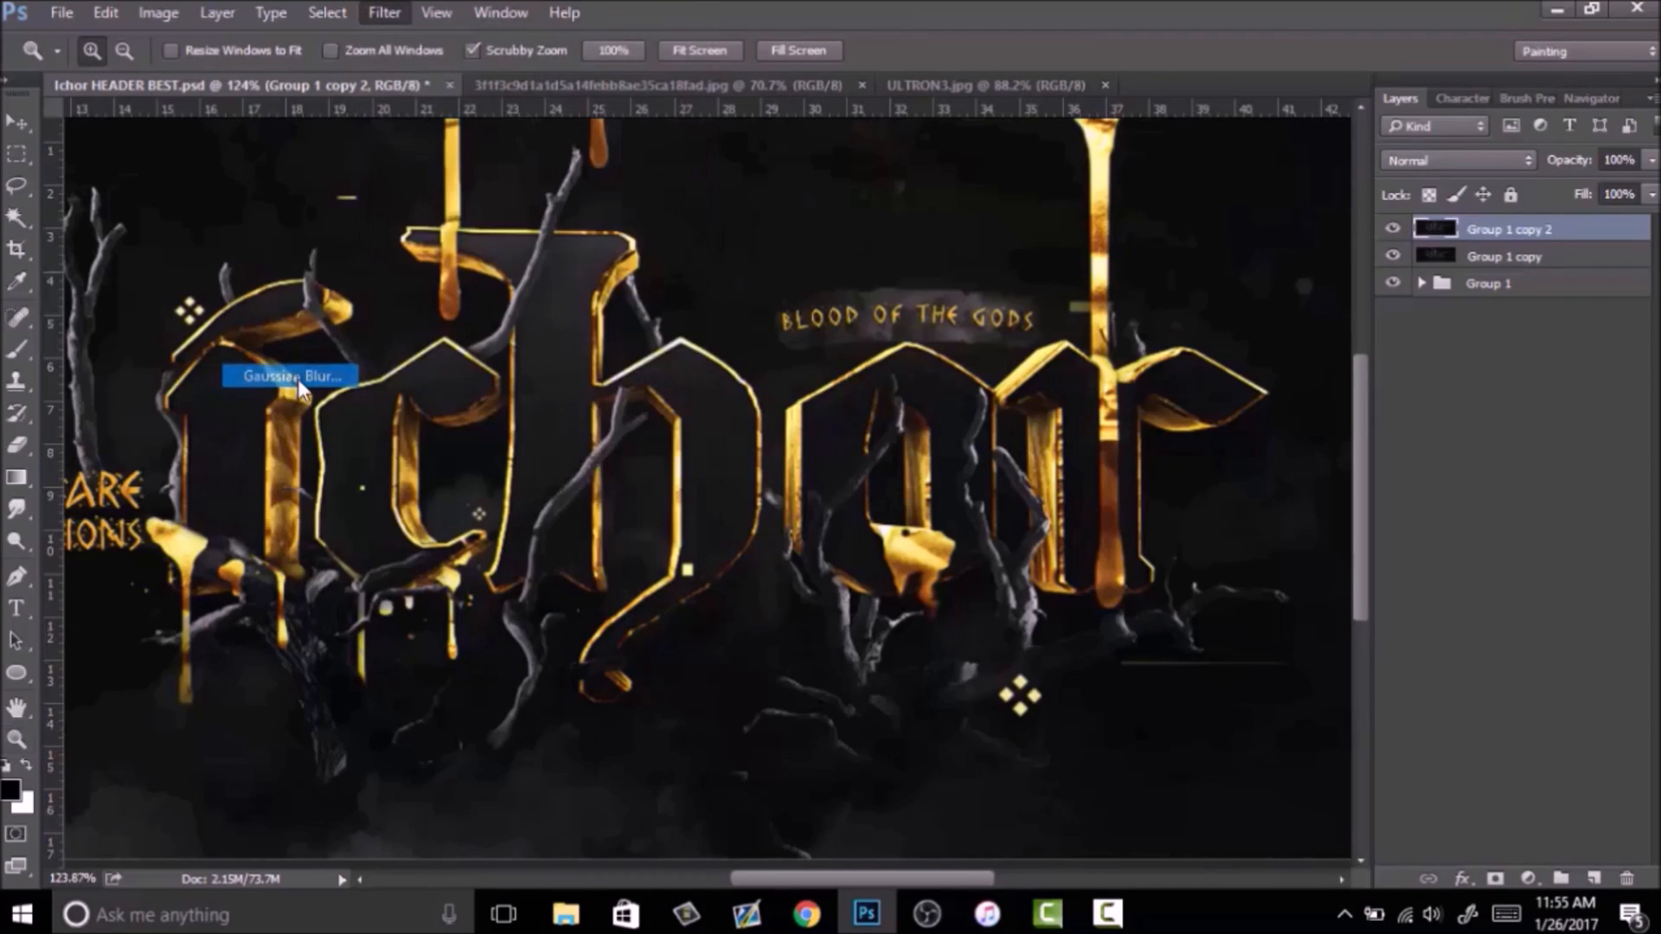
click(1484, 386)
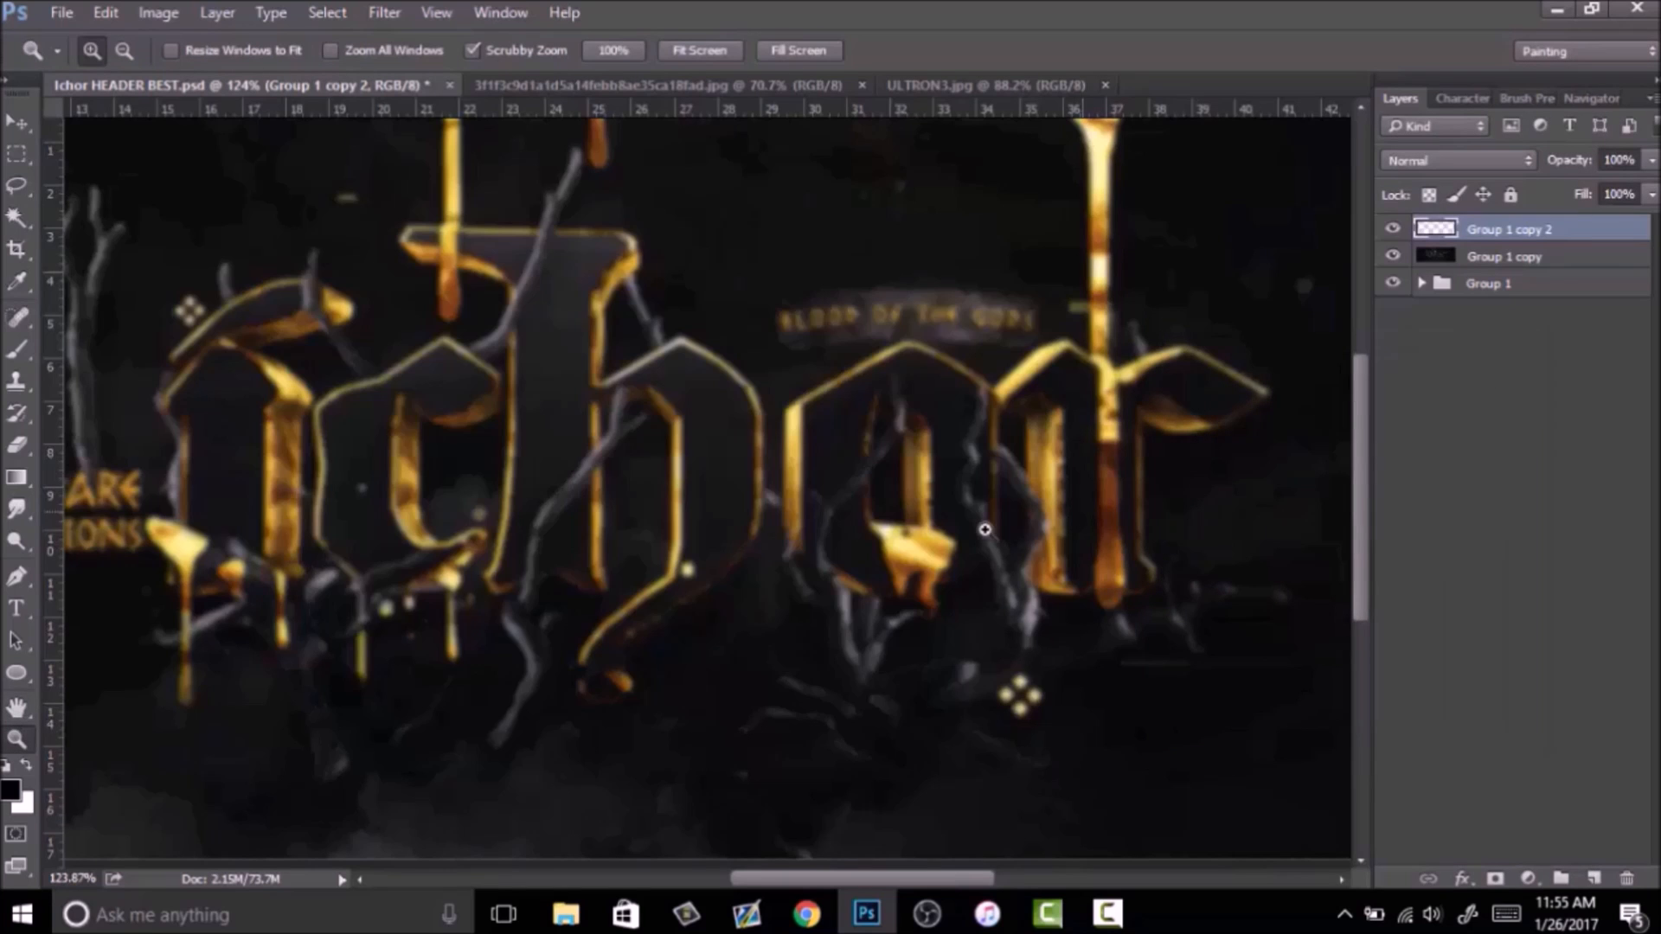
Erase the blurred layer over the Ichor lettering and the Blood of the Gods text with an 80 px eraser.
key(ctrl+0)
key(e)
drag(1015, 463, 1057, 474)
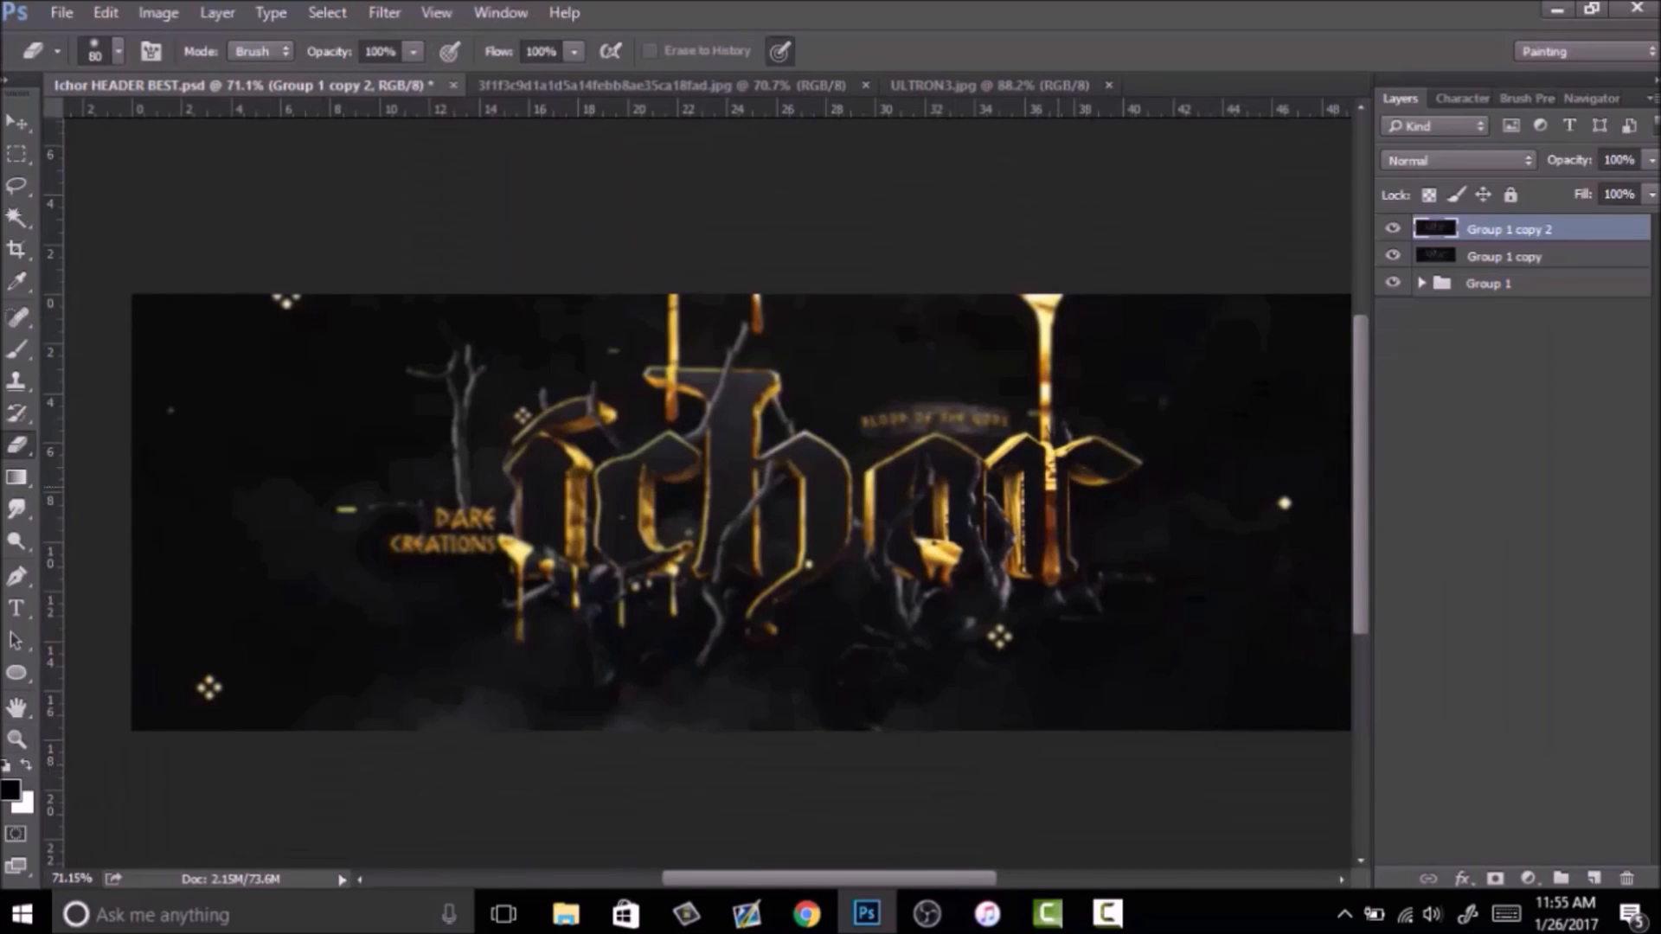
drag(889, 515, 940, 547)
drag(1051, 571, 1048, 322)
mouse_move(854, 450)
mouse_down()
mouse_move(807, 460)
mouse_move(828, 481)
mouse_move(807, 545)
mouse_move(776, 477)
mouse_move(728, 498)
mouse_move(675, 379)
mouse_move(761, 381)
mouse_move(747, 439)
mouse_move(679, 370)
mouse_move(687, 276)
mouse_move(696, 486)
mouse_move(614, 496)
mouse_move(655, 523)
mouse_move(639, 544)
mouse_move(550, 489)
mouse_move(542, 552)
mouse_move(547, 423)
mouse_move(599, 413)
mouse_move(543, 447)
mouse_move(566, 510)
mouse_move(546, 532)
mouse_move(466, 521)
mouse_move(402, 569)
mouse_move(544, 549)
mouse_move(563, 574)
mouse_move(797, 459)
mouse_move(894, 428)
mouse_move(1010, 424)
mouse_up()
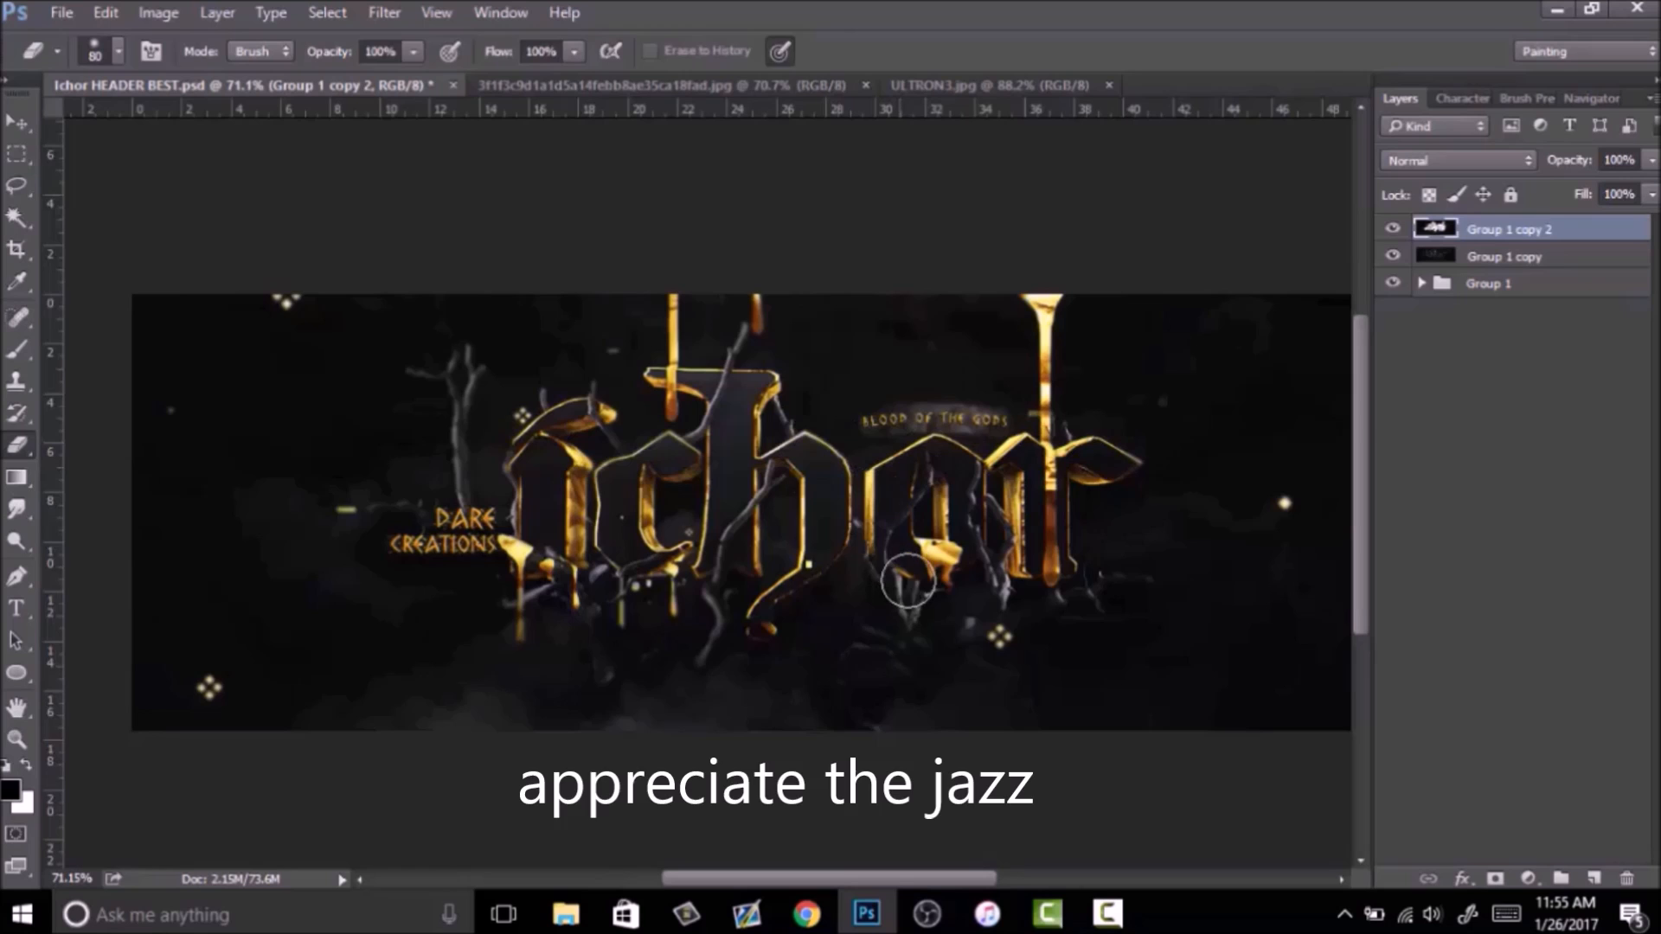
Merge the partly erased blur layer down into Group 1 copy and duplicate the result.
key(z)
drag(889, 568, 912, 564)
right_click(1543, 246)
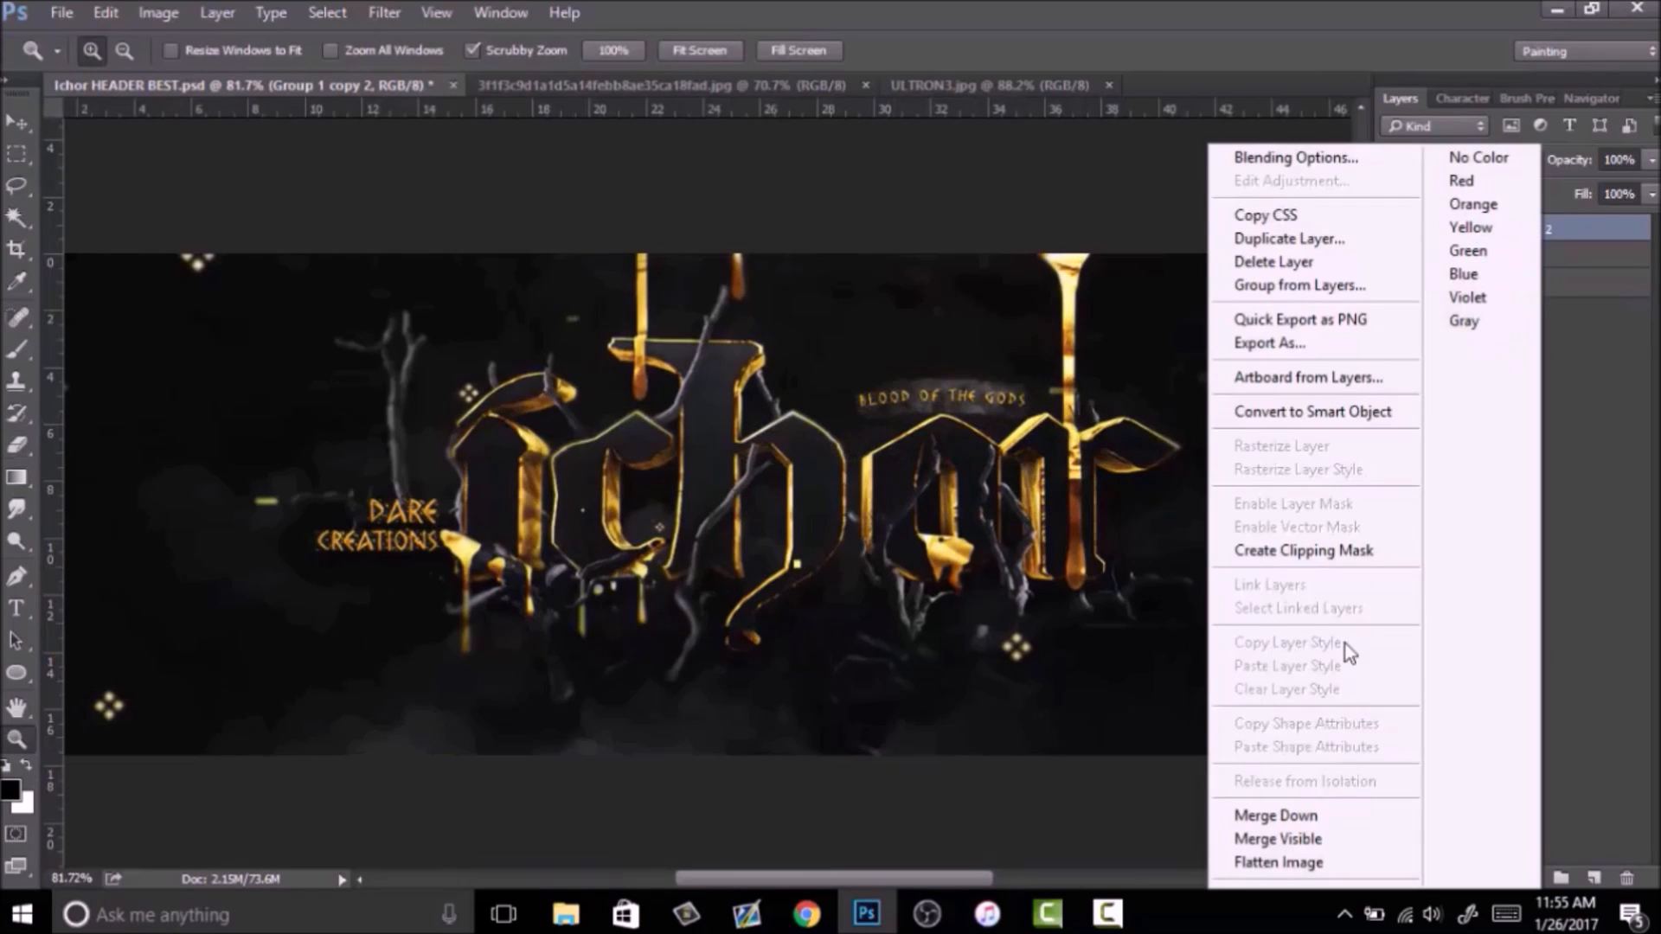
click(1288, 814)
key(ctrl+j)
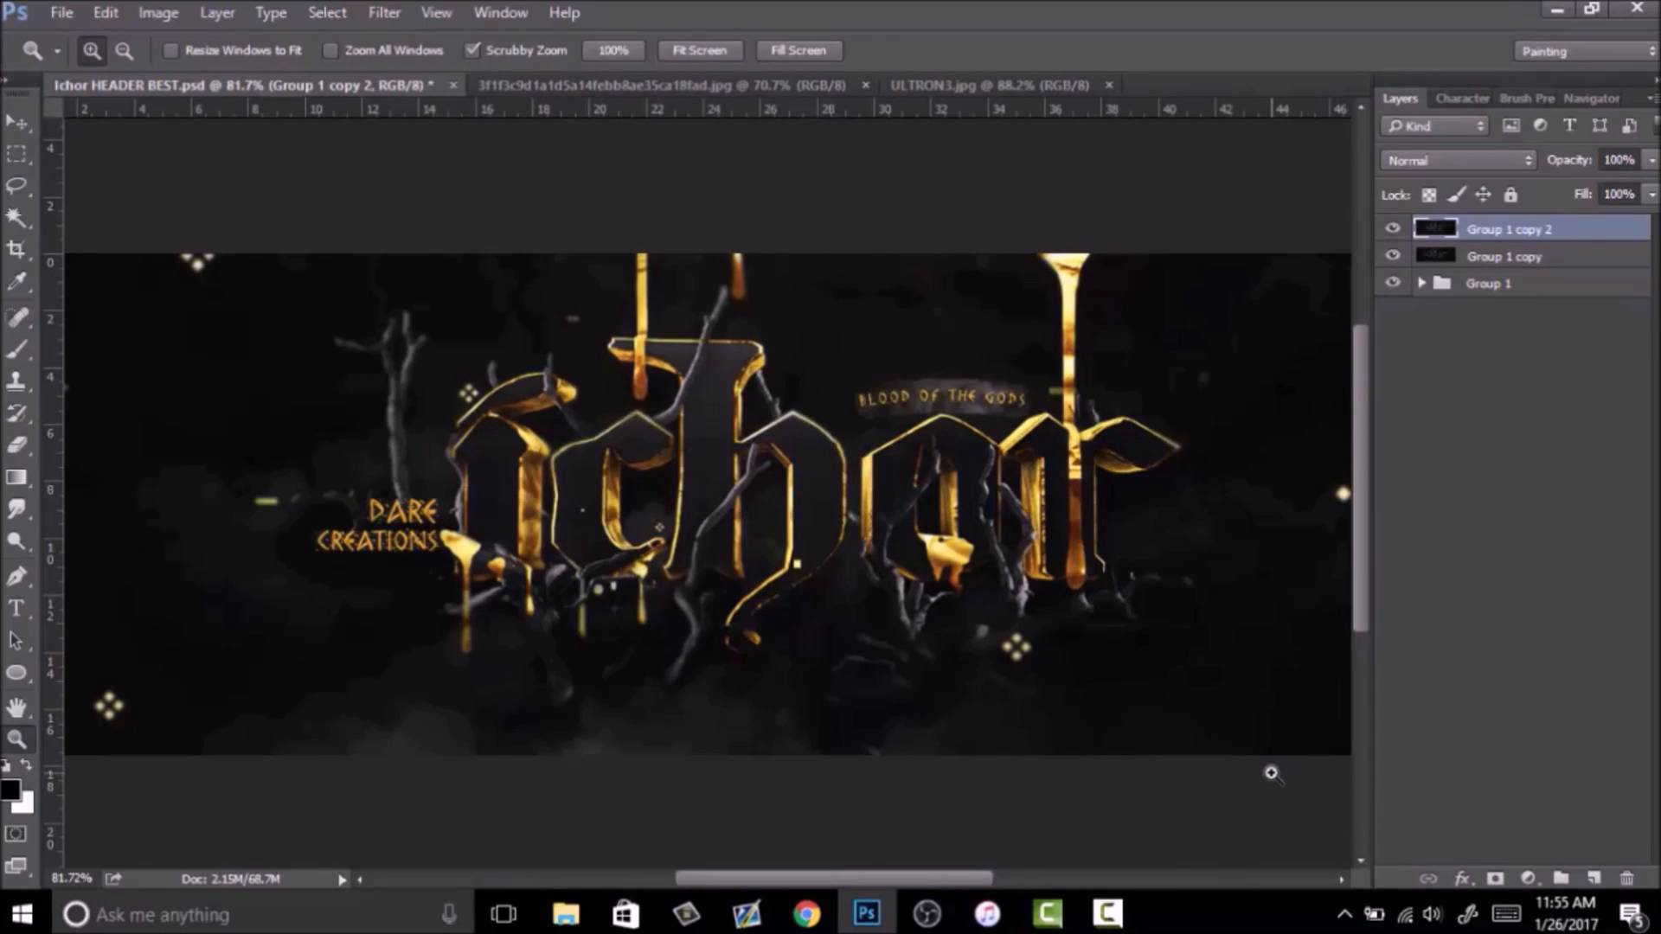
Add 0.5% noise to the duplicated layer and check the grain on the lettering up close.
click(385, 12)
mouse_move(416, 353)
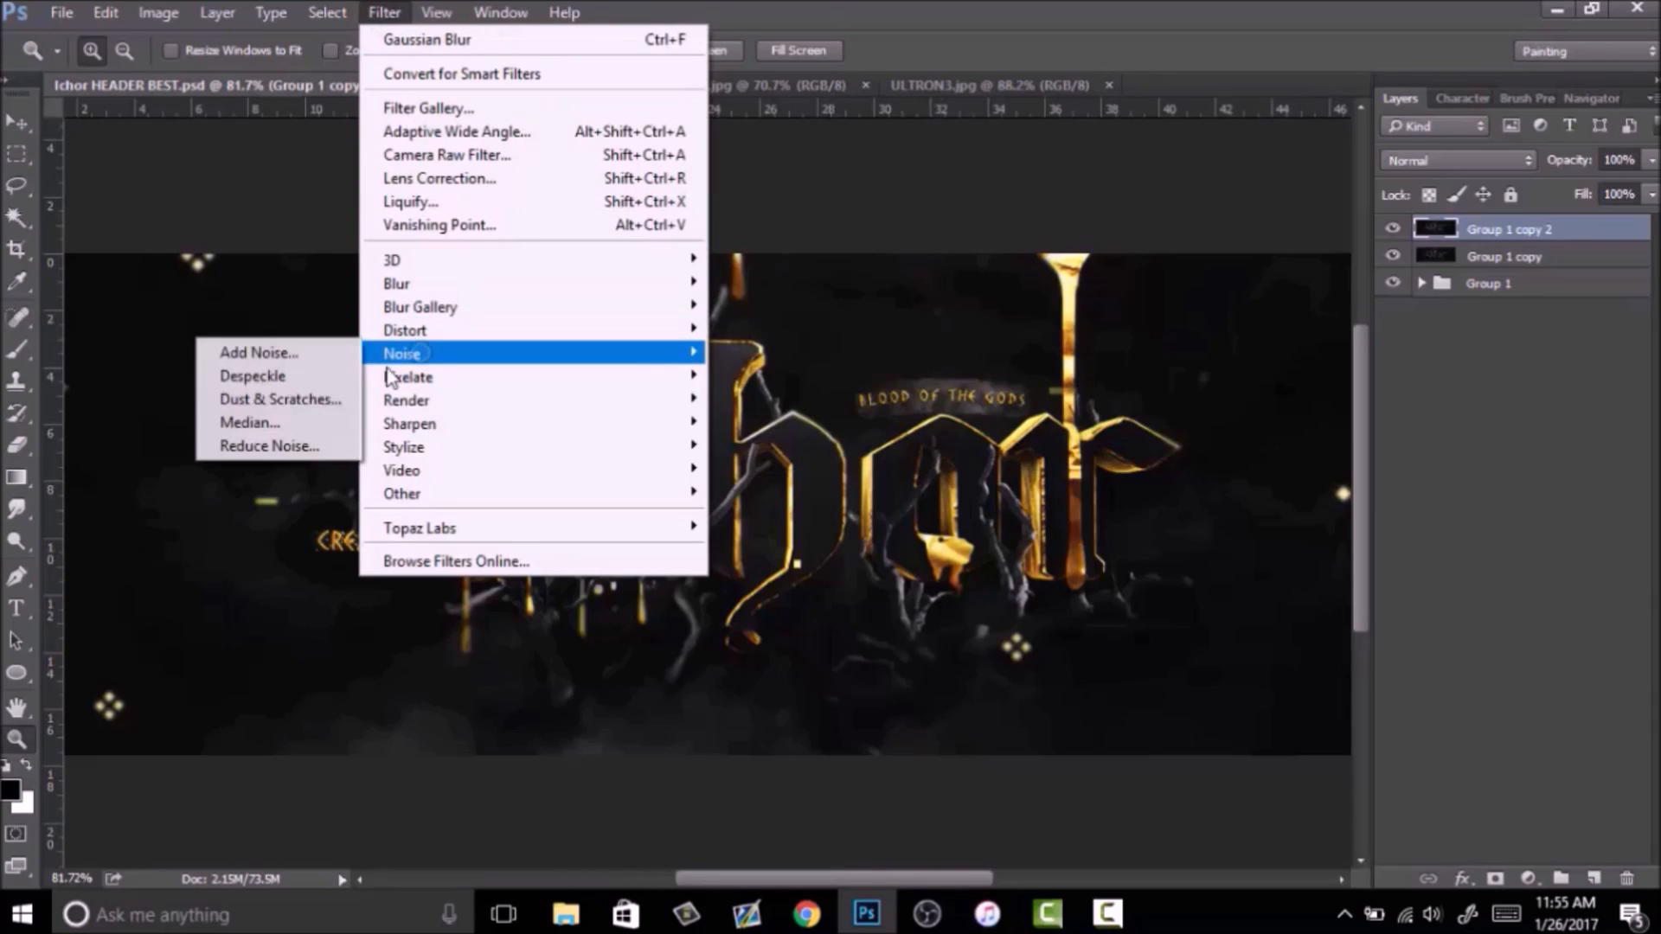
click(257, 352)
text(.5)
key(Return)
key(z)
click(820, 498)
Merge the noise layer down into Group 1 copy and duplicate the merged layer.
right_click(1575, 242)
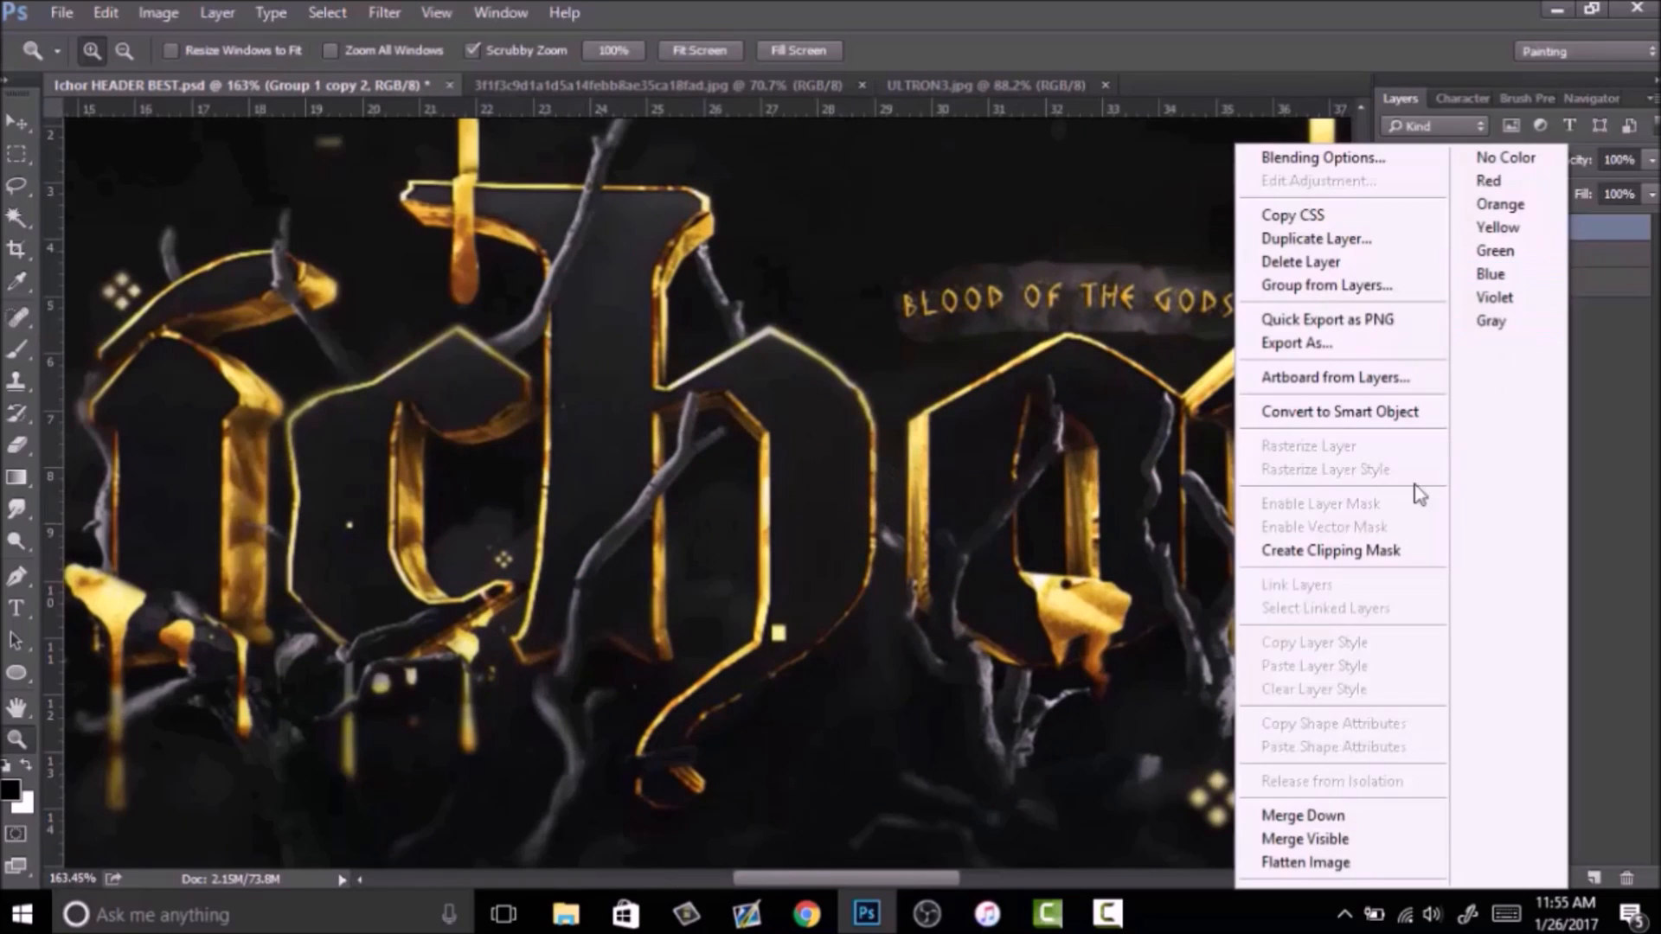
click(1293, 800)
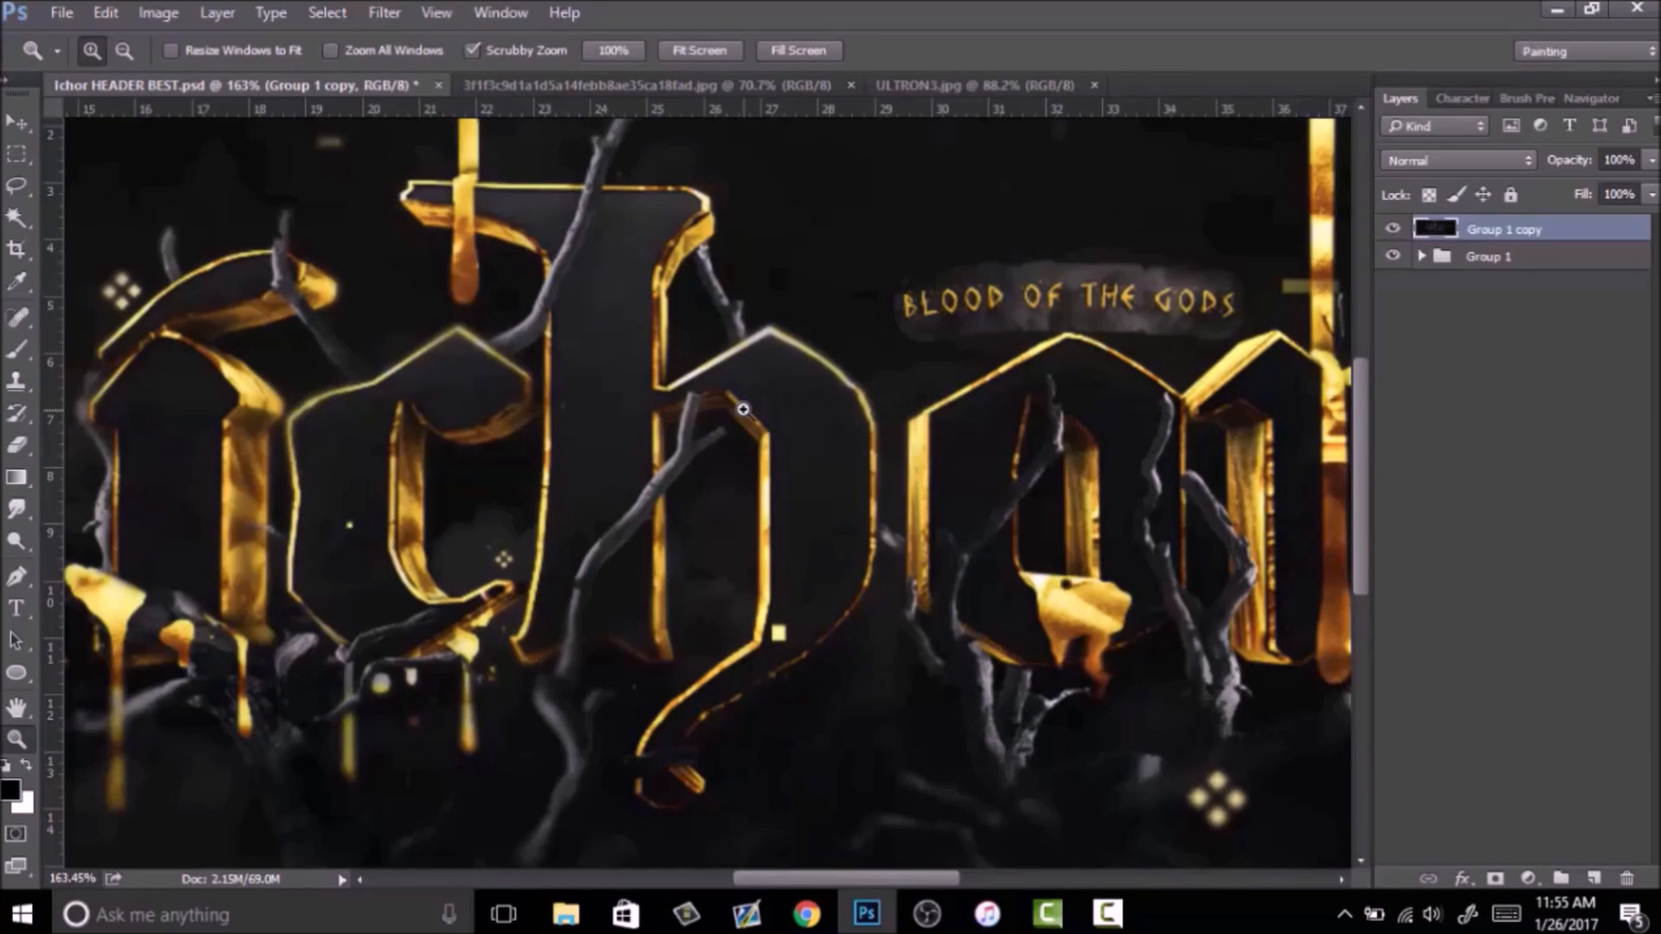
key(ctrl+j)
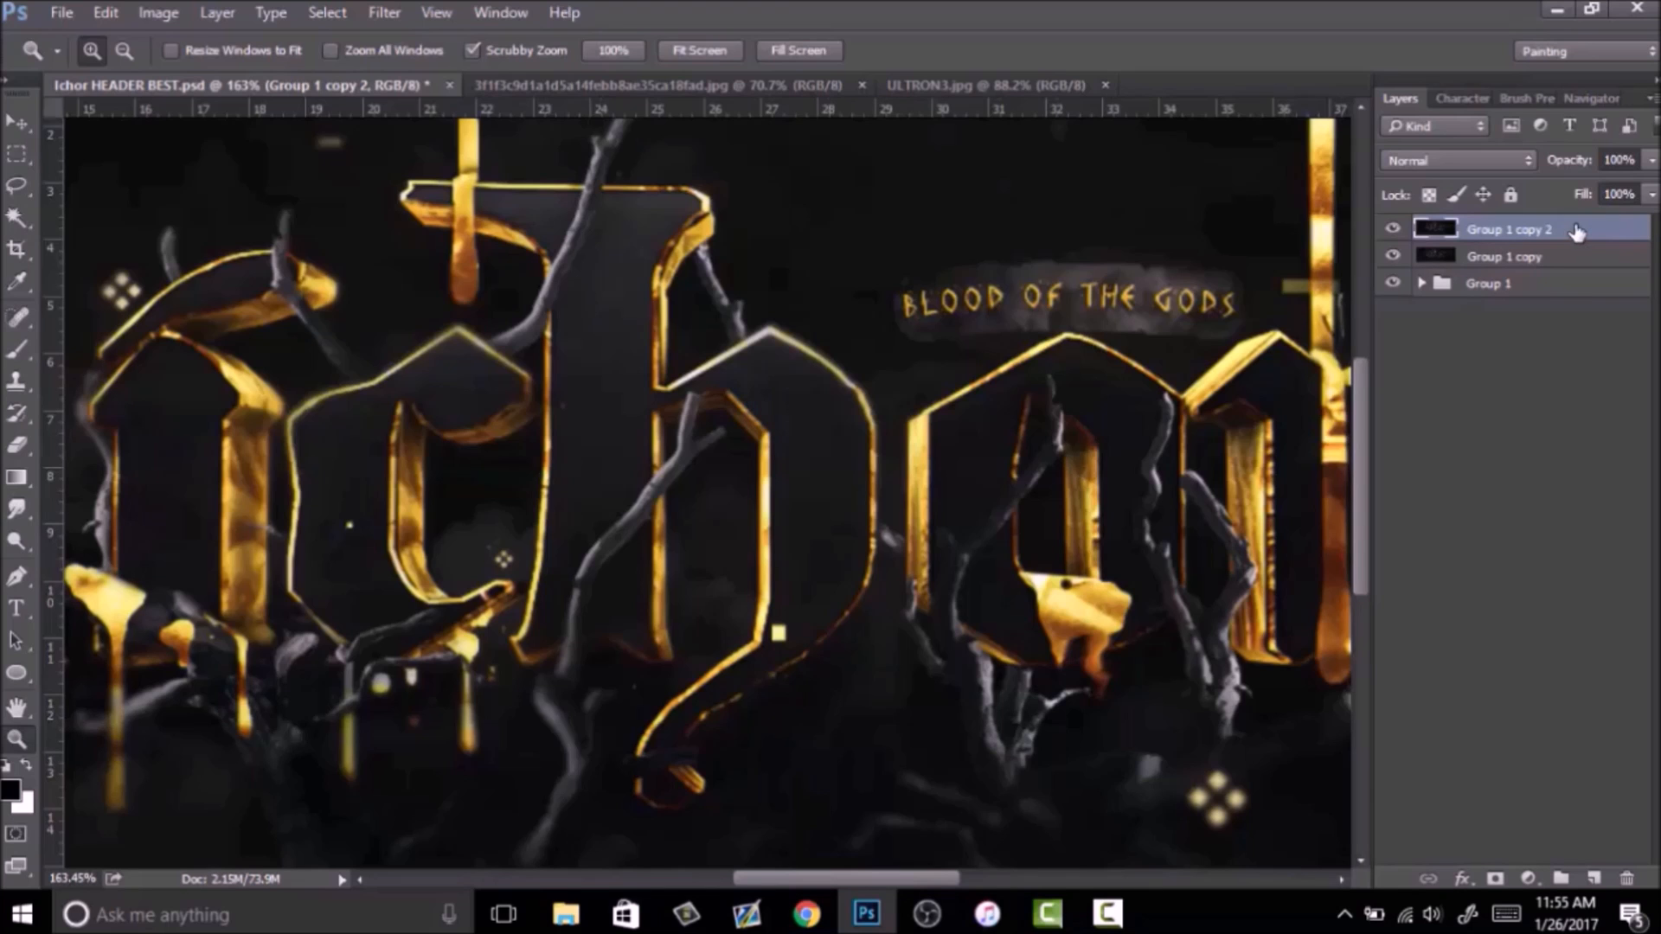
Turn off the green channel in the blending options of Group 1 copy 2.
double_click(1576, 232)
click(1199, 384)
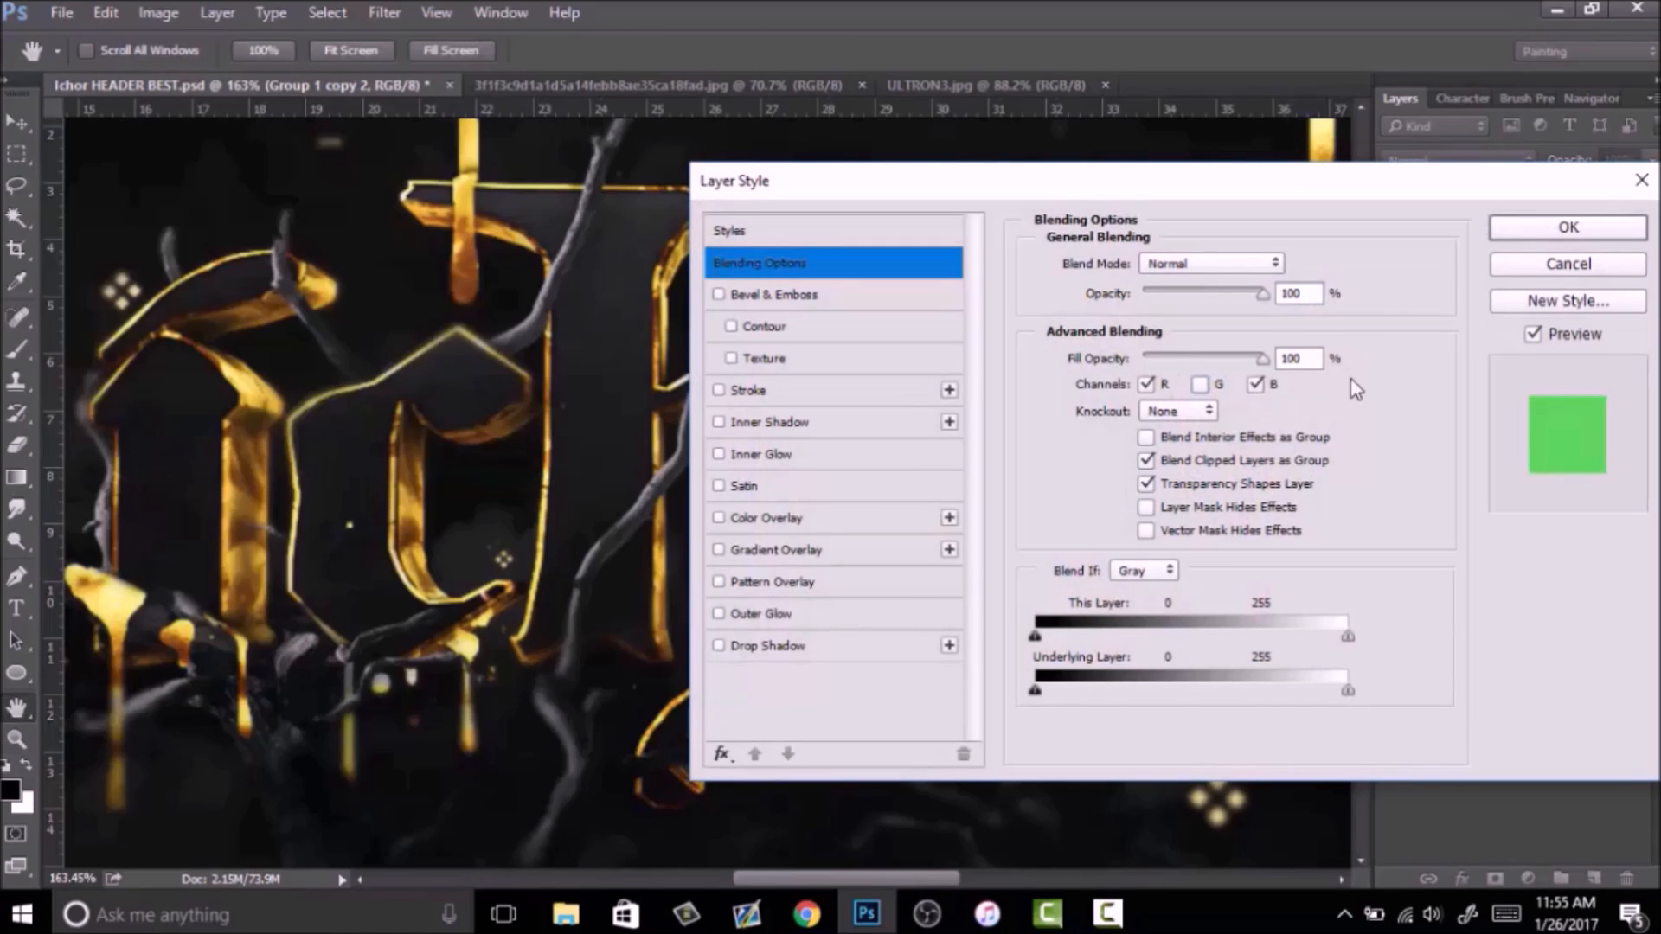
click(1561, 229)
Transform Group 1 copy 2 for colour fringing, setting its height to 100.07% and widening it slightly to match.
drag(846, 303, 862, 302)
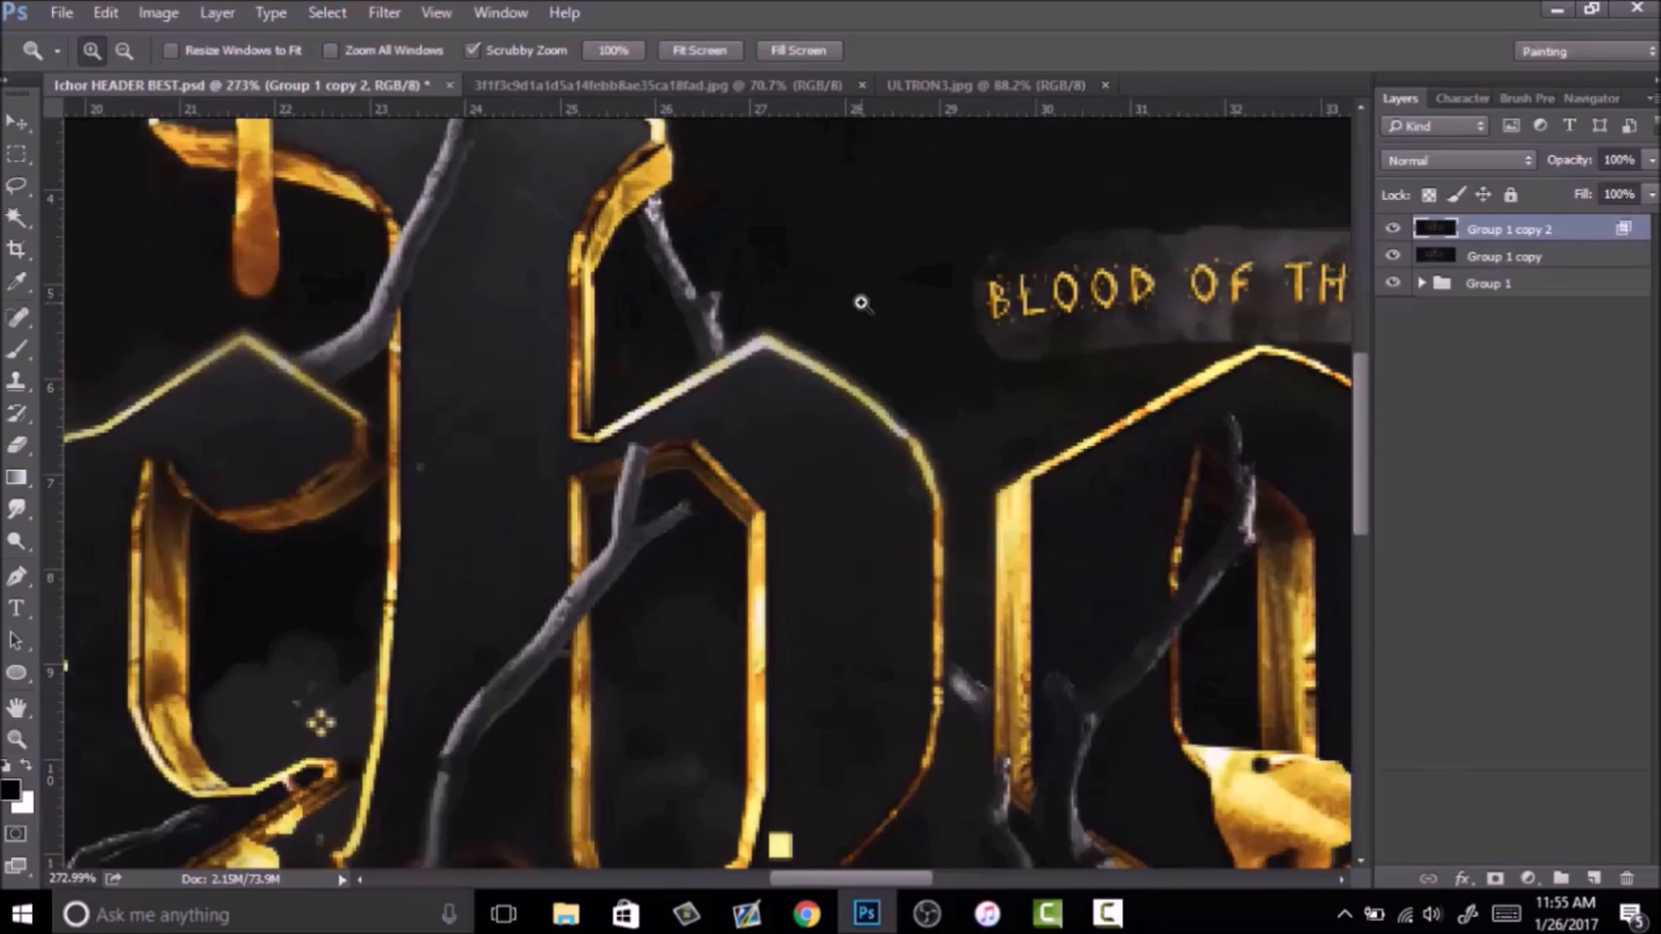
key(ctrl+t)
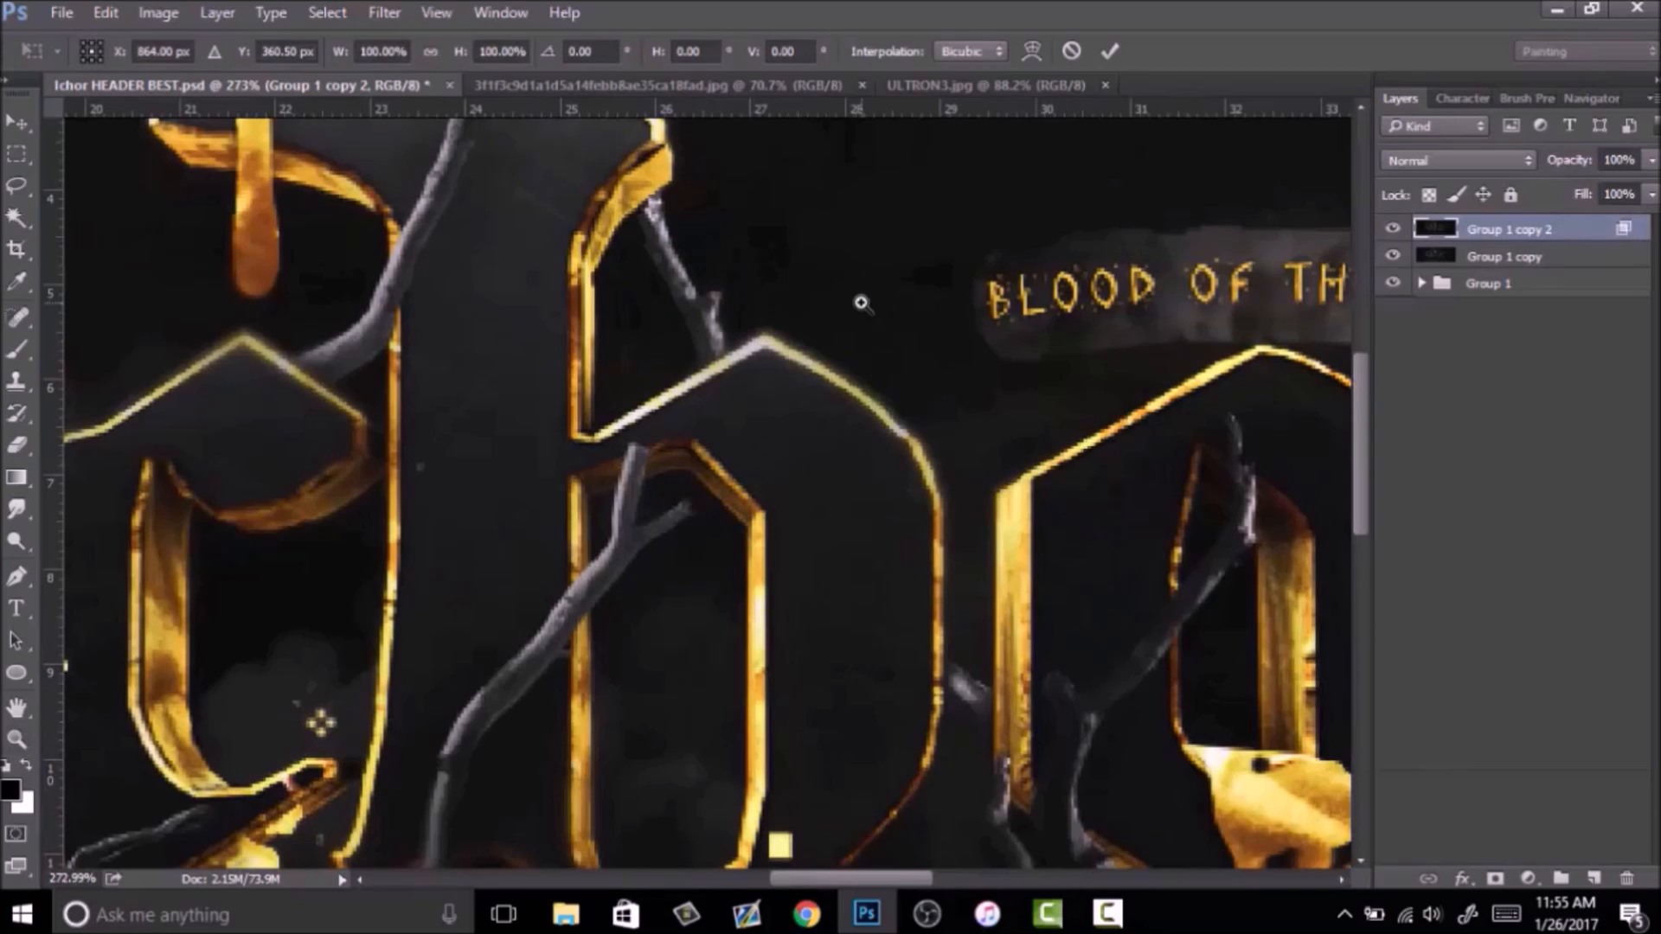
click(510, 51)
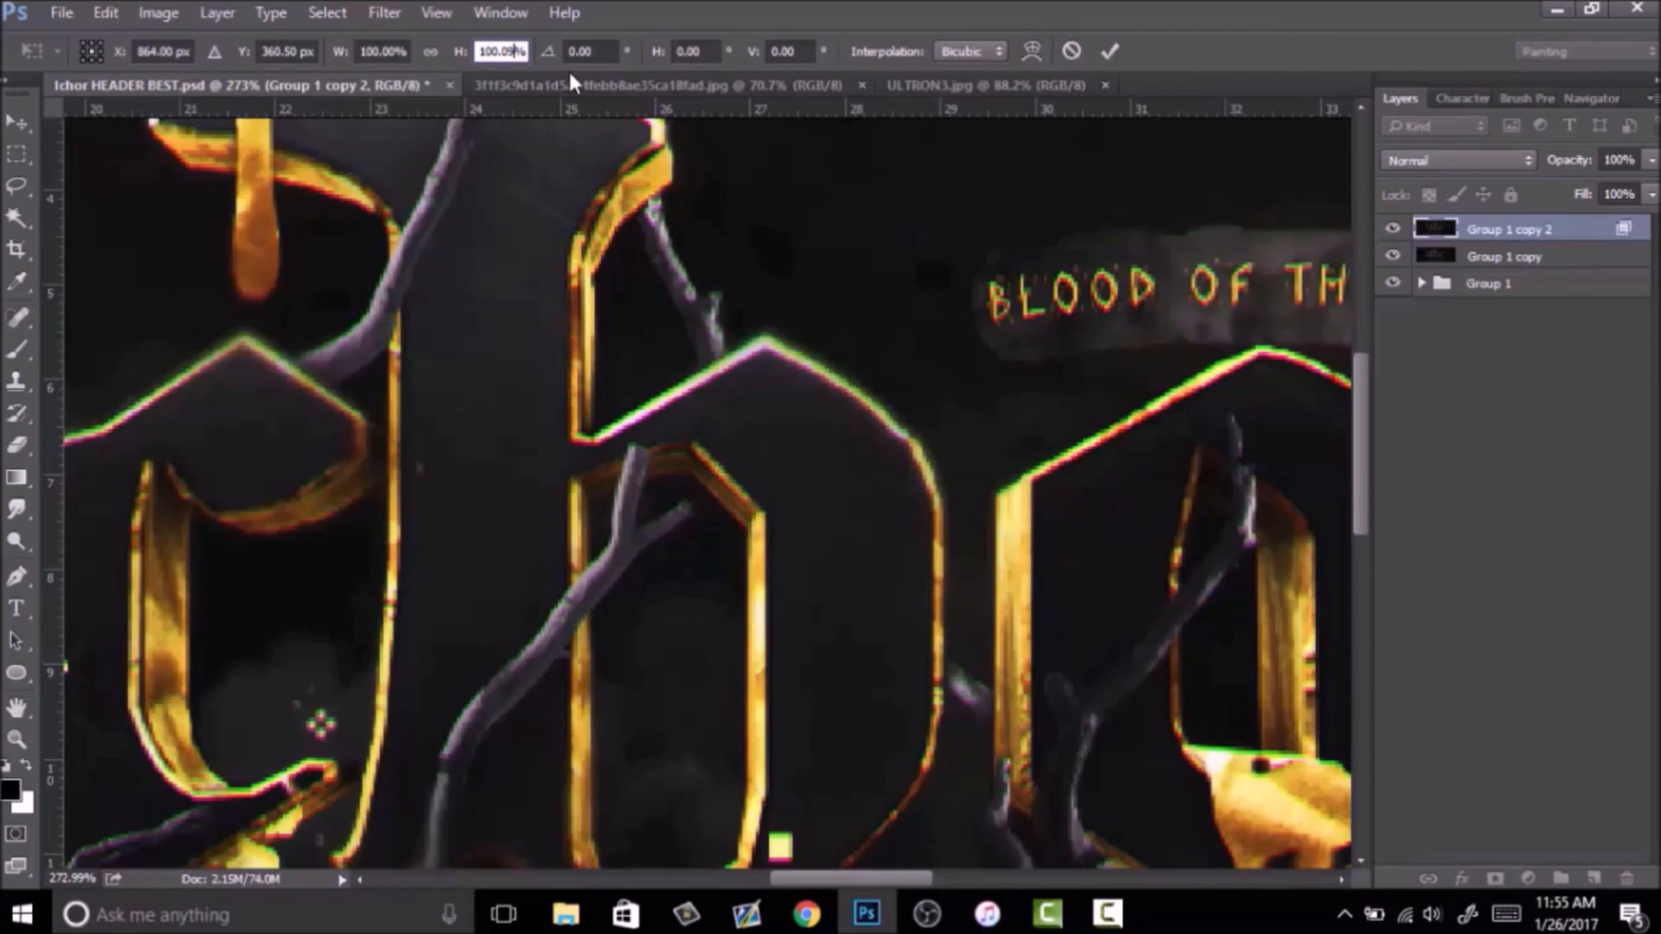
key(BackSpace)
text(7)
click(400, 52)
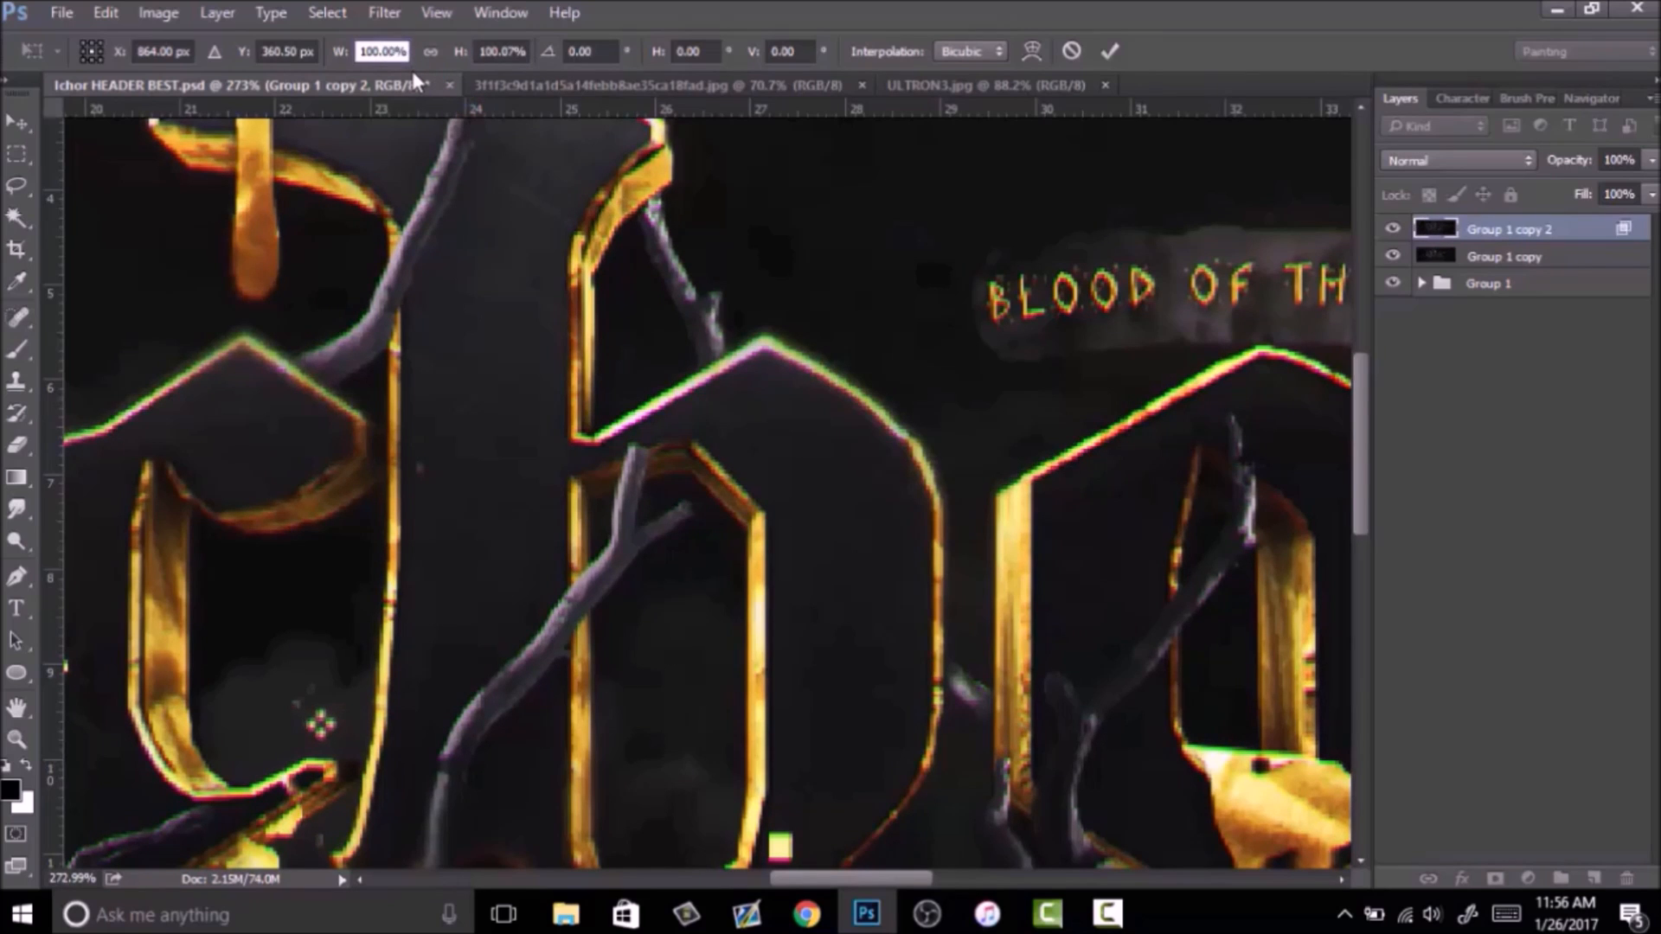
text(7)
key(Return)
key(Return)
drag(802, 483, 615, 613)
drag(814, 562, 797, 496)
right_click(789, 556)
click(817, 565)
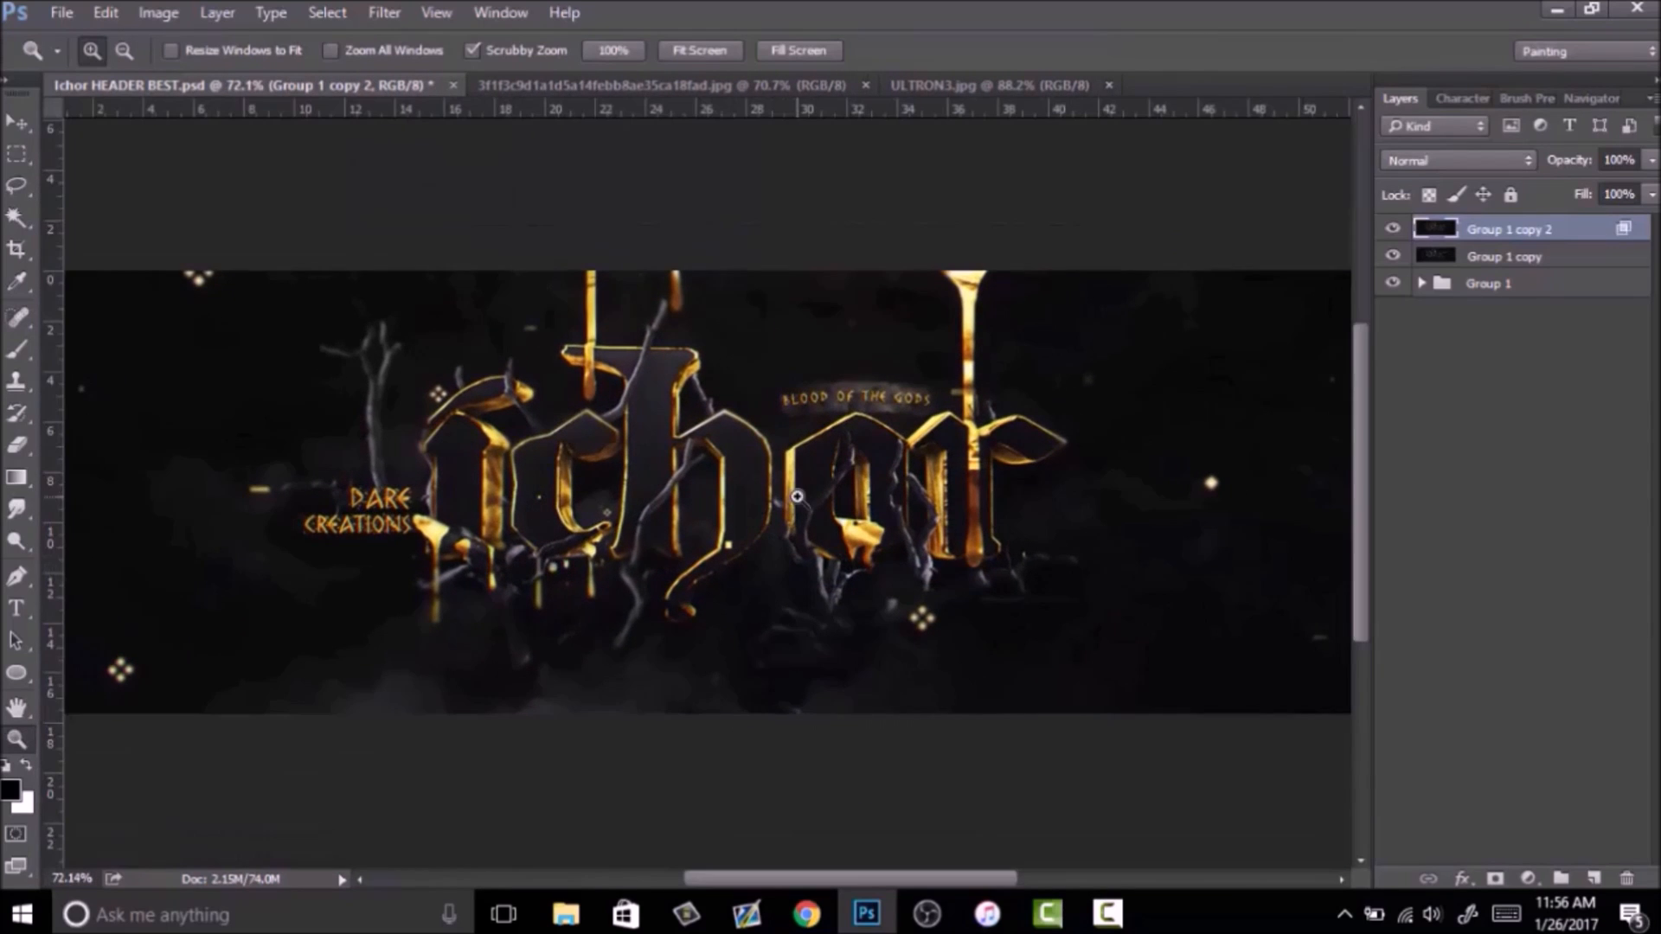
Merge the colour-fringed layer down into Group 1 copy and make a new duplicate of it.
right_click(1551, 247)
click(1320, 808)
drag(771, 480, 855, 465)
key(ctrl+j)
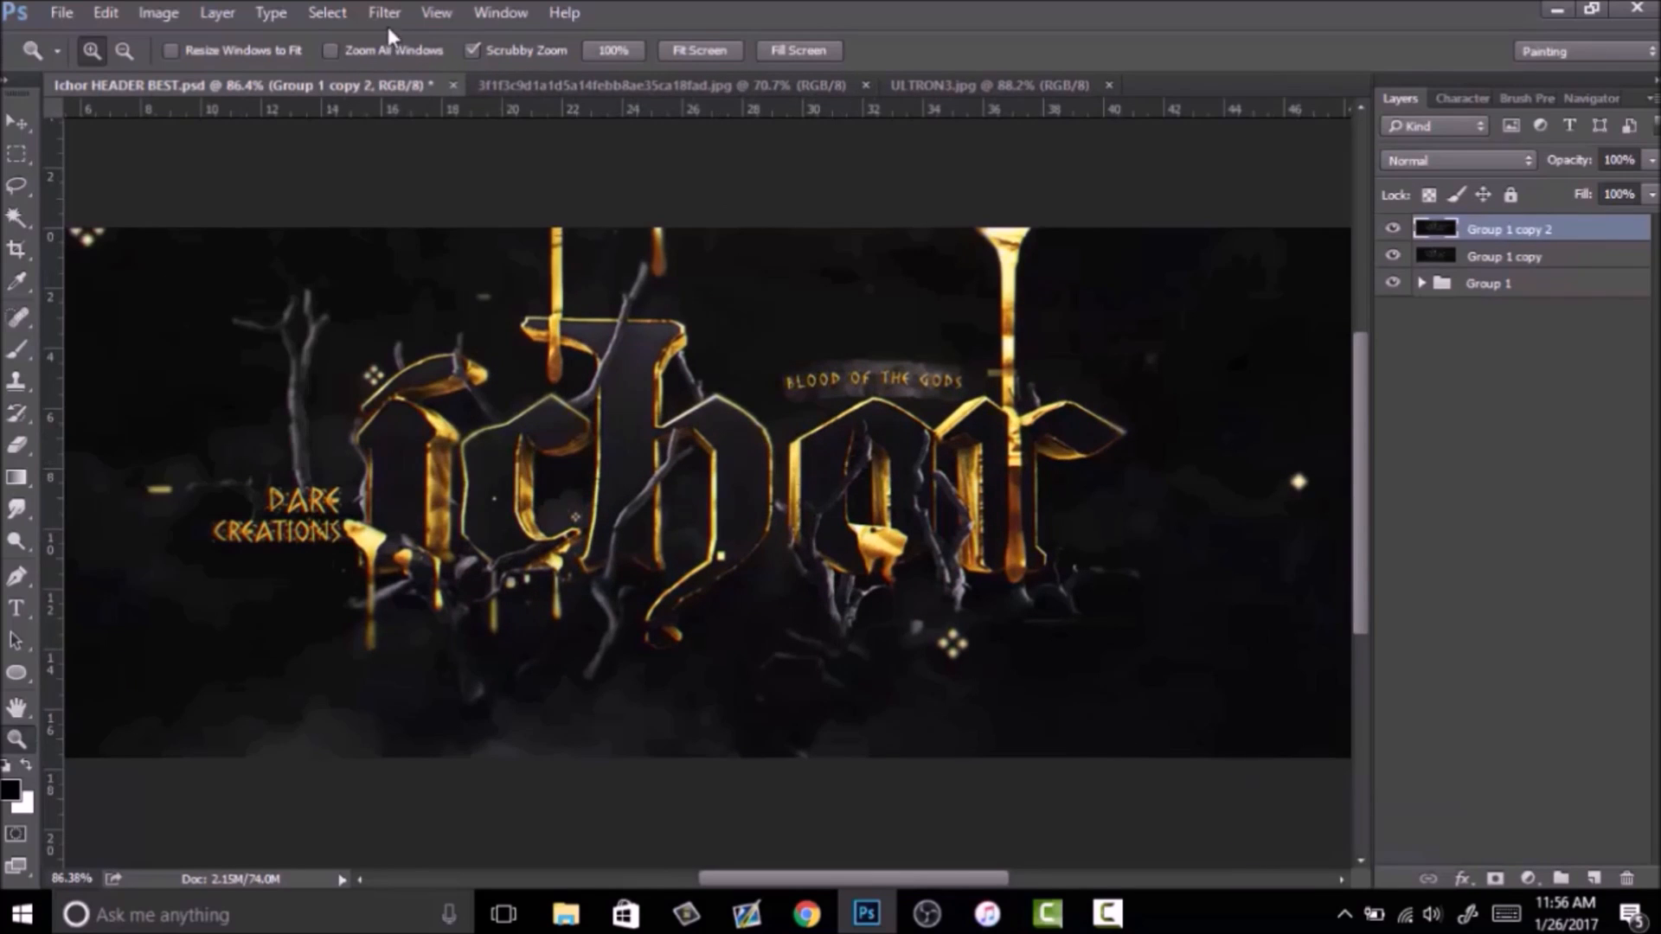
Apply the Sharpen filter to the Group 1 copy 2 layer.
click(385, 13)
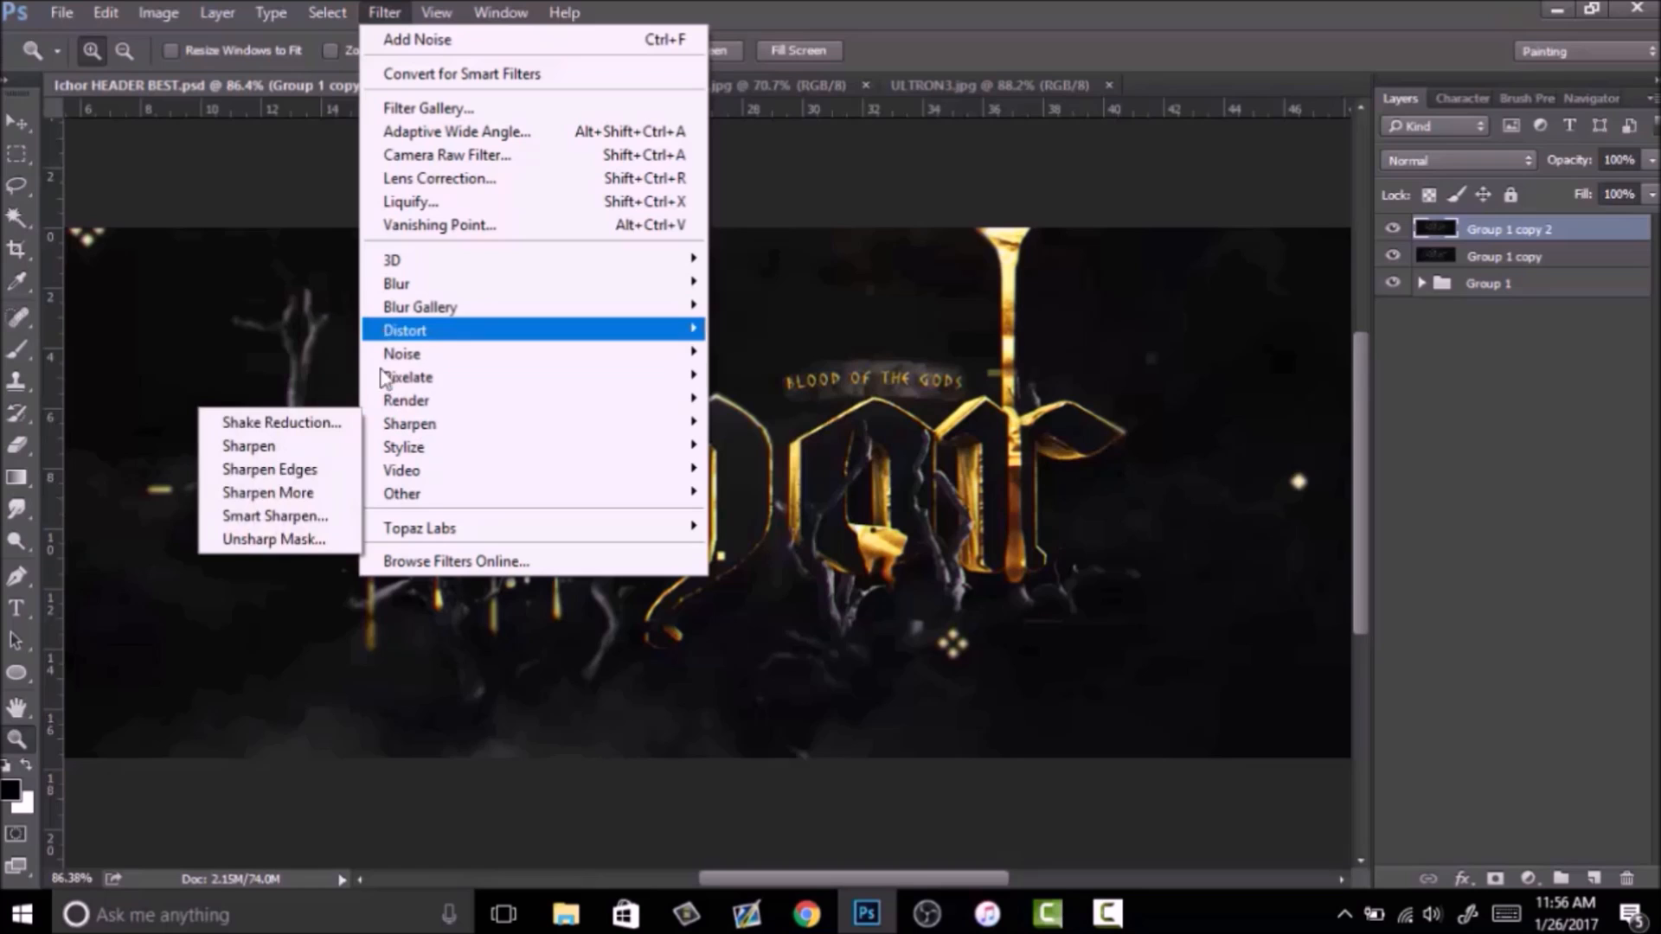
click(260, 445)
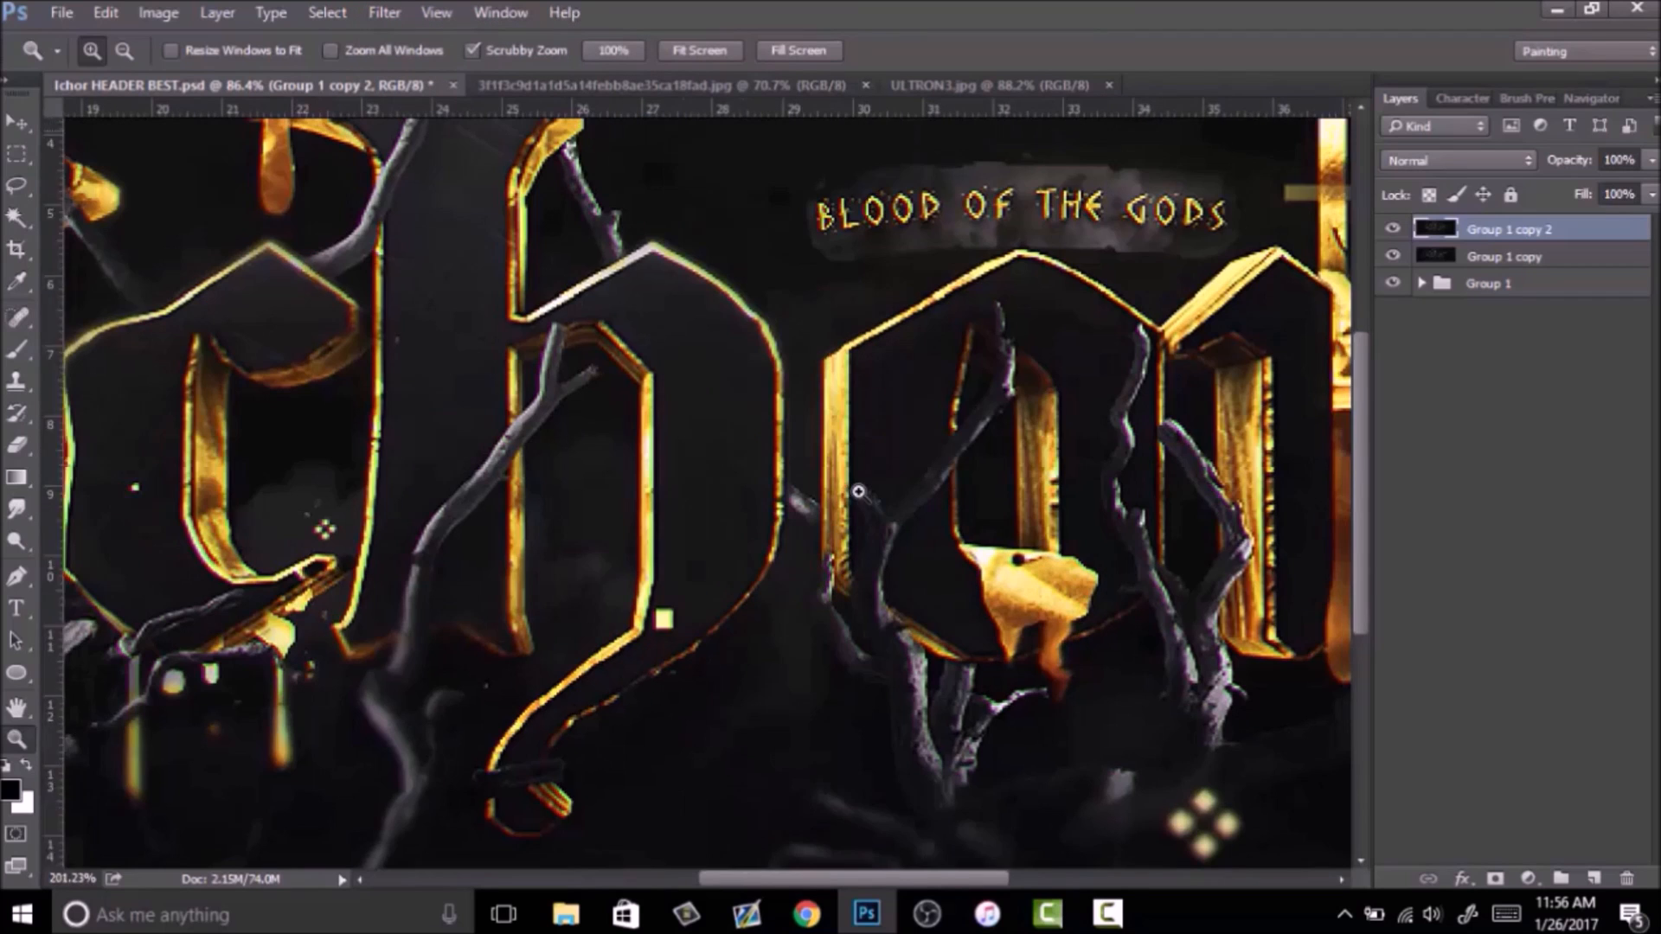
Examine the lettering up close and across the whole header, comparing it with and without the sharpened Group 1 copy 2 layer.
drag(769, 514, 887, 394)
click(1392, 230)
click(1393, 231)
click(1393, 230)
click(1393, 230)
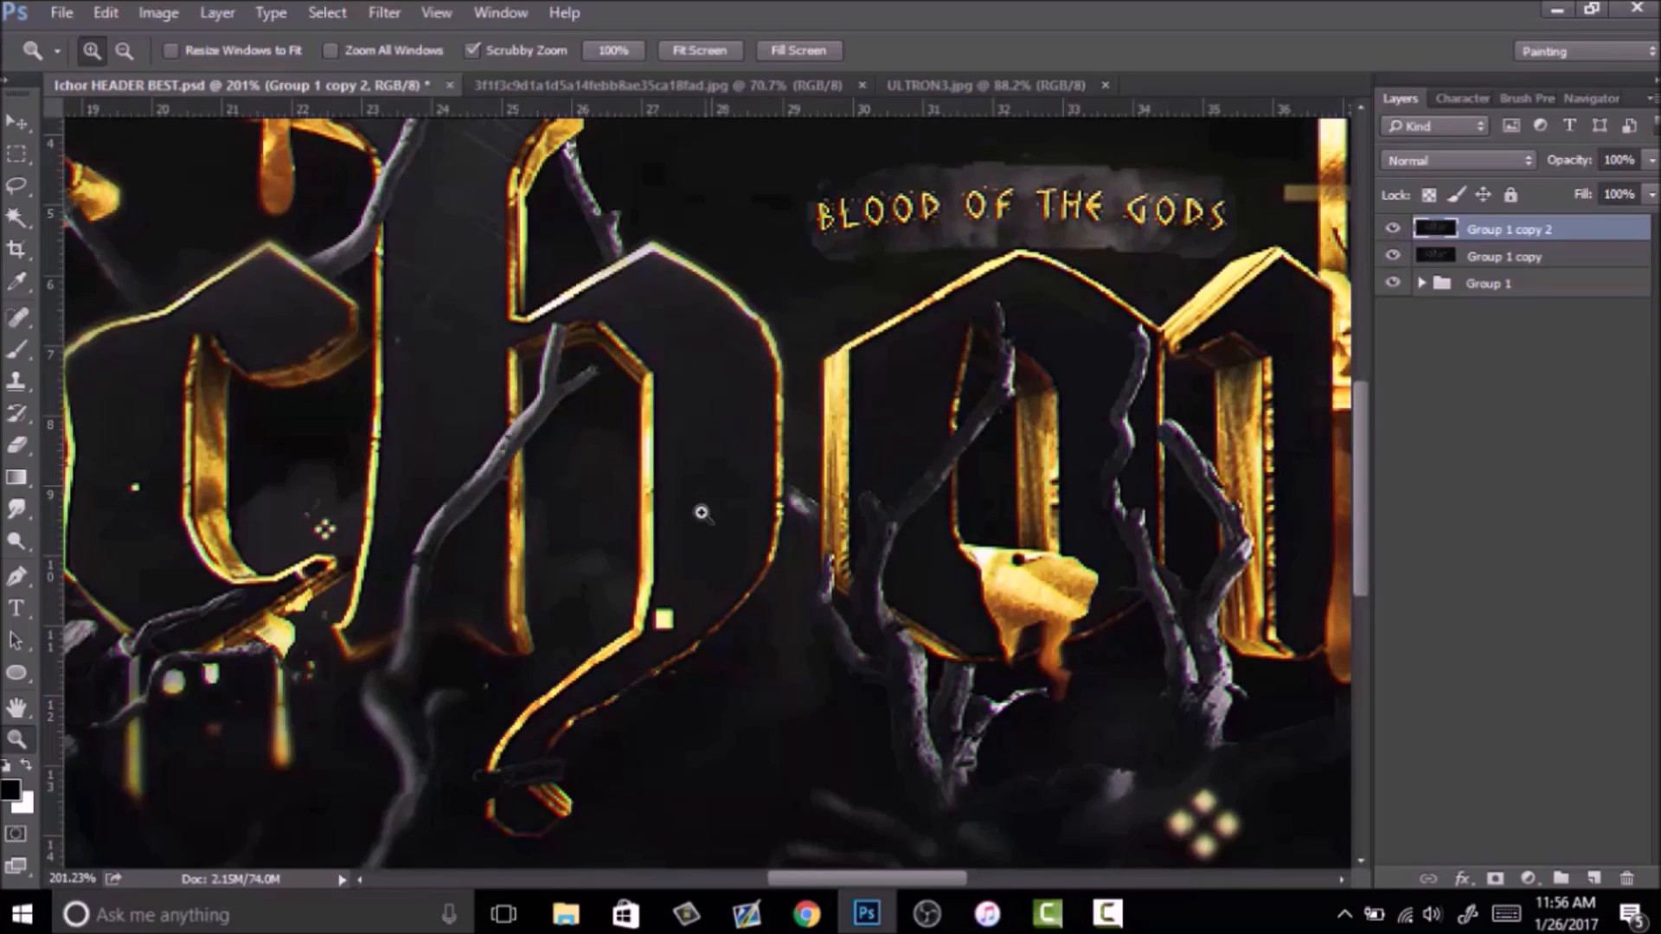
drag(639, 356, 652, 296)
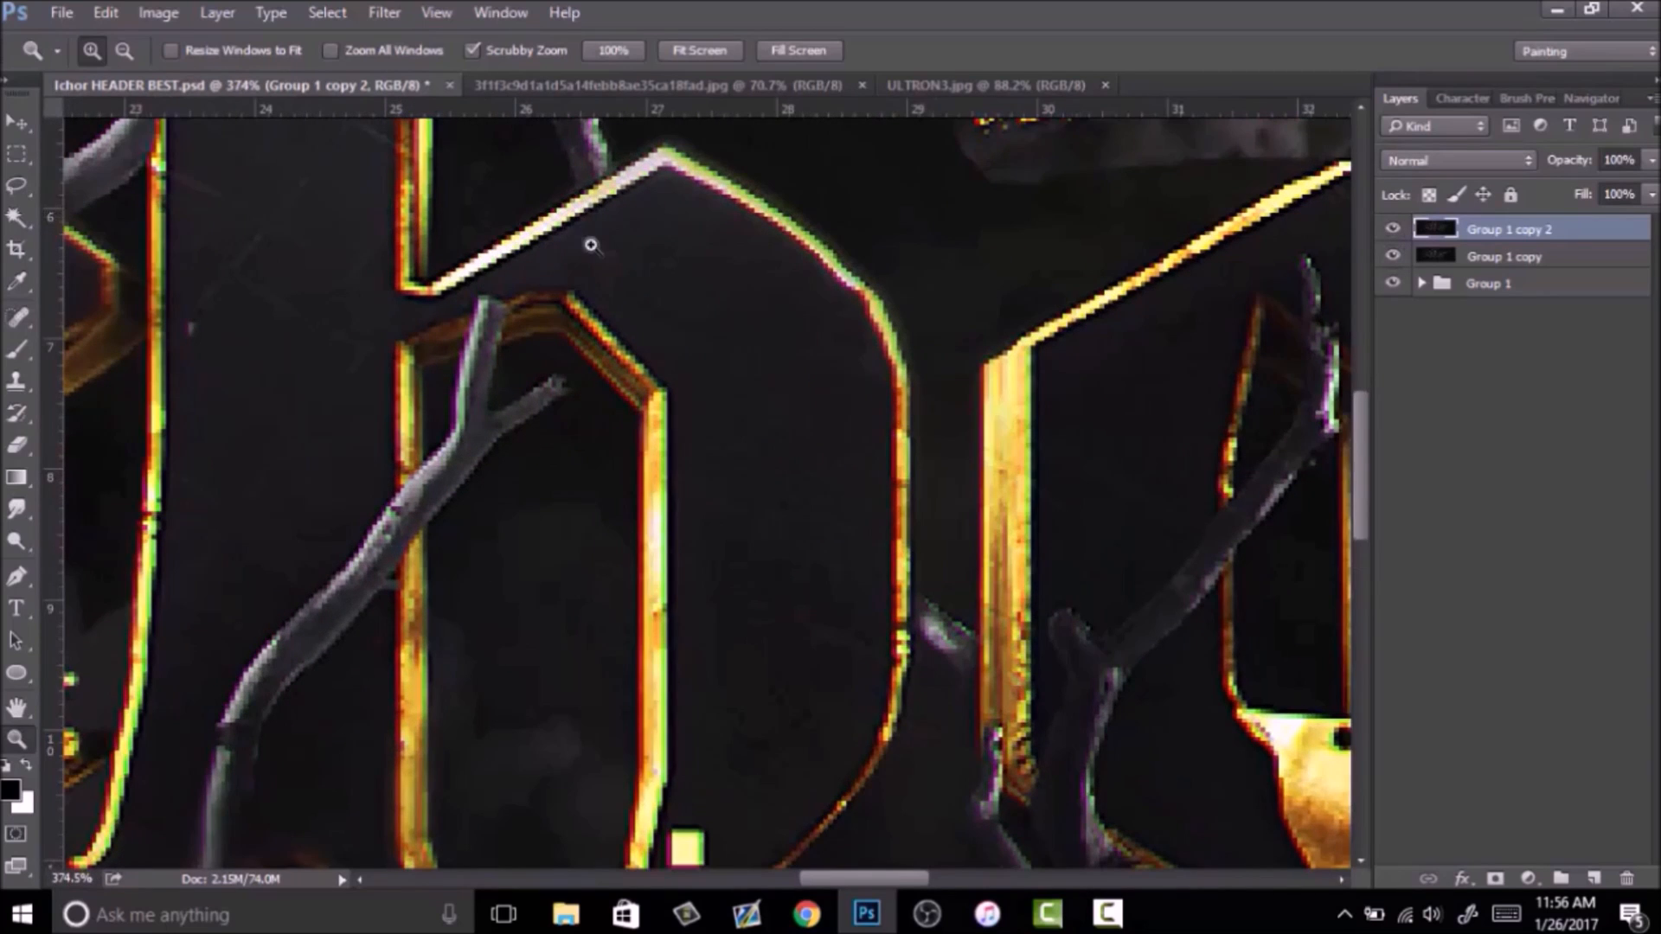
click(1392, 230)
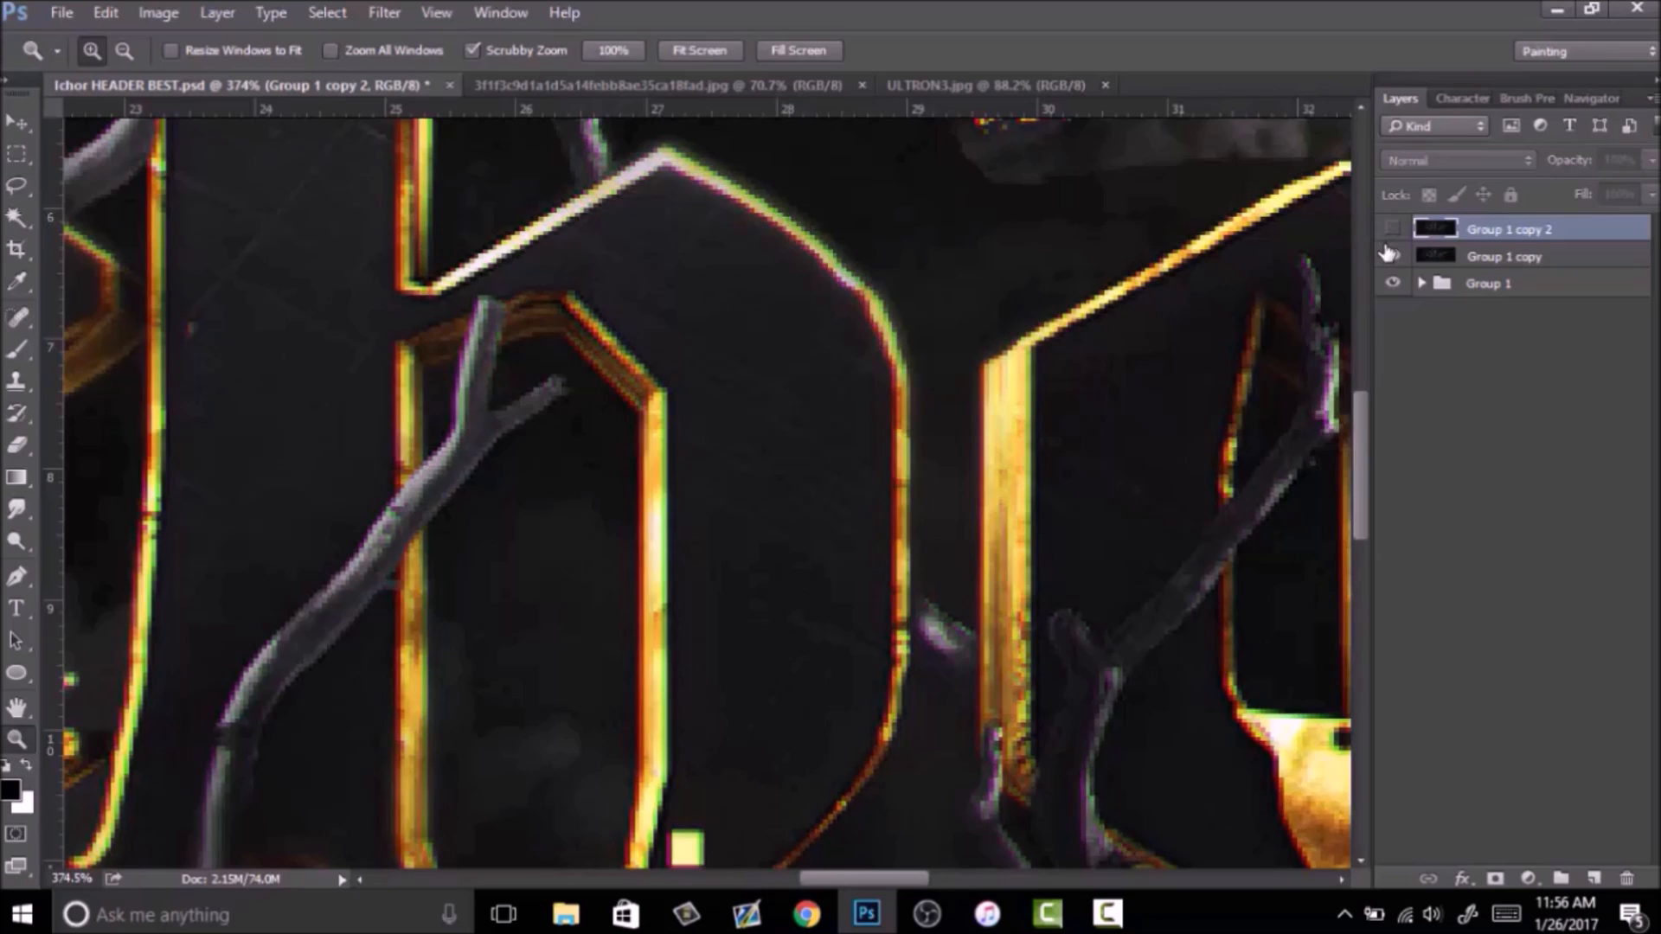
click(1392, 231)
drag(813, 393, 826, 549)
click(1387, 235)
click(1388, 236)
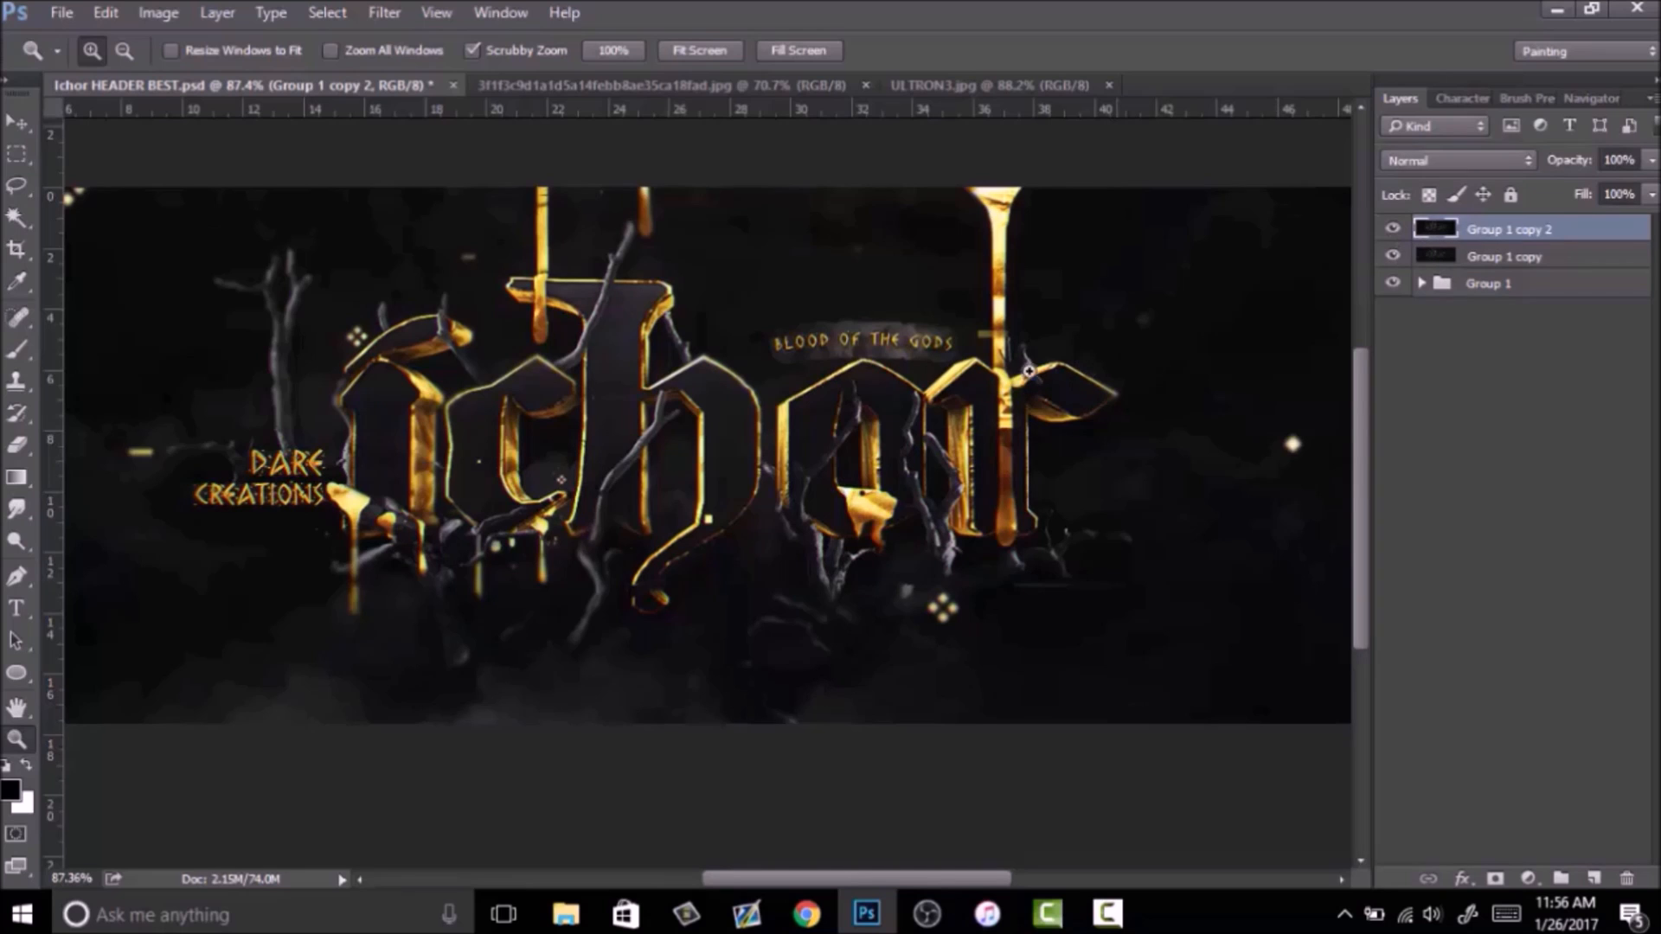
Reduce the sharpened Group 1 copy 2 layer's opacity to 70% and merge it down into Group 1 copy.
right_click(1560, 236)
key(Escape)
drag(1560, 178, 1541, 188)
right_click(1501, 350)
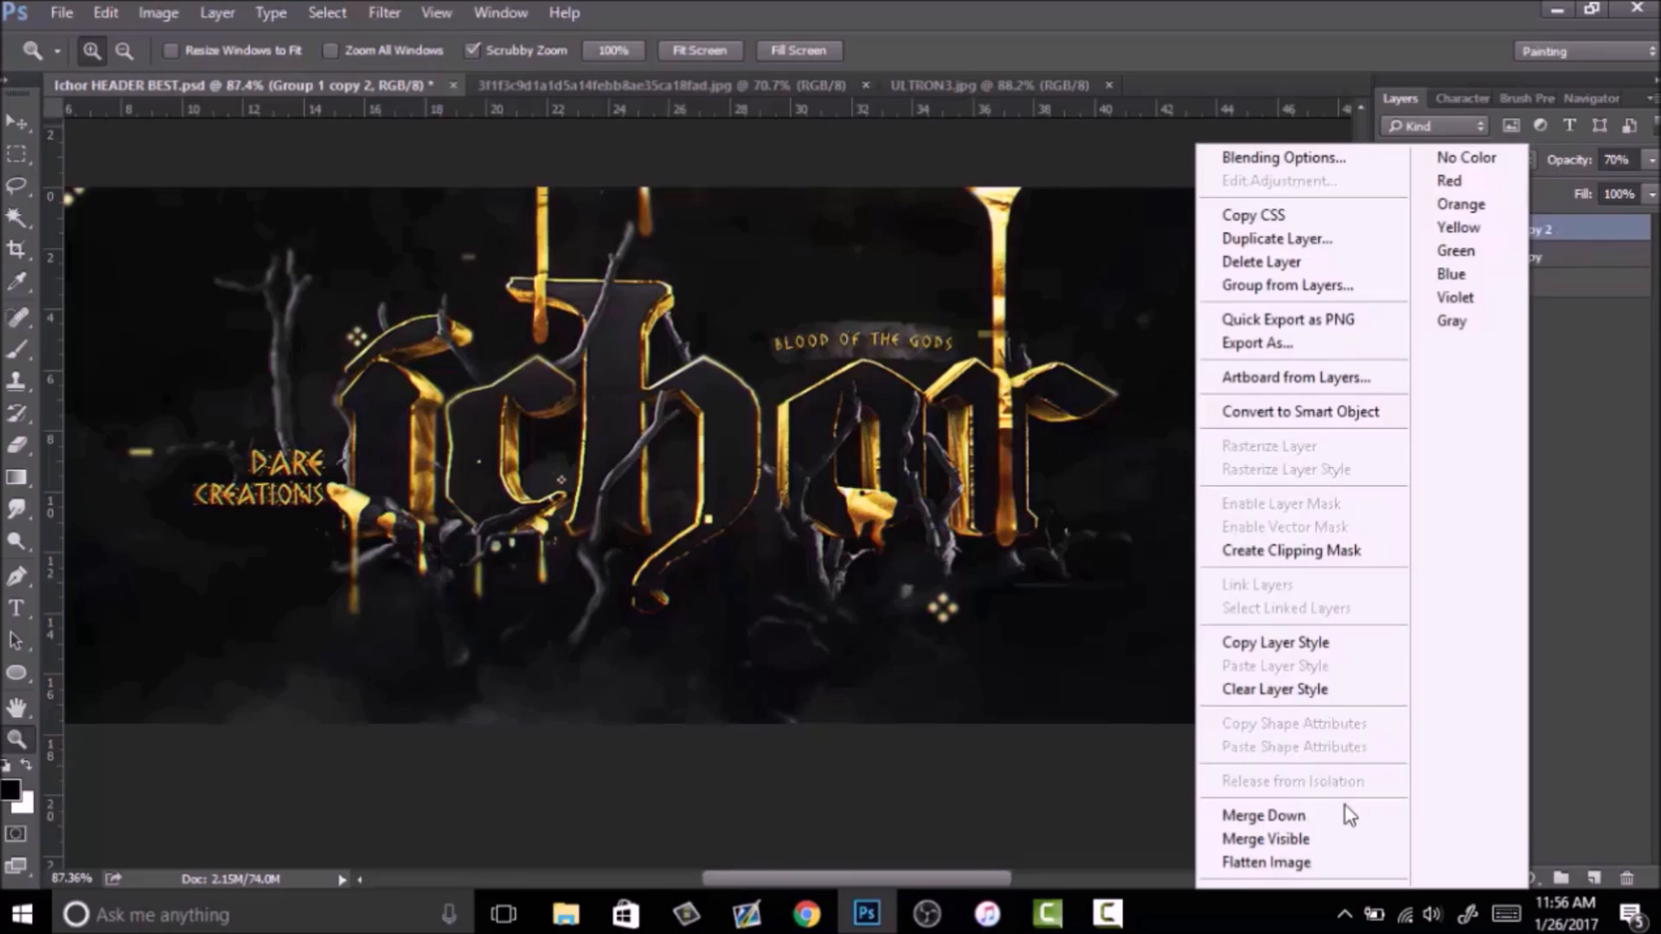
click(1350, 810)
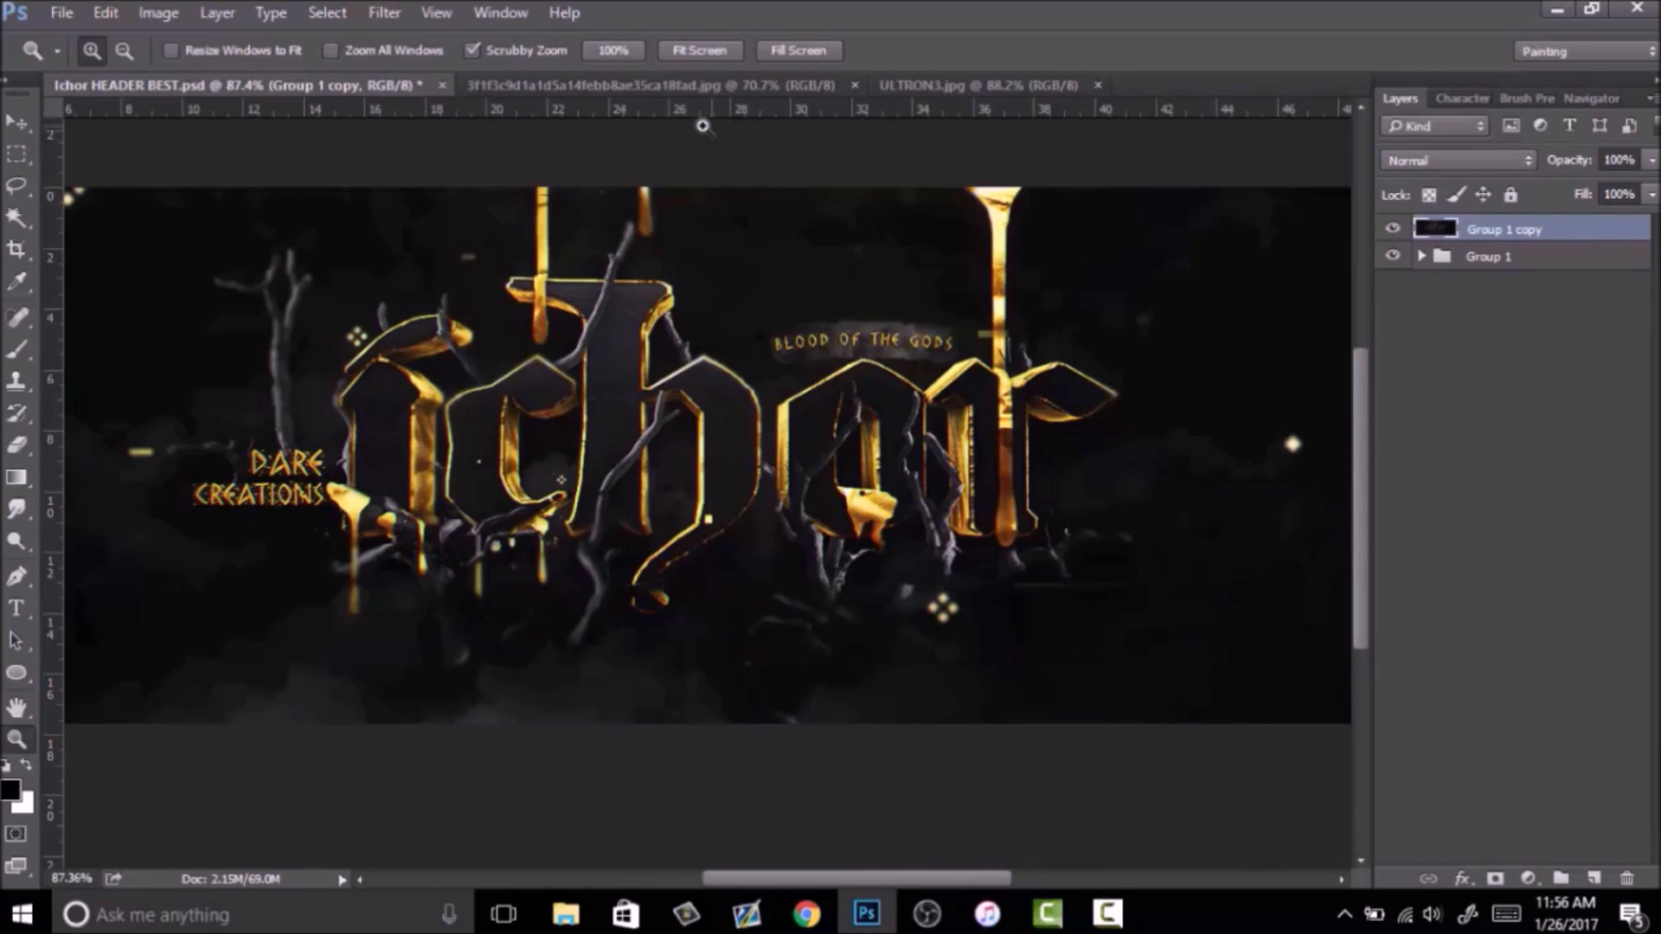
In the helmeted bust image, convert the locked background into a regular layer named Layer 0 and duplicate it.
click(696, 86)
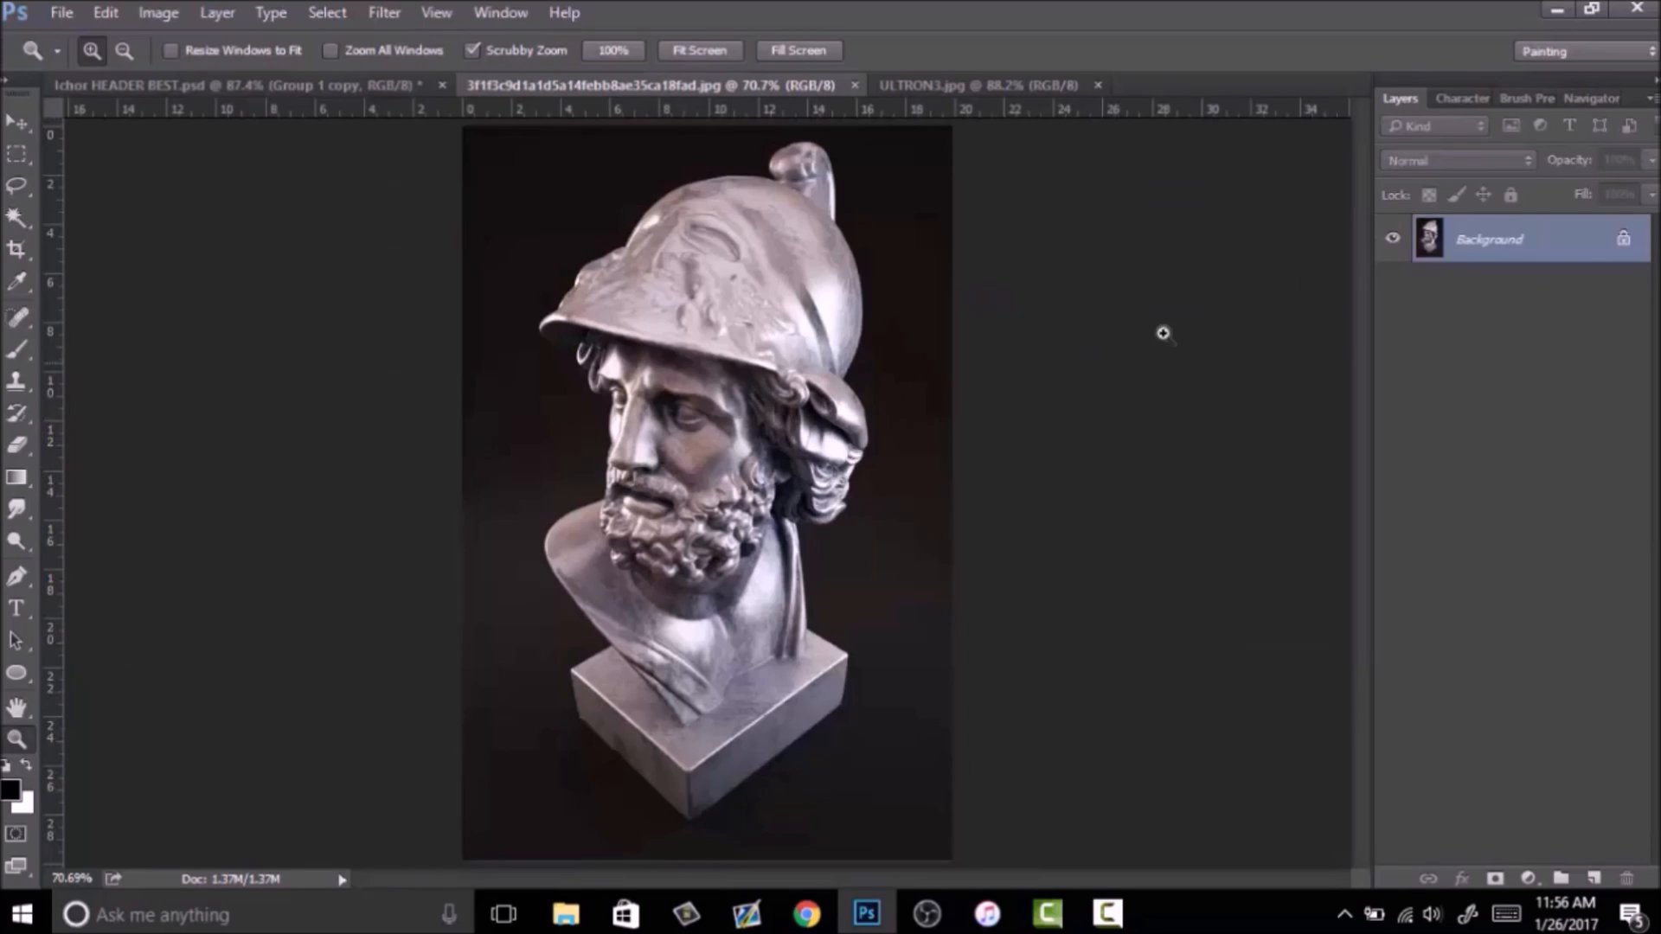
double_click(1589, 245)
click(1047, 284)
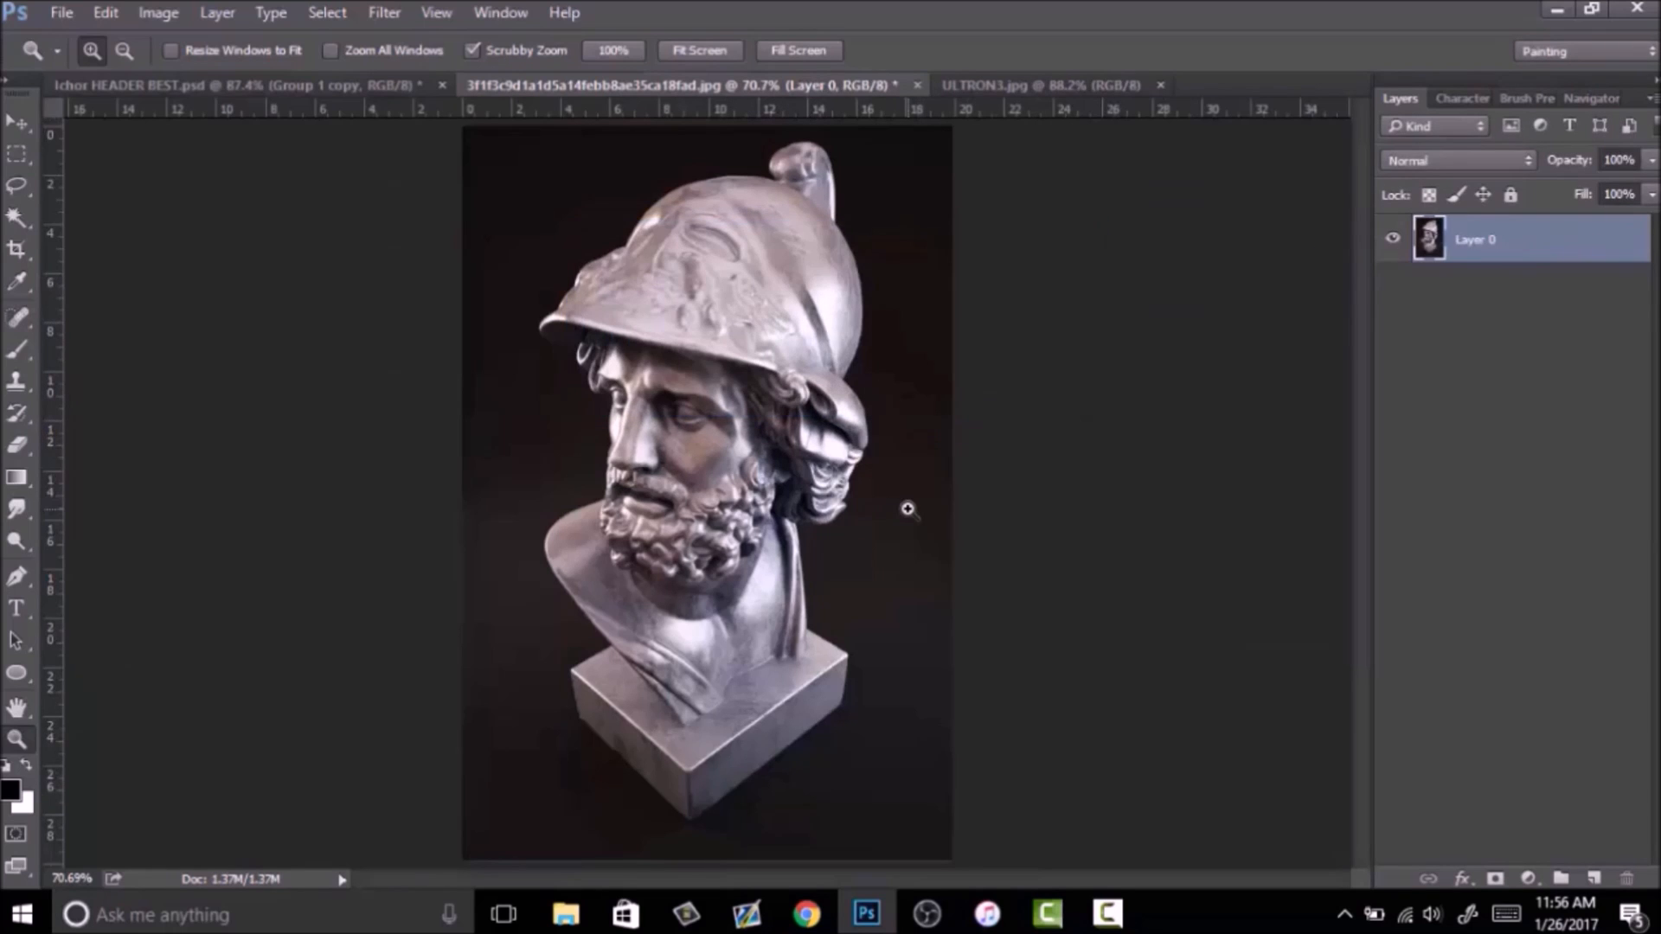
key(ctrl+j)
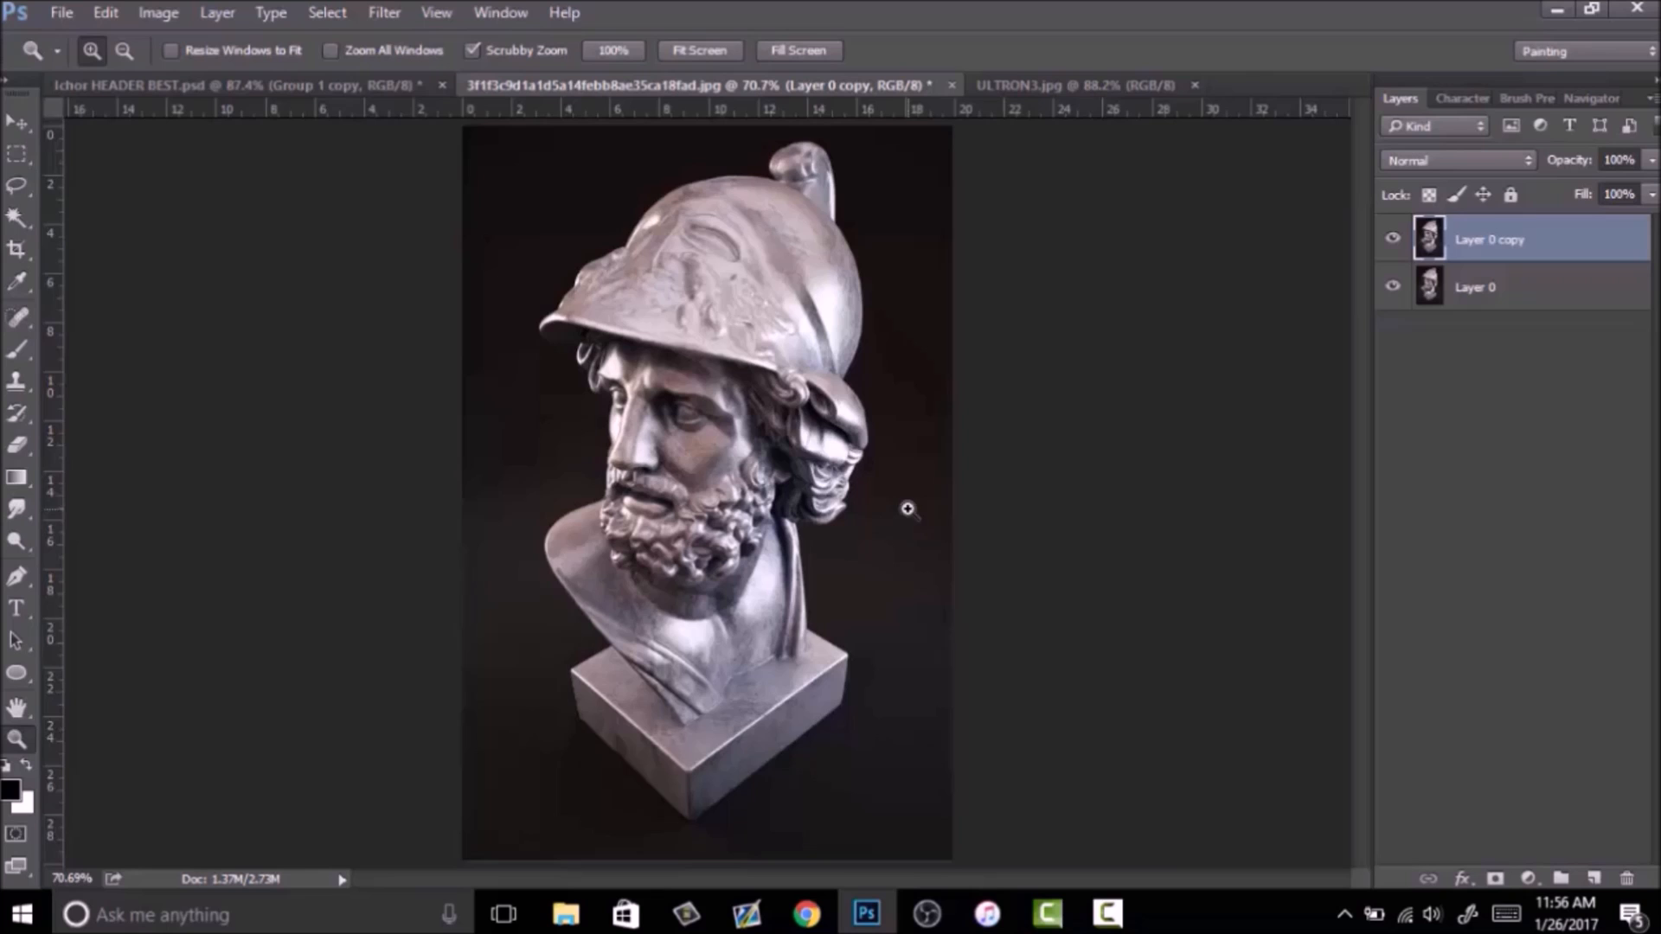
Close Ichor HEADER BEST.psd without saving its changes.
click(442, 85)
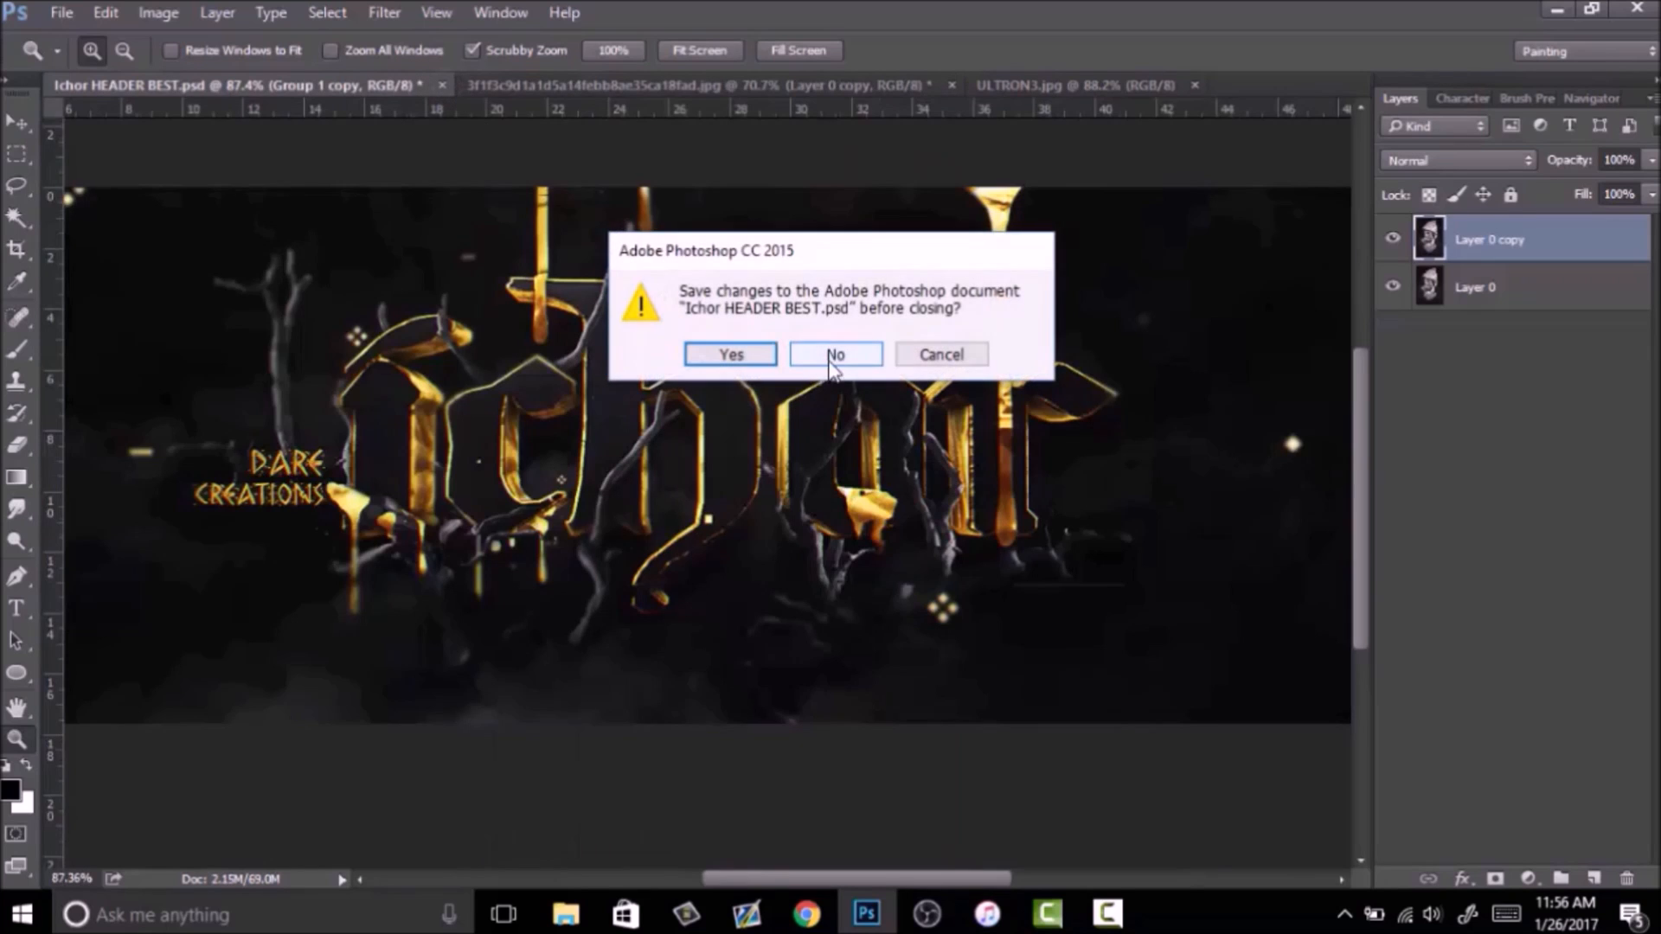
click(830, 356)
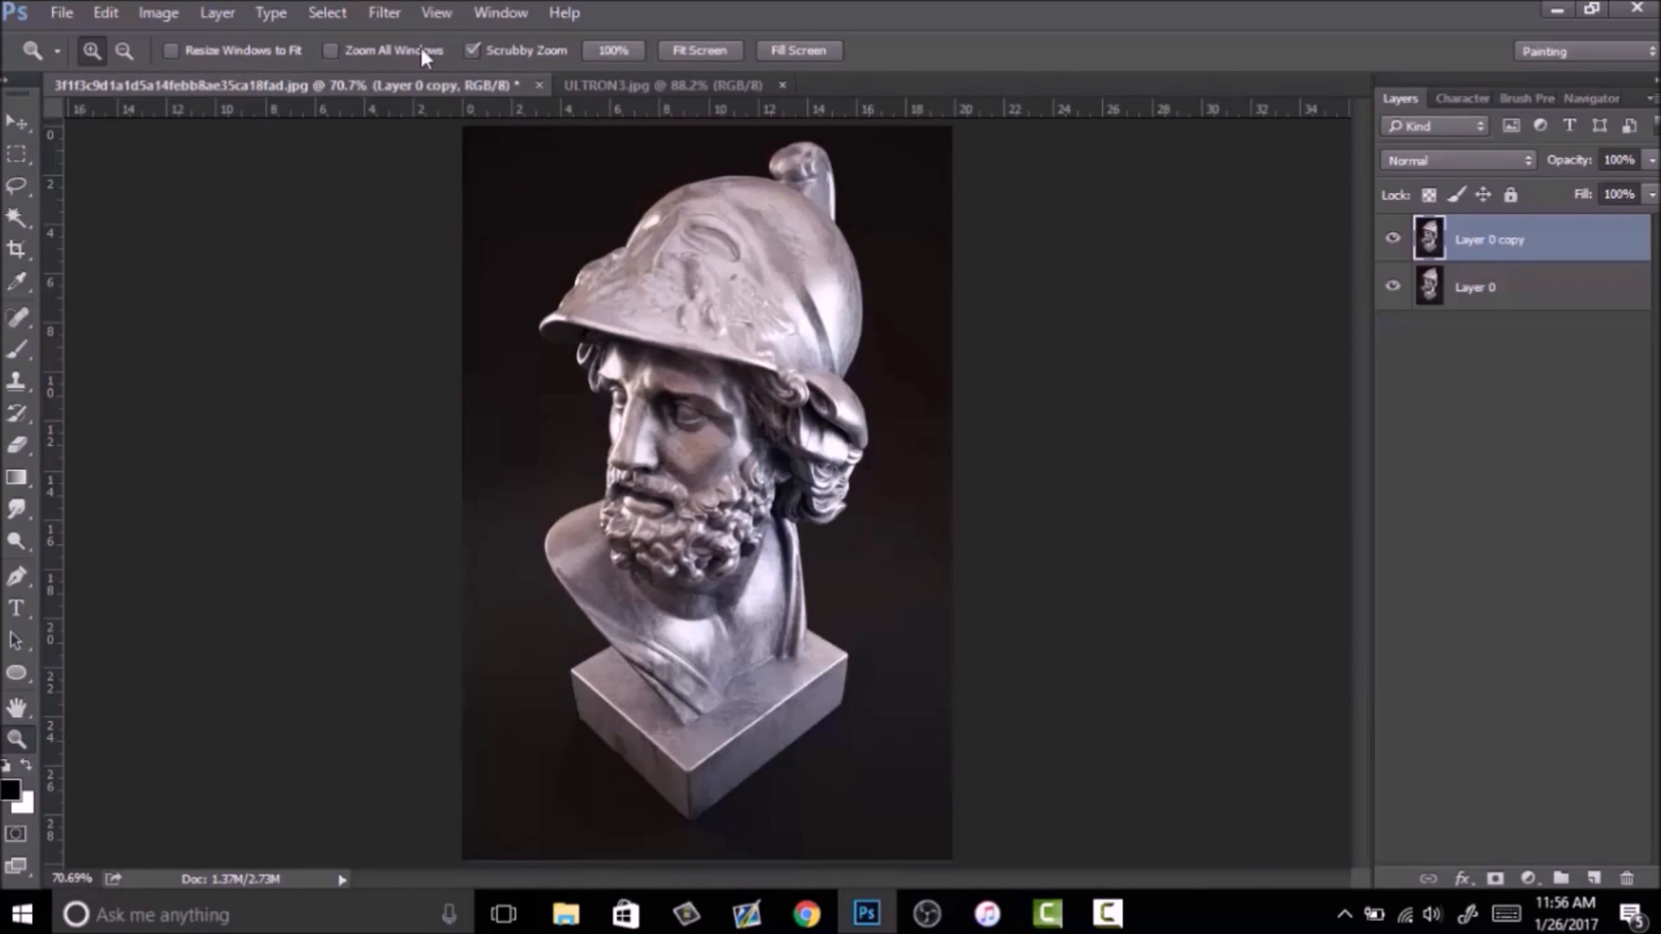
Turn off the green channel in the blending options of Layer 0 copy.
drag(709, 382, 832, 400)
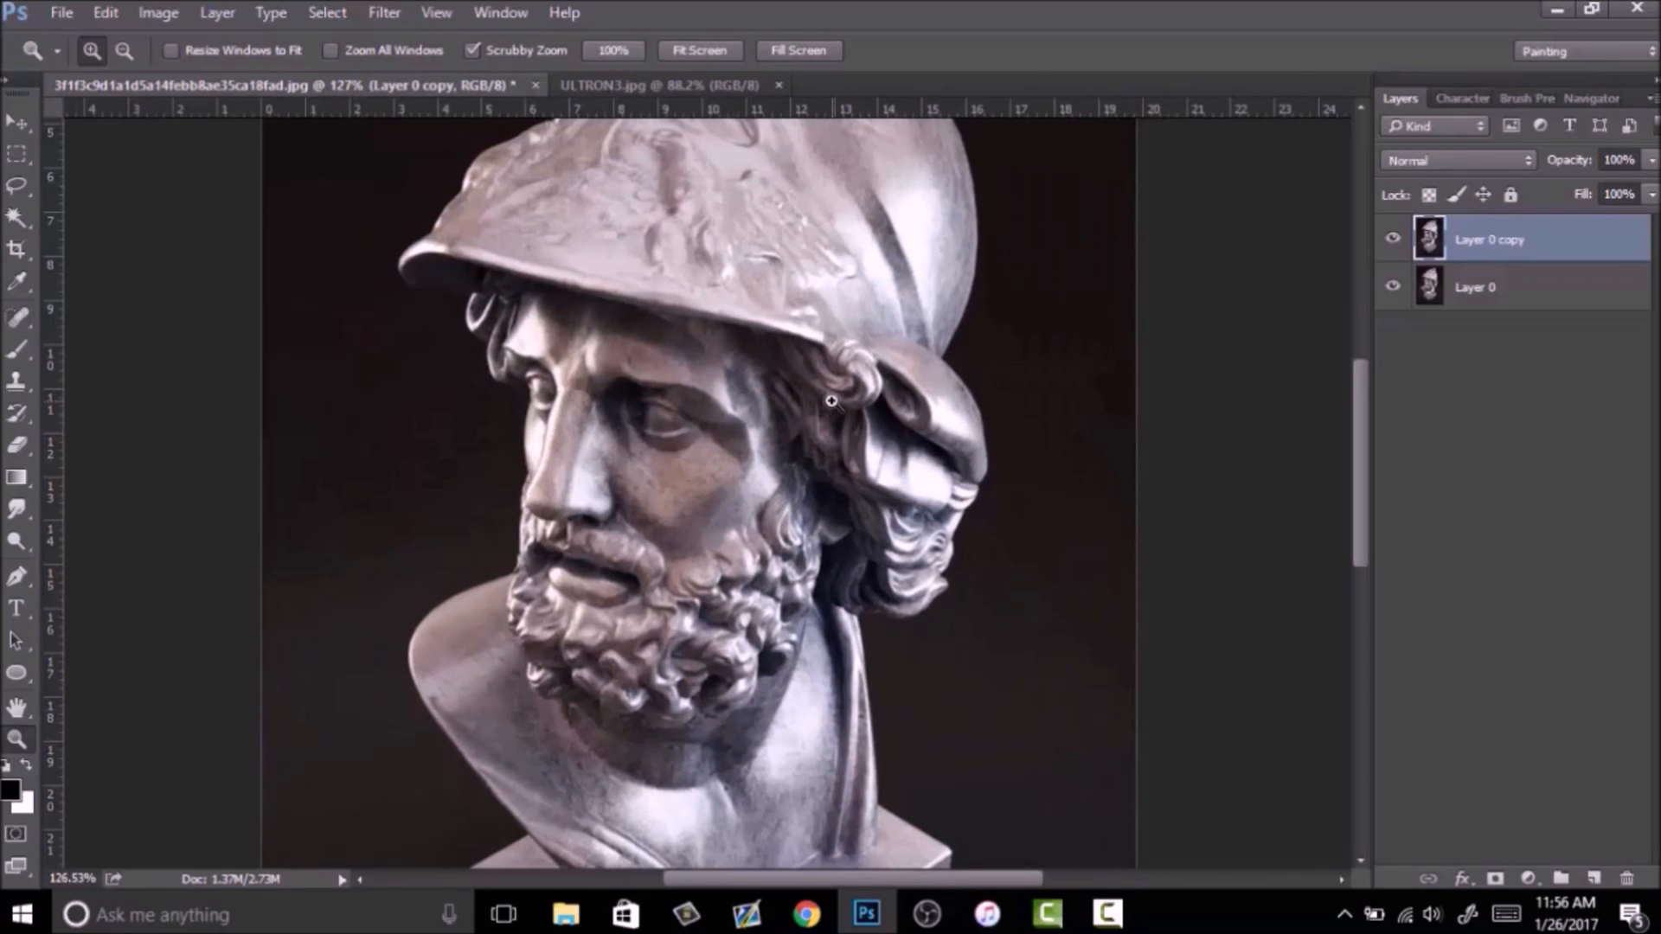
double_click(1594, 240)
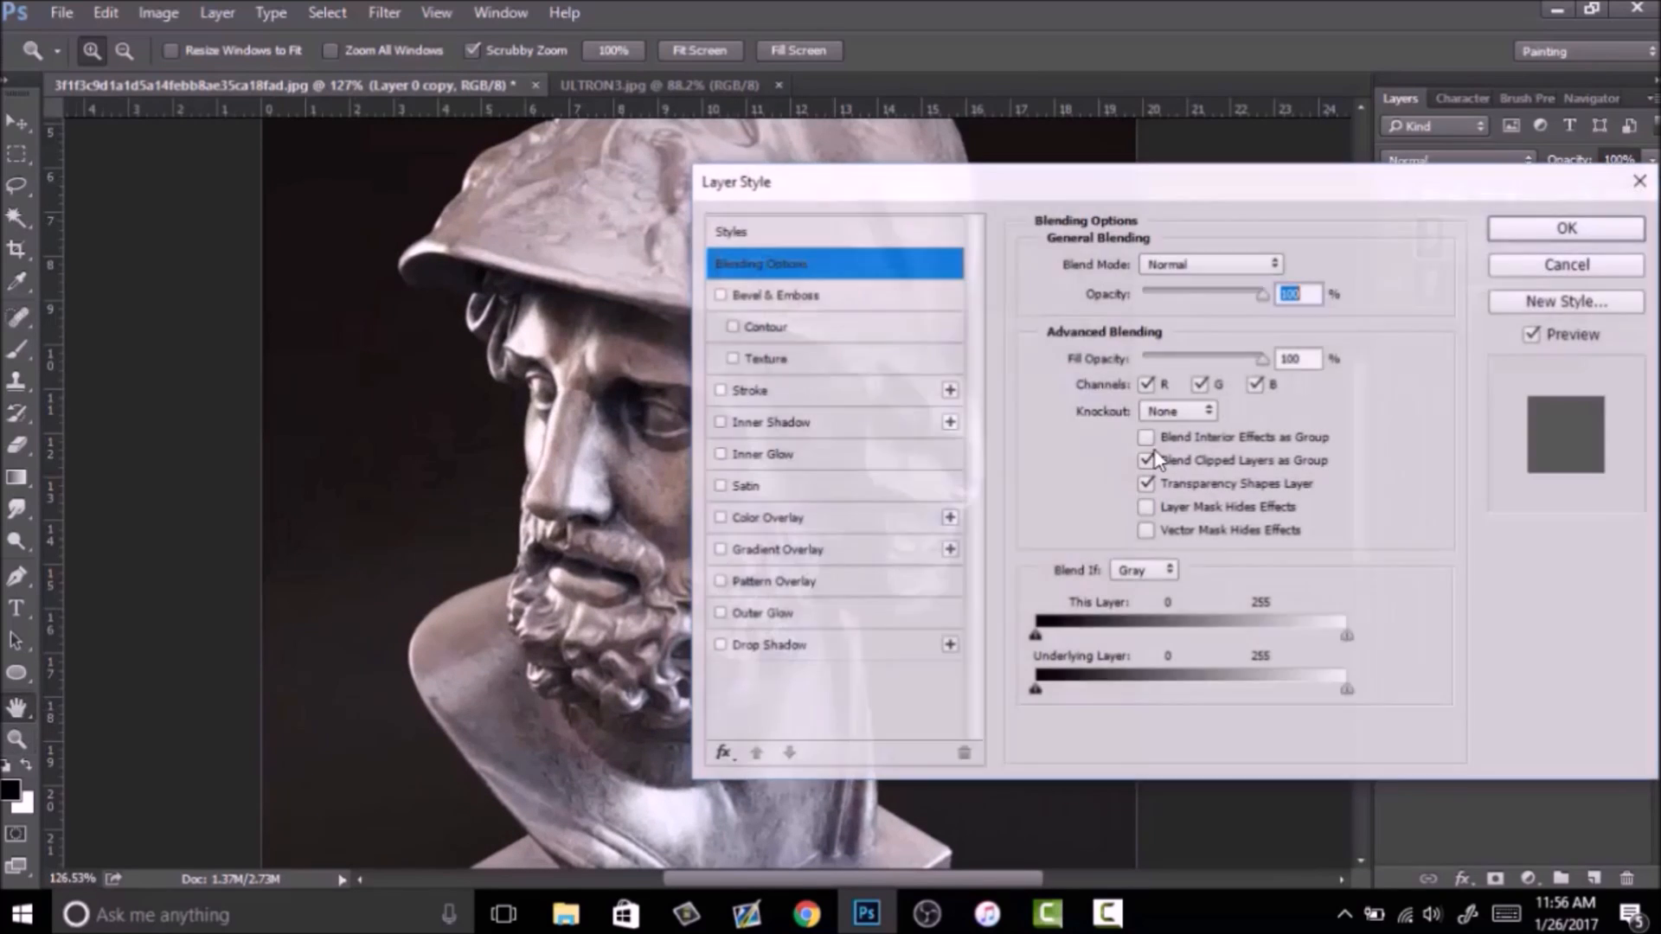
click(1202, 386)
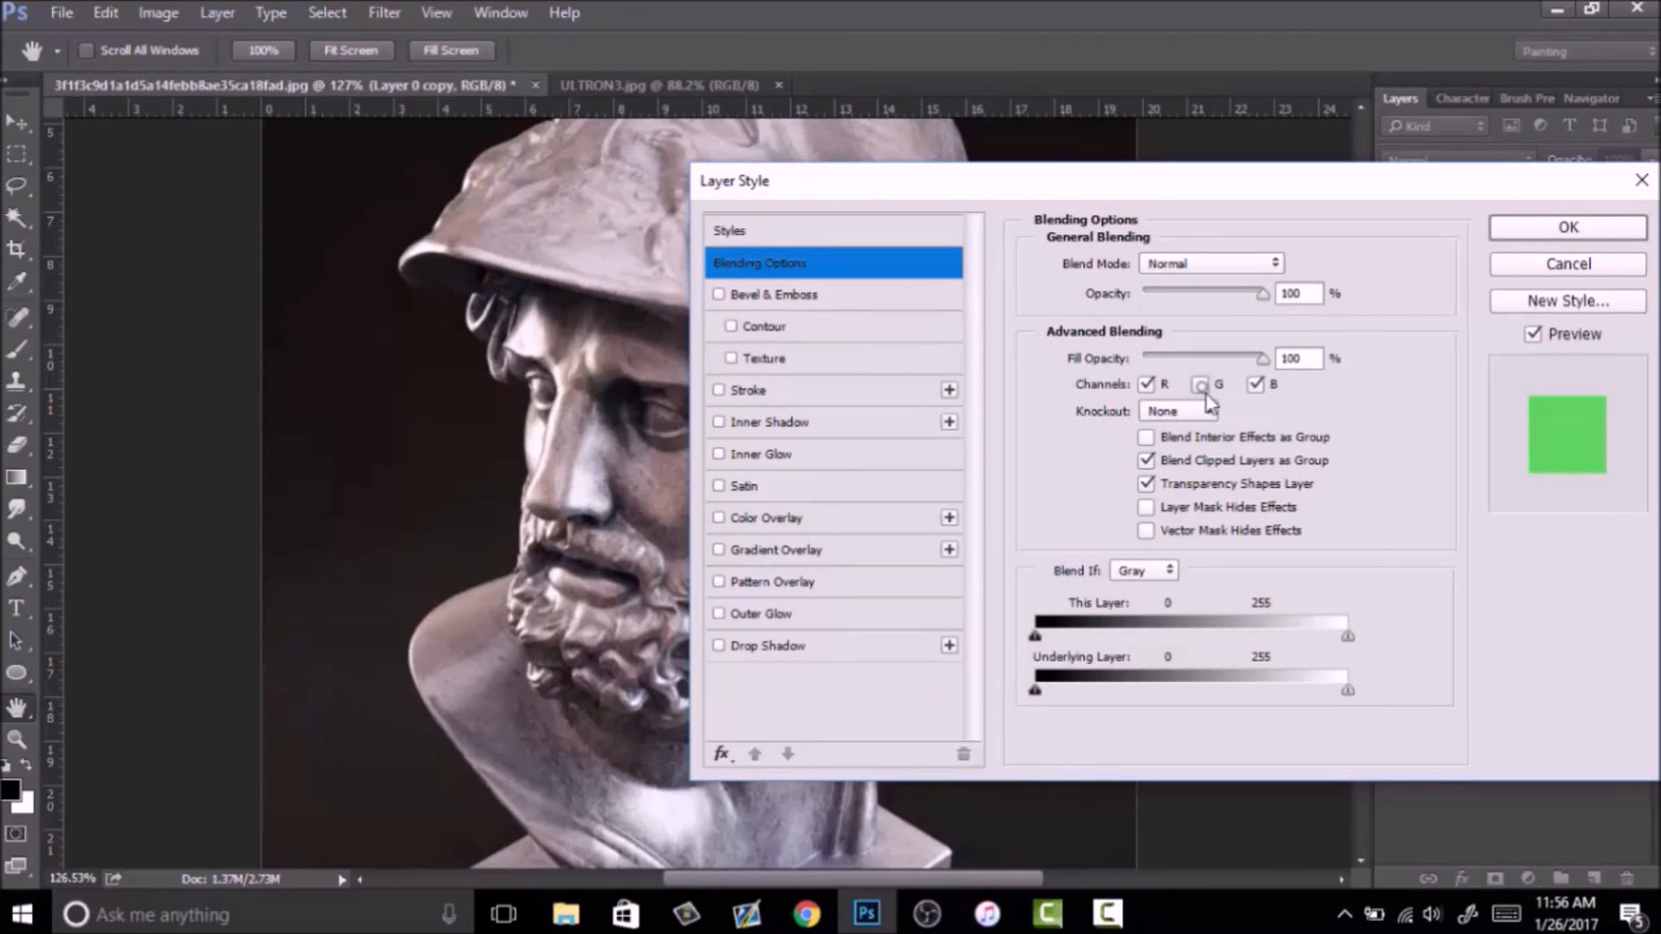
click(1566, 229)
Transform Layer 0 copy for colour fringing, setting its height to 100.08% and adjusting its width.
key(v)
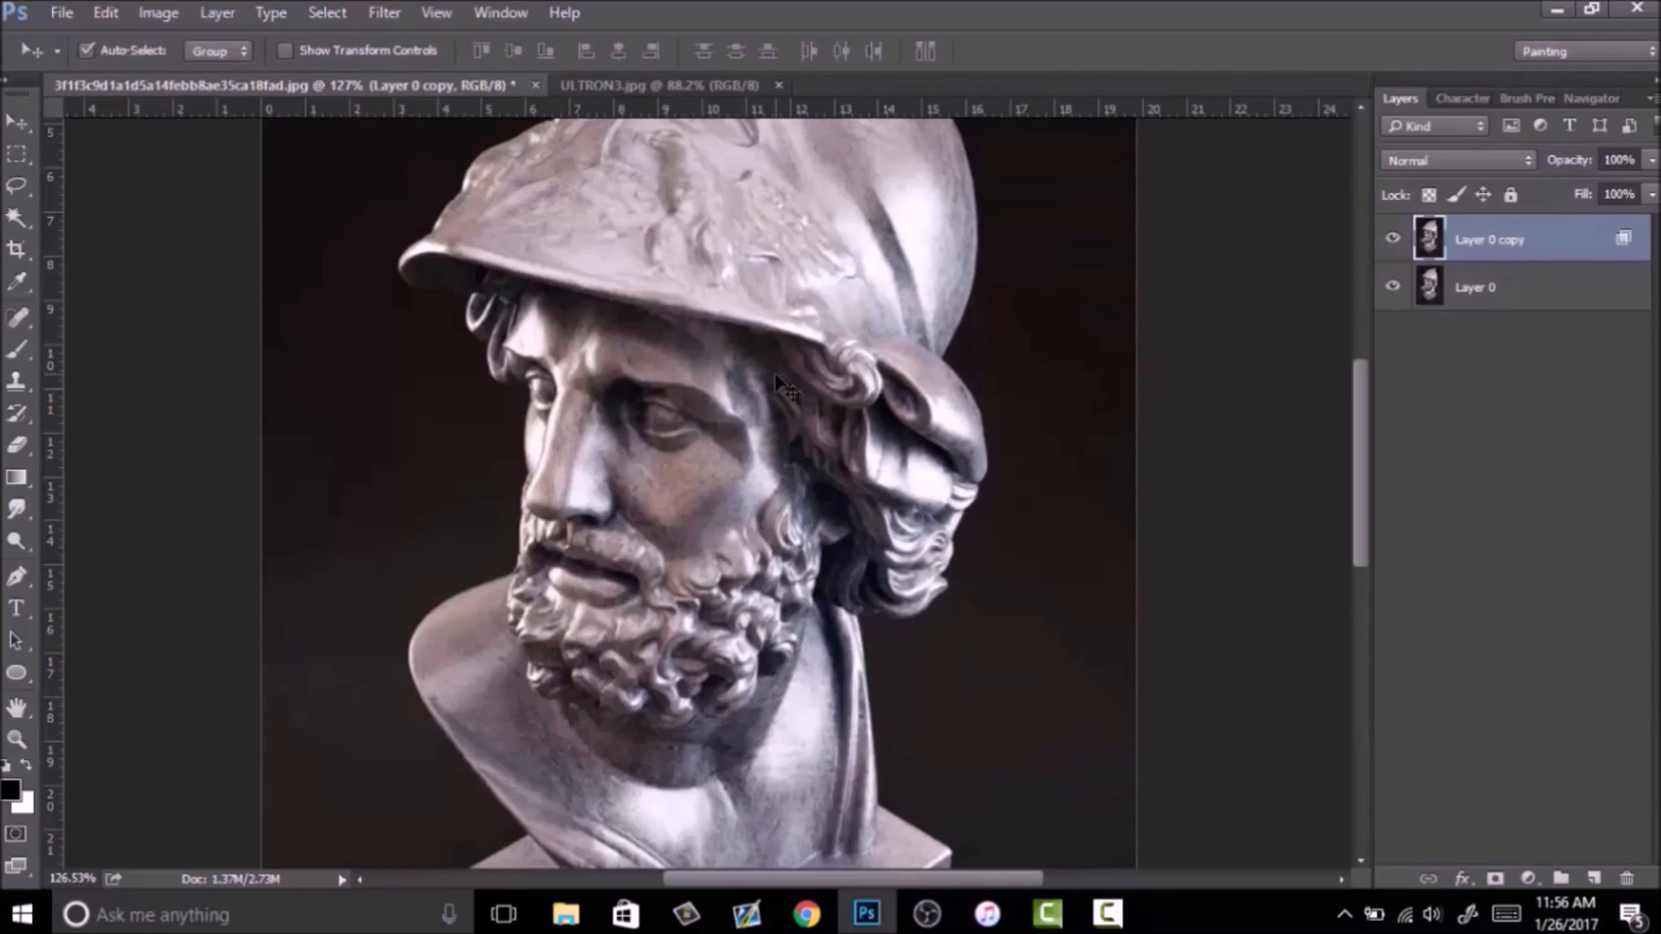
key(ctrl+t)
click(510, 51)
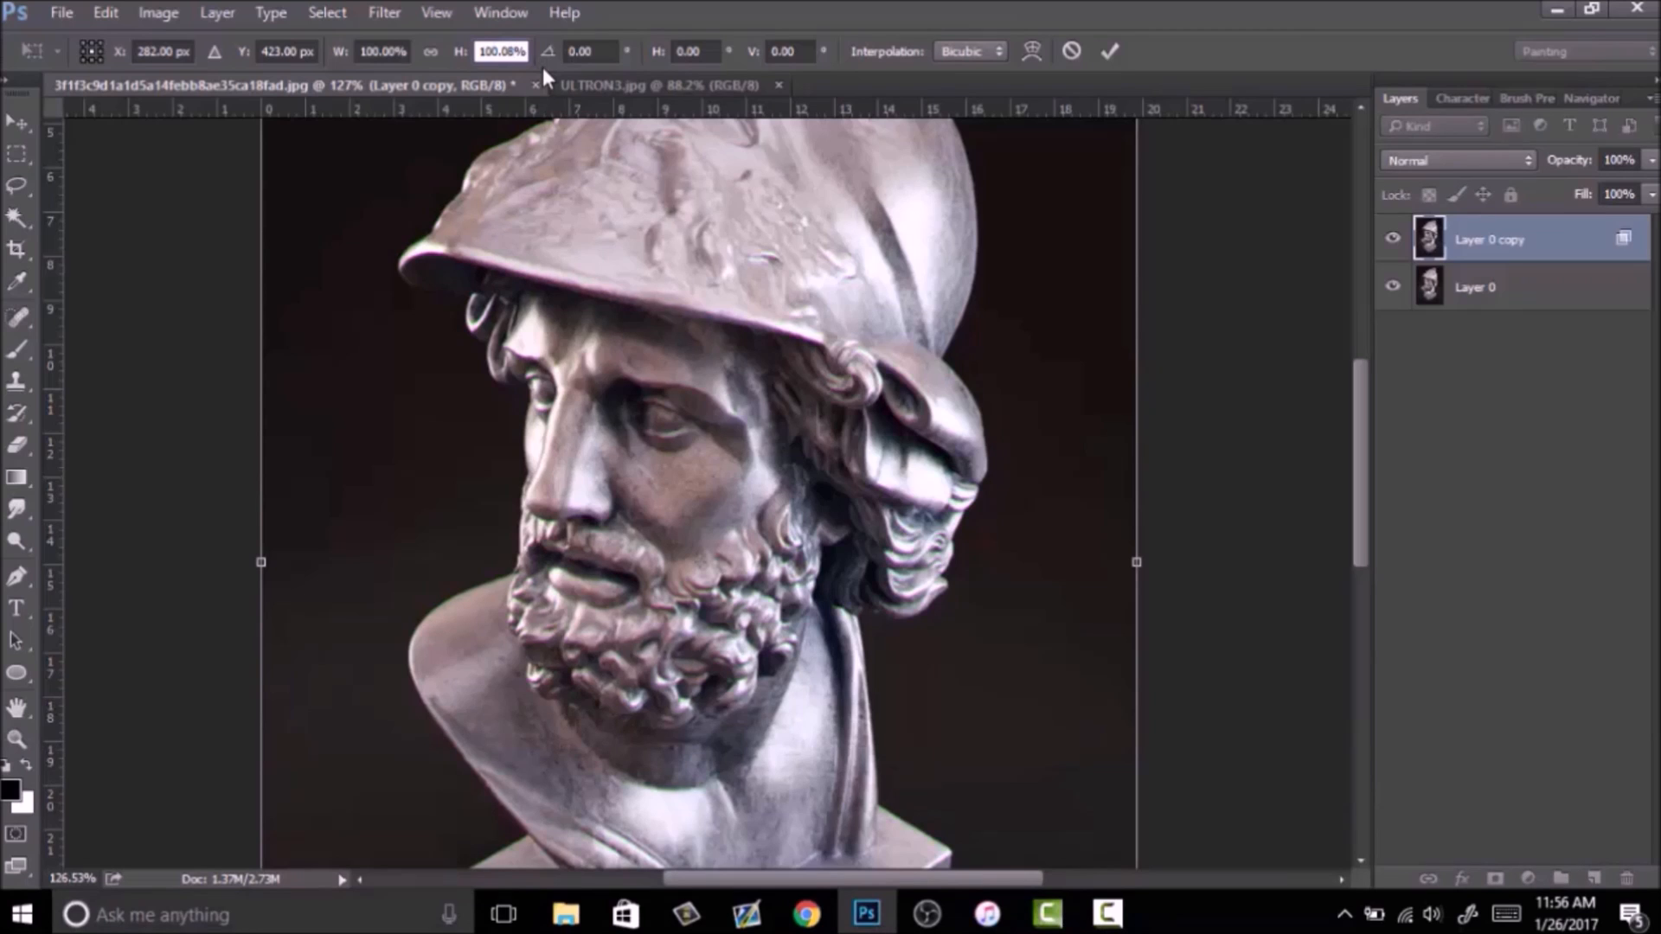
click(395, 52)
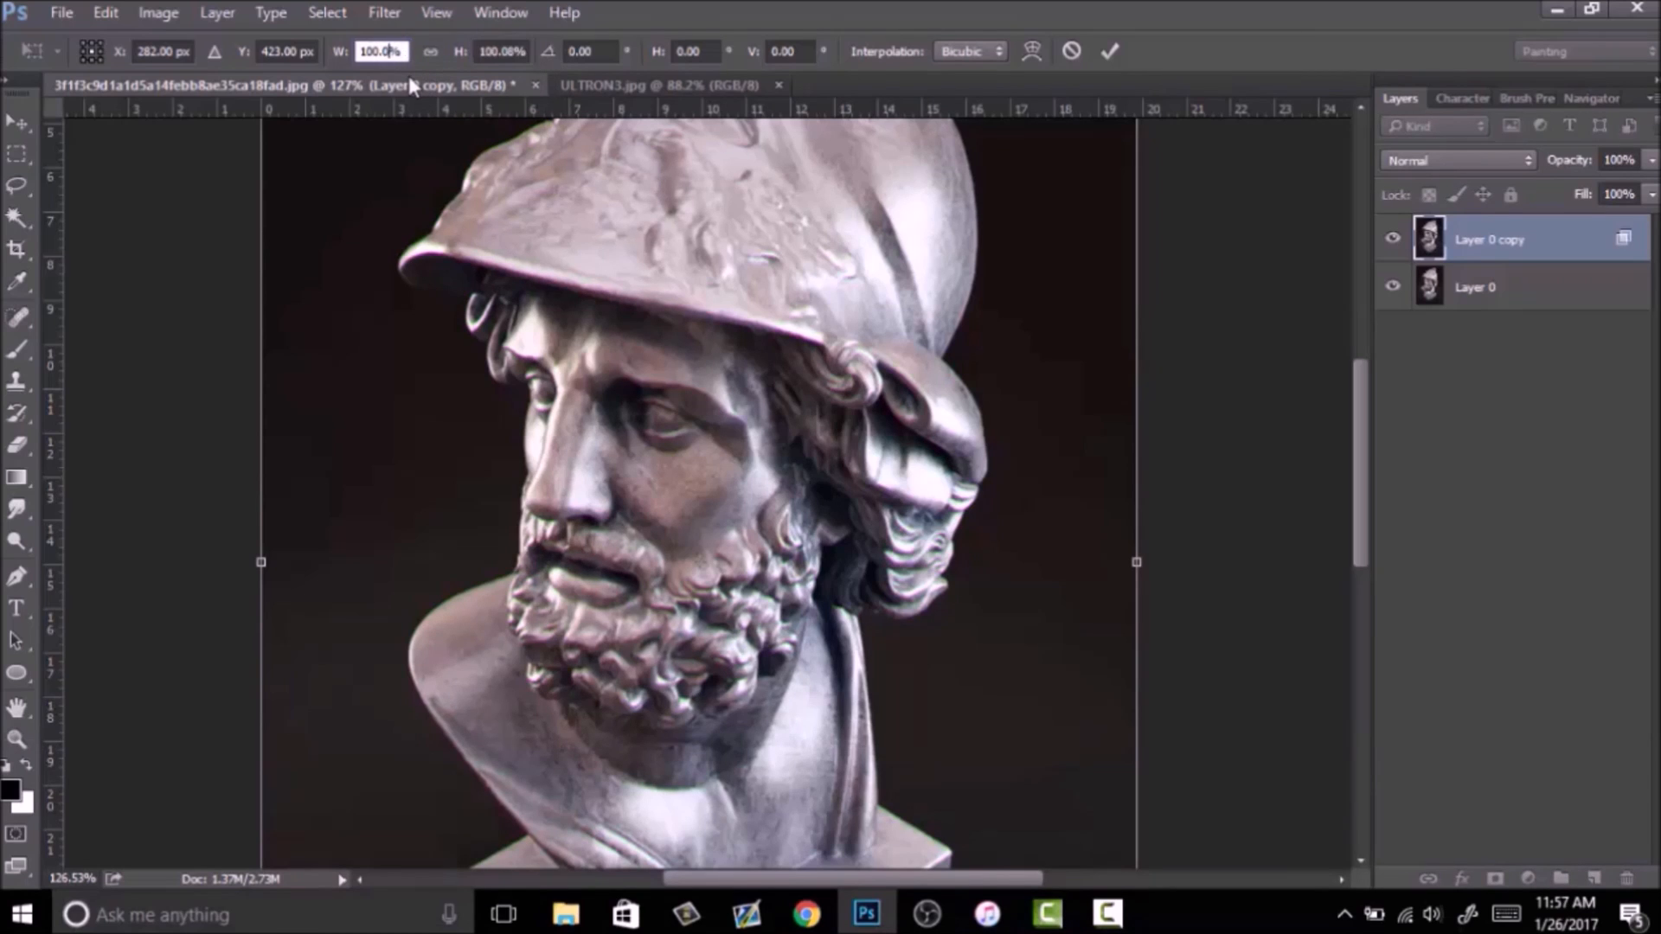
key(Return)
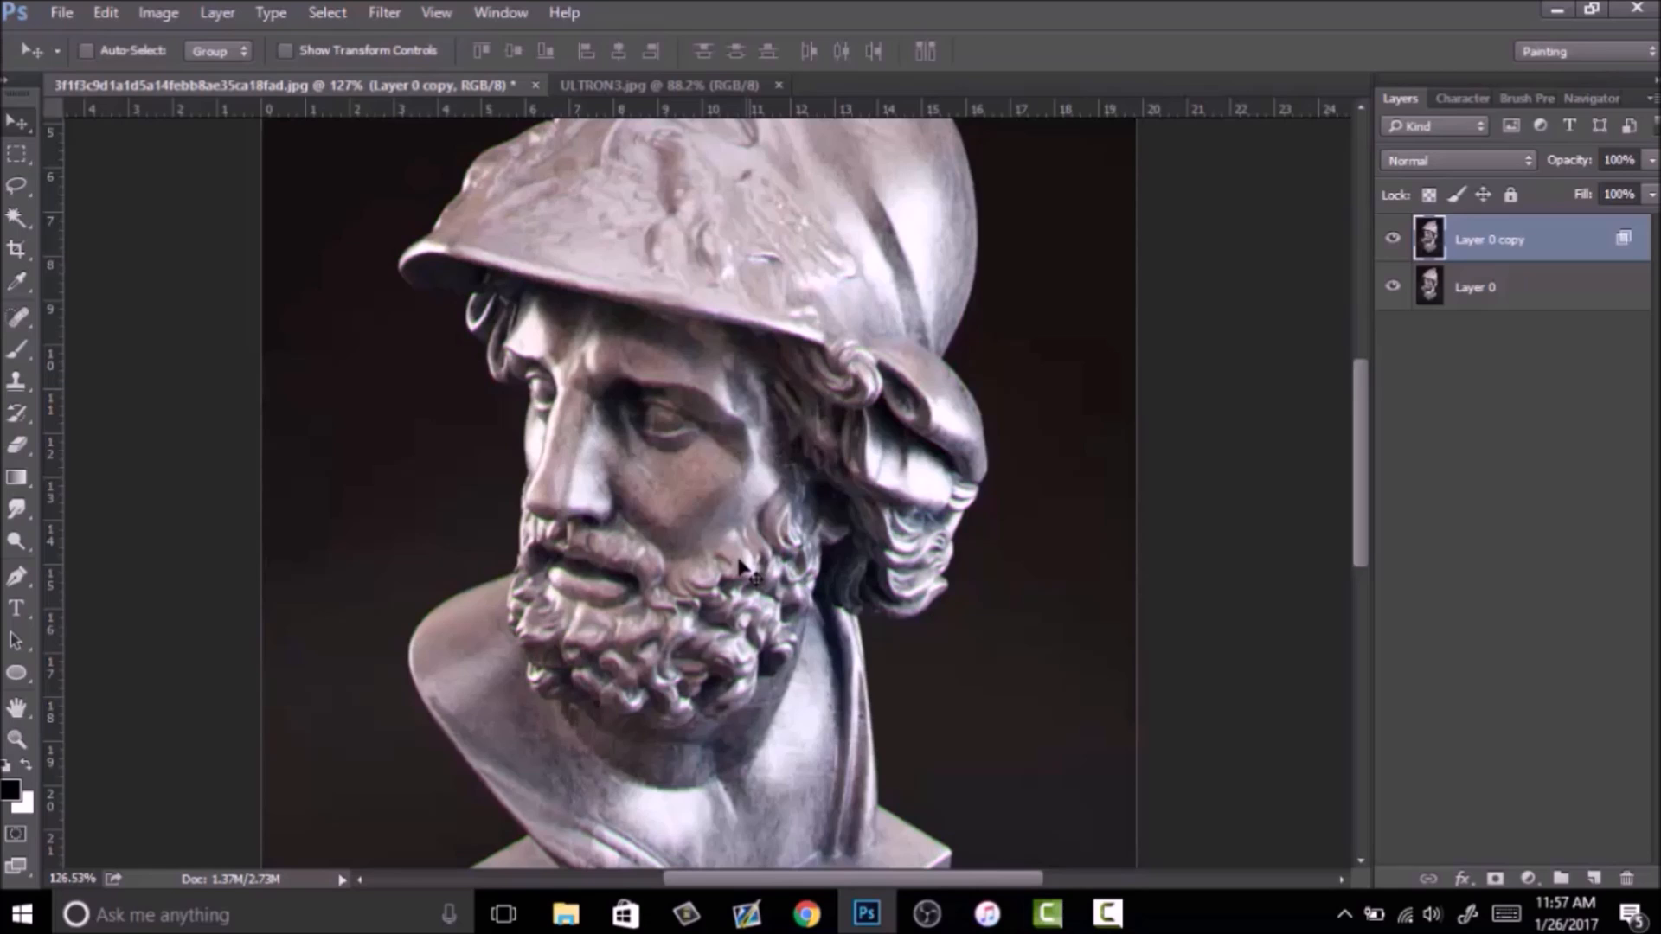
Inspect the colour fringing on the bust's face and helmet up close and on the image as a whole.
key(z)
drag(636, 449, 763, 434)
right_click(766, 448)
click(782, 474)
drag(708, 207, 852, 216)
drag(718, 699, 501, 727)
drag(725, 733, 658, 702)
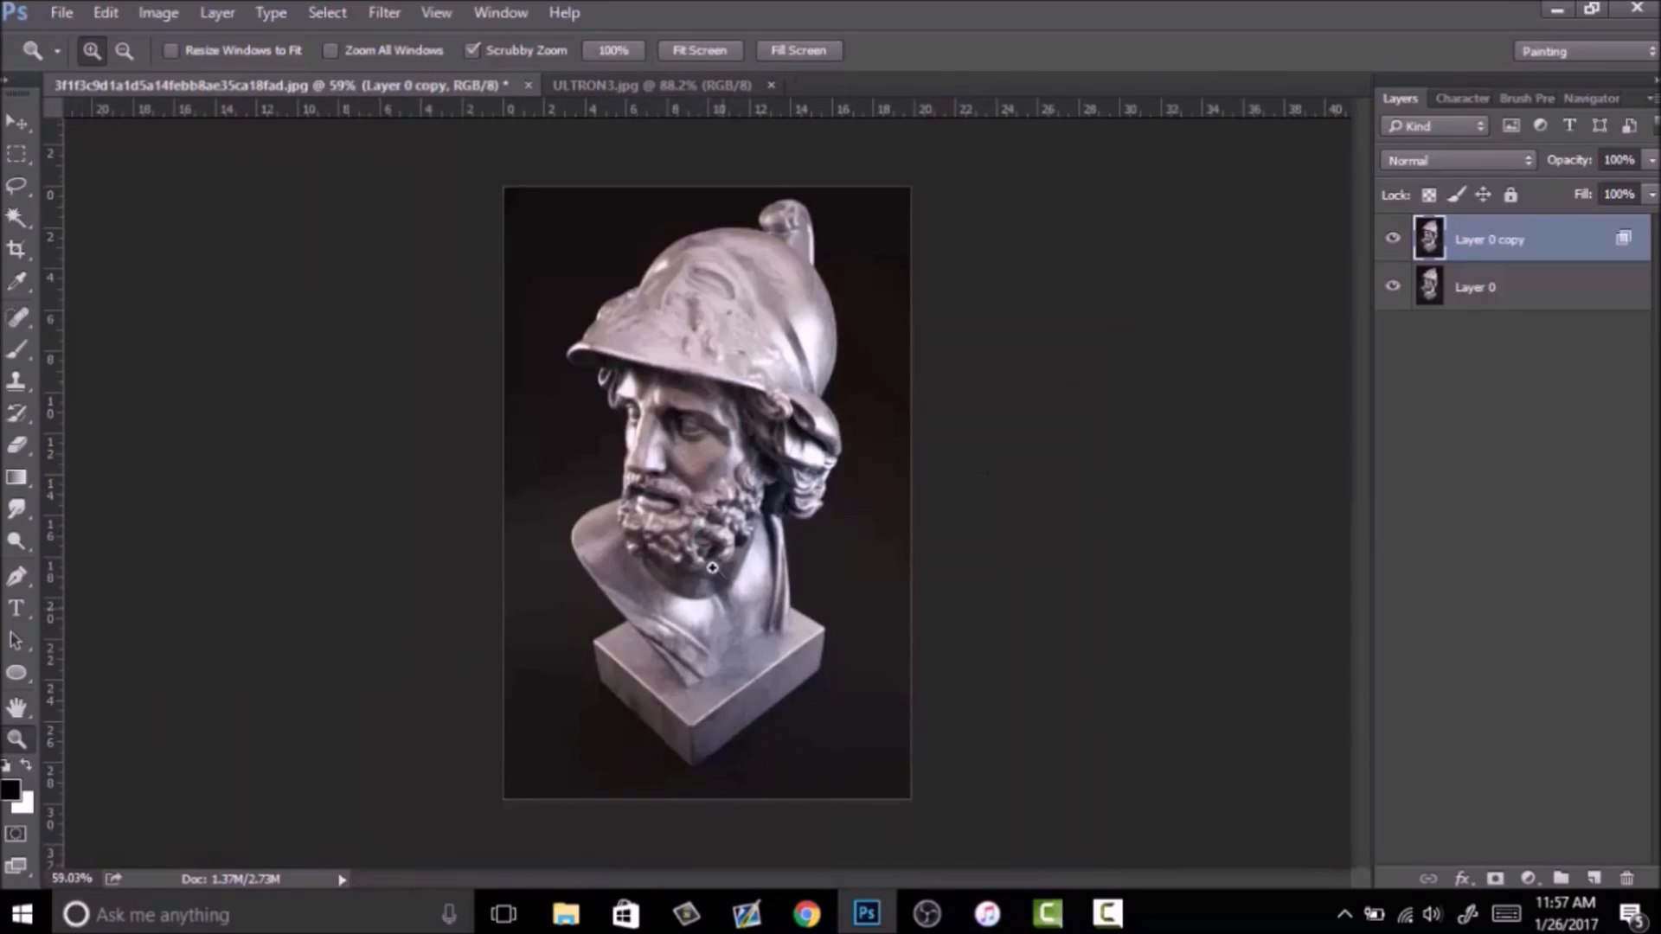
Transform Layer 0 copy again, setting its height to 100.02% and adjusting its width.
drag(770, 455, 846, 460)
key(ctrl+t)
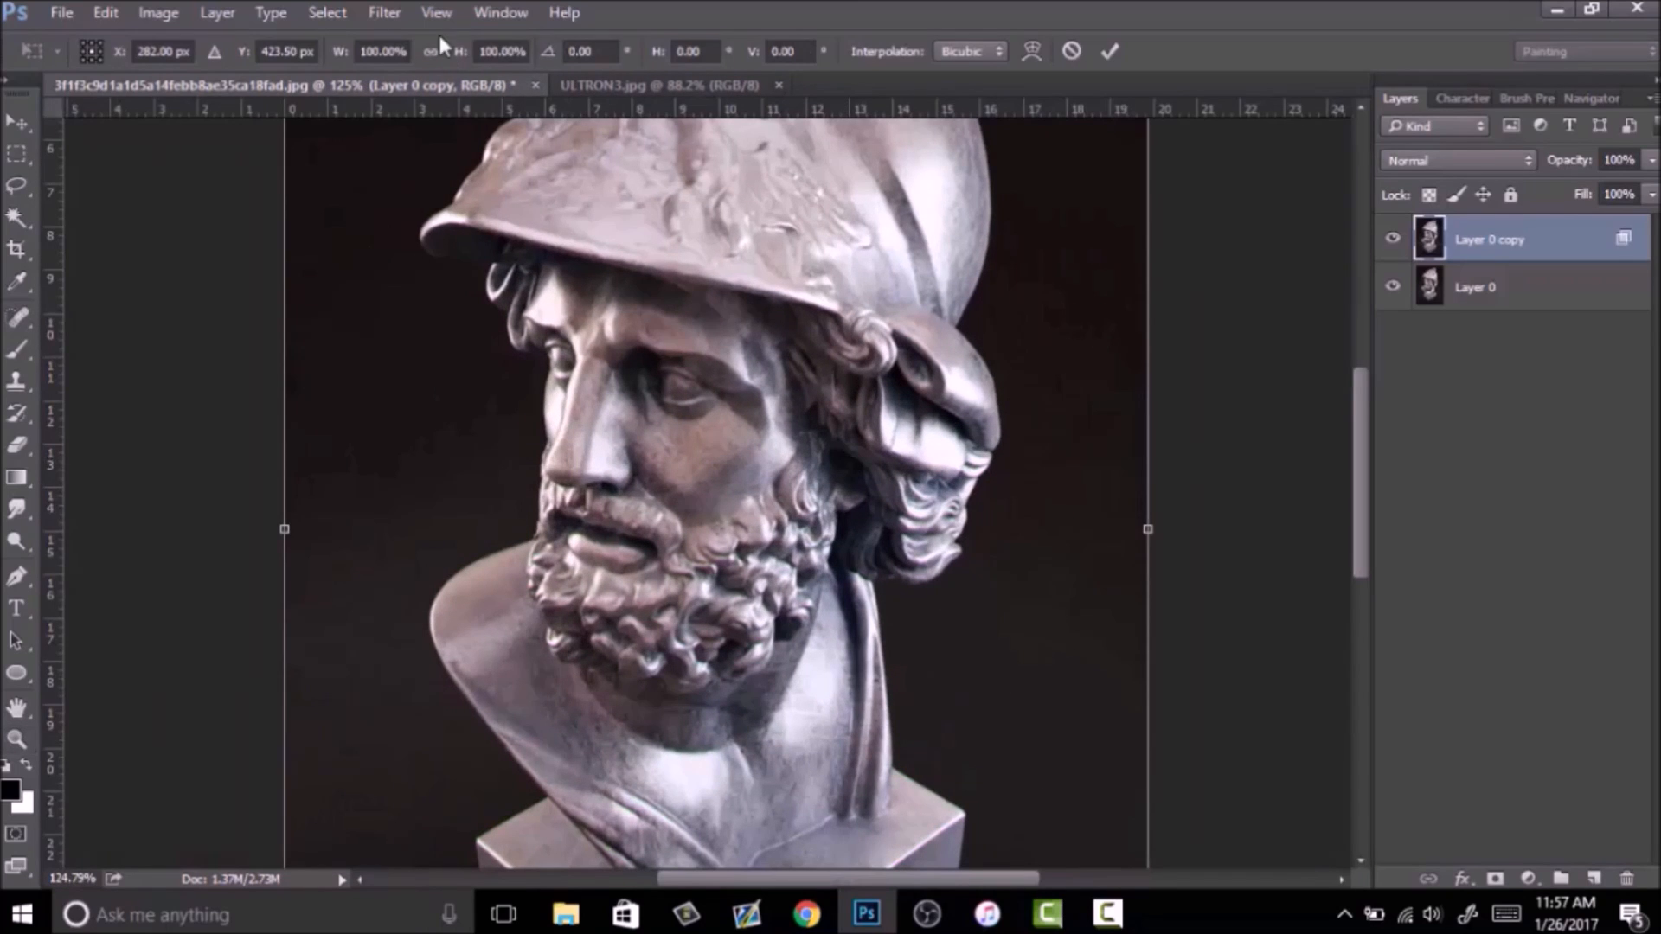
click(509, 52)
key(Delete)
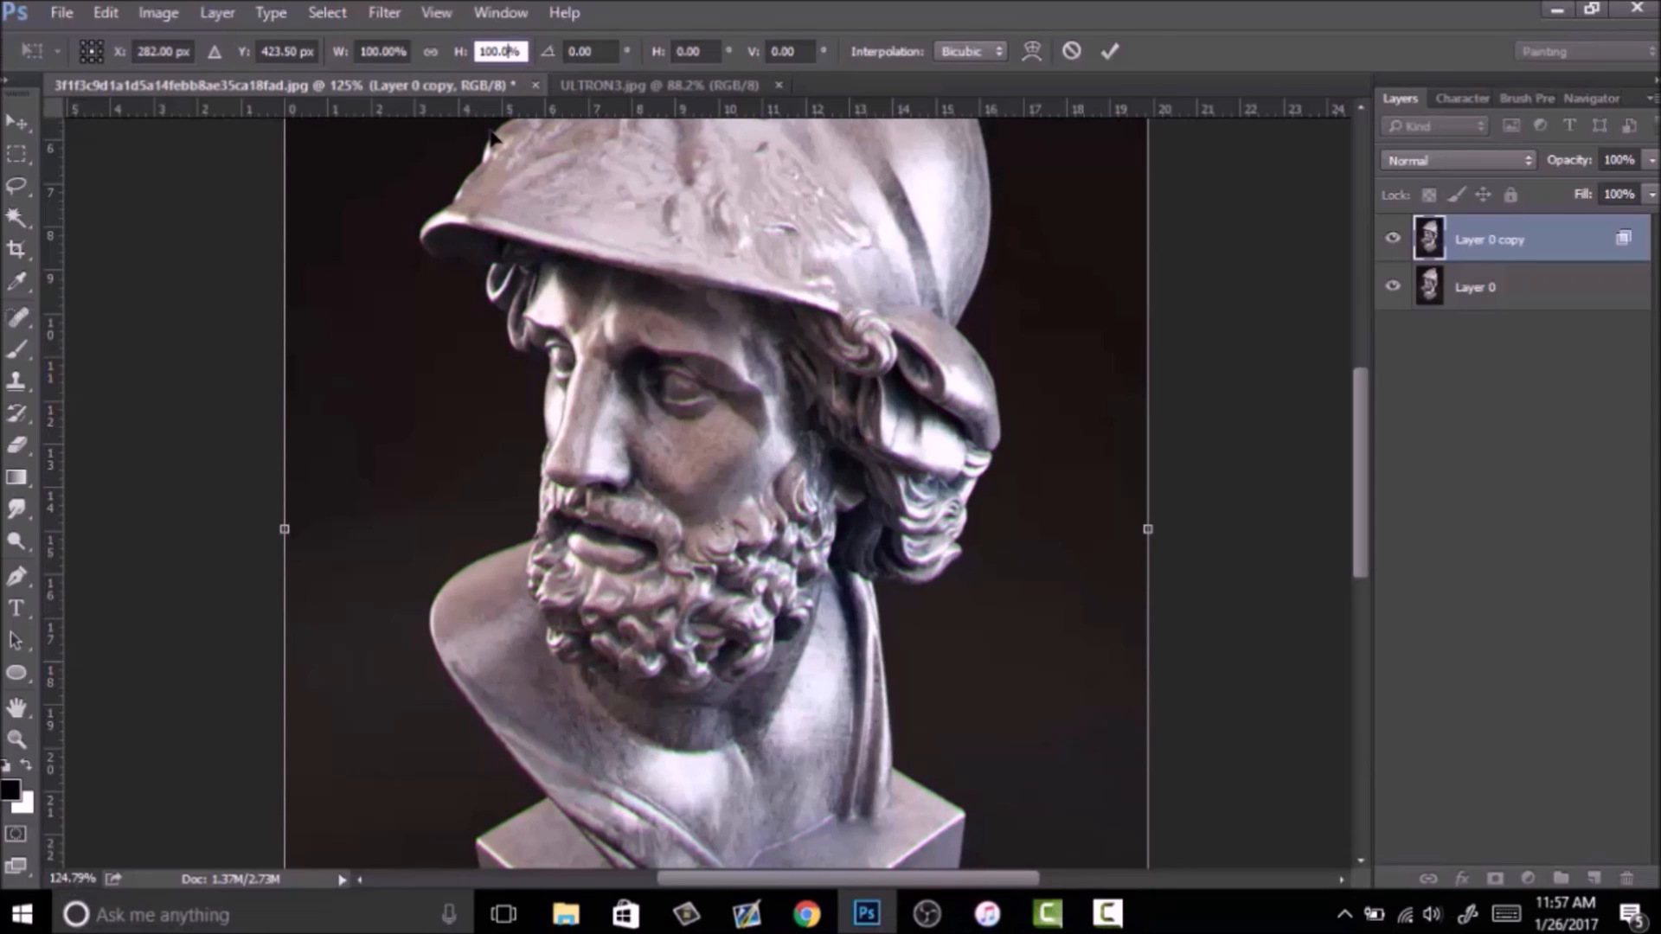
key(Return)
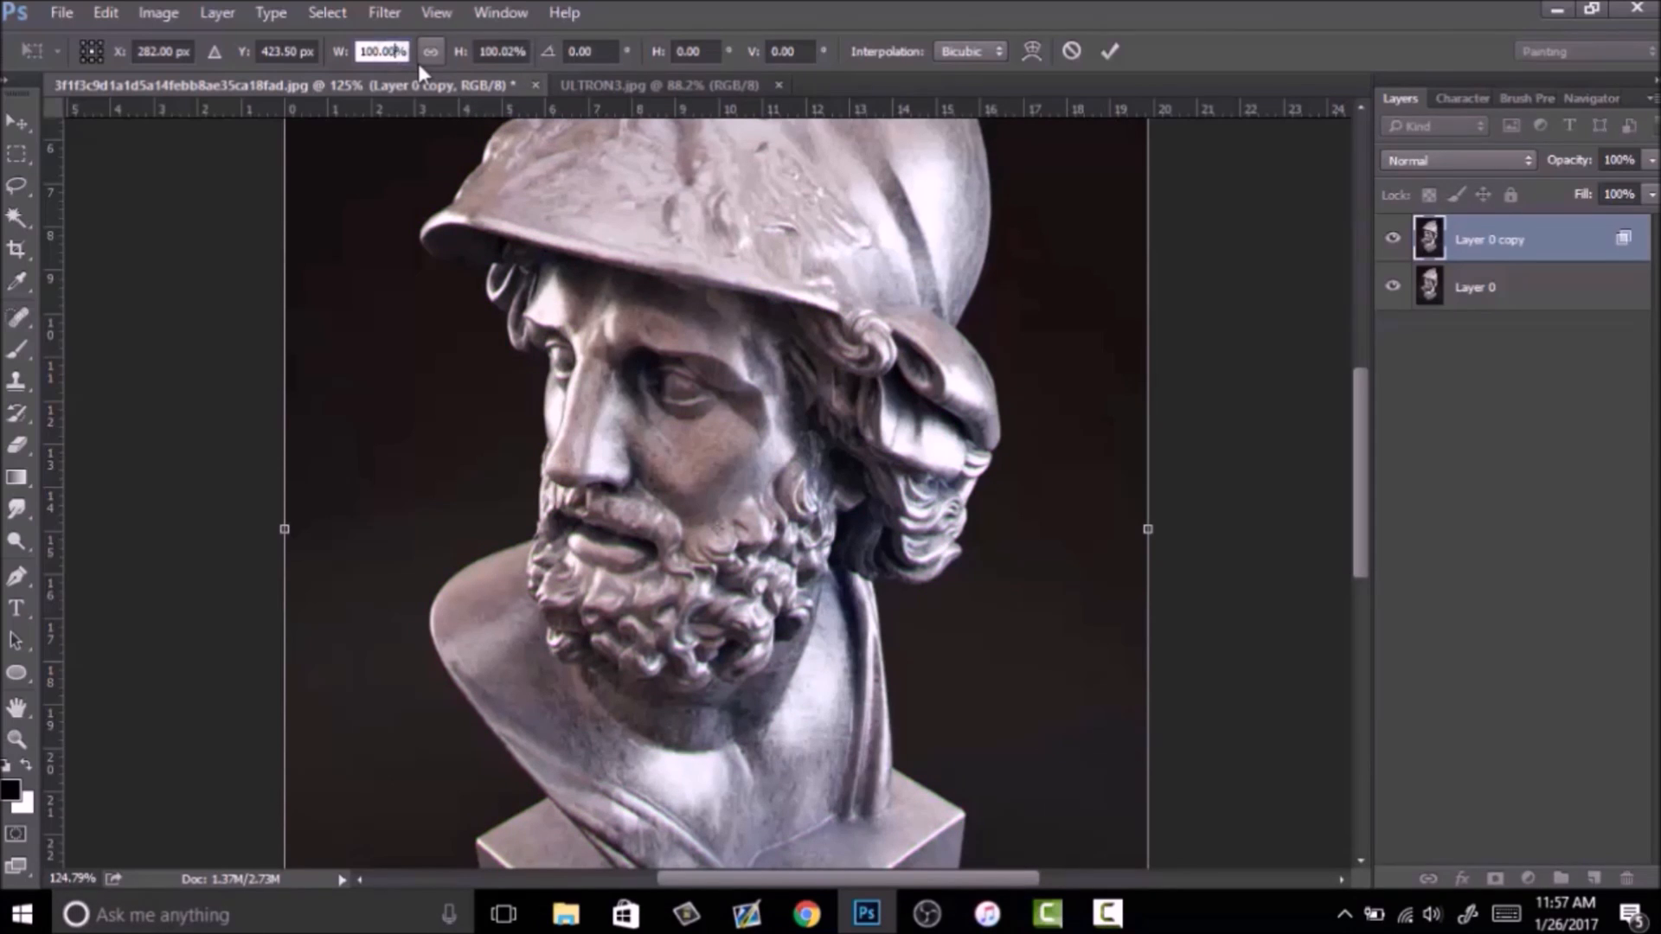
key(Return)
Compare the bust with and without the colour-fringed Layer 0 copy, including a close view of the face.
drag(616, 427, 545, 441)
drag(783, 501, 785, 454)
click(1393, 240)
click(1393, 240)
drag(704, 372, 946, 361)
click(1391, 240)
click(1391, 240)
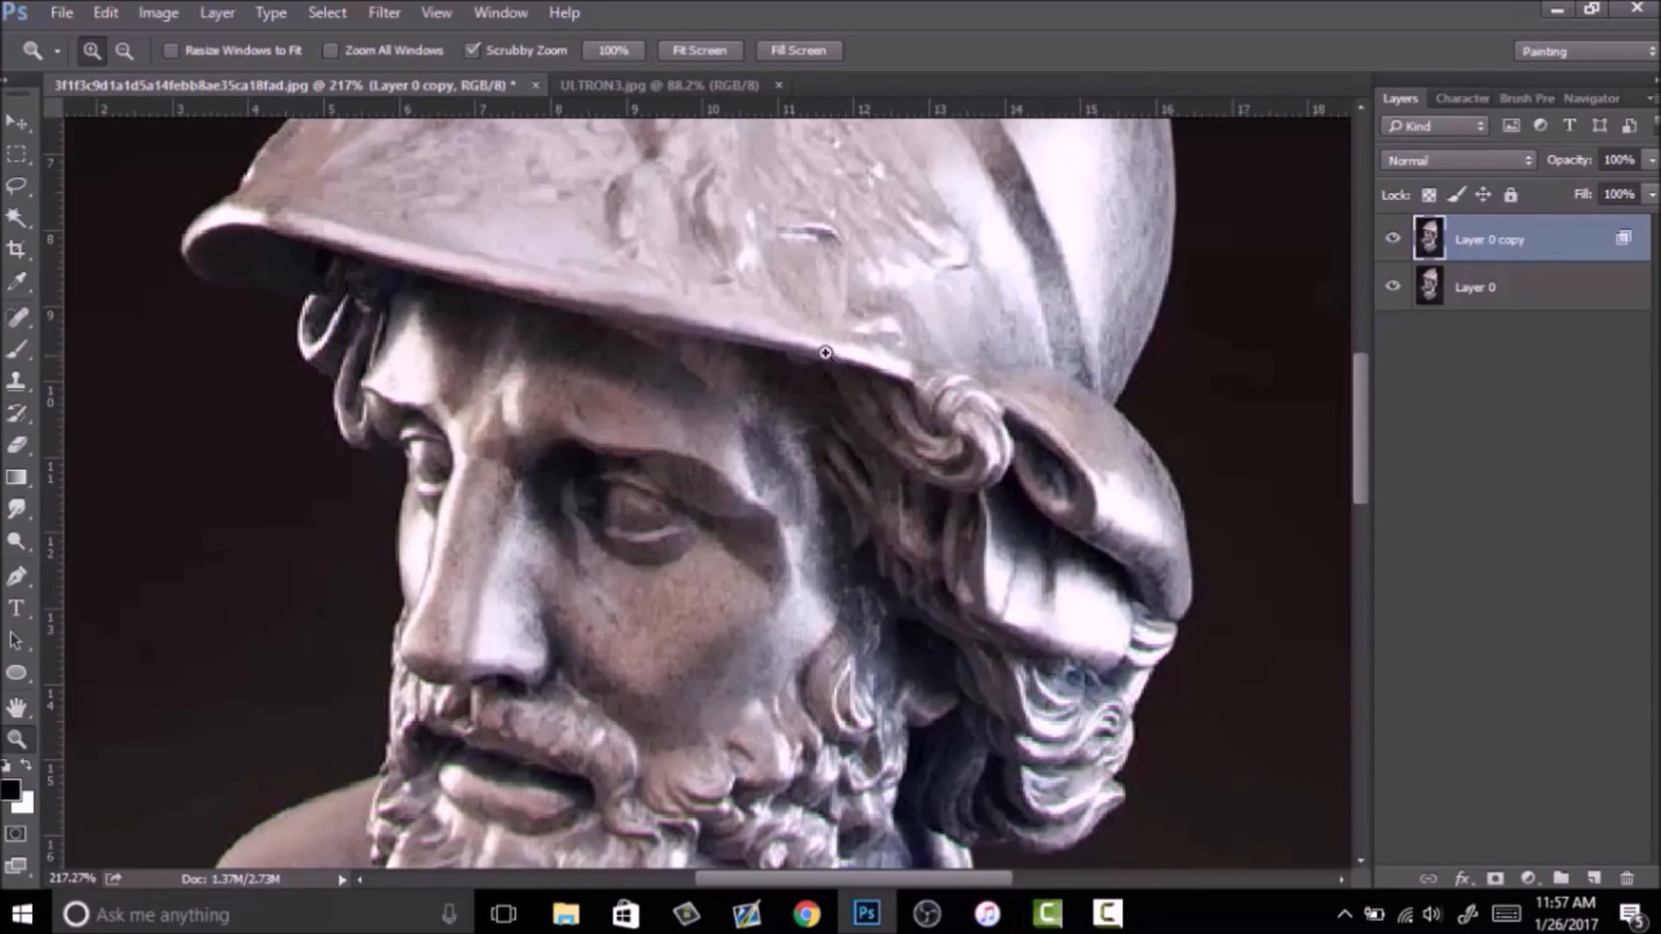
Merge the colour-fringed copy down into Layer 0 and duplicate the merged layer.
key(ctrl+e)
key(ctrl+j)
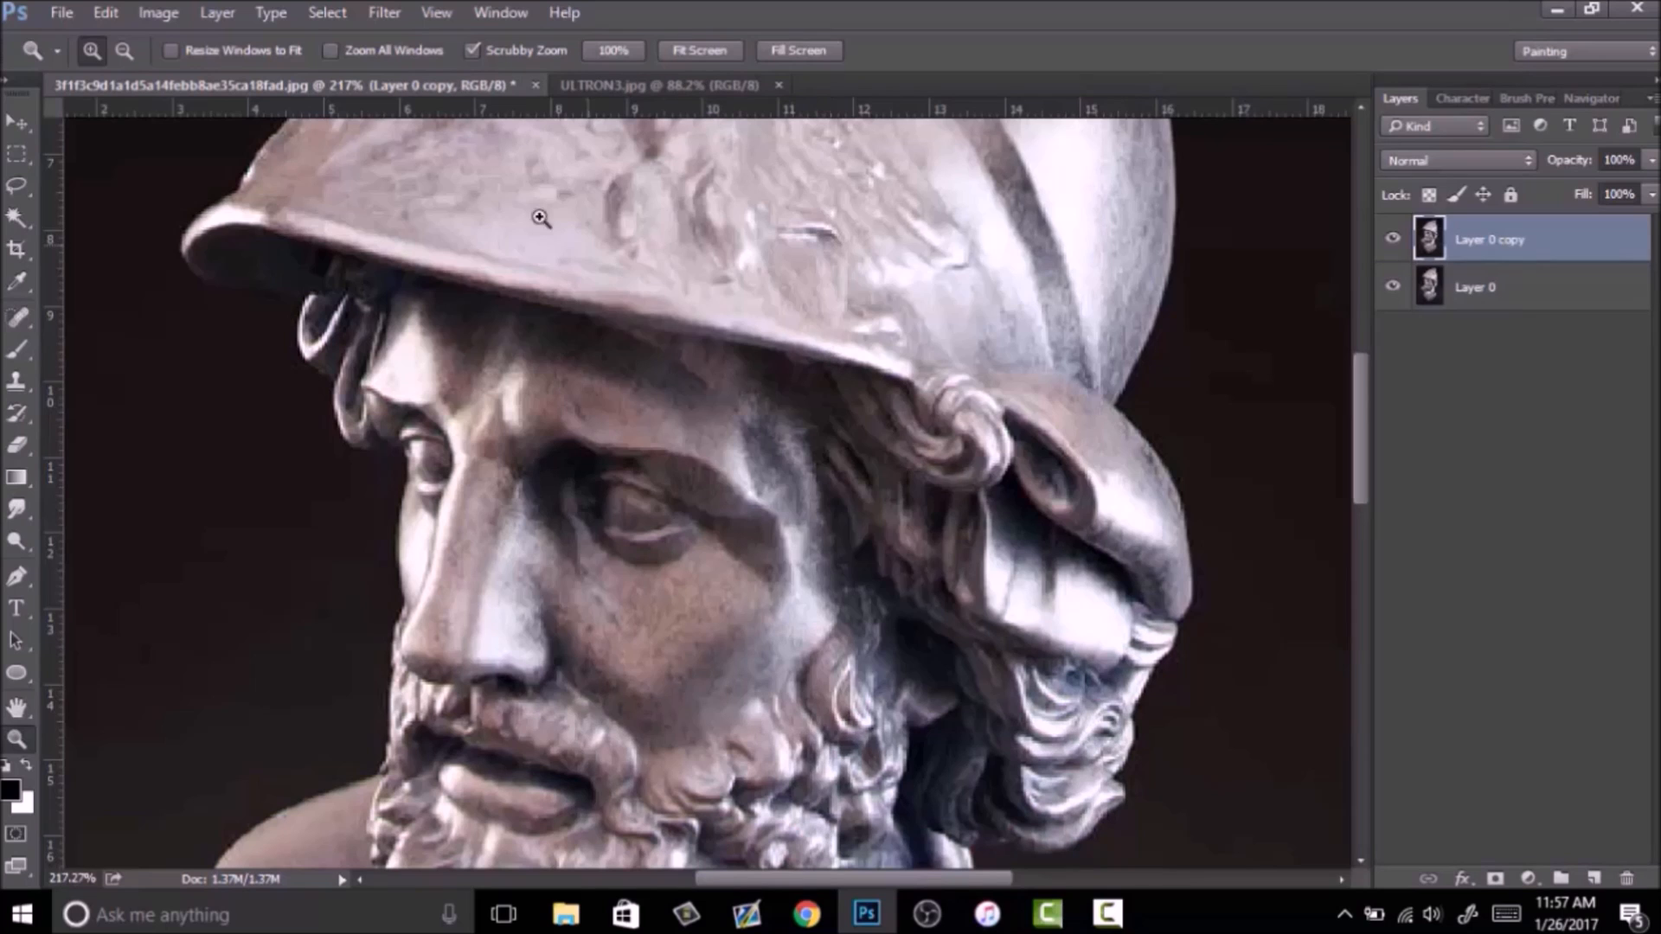
Transform the new duplicate of the bust, setting its height to 100.1% and adjusting its width.
key(ctrl+t)
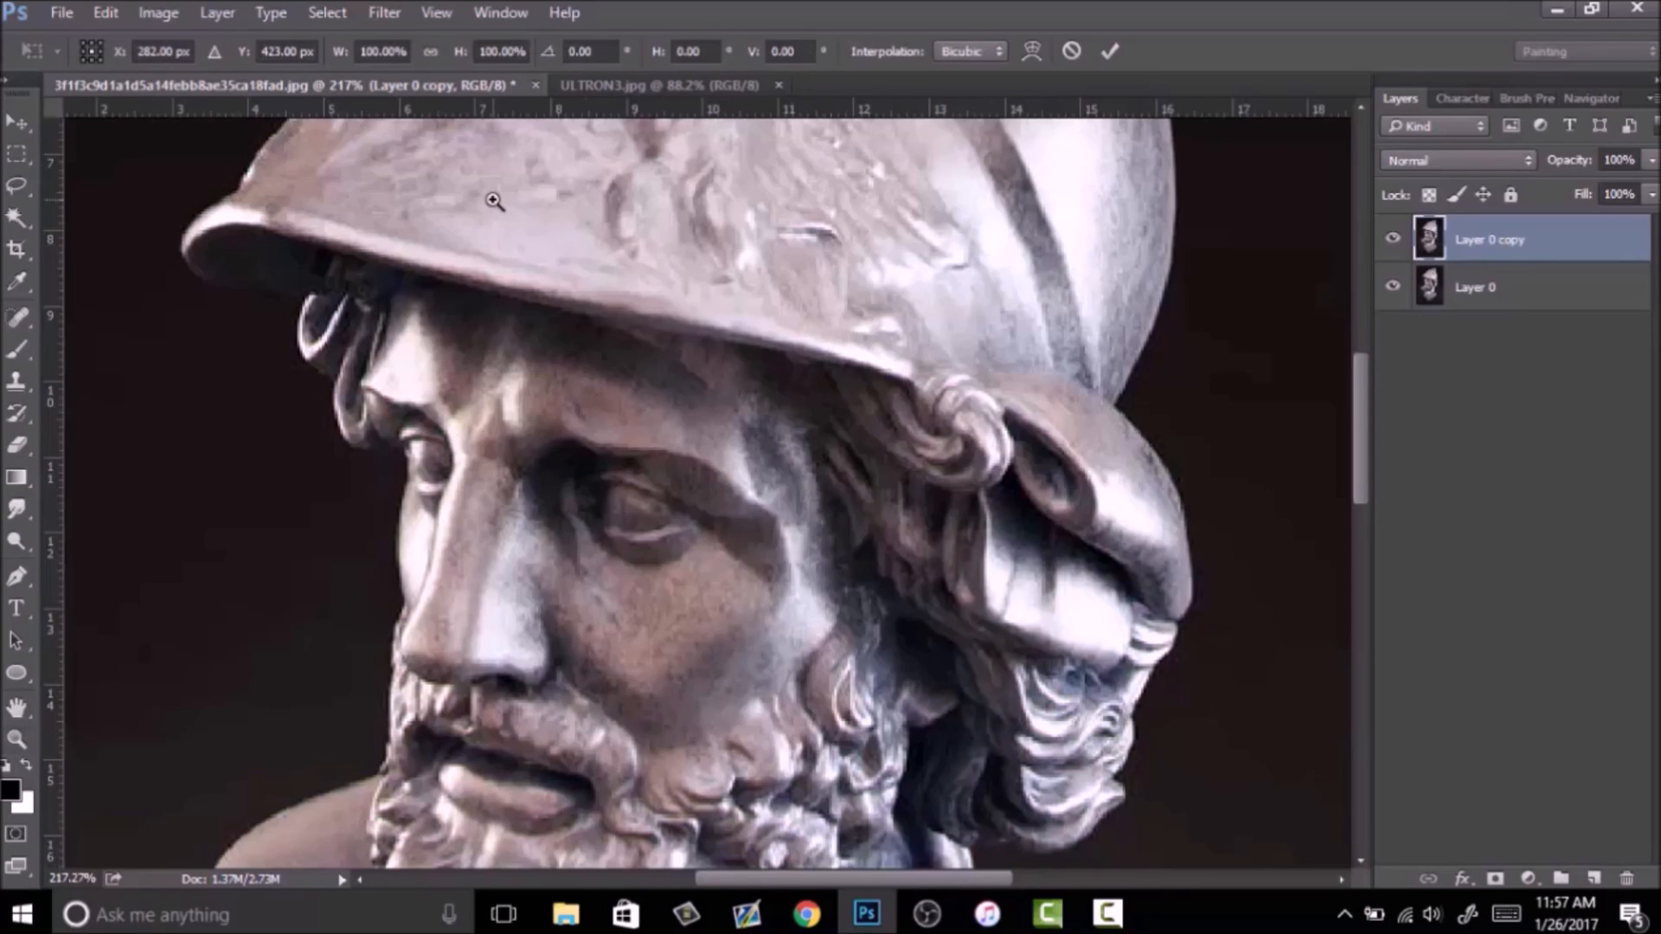
click(518, 54)
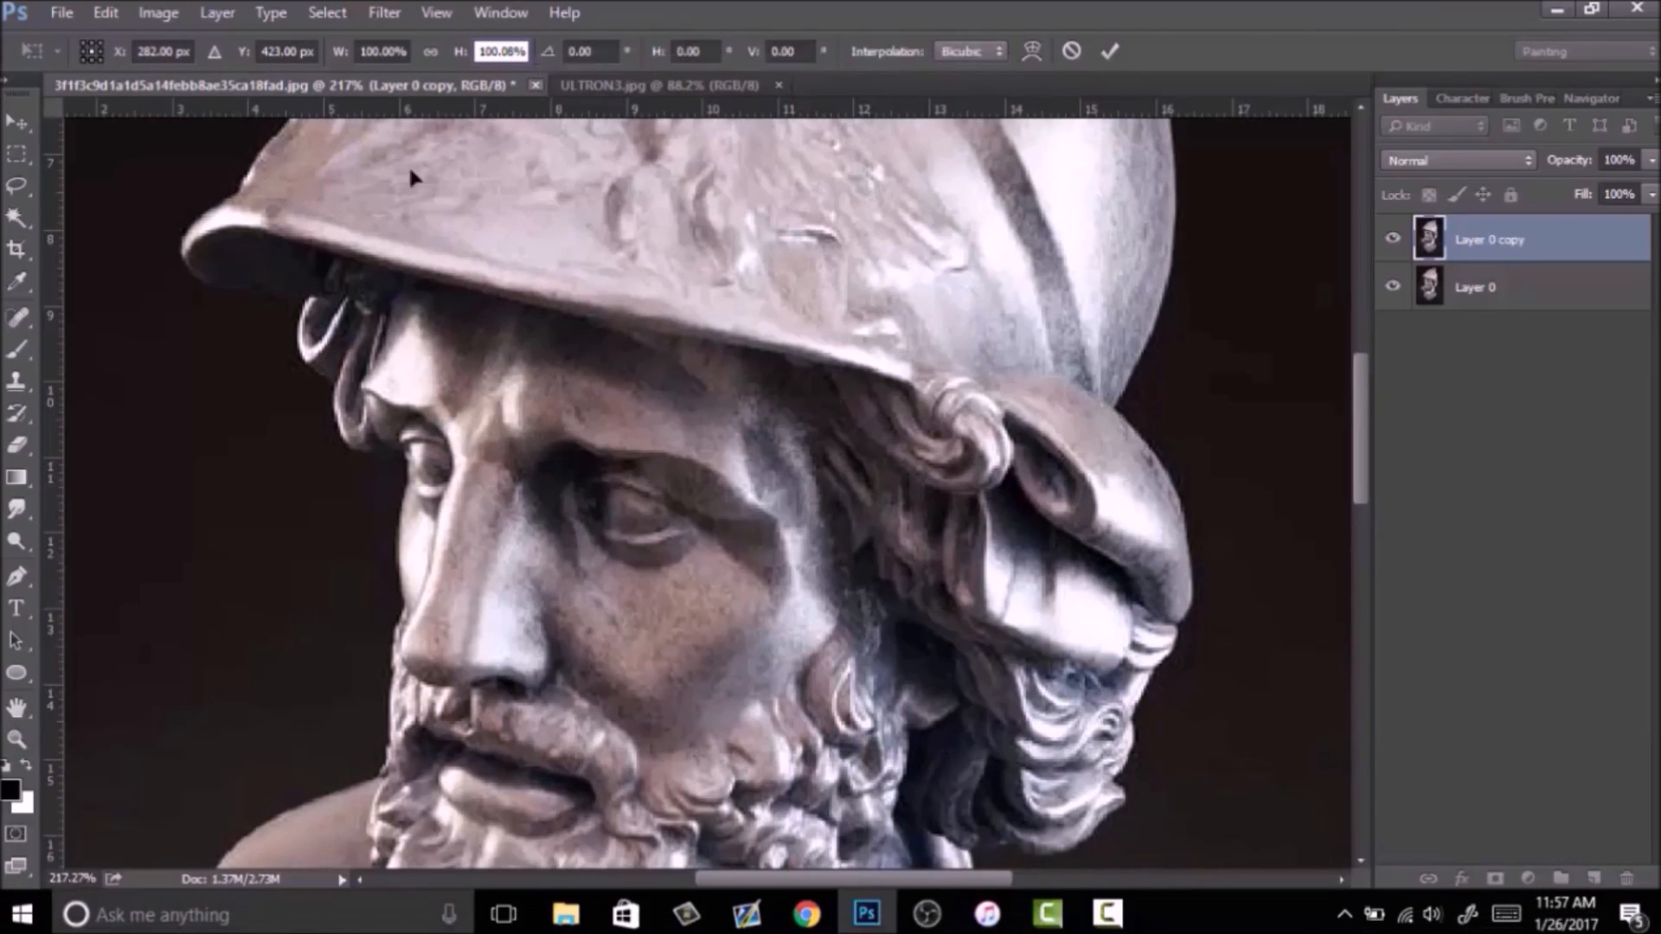
key(BackSpace)
key(BackSpace)
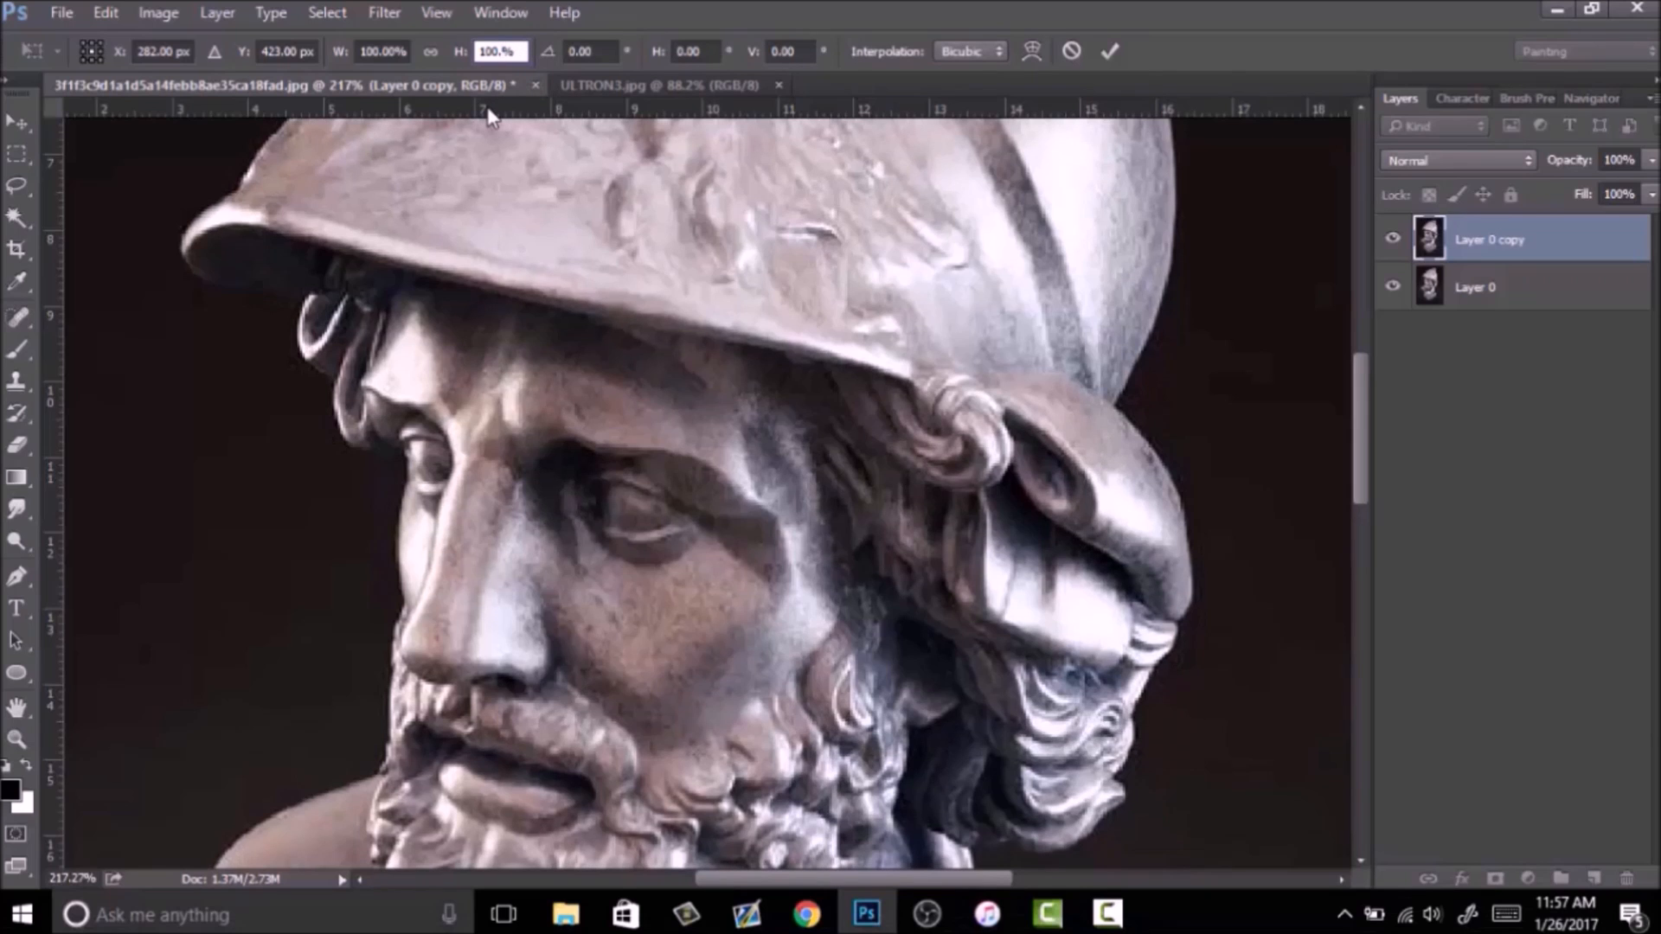
text(1)
click(385, 52)
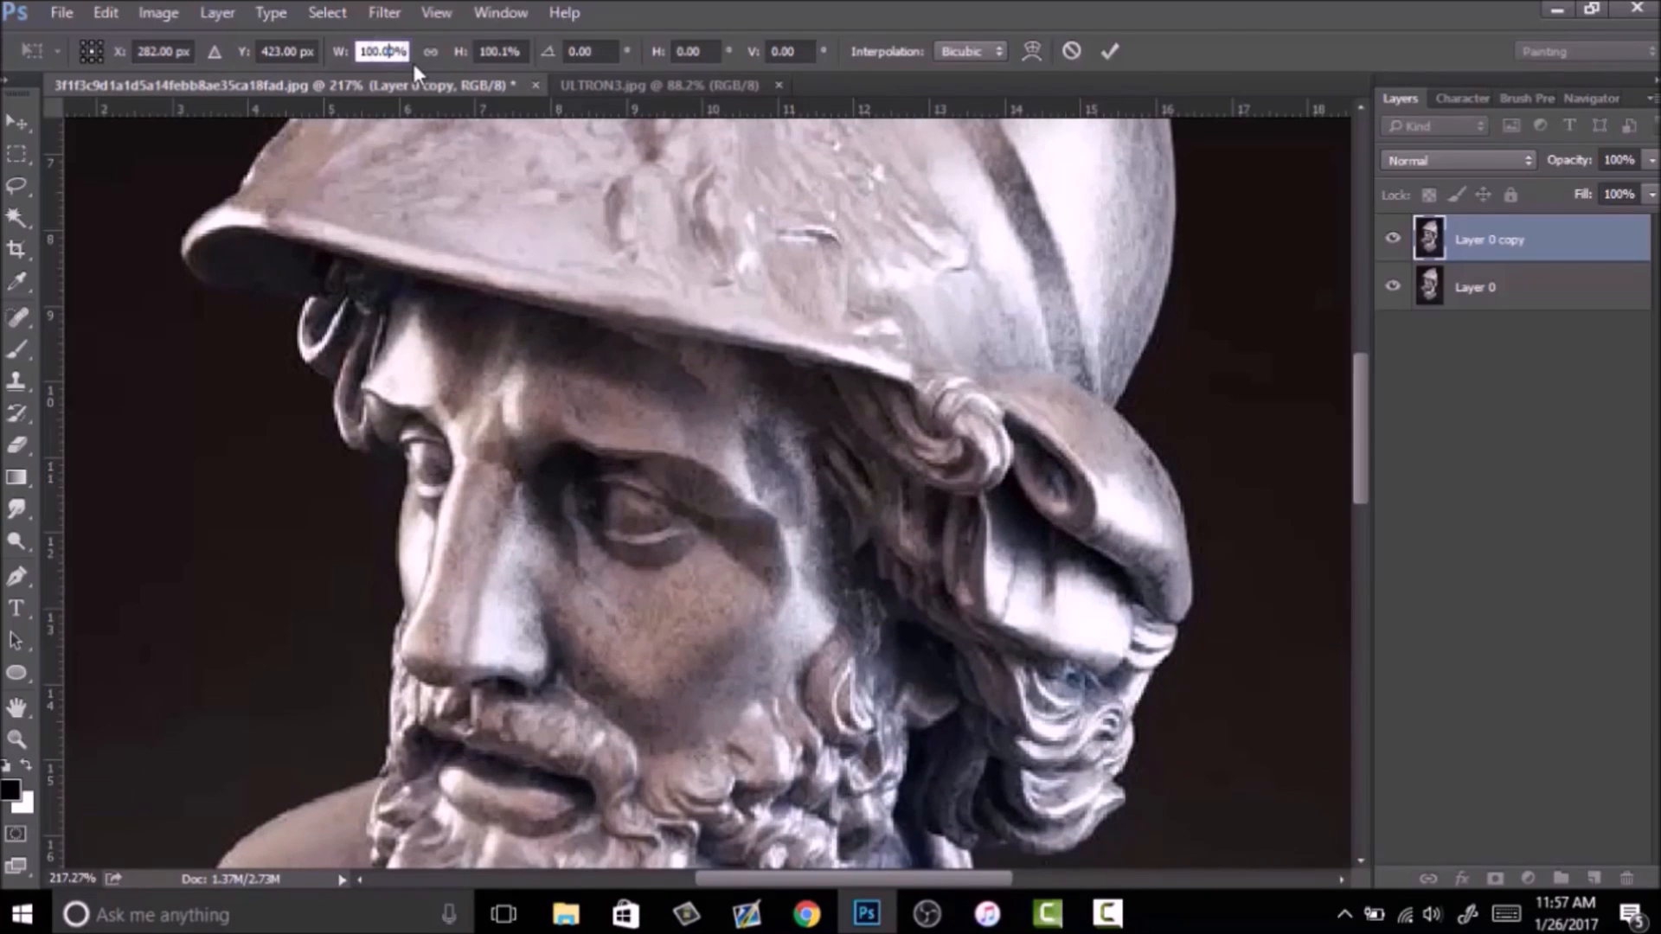
key(Return)
key(z)
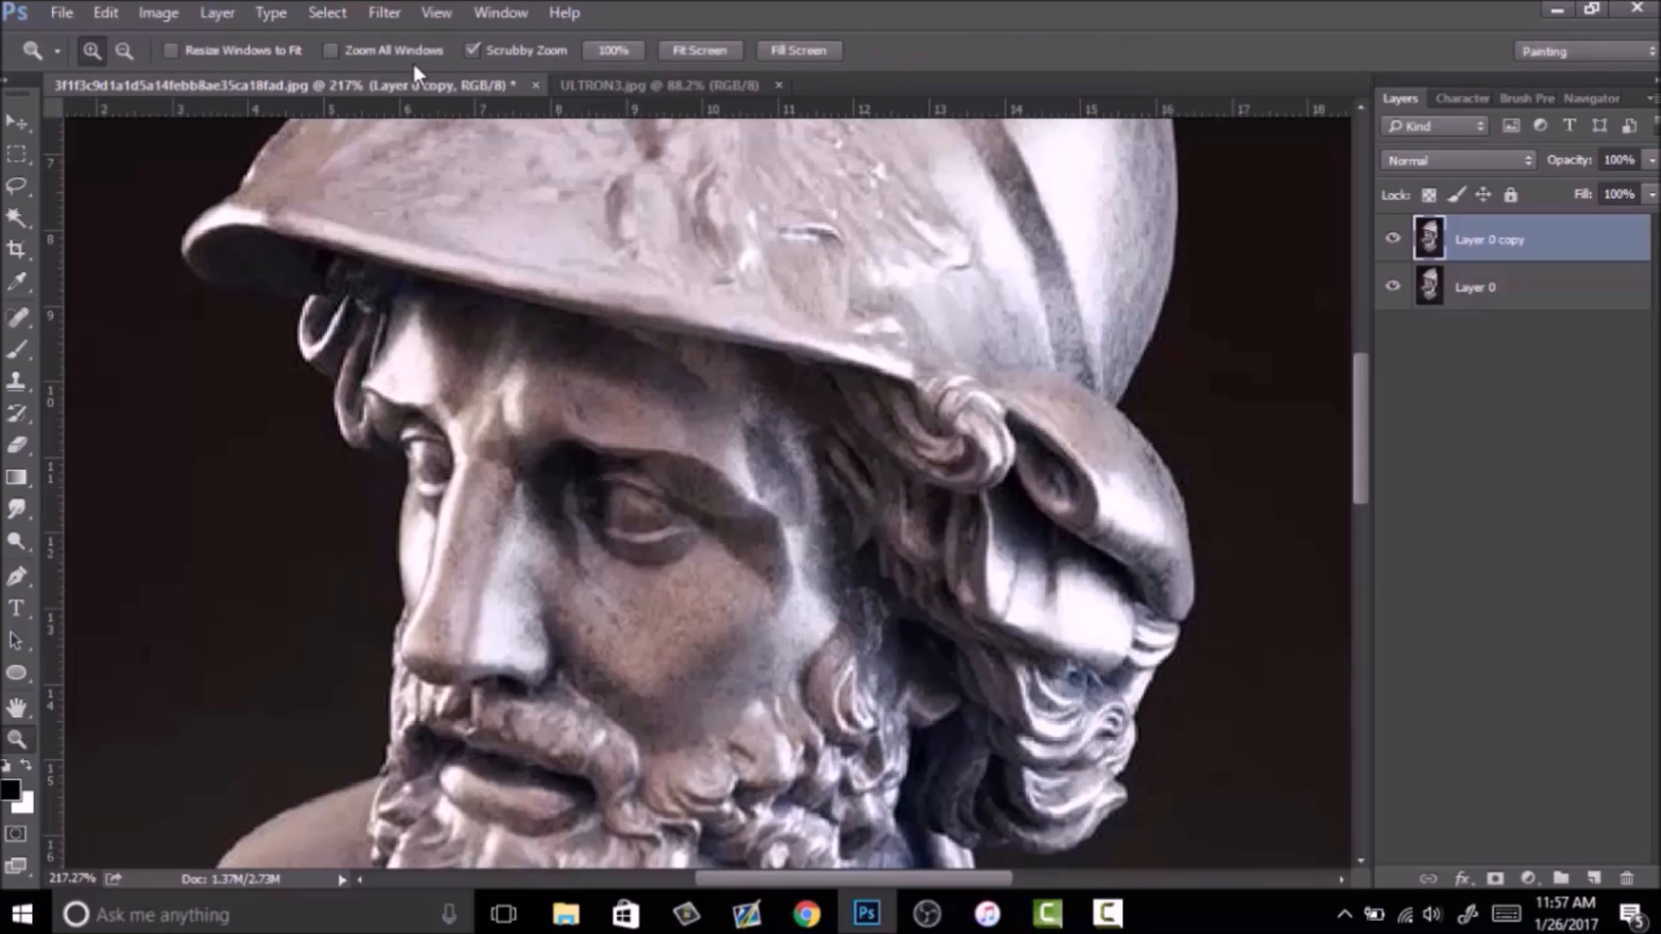
Exclude the green channel from the rescaled duplicate through its blending options.
double_click(1578, 243)
click(1207, 393)
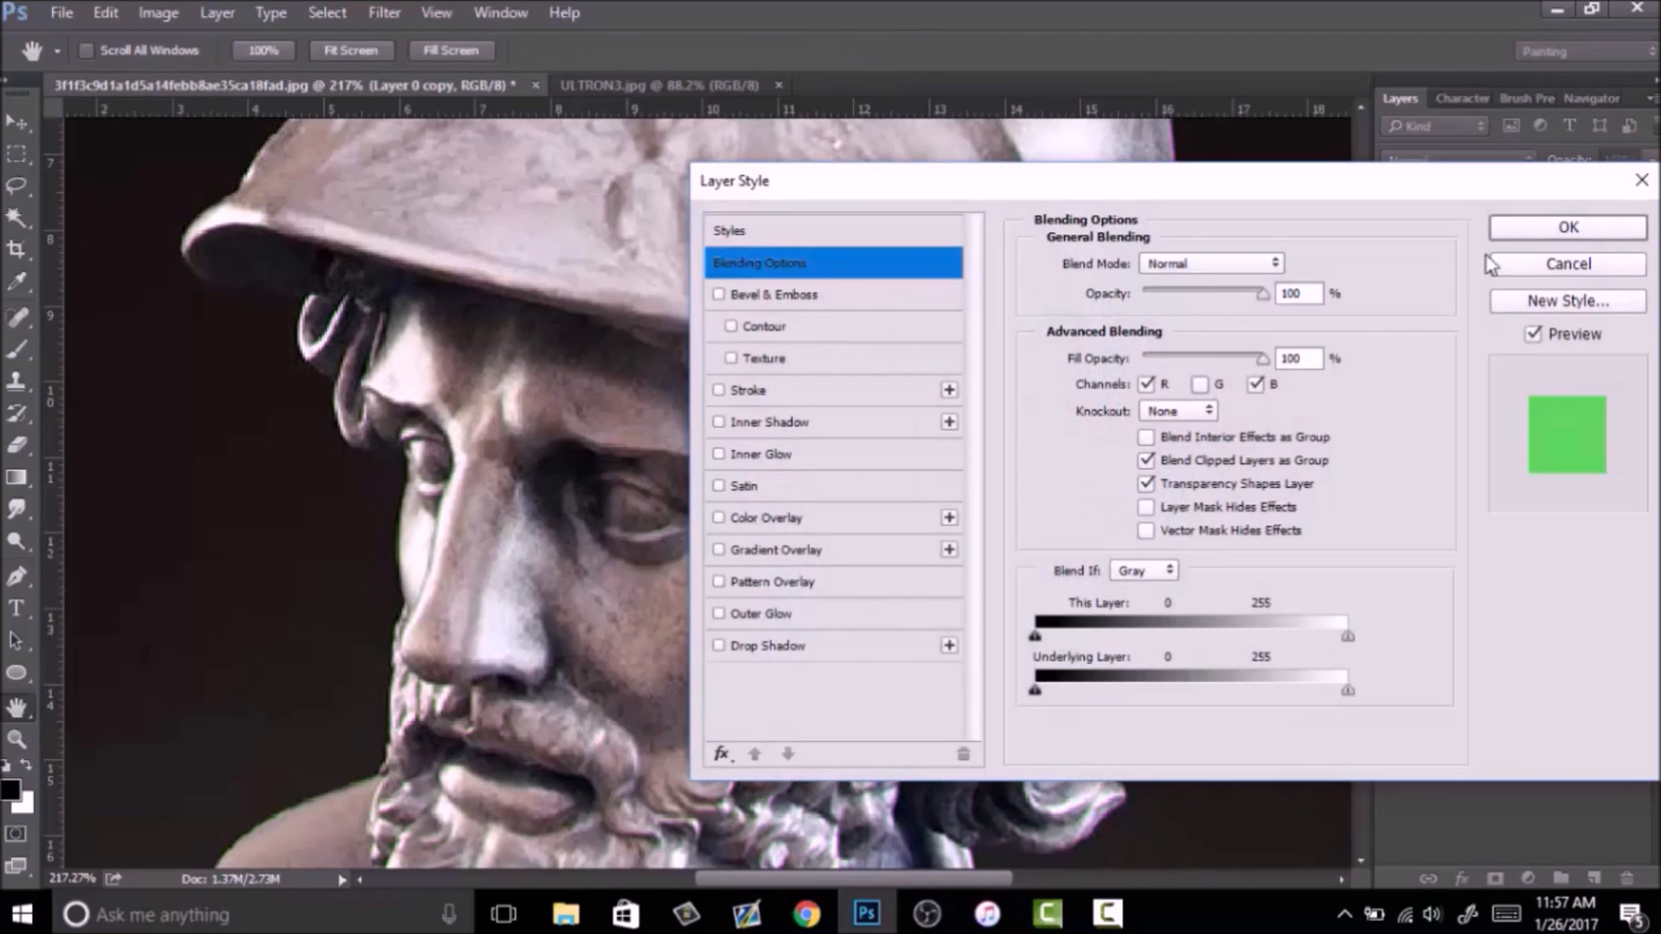
click(1557, 229)
Merge the visible bust layers into a single layer and make a new duplicate of it.
drag(1121, 324, 1039, 368)
right_click(1538, 246)
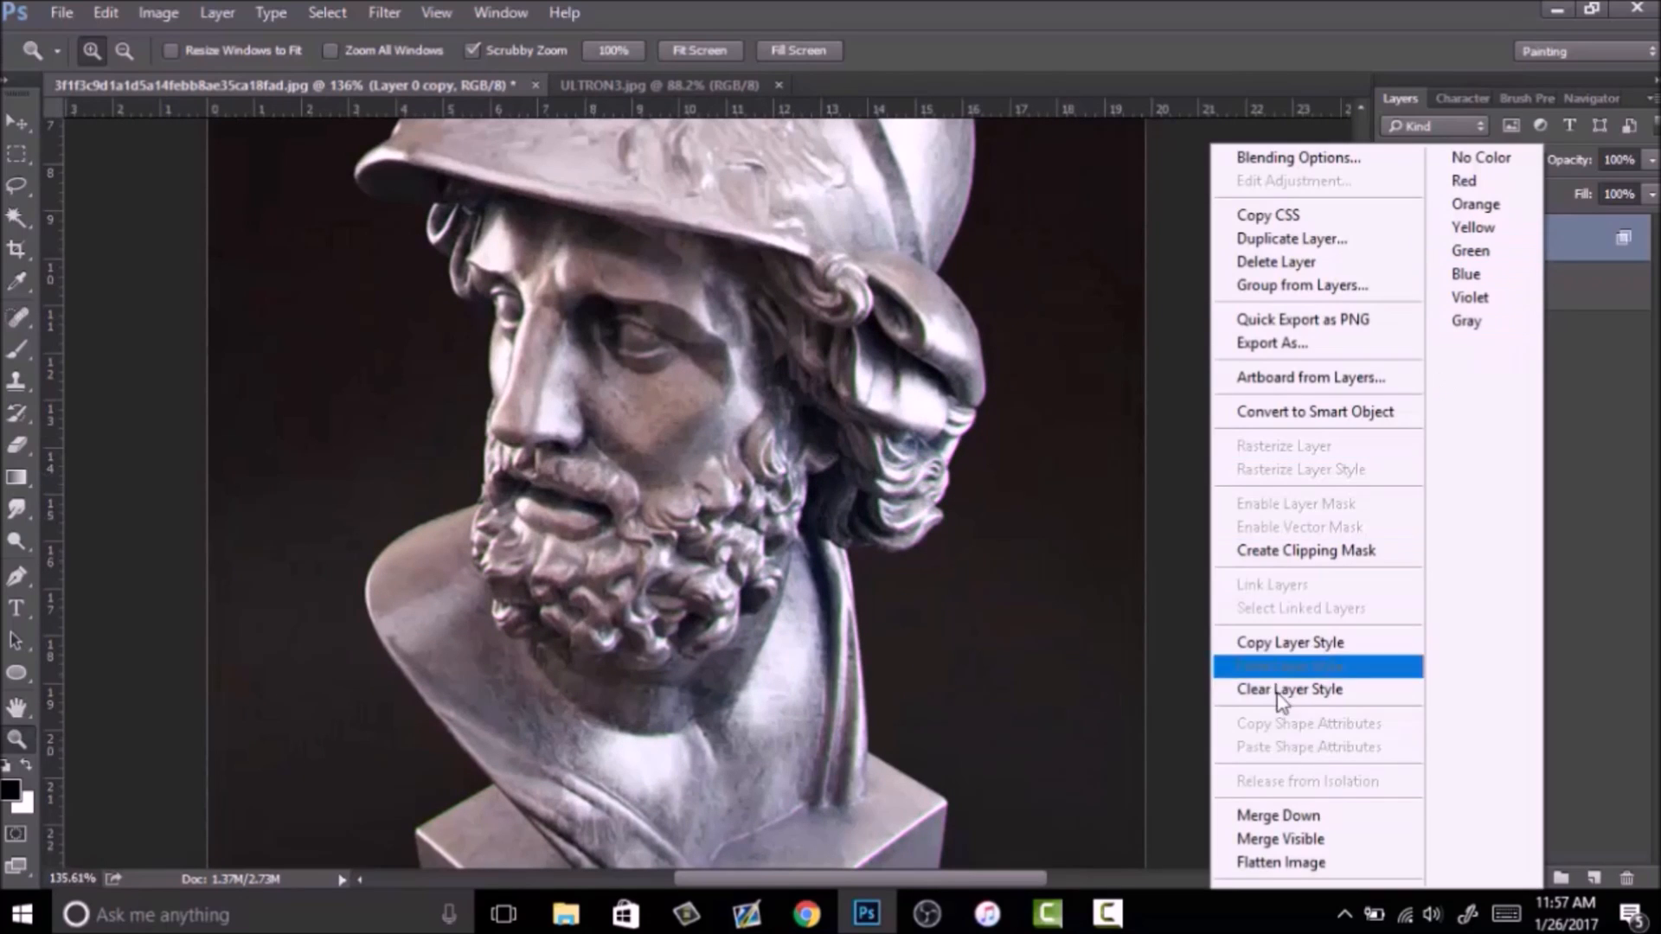
click(1320, 846)
drag(960, 471, 833, 381)
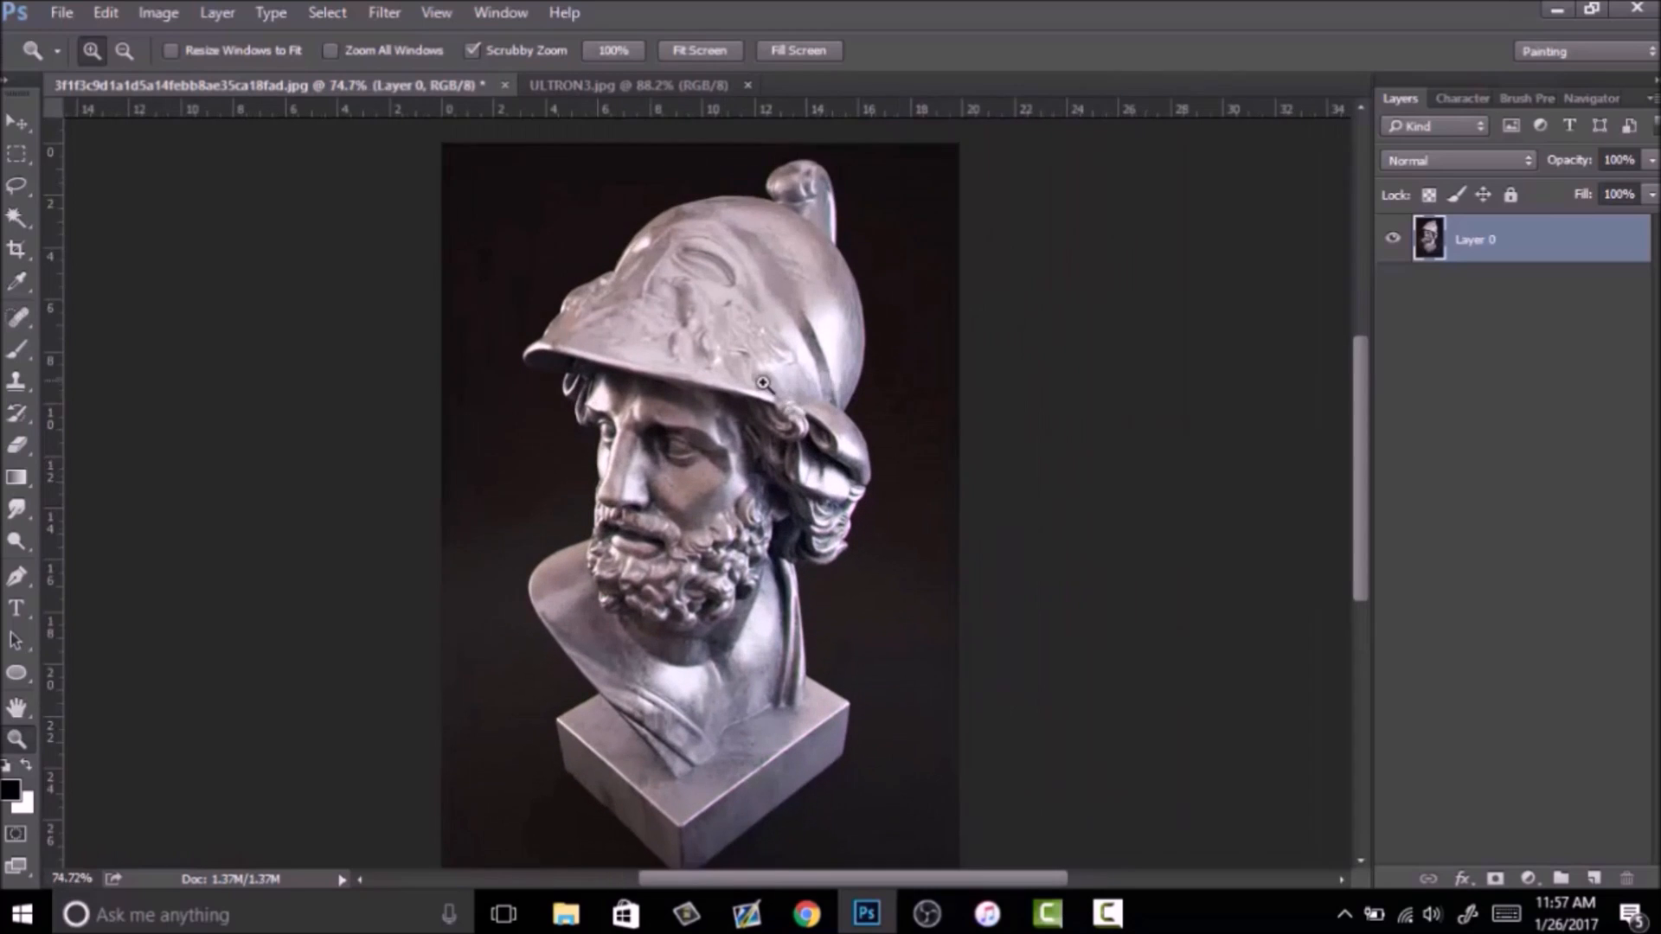
key(ctrl+j)
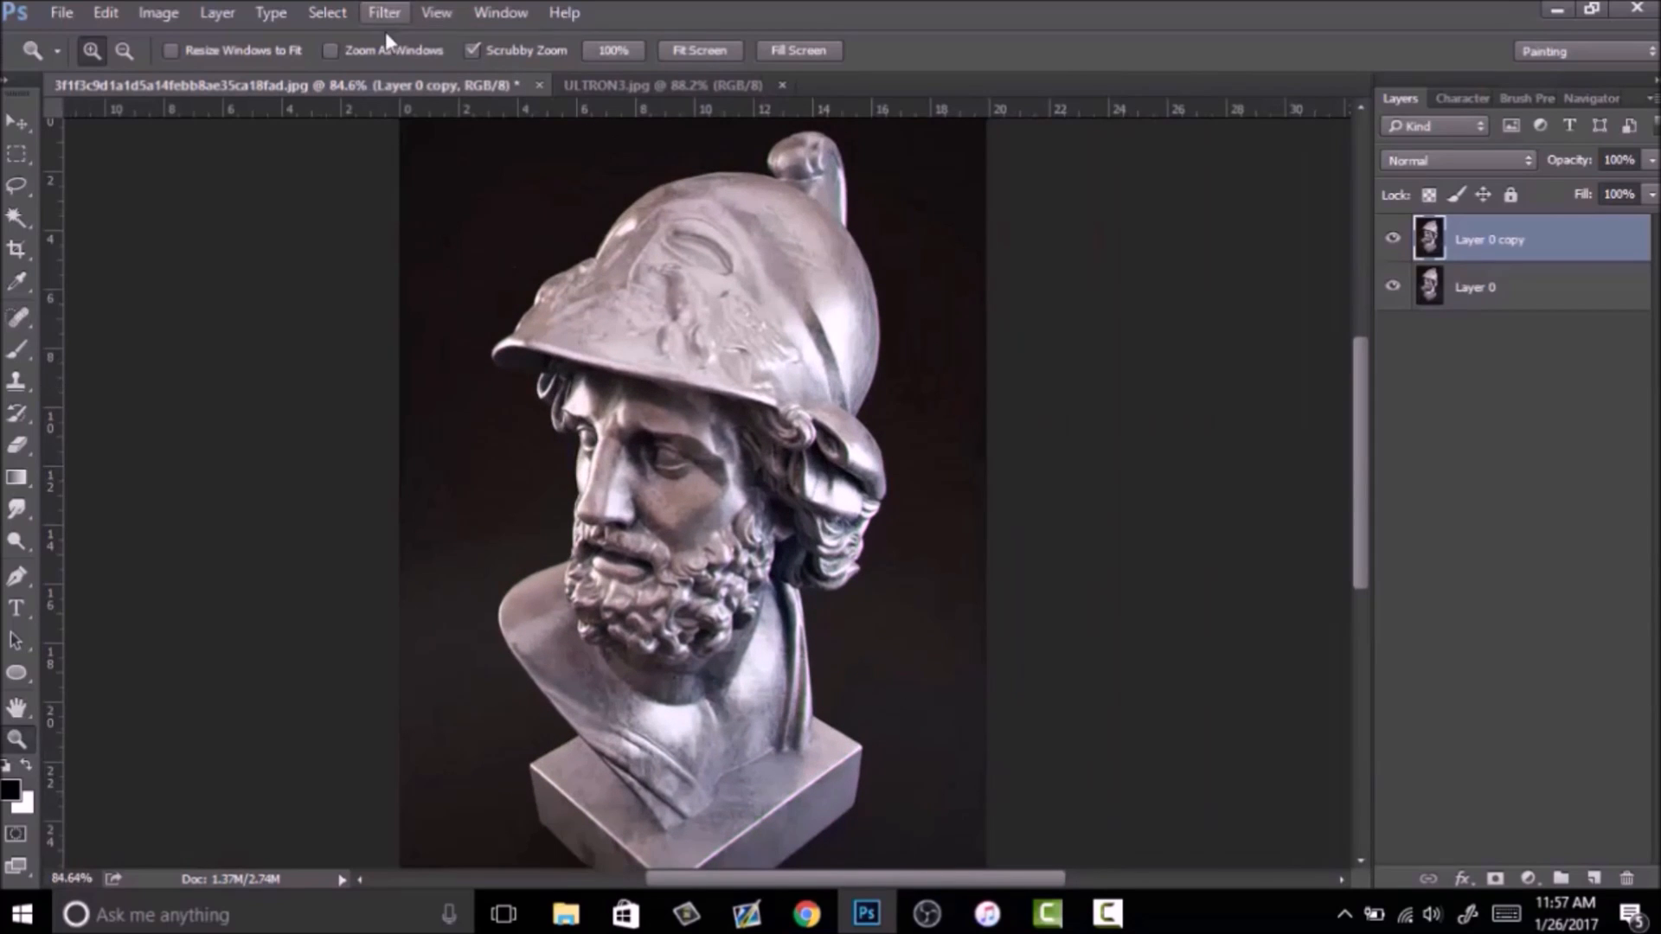
Apply the Add Noise filter to the bust's duplicate layer and check the grain on the face up close.
click(384, 12)
mouse_move(363, 364)
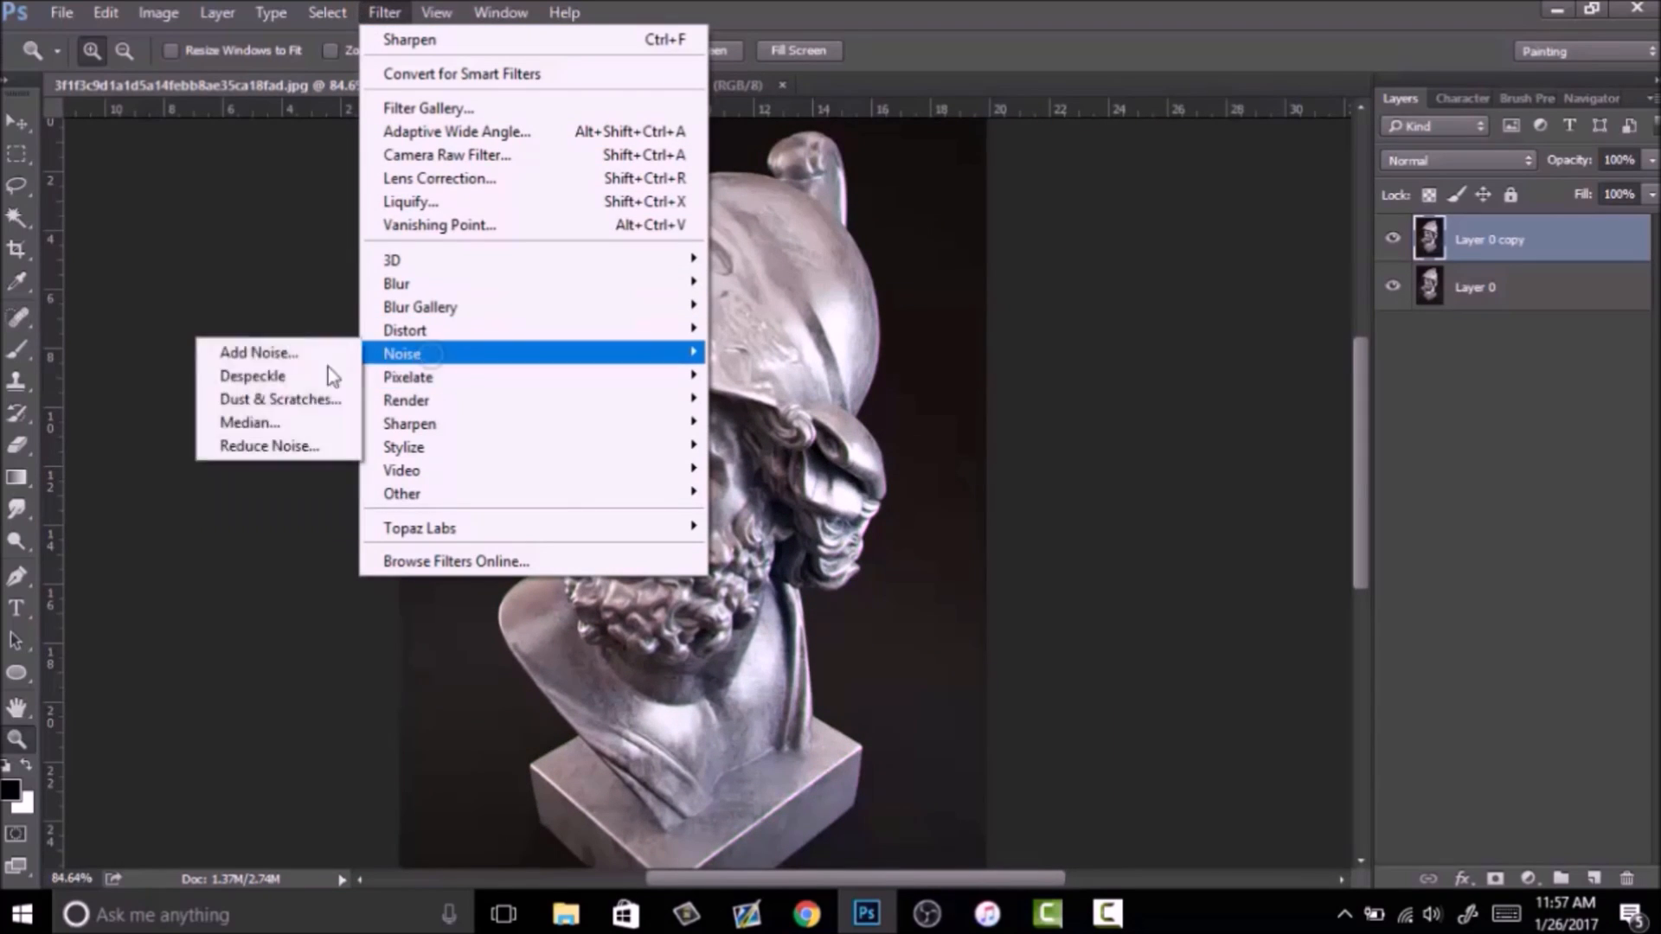
click(258, 353)
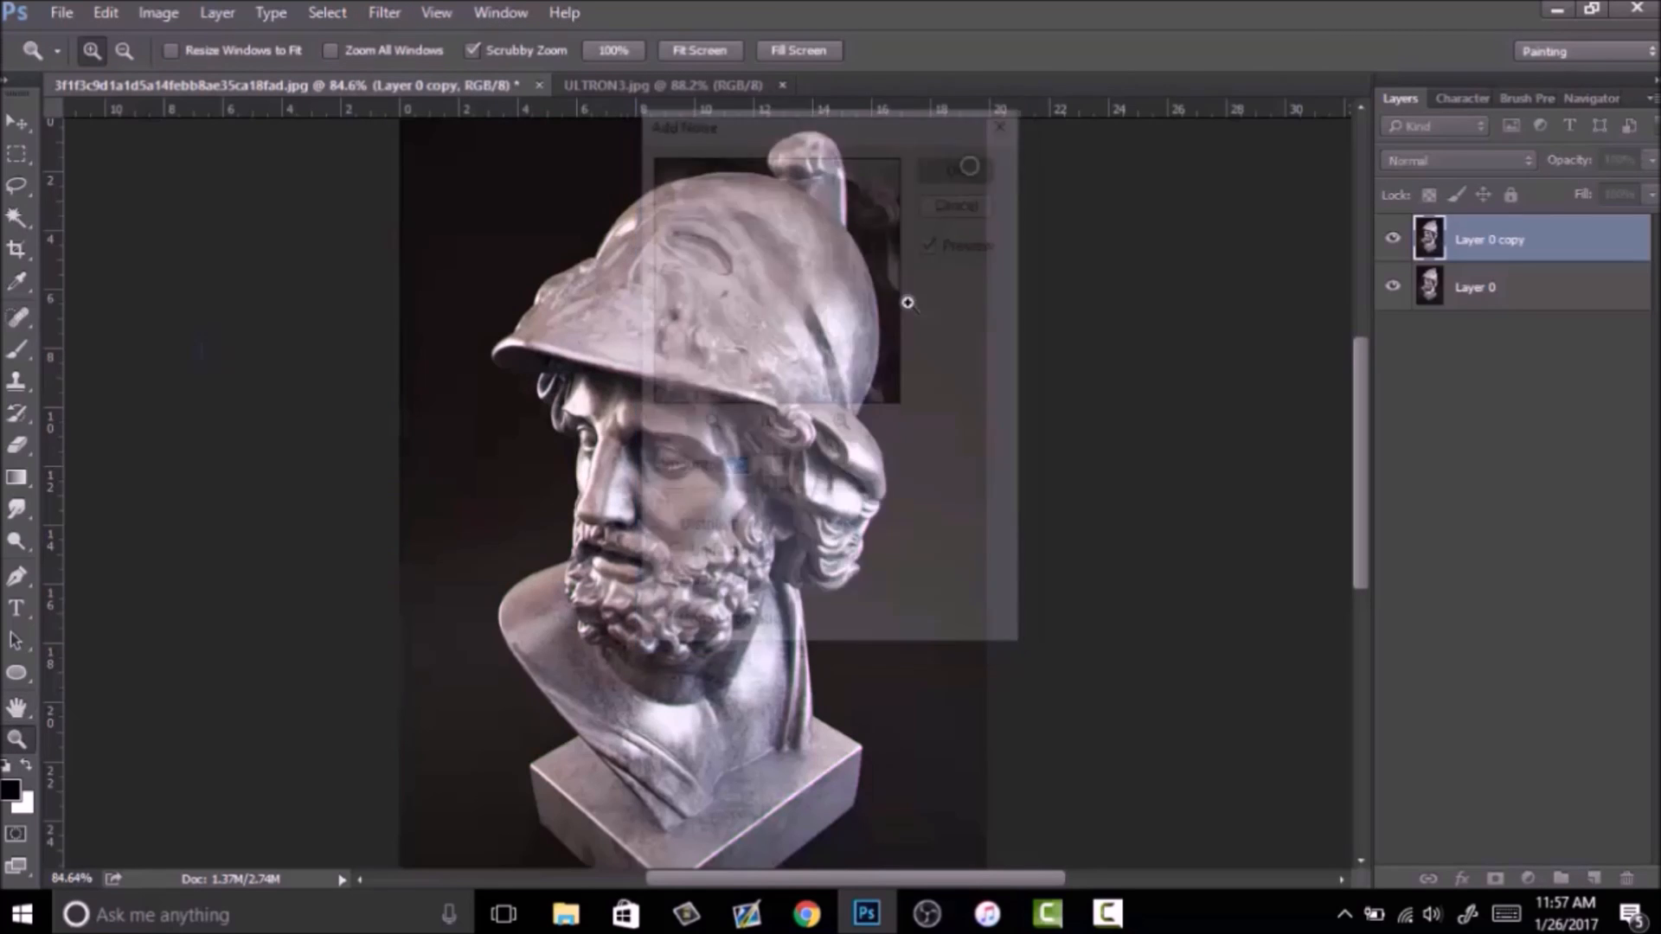
drag(804, 482, 672, 563)
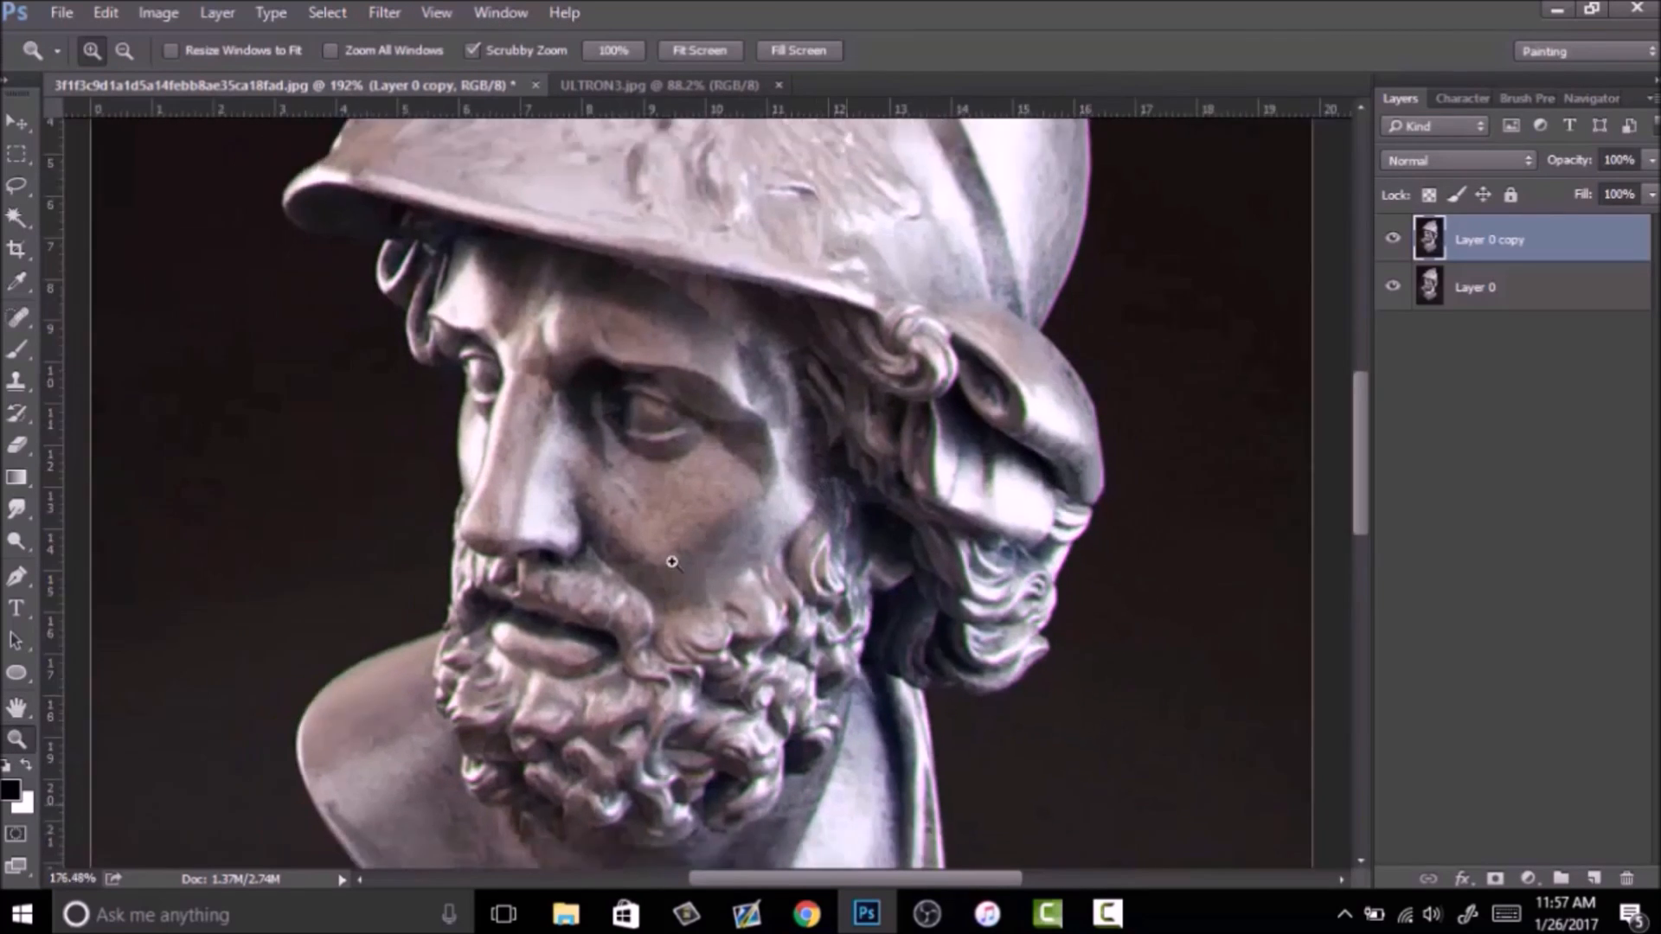
key(ctrl+0)
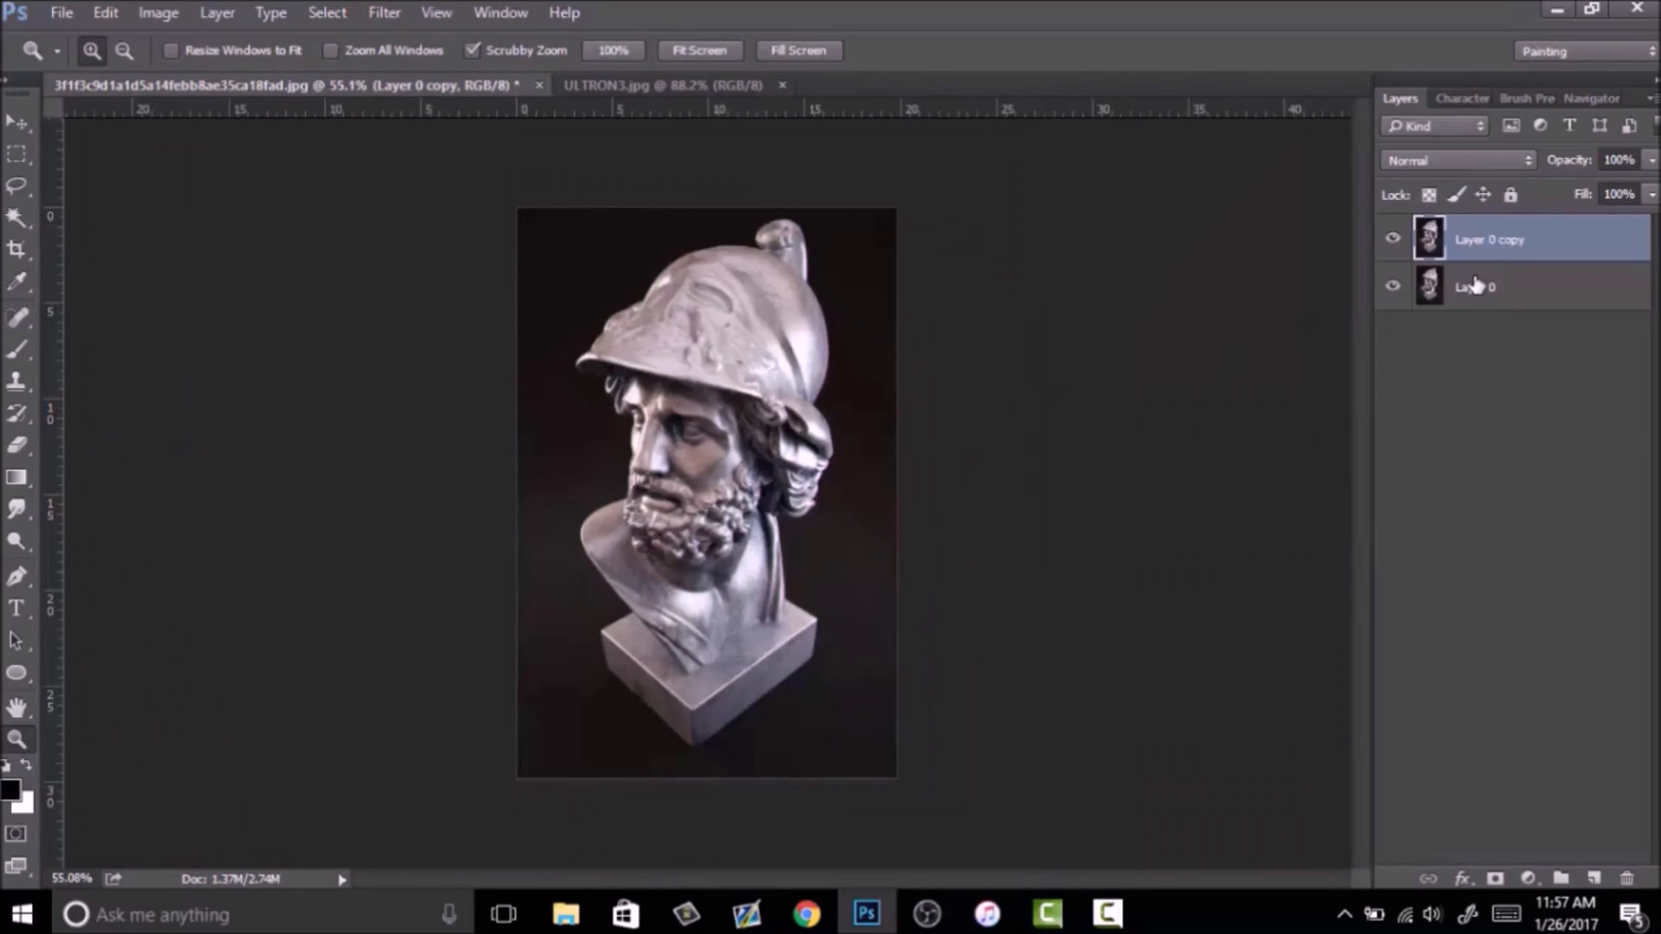
Merge the noise-filtered copy with Layer 0 and duplicate the merged layer.
right_click(1539, 255)
click(1254, 814)
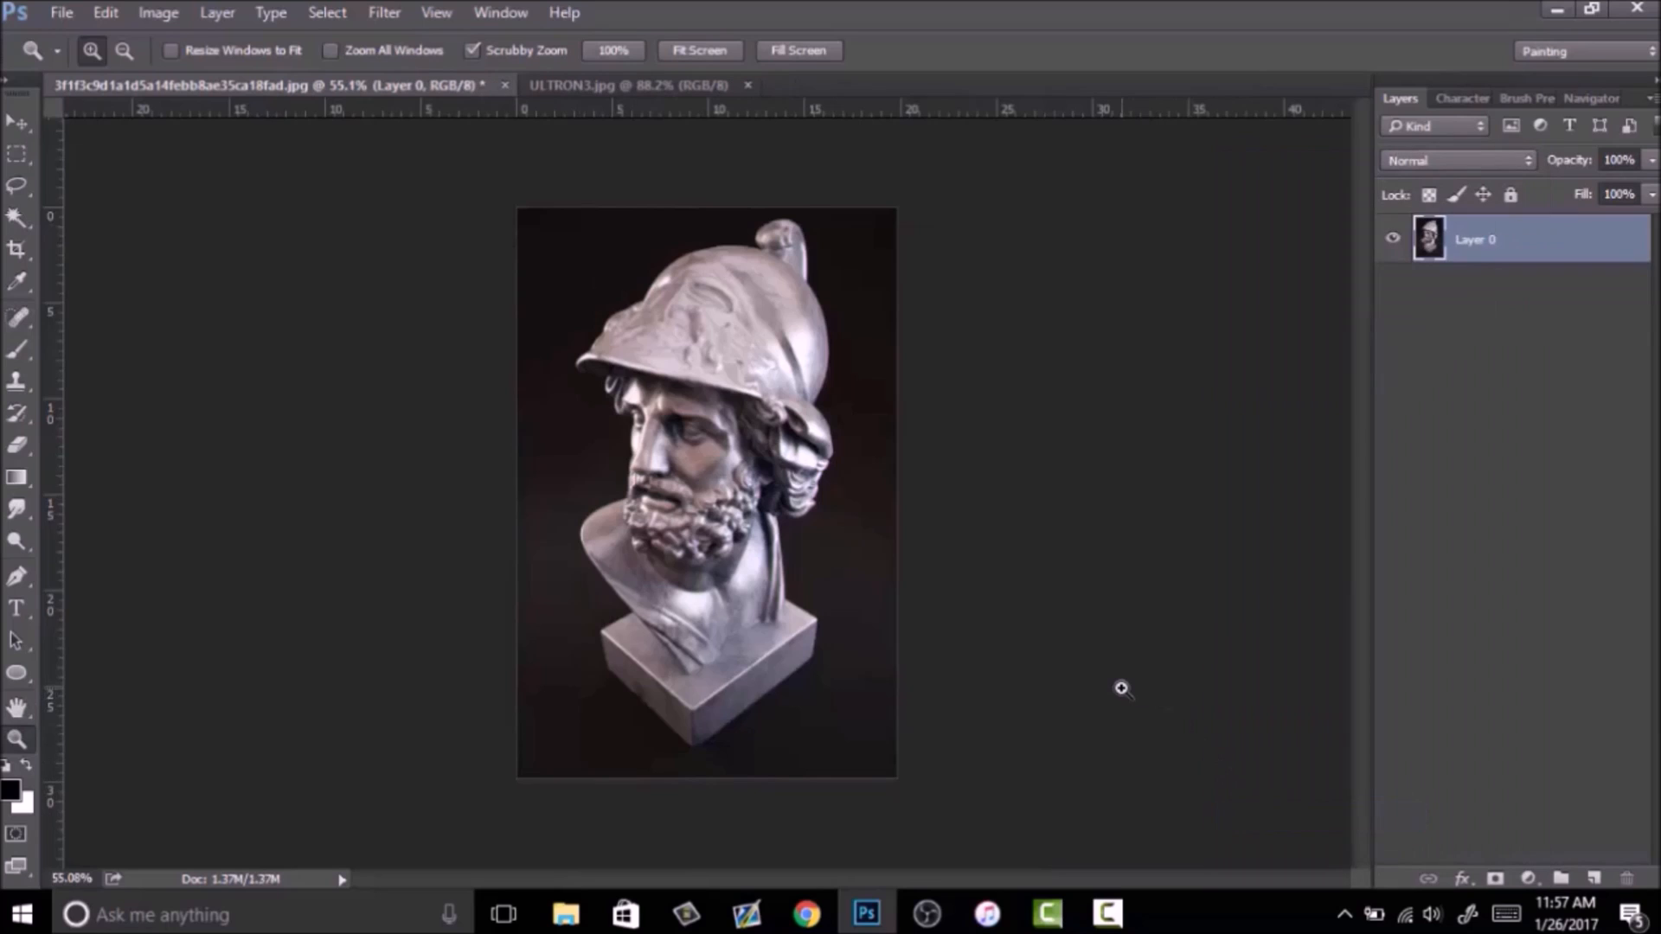
key(ctrl+j)
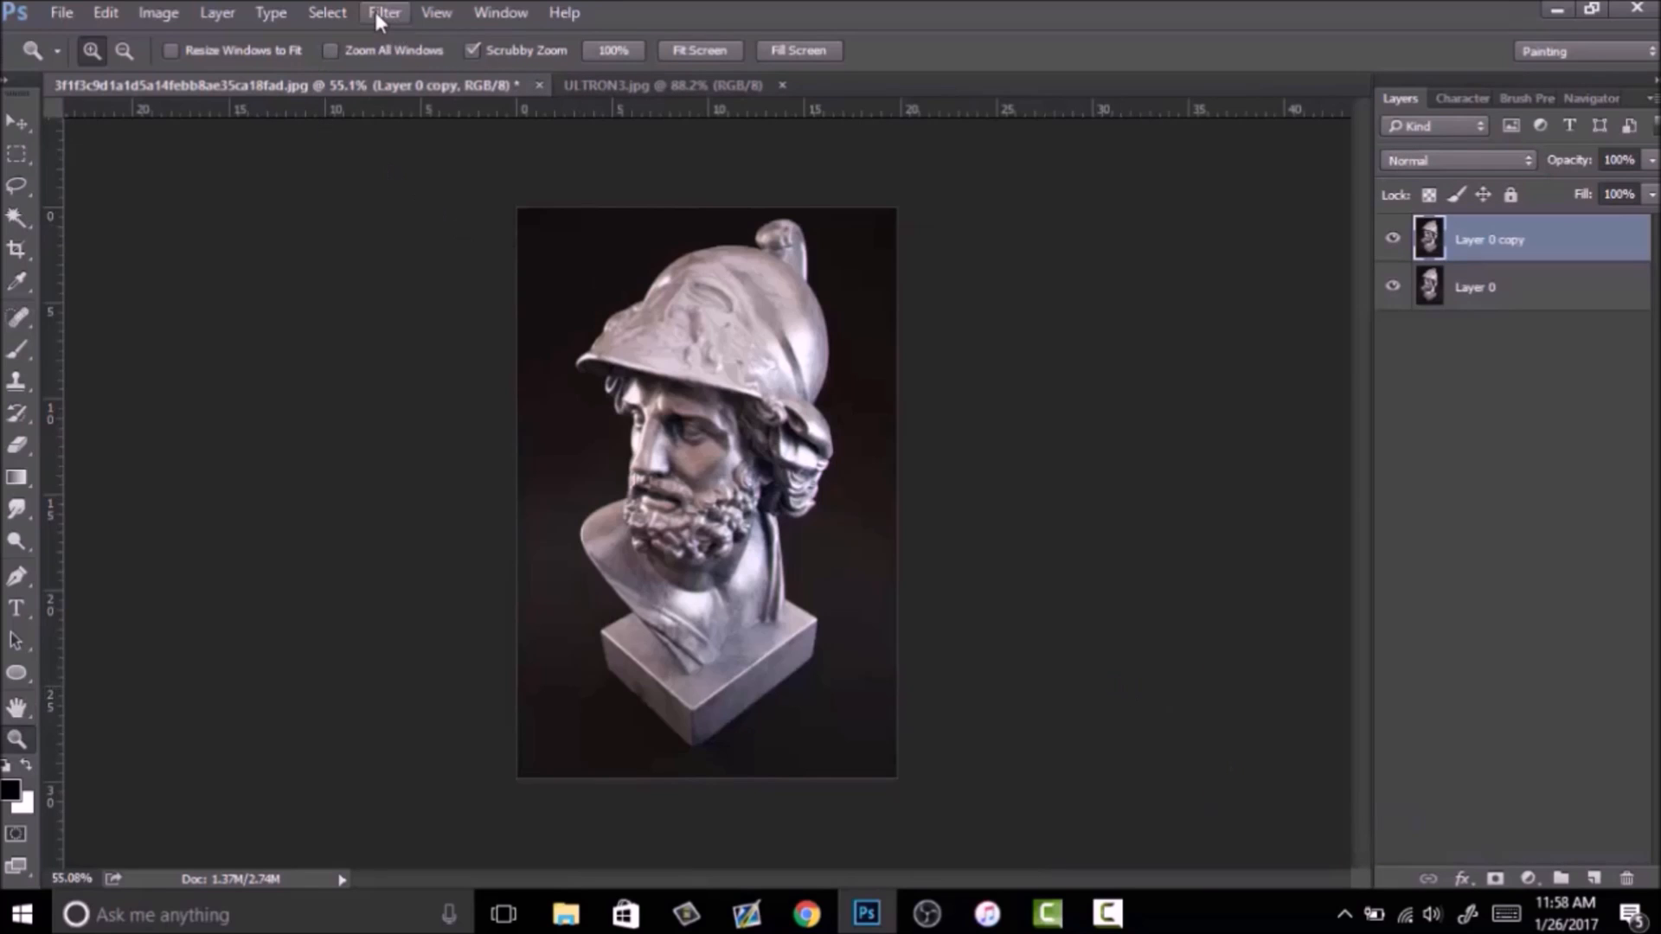
Blur the new bust duplicate with a Gaussian Blur of 1.8 pixels radius.
click(384, 13)
mouse_move(415, 277)
click(298, 381)
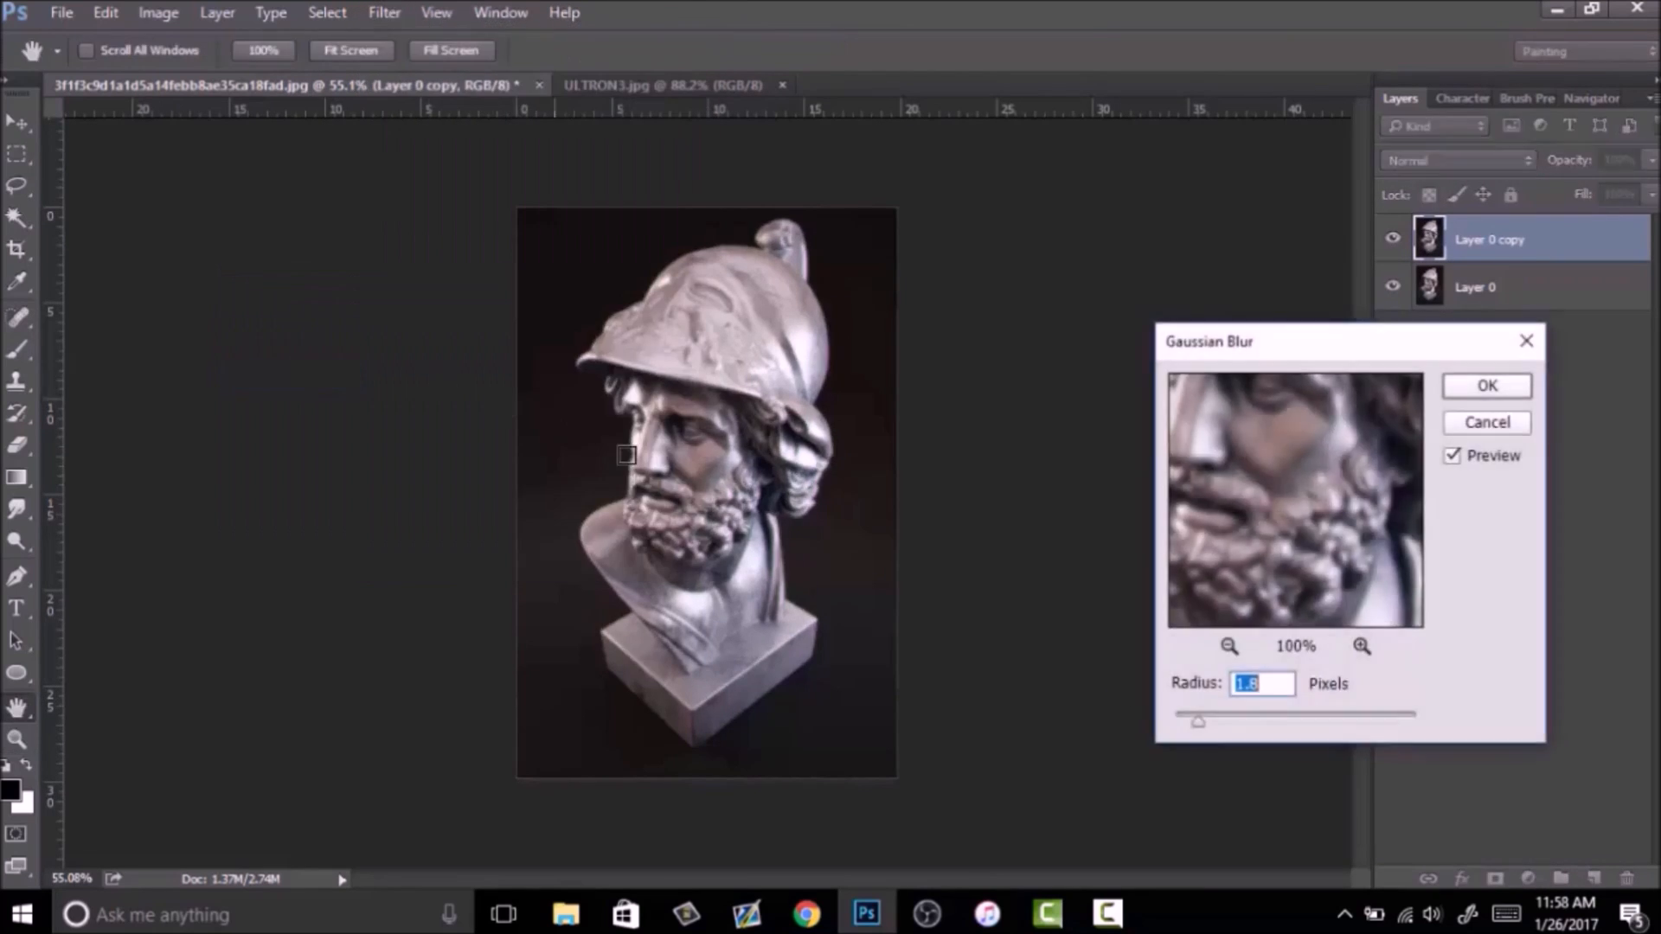
click(1520, 382)
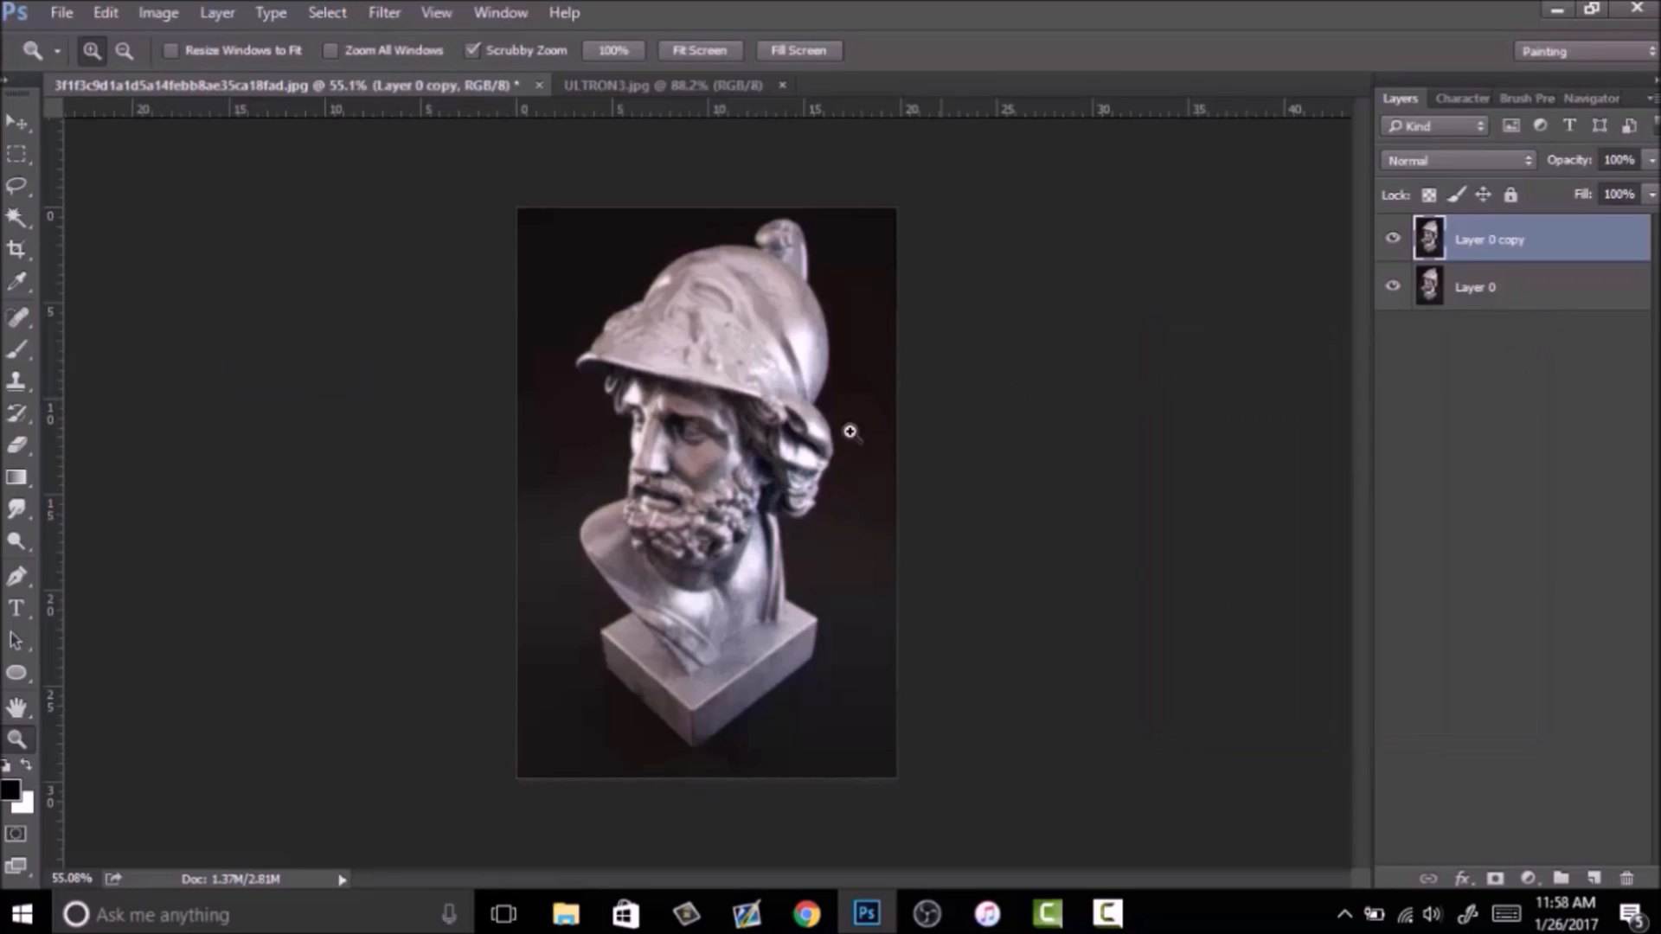
Erase the blurred copy over the bust's face with a soft 133 px eraser at 0% hardness.
drag(770, 467, 837, 459)
key(e)
right_click(697, 425)
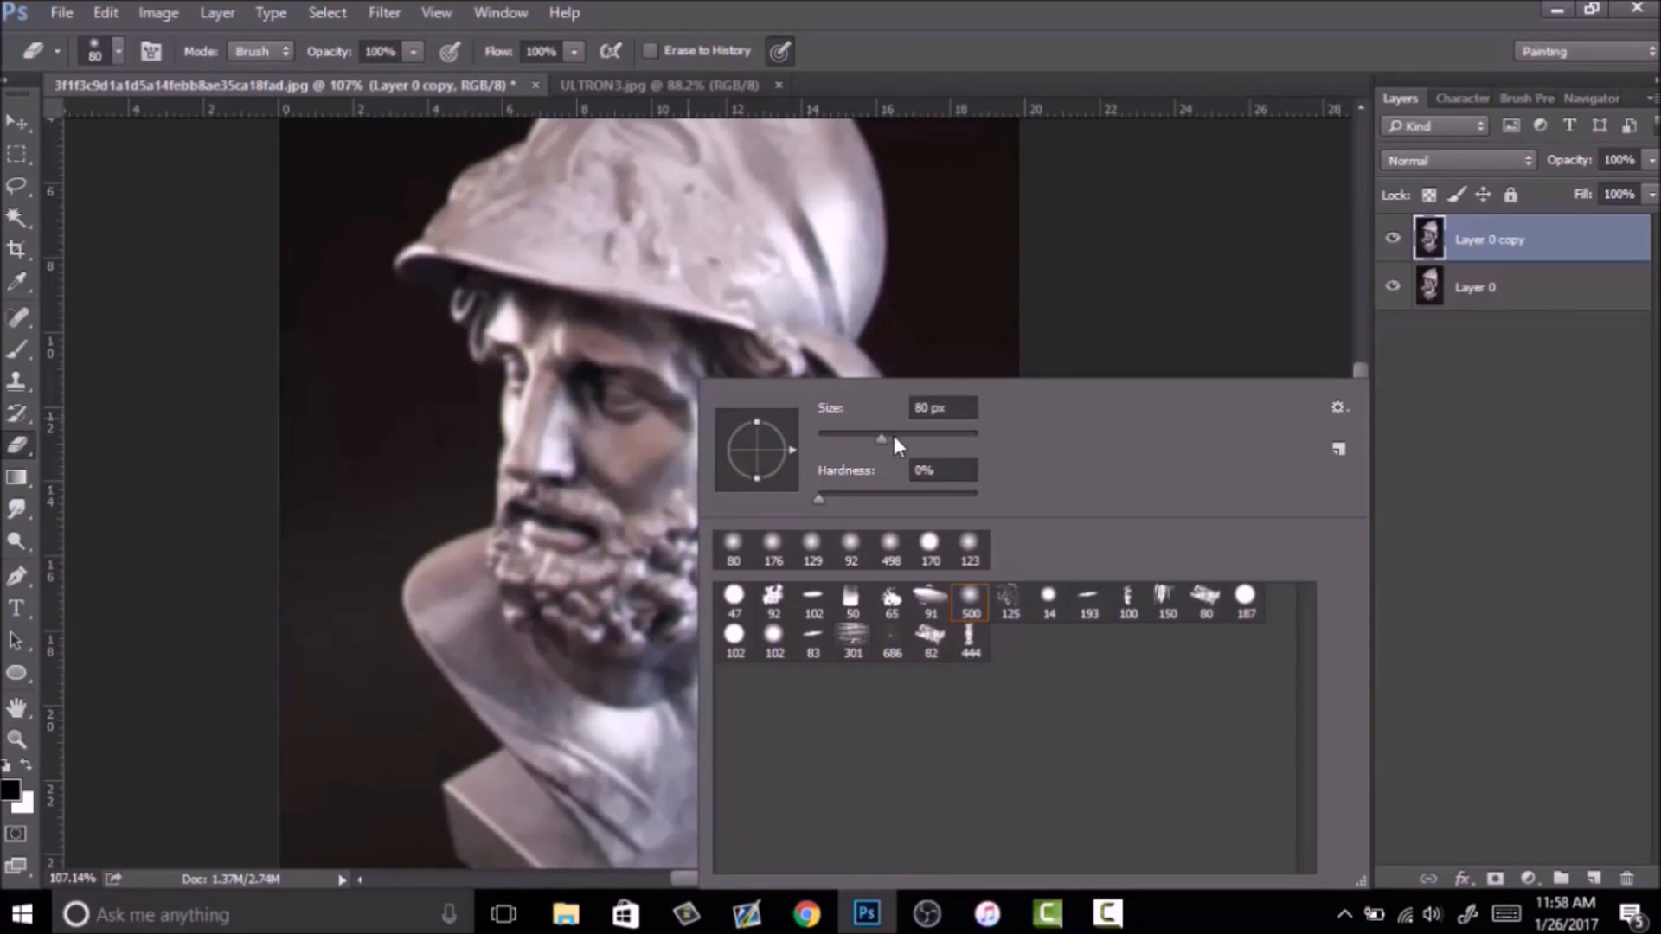
mouse_move(588, 420)
mouse_down()
mouse_move(590, 484)
mouse_move(586, 386)
mouse_move(598, 519)
mouse_move(663, 565)
mouse_move(655, 544)
mouse_move(716, 458)
mouse_move(787, 454)
mouse_move(711, 374)
mouse_move(619, 379)
mouse_move(596, 321)
mouse_move(511, 271)
mouse_move(657, 361)
mouse_up()
Erase the blurred copy over the helmet, hair and beard so the sharp layer beneath shows there.
key(z)
drag(700, 417, 612, 415)
drag(708, 362, 741, 360)
key(e)
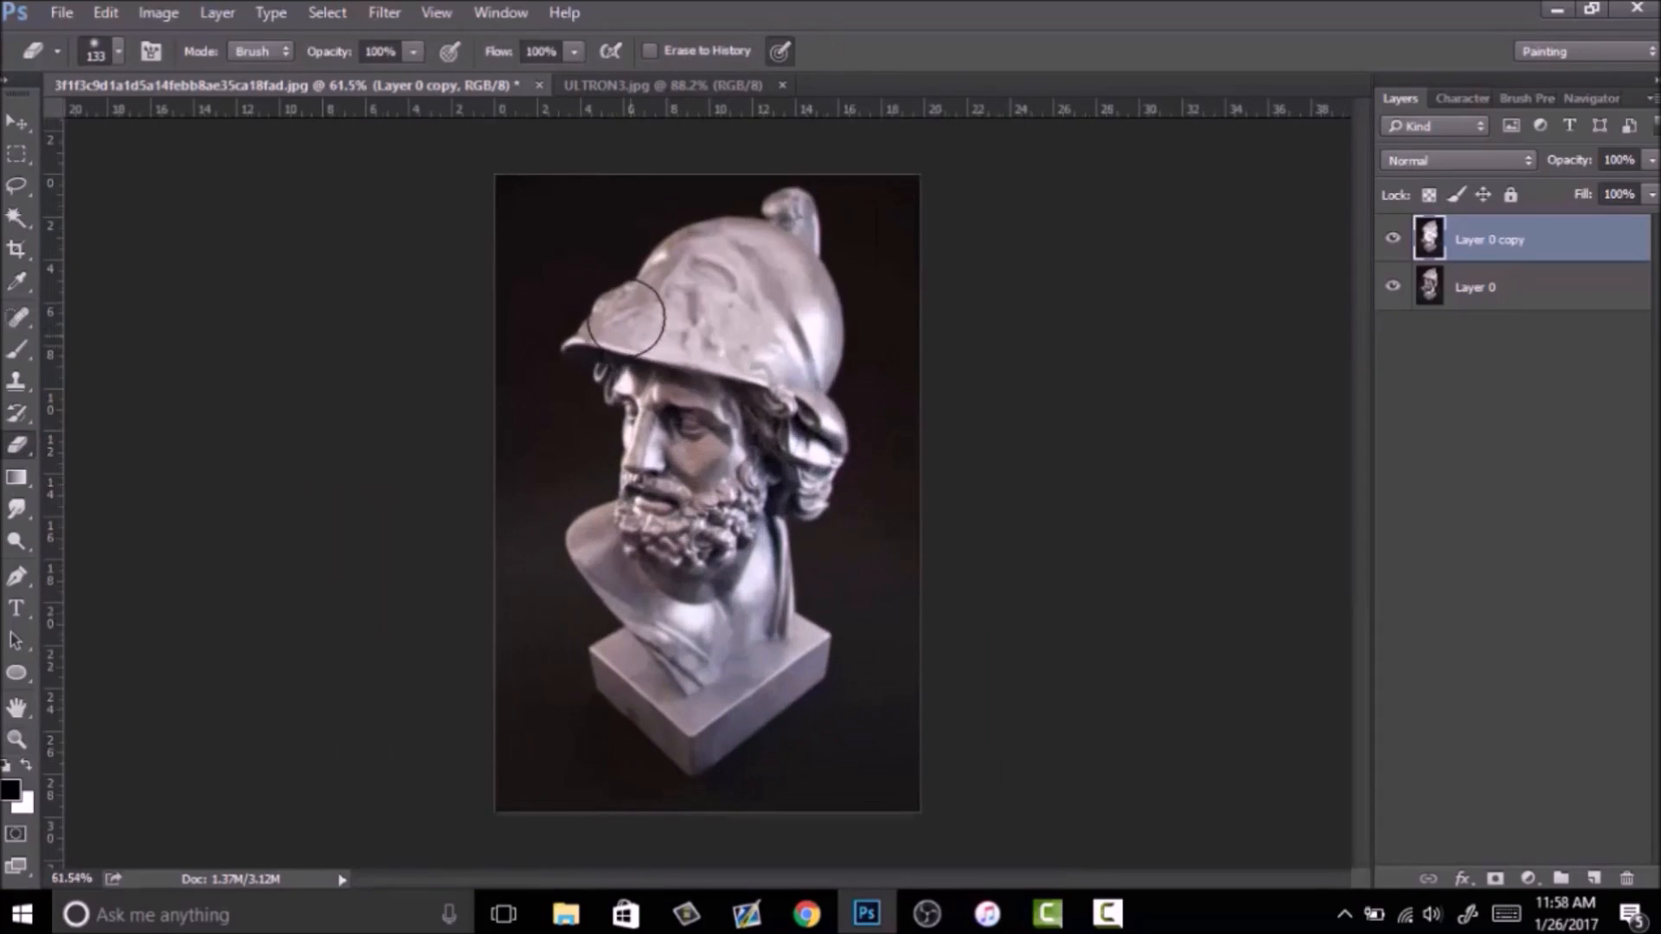
mouse_move(711, 269)
mouse_down()
mouse_move(793, 313)
mouse_move(785, 226)
mouse_move(827, 386)
mouse_move(807, 328)
mouse_move(777, 430)
mouse_up()
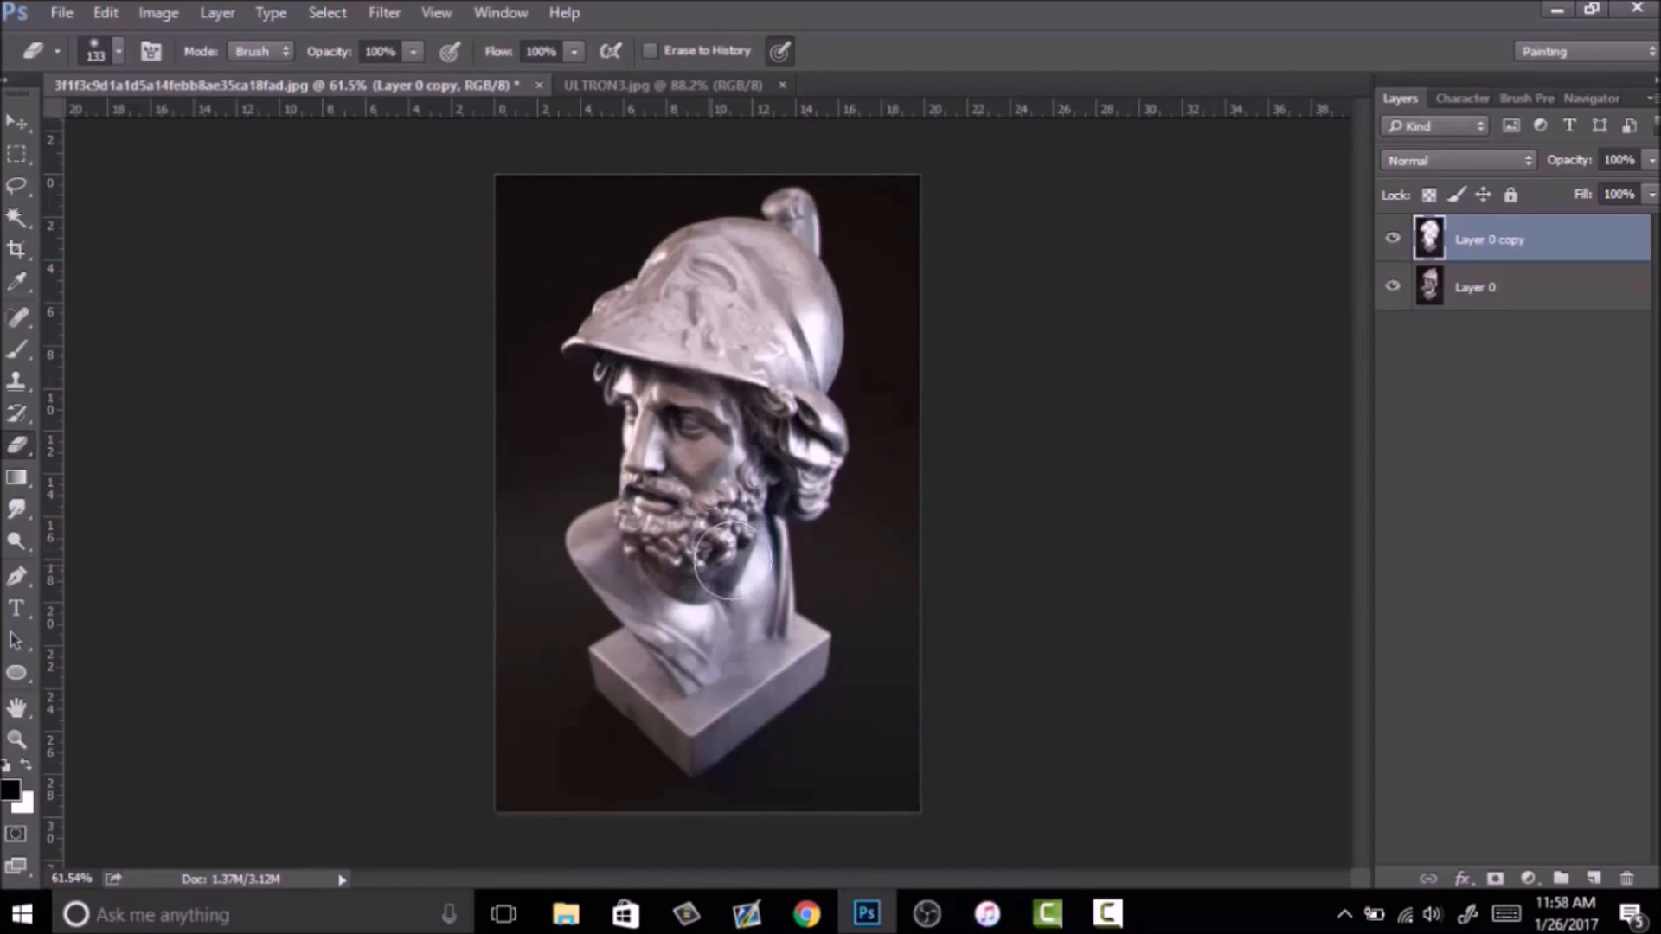
key(z)
mouse_move(710, 492)
mouse_down()
mouse_move(795, 454)
mouse_move(686, 451)
mouse_move(556, 493)
mouse_move(716, 517)
mouse_move(674, 582)
mouse_move(786, 582)
mouse_move(734, 671)
mouse_move(790, 623)
mouse_up()
key(e)
key(z)
mouse_move(809, 539)
mouse_down()
mouse_move(747, 502)
mouse_move(783, 481)
mouse_up()
right_click(783, 481)
click(818, 502)
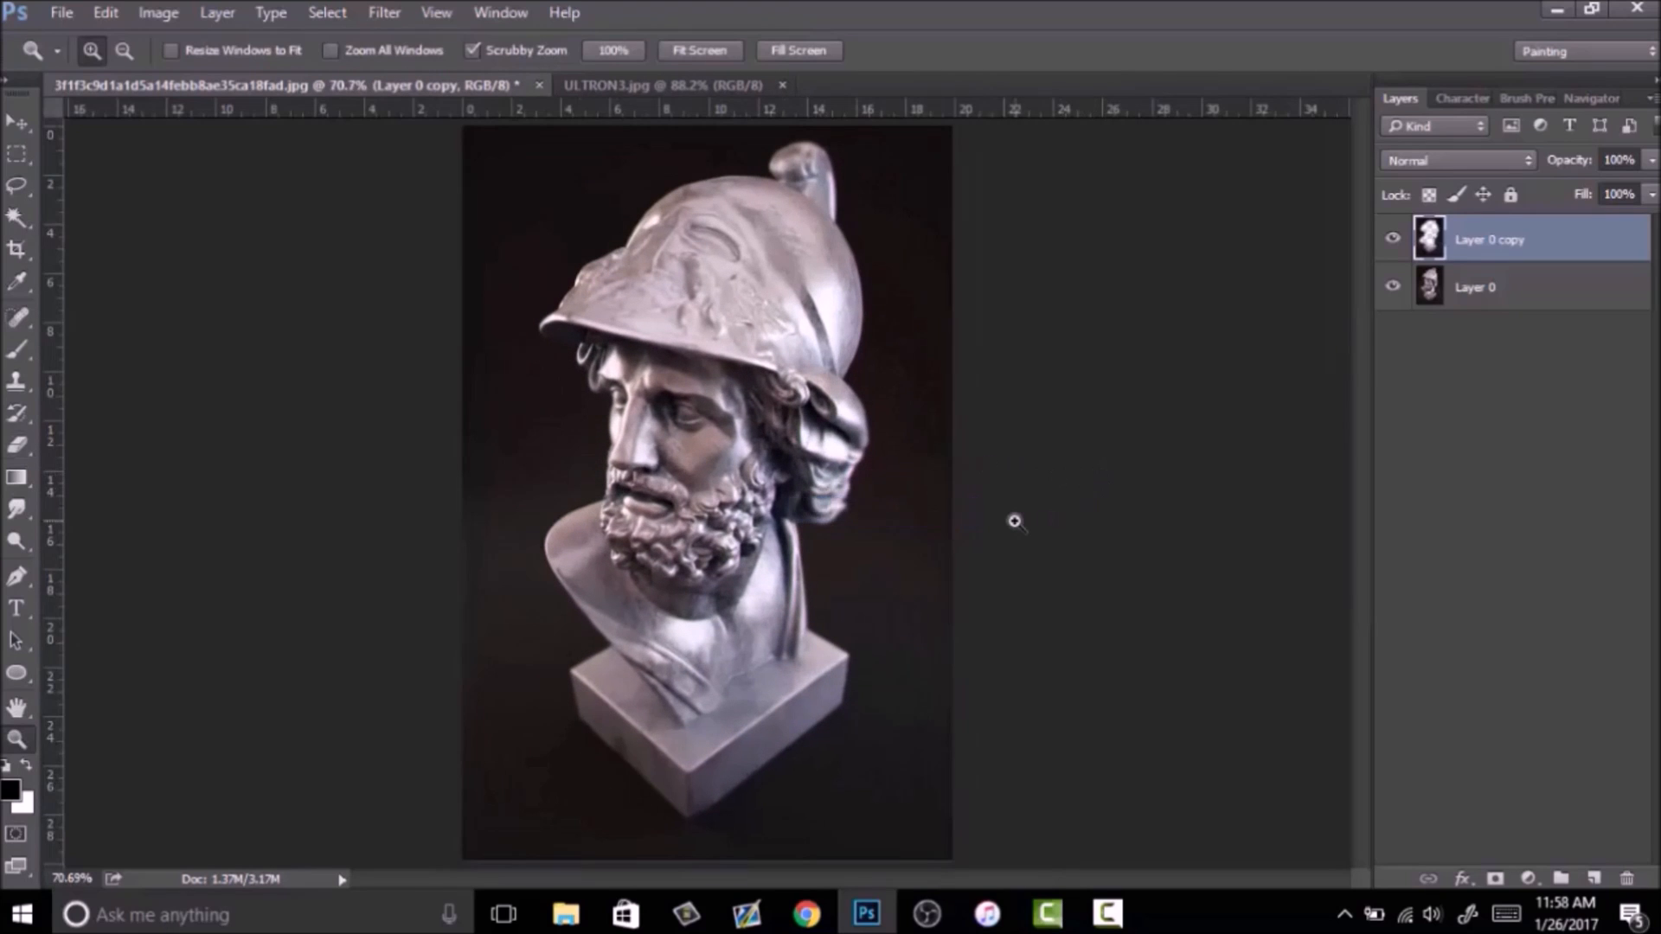
Close the ULTRON3.jpg document.
click(782, 85)
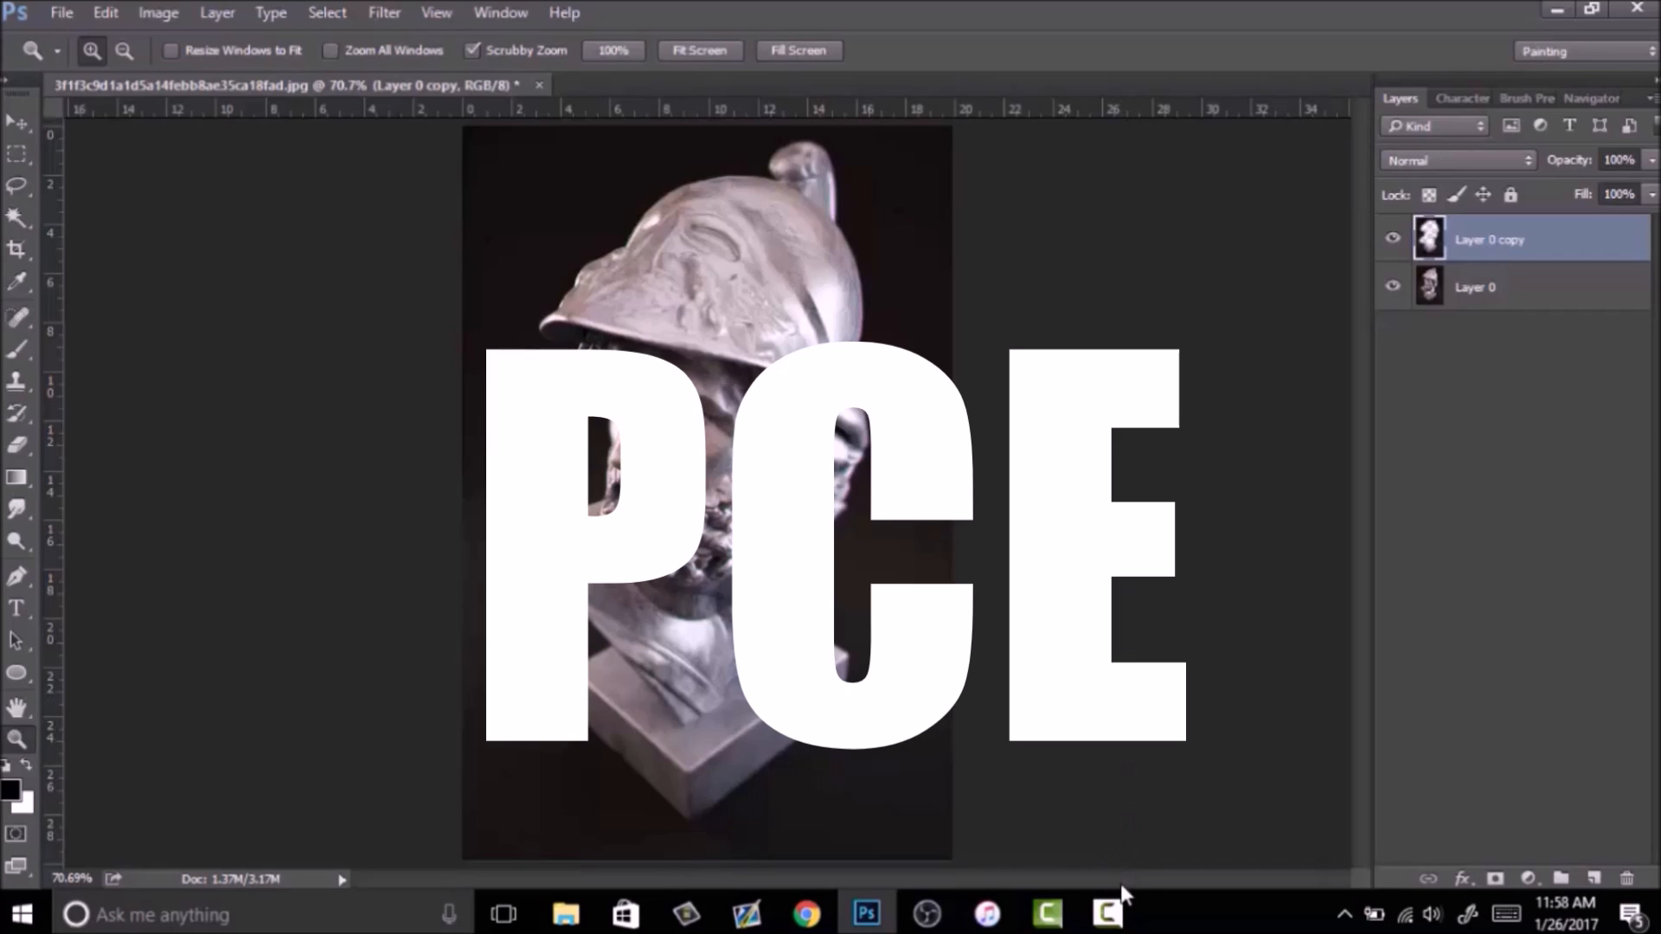
click(1108, 913)
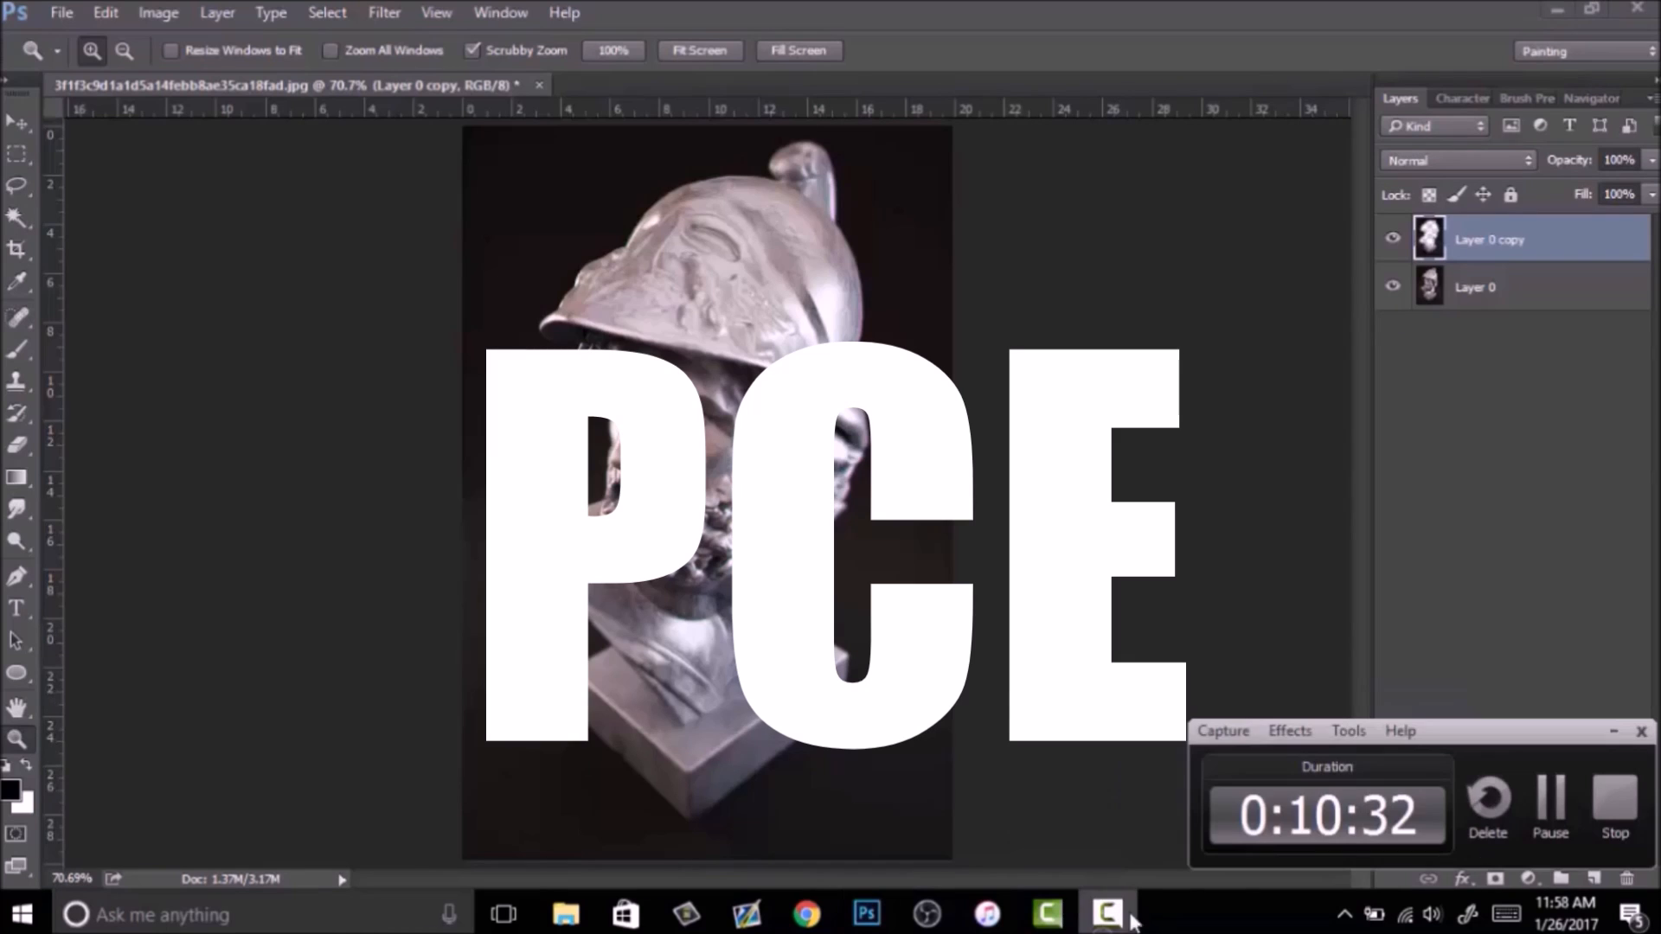